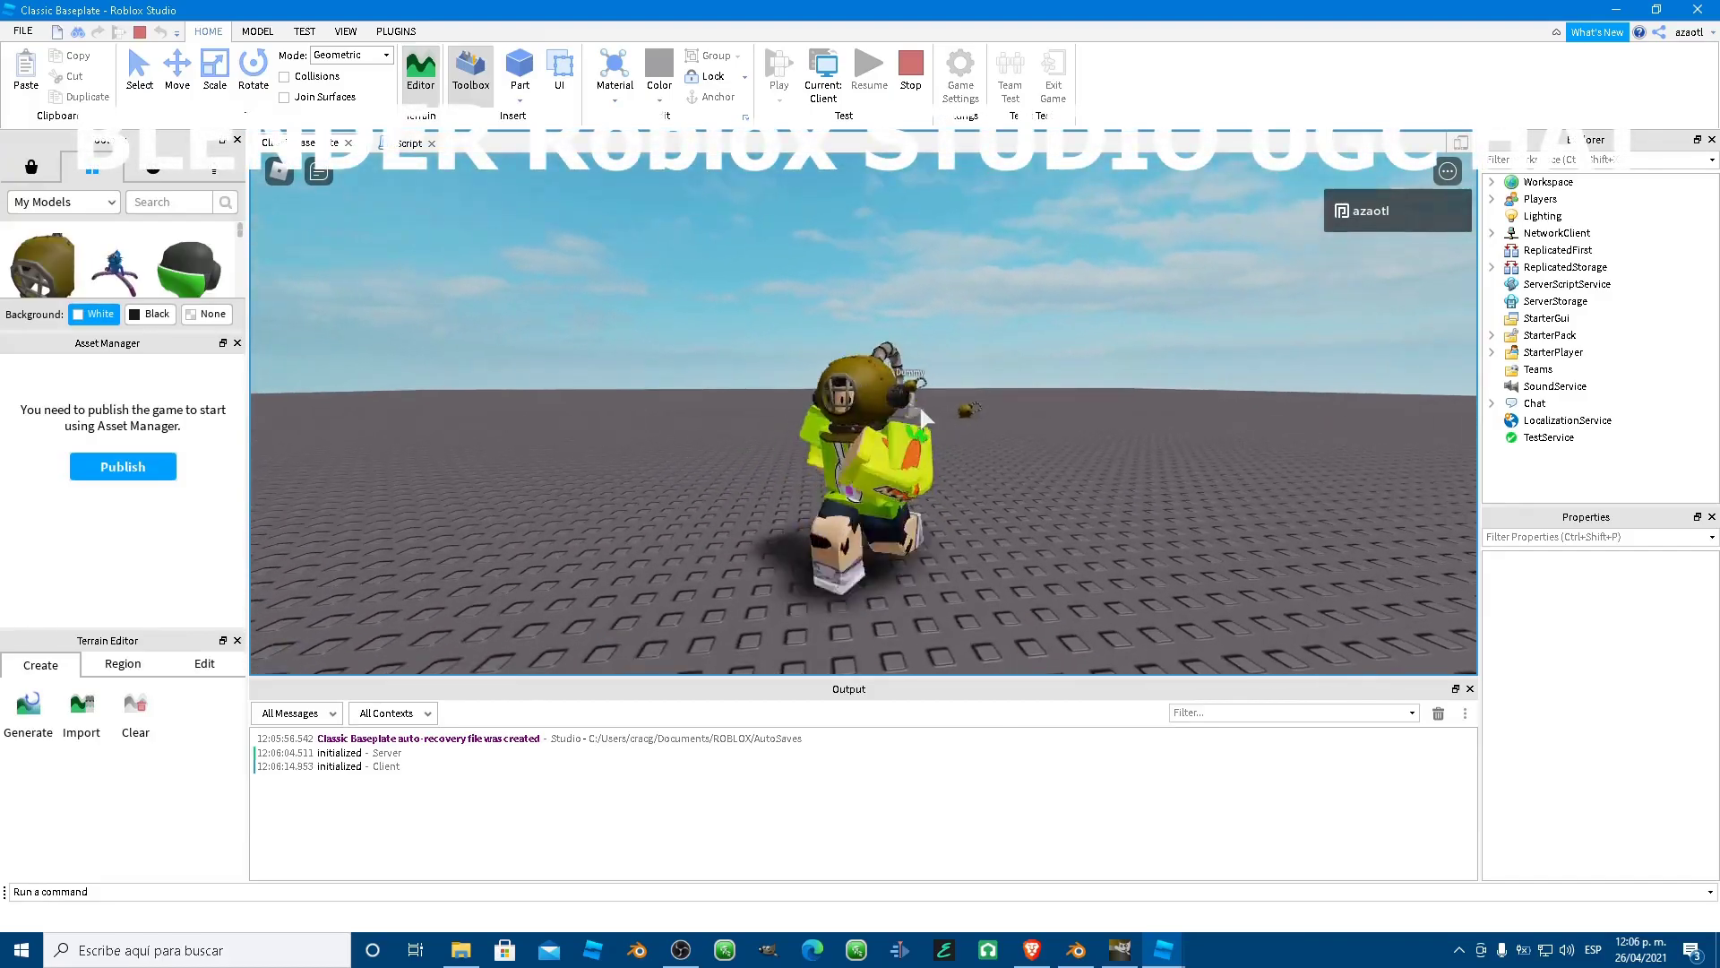
{"action": "key", "text": "a"}
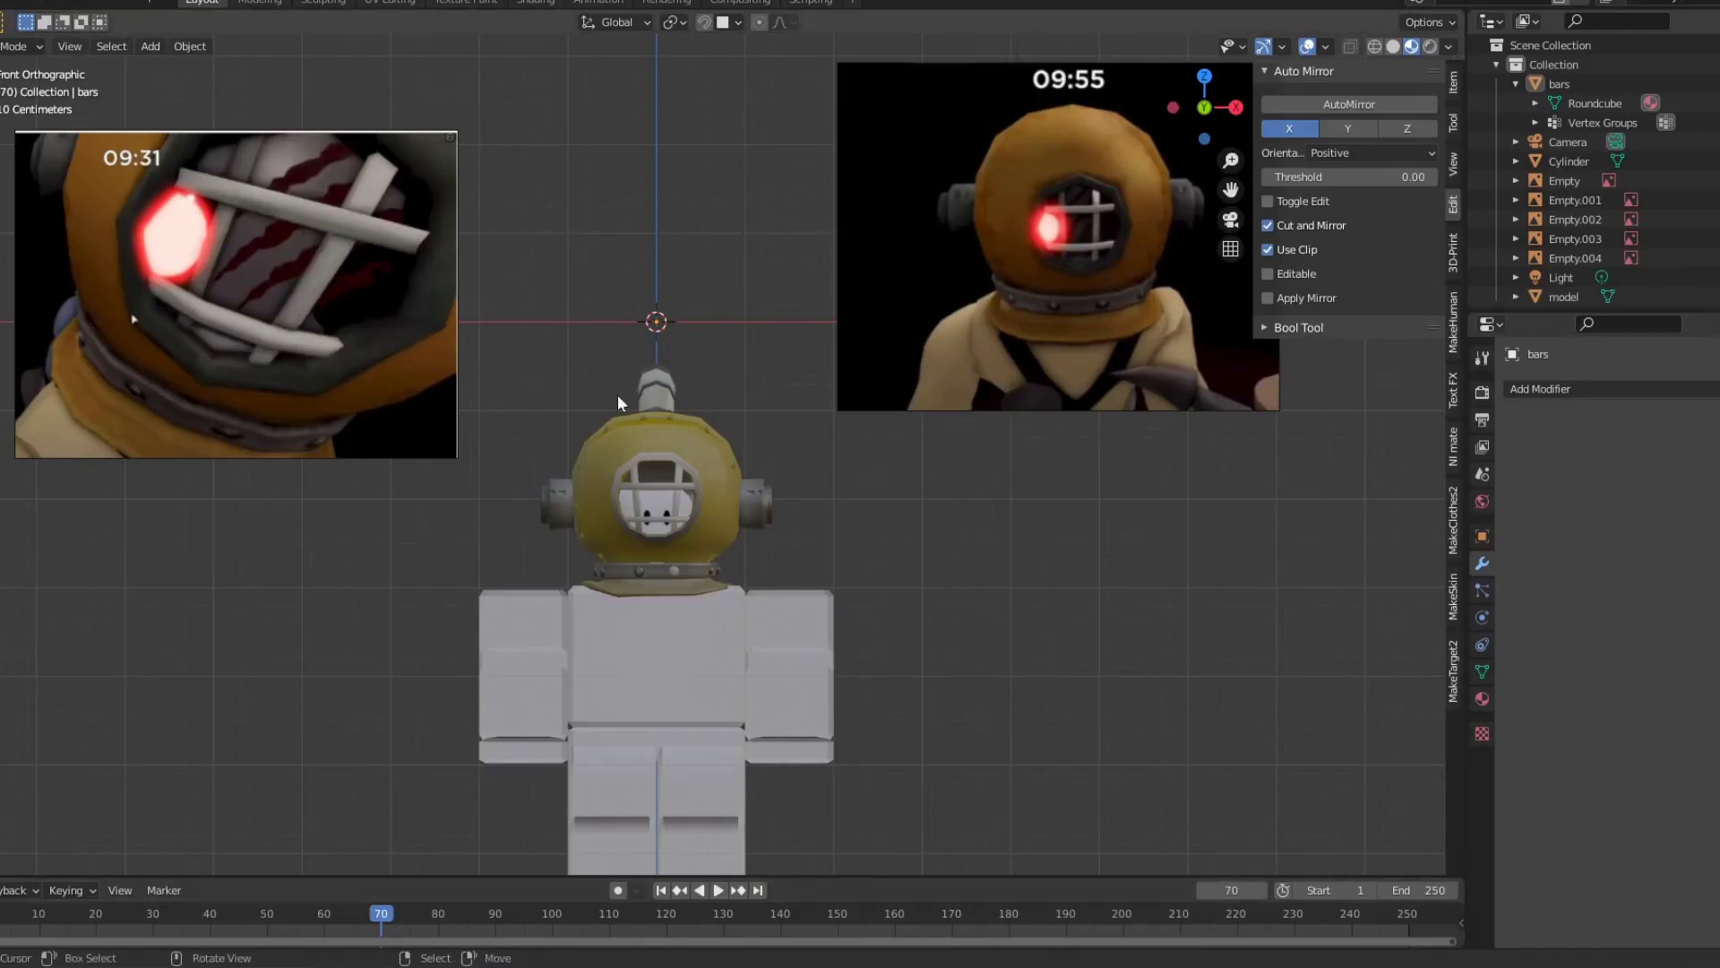
In Blender, open the diving helmet for UV editing and examine its full UV layout over the paletabuz.png texture.
{"action": "left_click", "coordinate": [663, 438]}
{"action": "middle_click_drag", "start_coordinate": [696, 527], "coordinate": [717, 493], "text": "shift"}
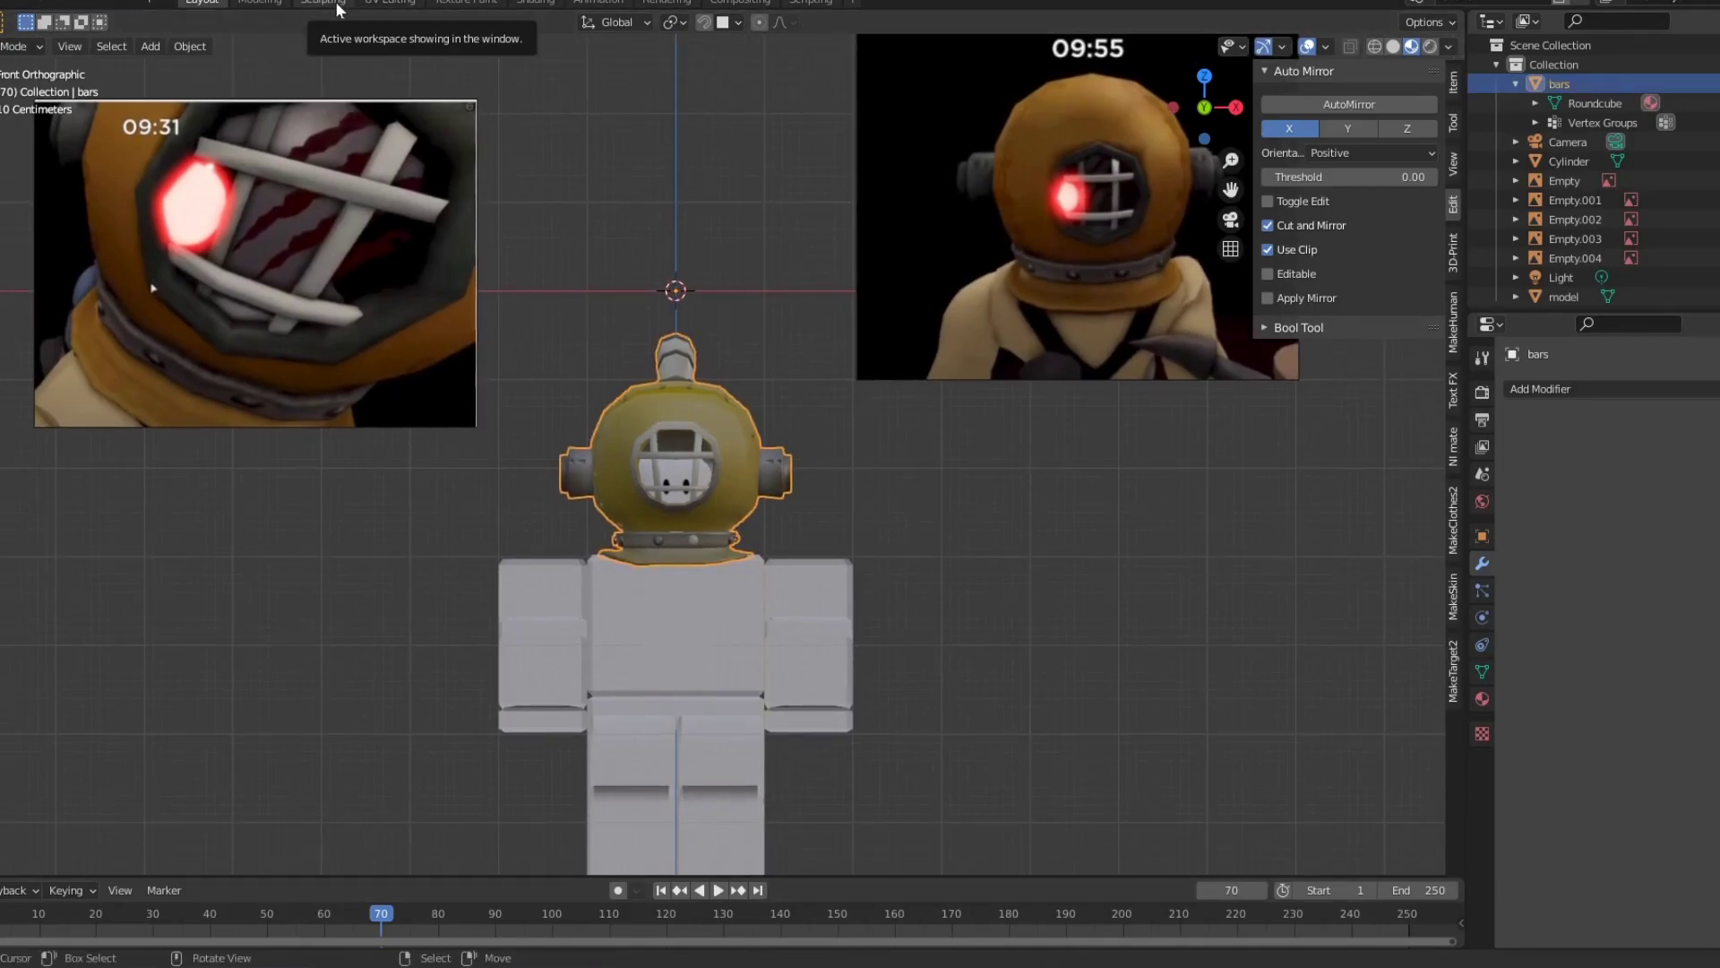
{"action": "left_click", "coordinate": [392, 9]}
{"action": "middle_click_drag", "start_coordinate": [1077, 461], "coordinate": [969, 448], "text": "shift"}
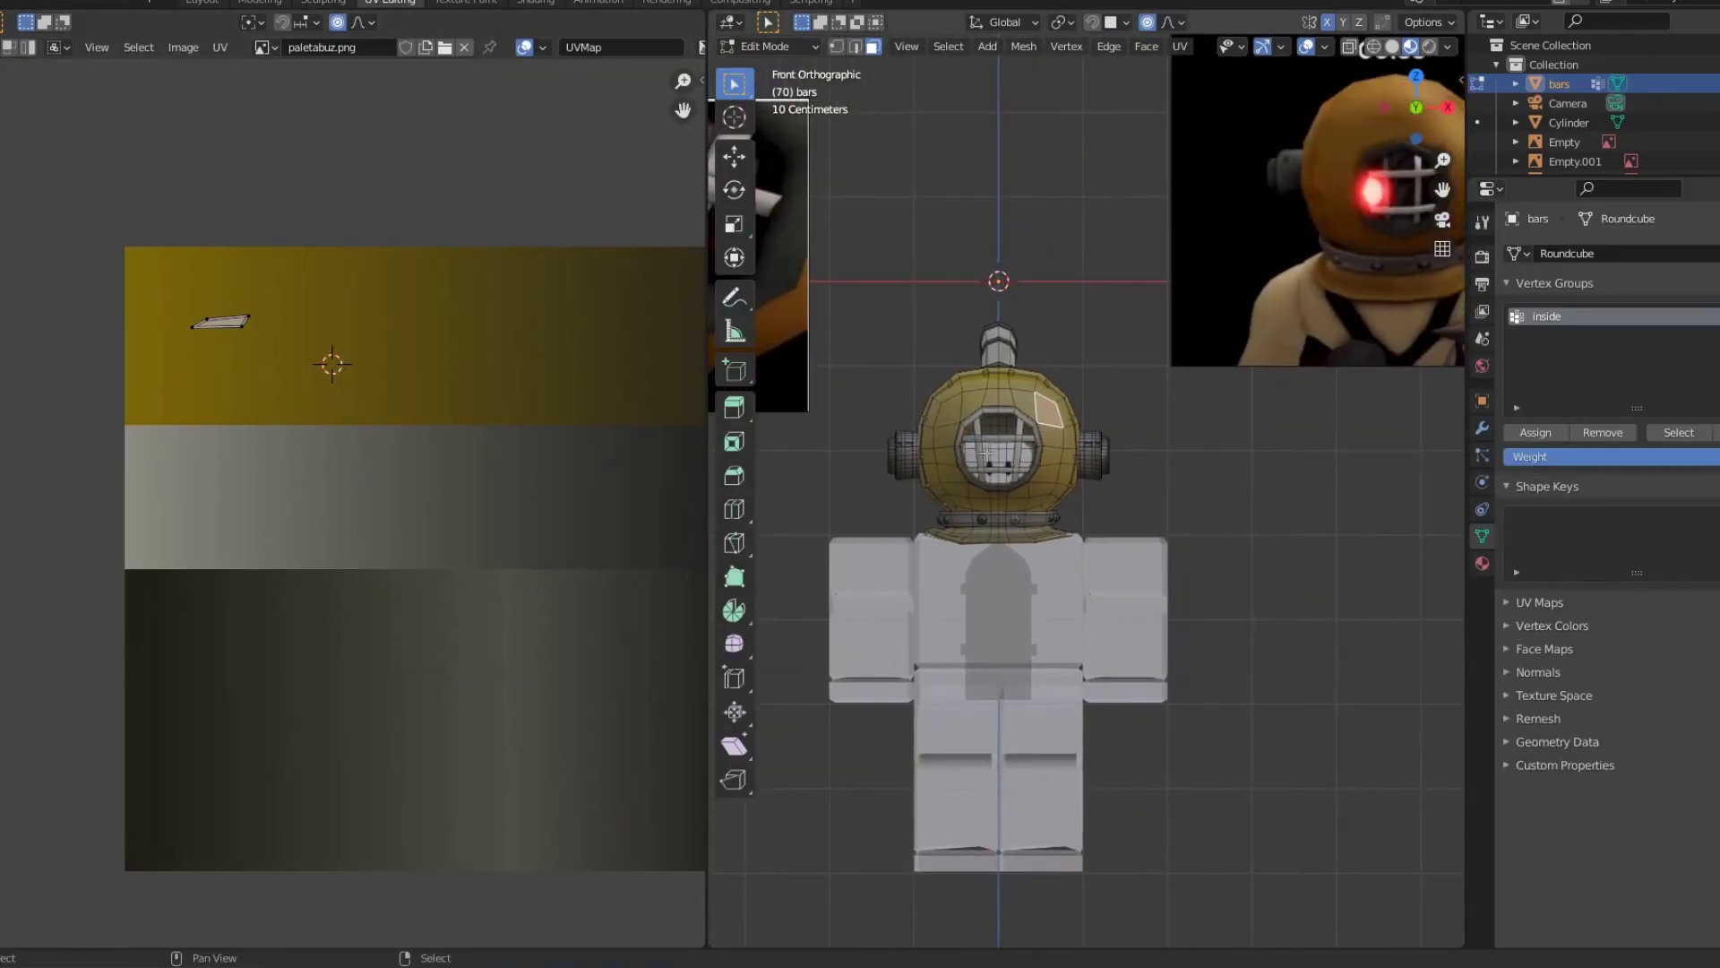
{"action": "scroll", "coordinate": [480, 411], "scroll_direction": "down", "scroll_amount": 1}
{"action": "middle_click_drag", "start_coordinate": [480, 410], "coordinate": [416, 328]}
{"action": "scroll", "coordinate": [360, 399], "scroll_direction": "up", "scroll_amount": 2}
{"action": "scroll", "coordinate": [360, 405], "scroll_direction": "down", "scroll_amount": 2}
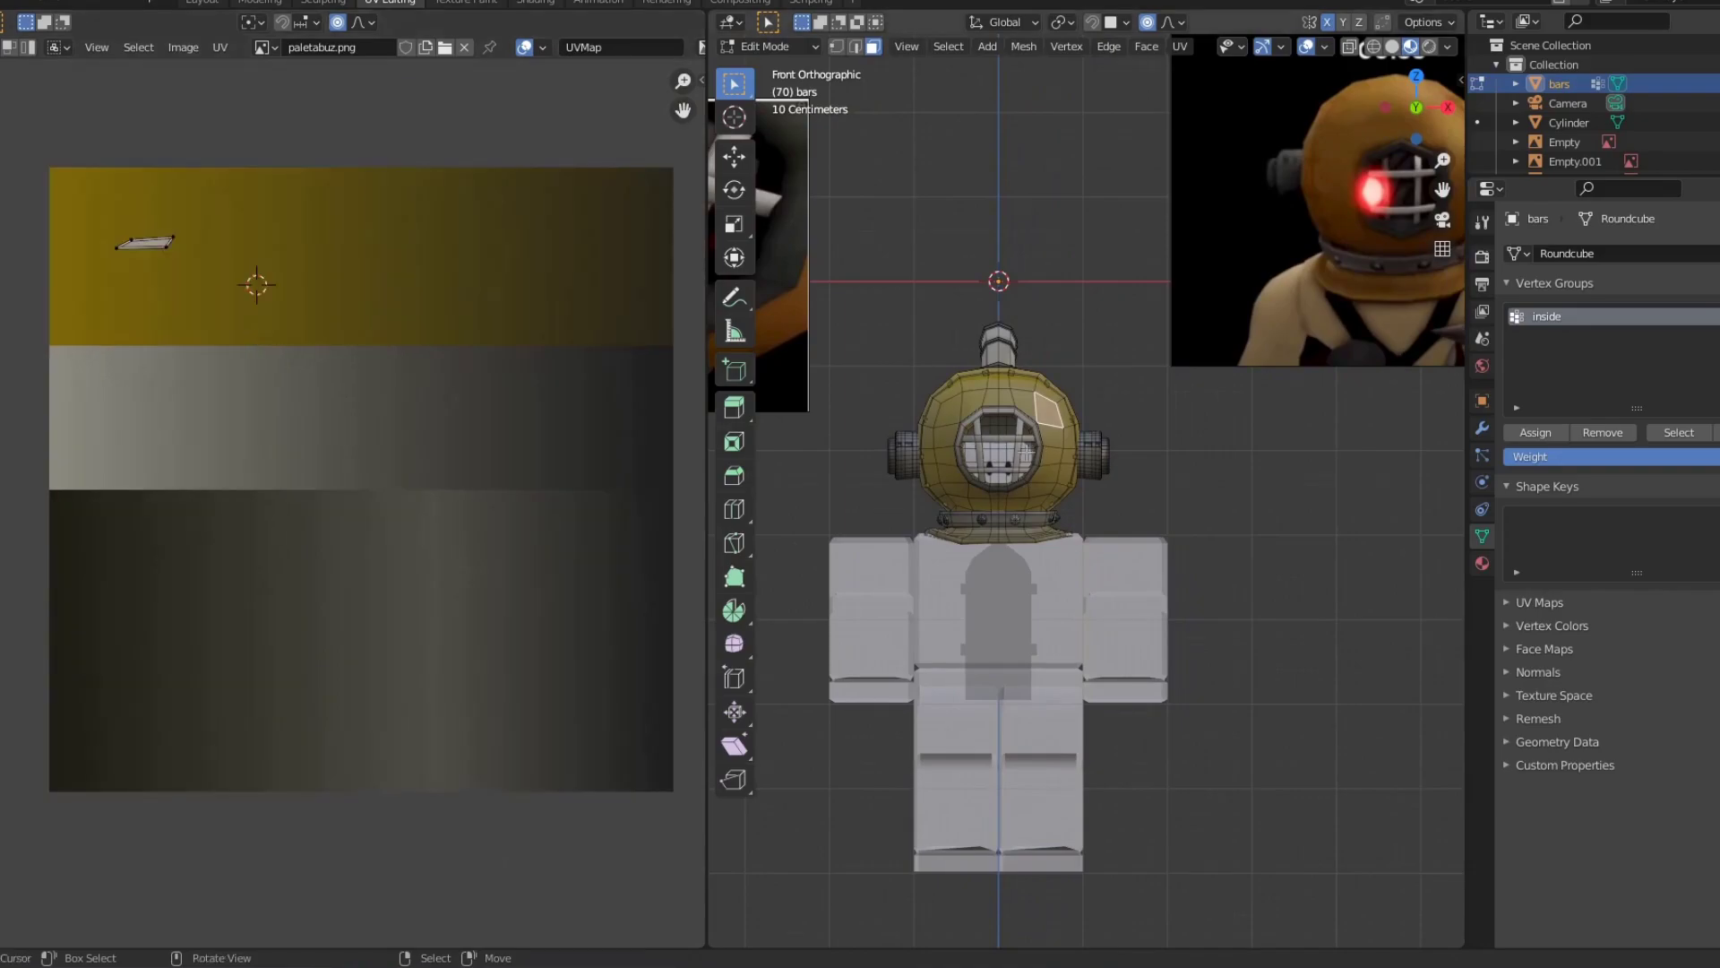
{"action": "key", "text": "a"}
{"action": "key", "text": "a"}
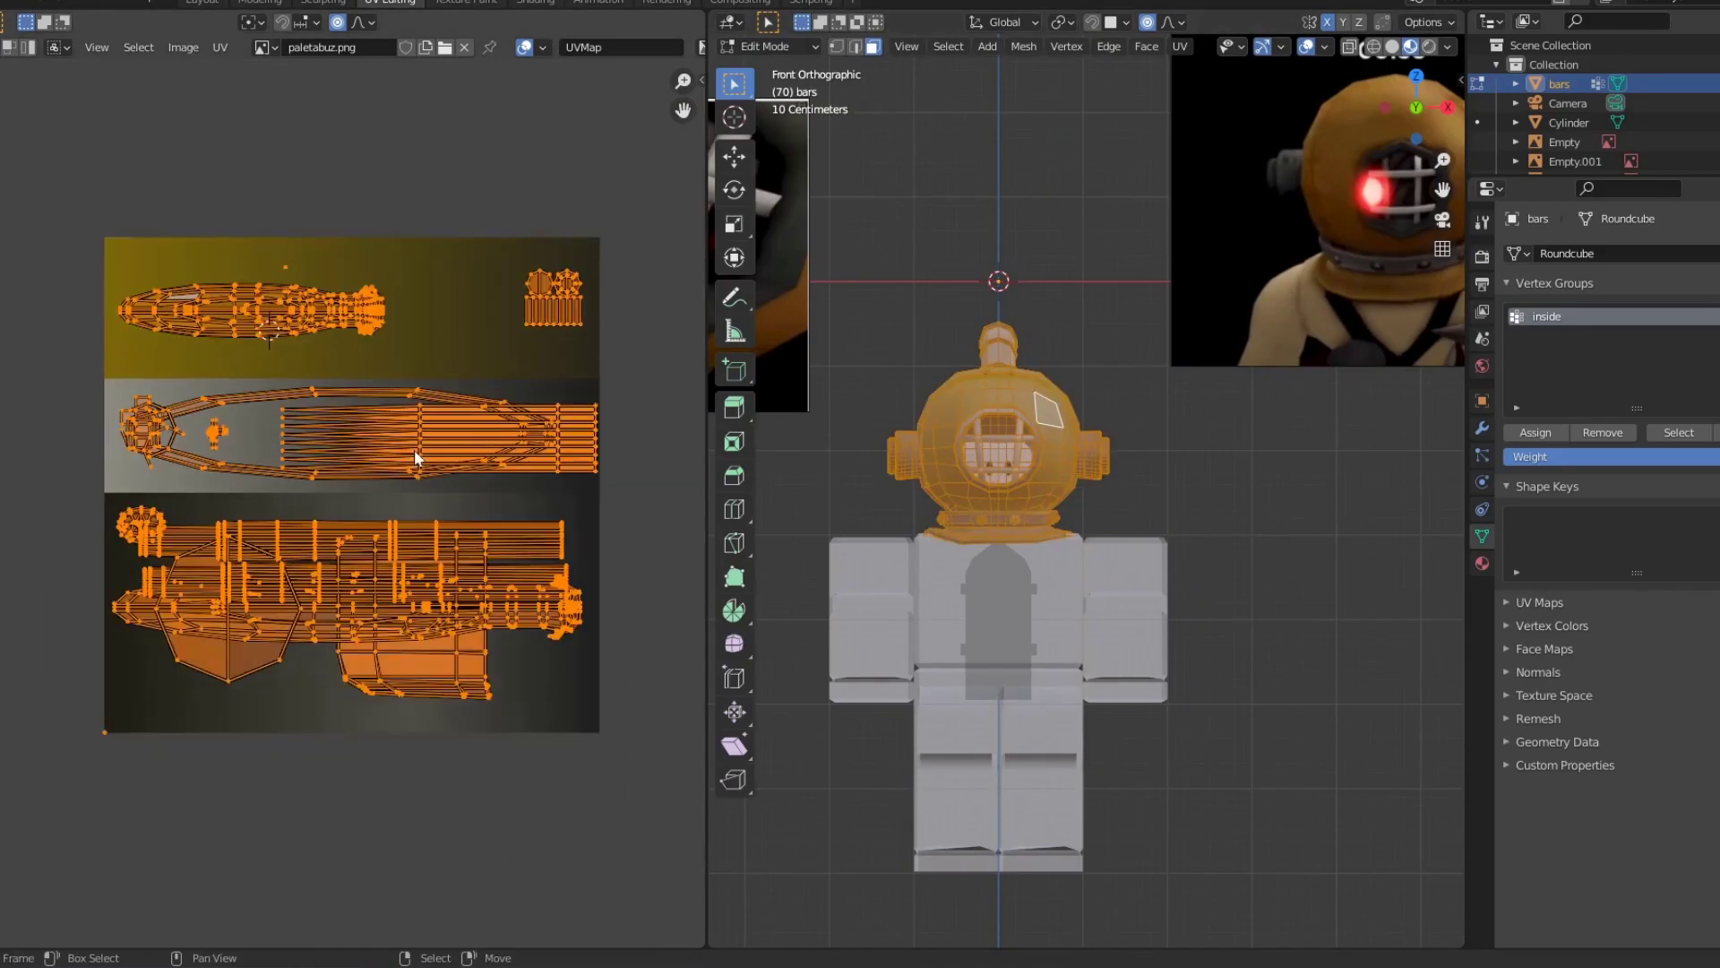
{"action": "key", "text": "Tab"}
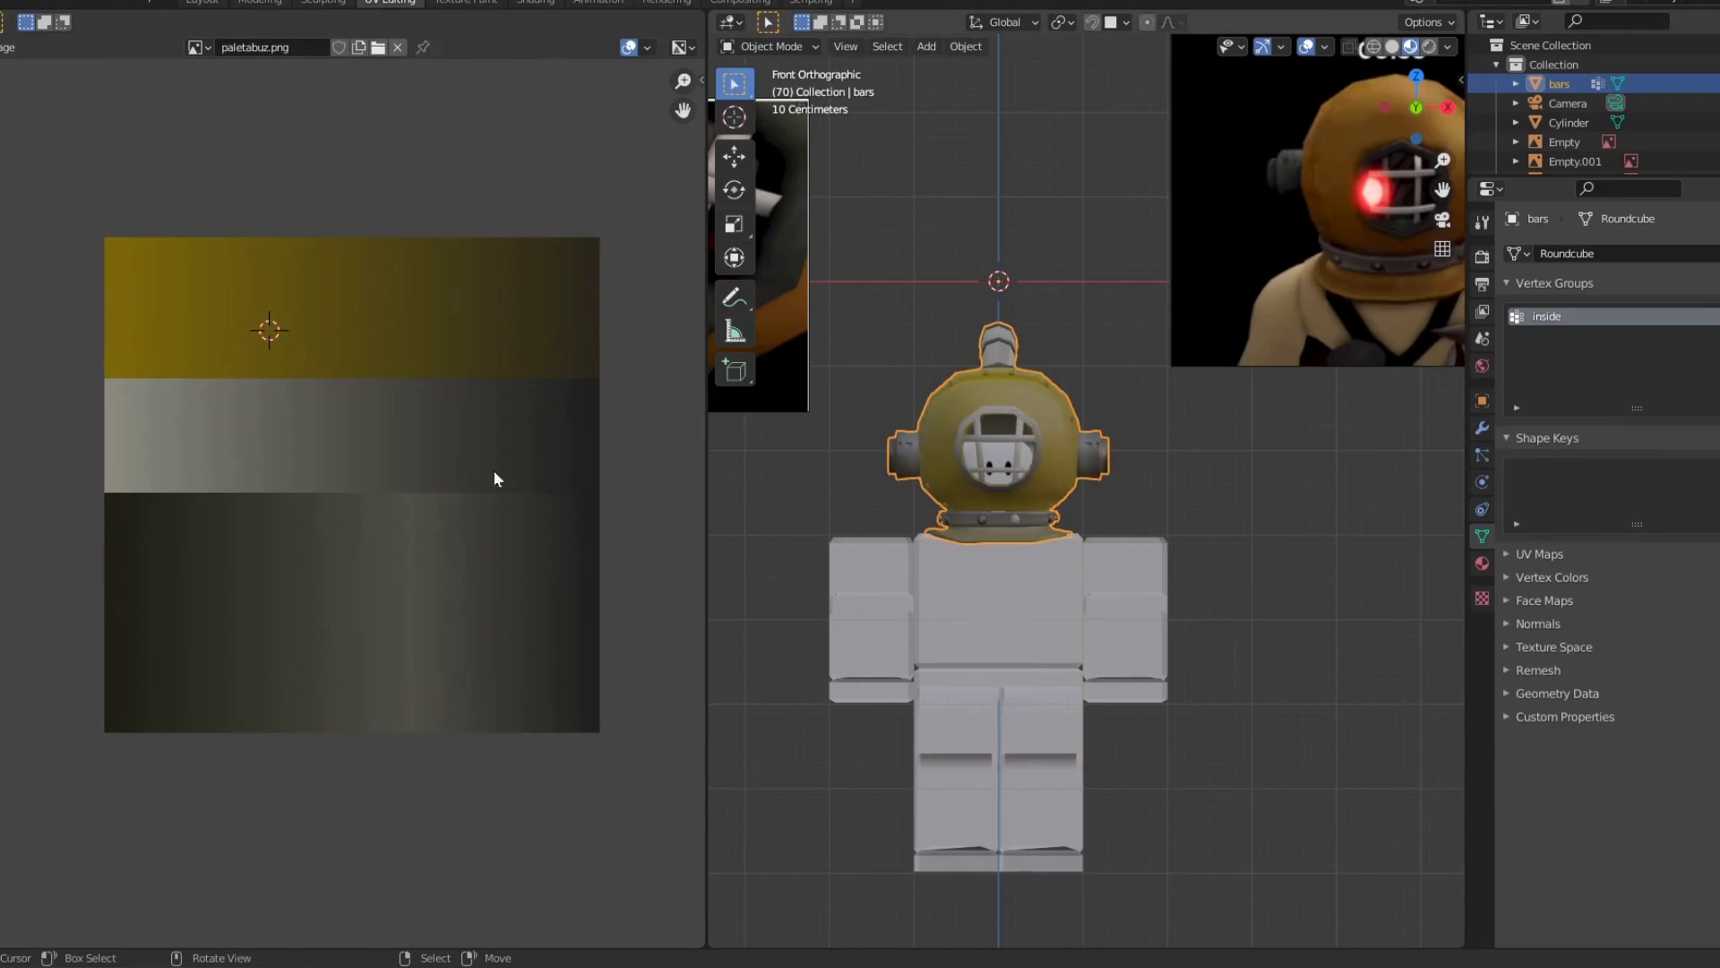
Examine the textured helmet on the character dummy against the surrounding reference images.
{"action": "scroll", "coordinate": [981, 524], "scroll_direction": "up", "scroll_amount": 1}
{"action": "scroll", "coordinate": [1023, 520], "scroll_direction": "down", "scroll_amount": 6}
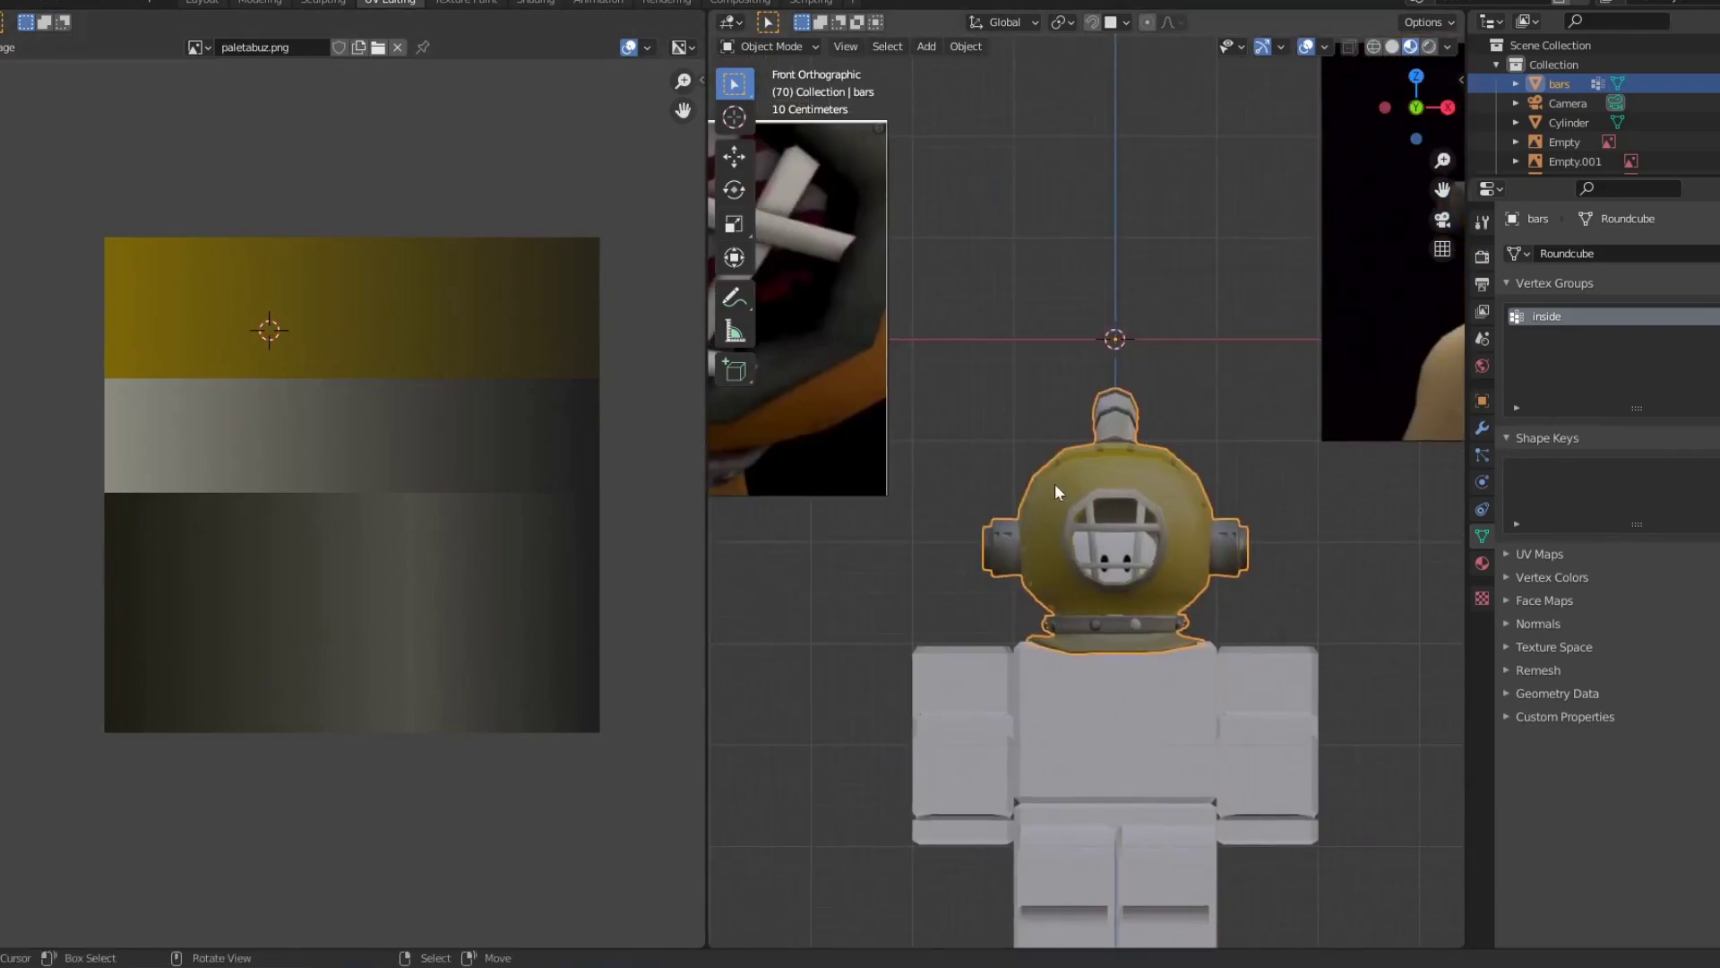
{"action": "scroll", "coordinate": [1093, 534], "scroll_direction": "down", "scroll_amount": 1}
{"action": "middle_click_drag", "start_coordinate": [1021, 517], "coordinate": [1125, 485], "text": "shift"}
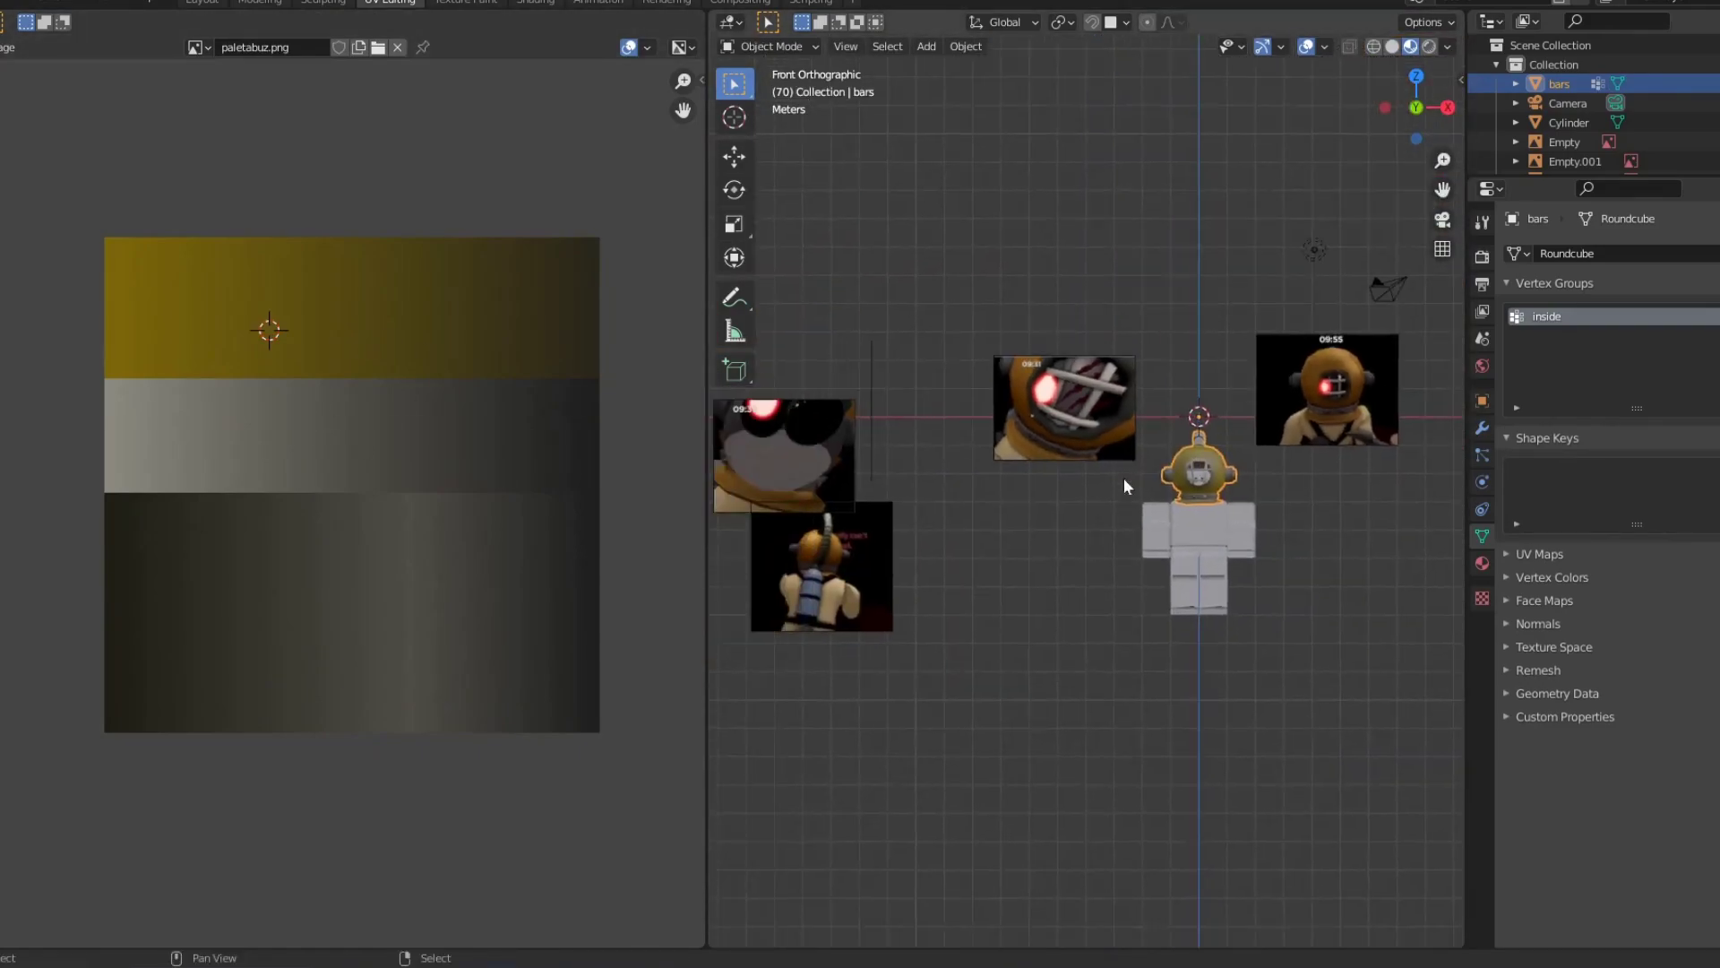
{"action": "scroll", "coordinate": [1037, 493], "scroll_direction": "up", "scroll_amount": 6}
{"action": "middle_click_drag", "start_coordinate": [1322, 467], "coordinate": [817, 498], "text": "shift"}
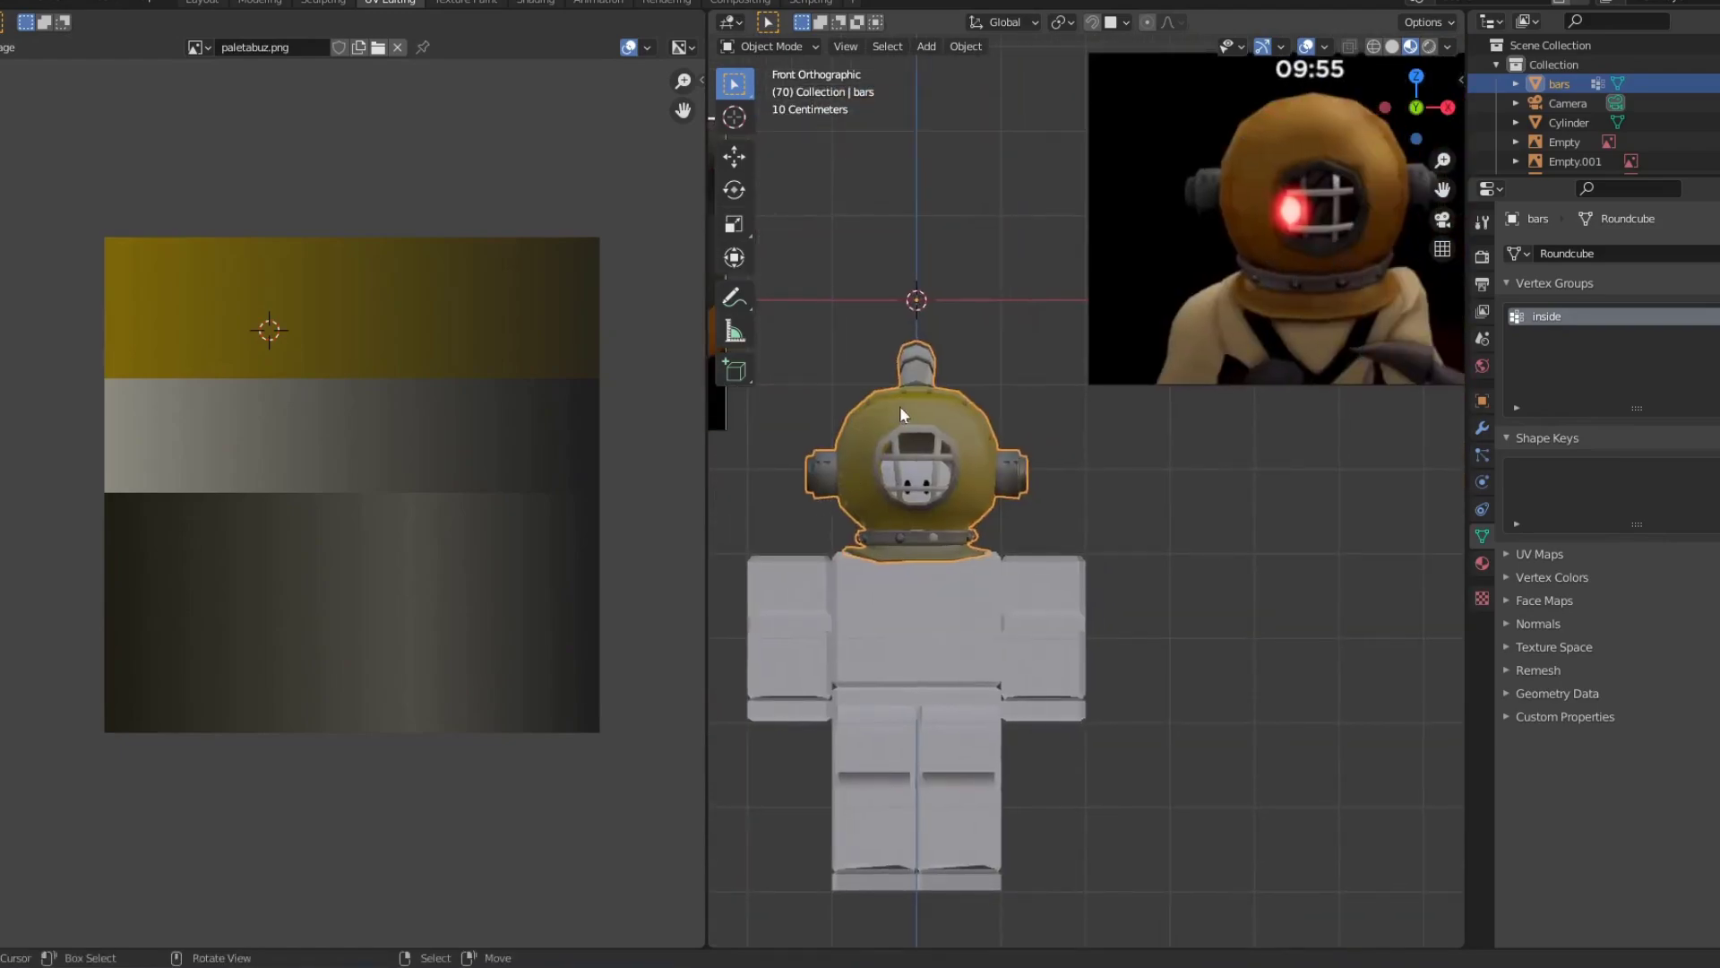
{"action": "left_click", "coordinate": [1089, 504]}
{"action": "left_click", "coordinate": [945, 437]}
{"action": "key", "text": "Tab"}
{"action": "key", "text": "Tab"}
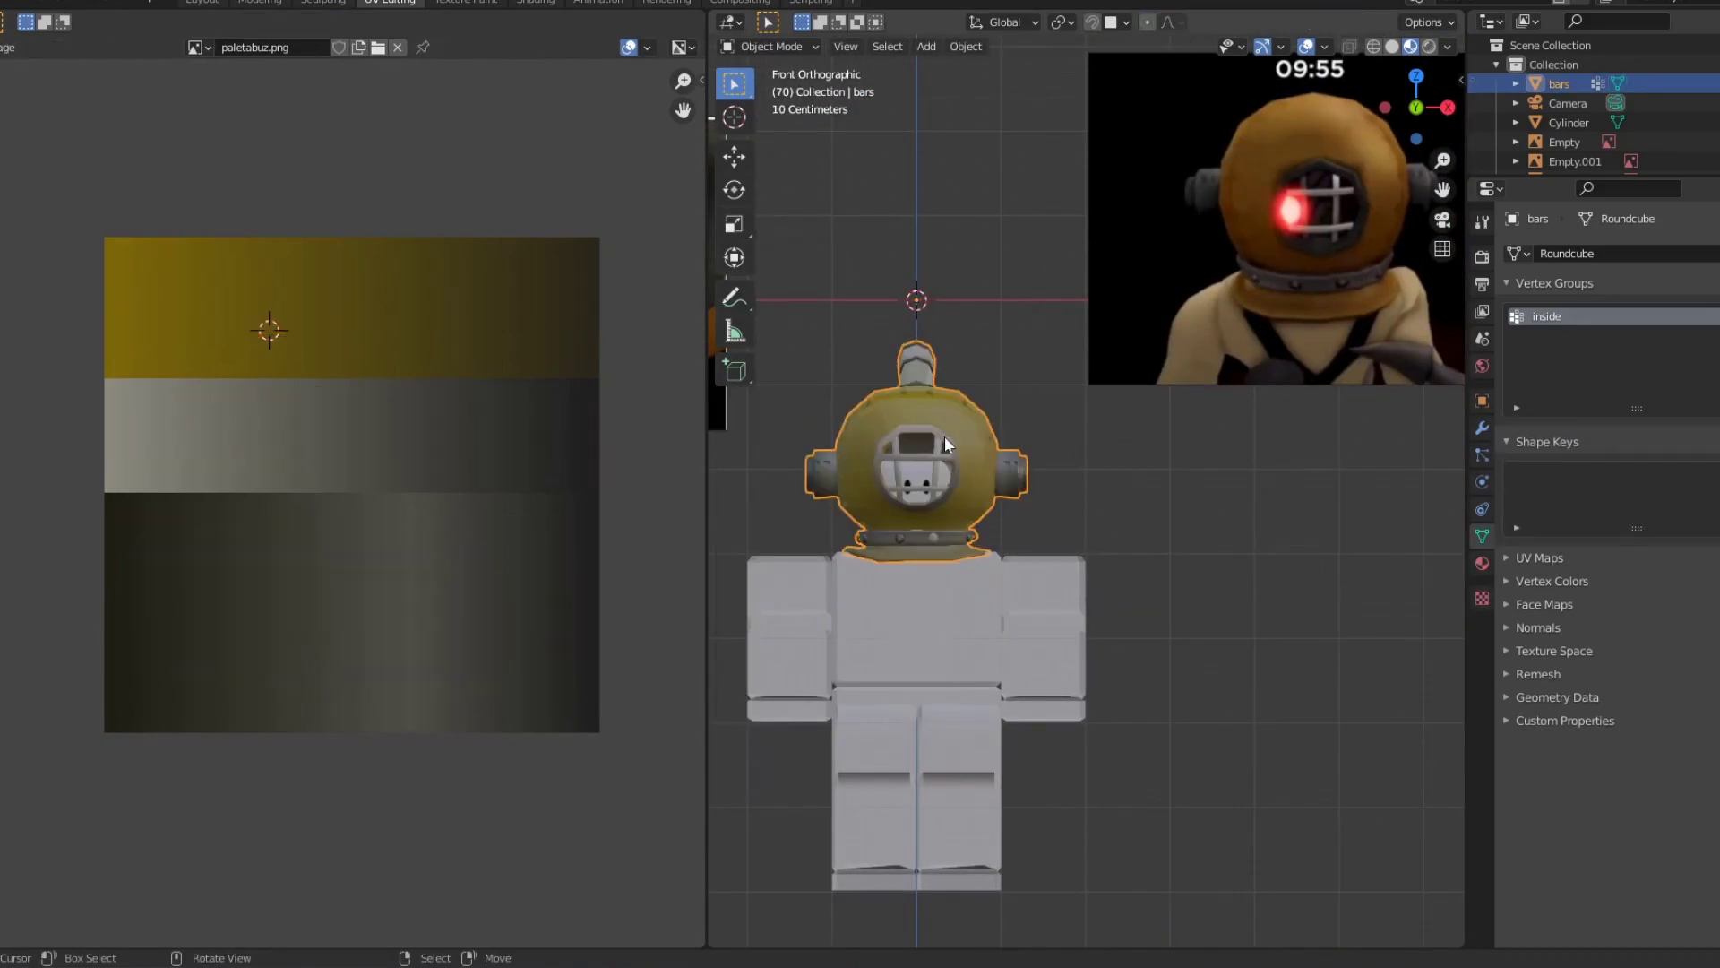
Save the helmet's paletabuz.png texture image.
{"action": "middle_click_drag", "start_coordinate": [921, 464], "coordinate": [1016, 536], "text": "shift"}
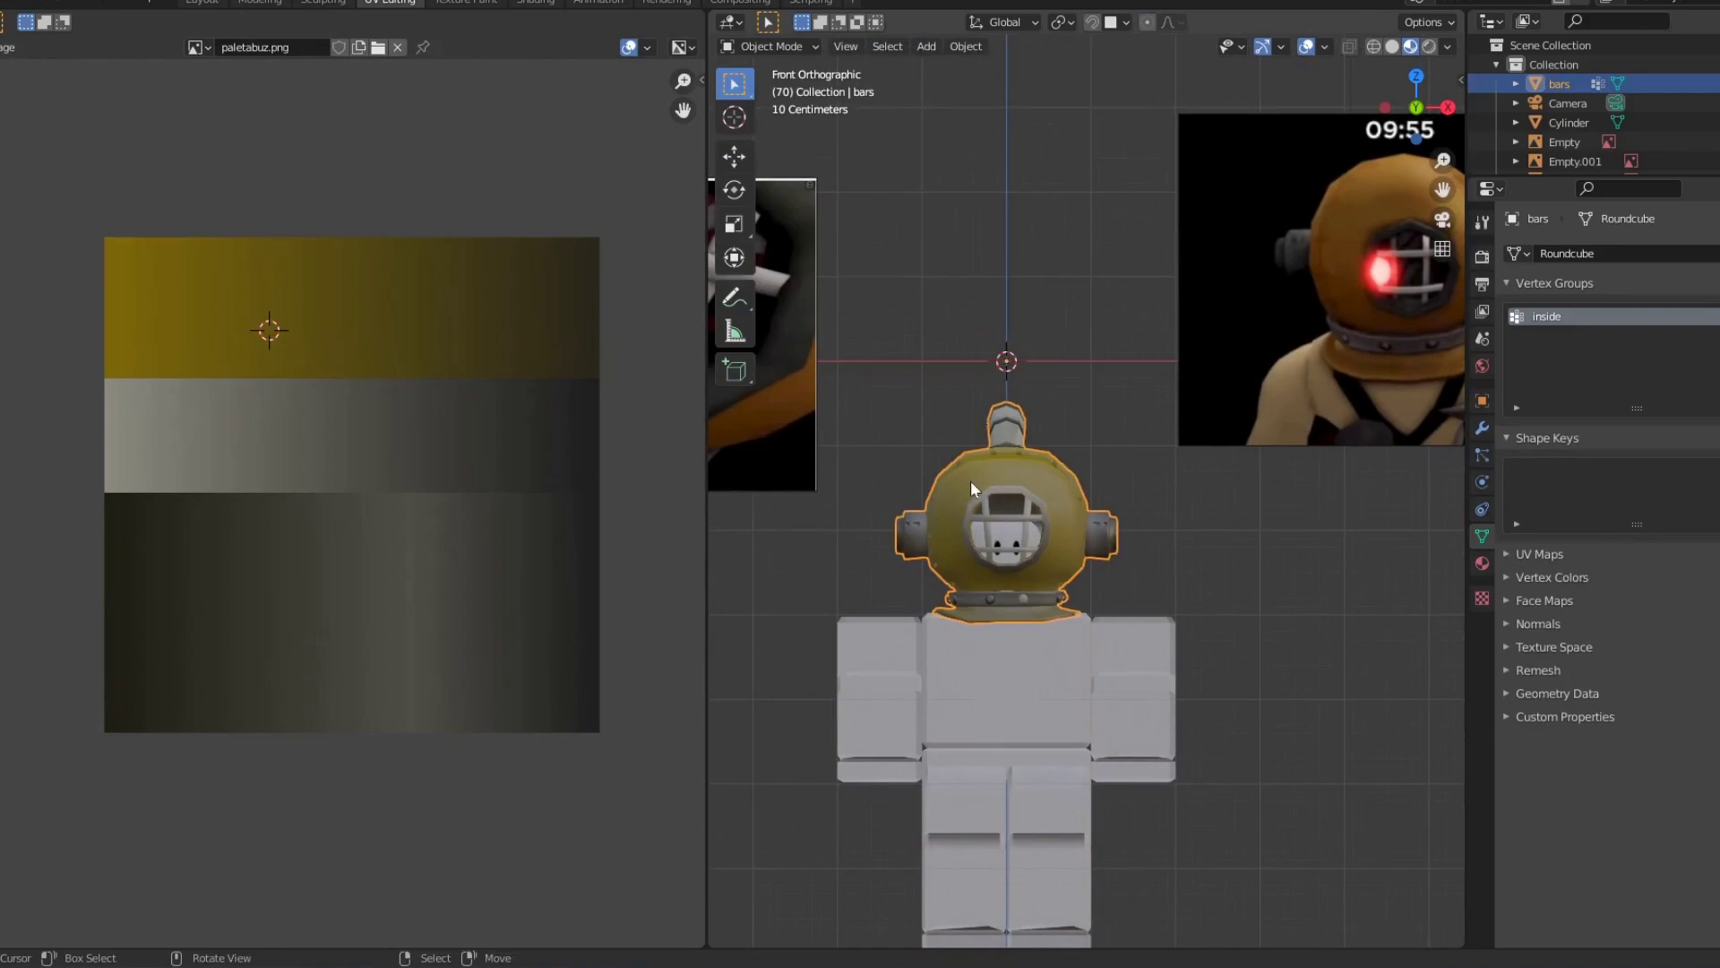
{"action": "left_click", "coordinate": [13, 47]}
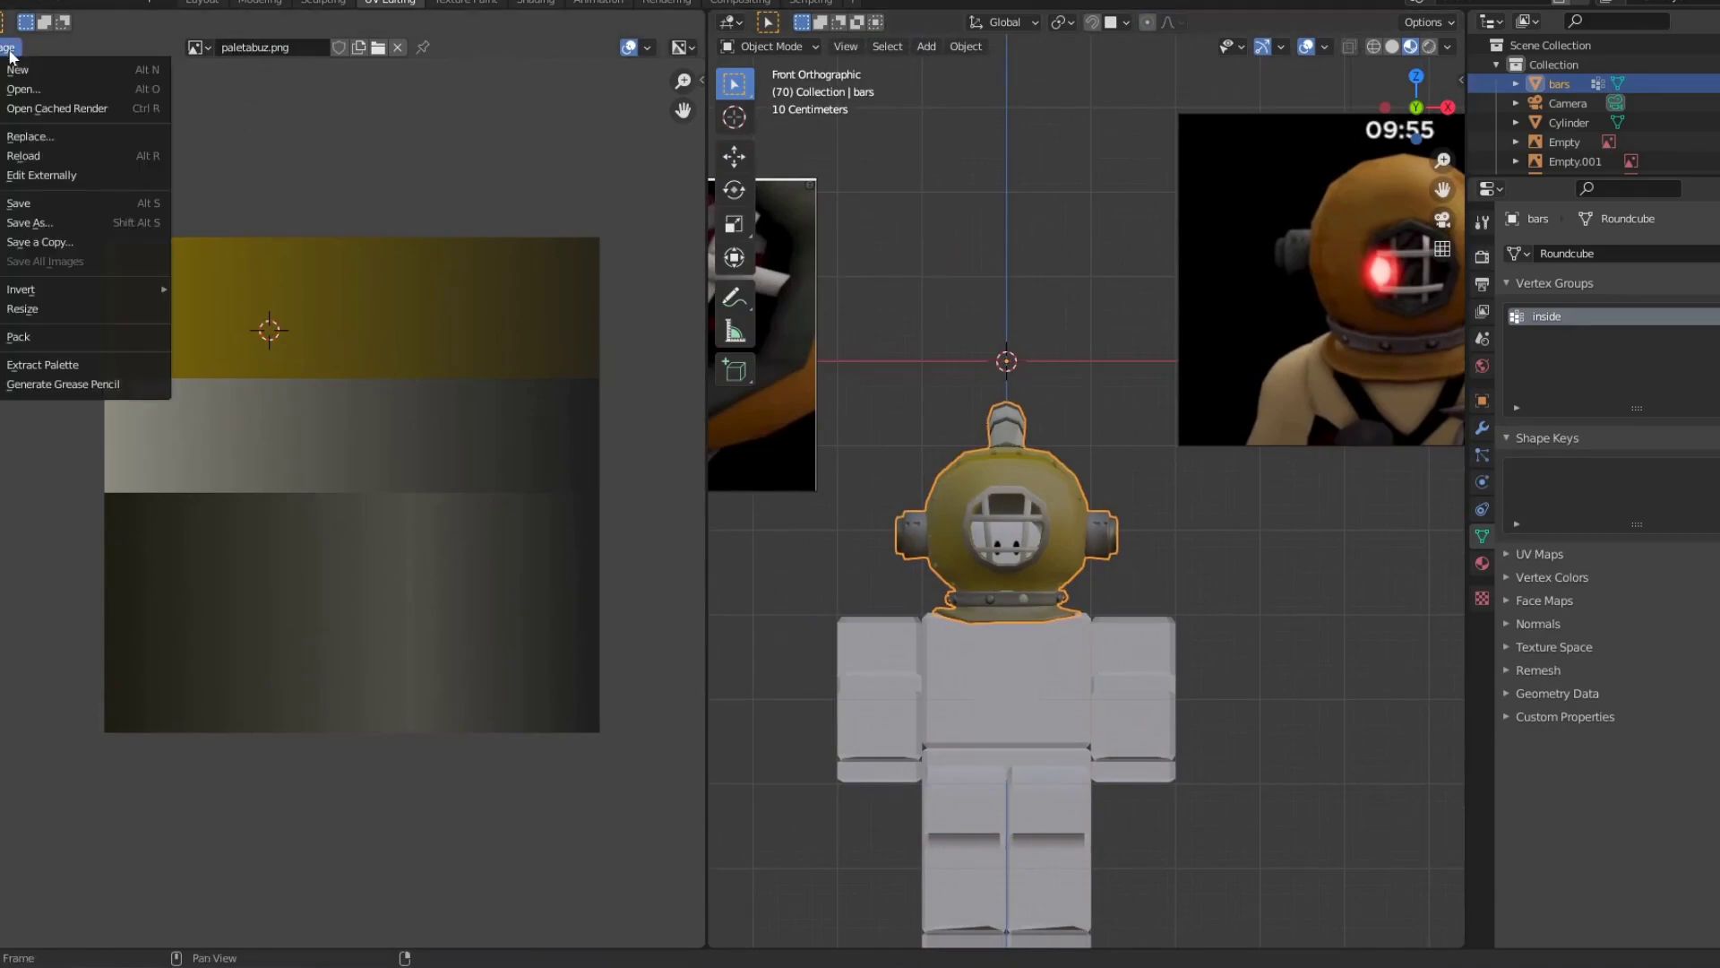
{"action": "left_click", "coordinate": [54, 204]}
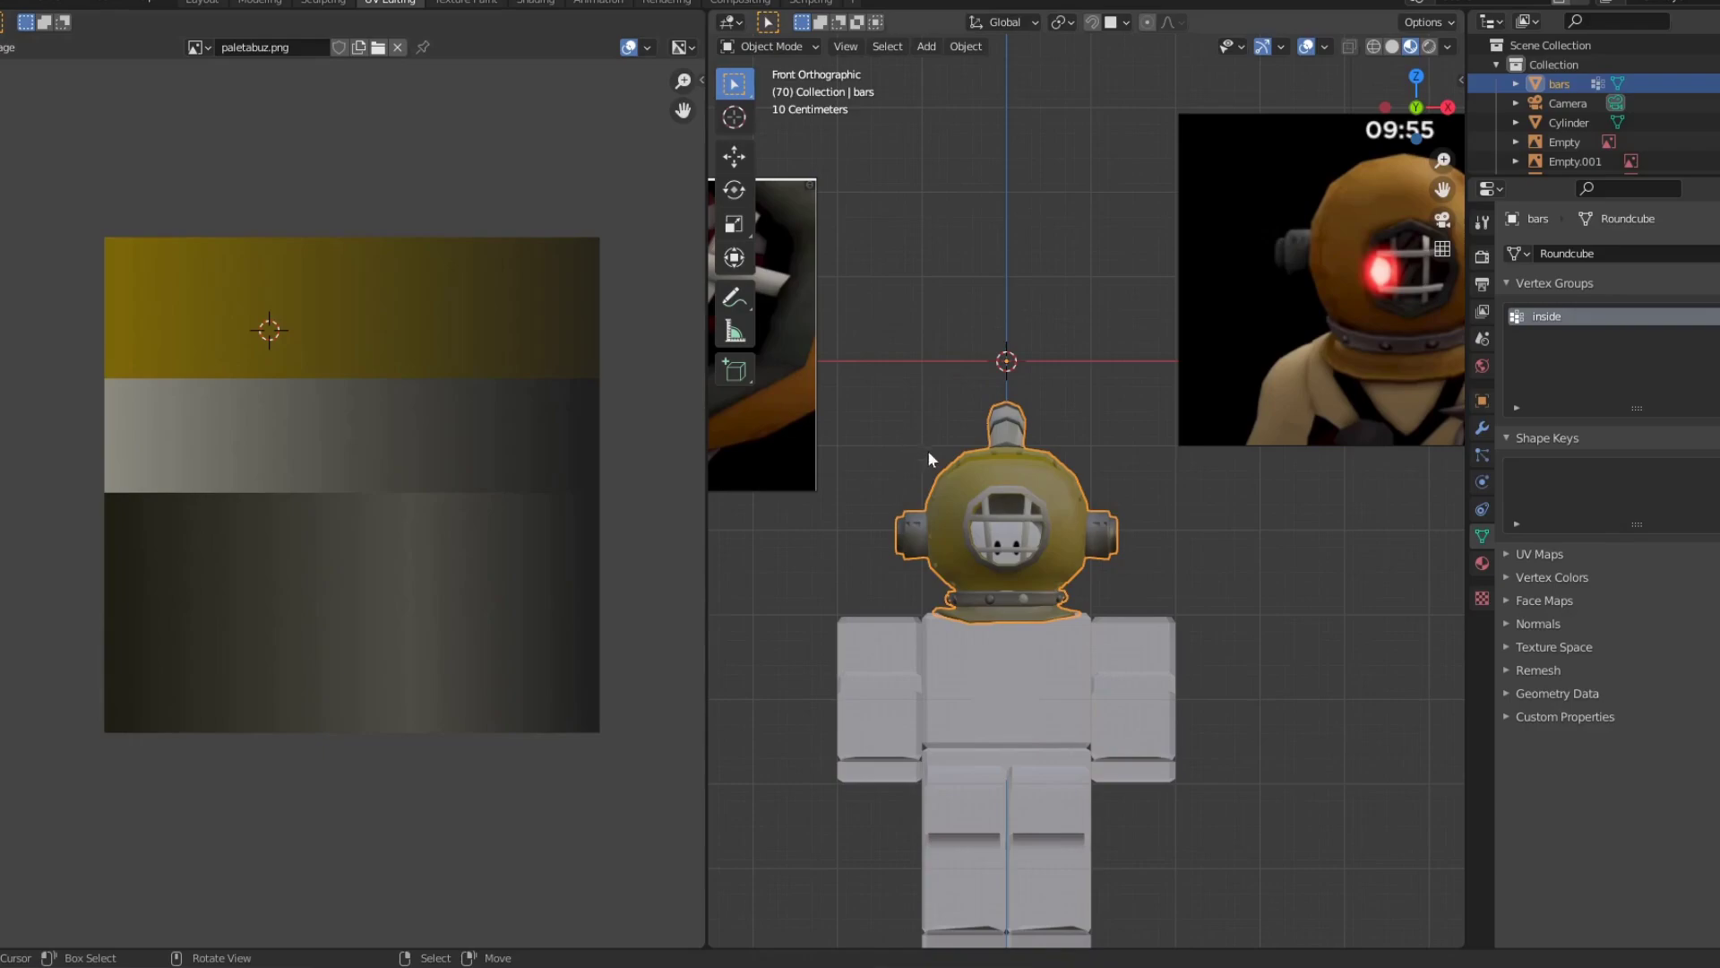
Export only the selected helmet as a Wavefront OBJ named DAKOTAHELMET in the UGC folder.
{"action": "left_click", "coordinate": [2, 2]}
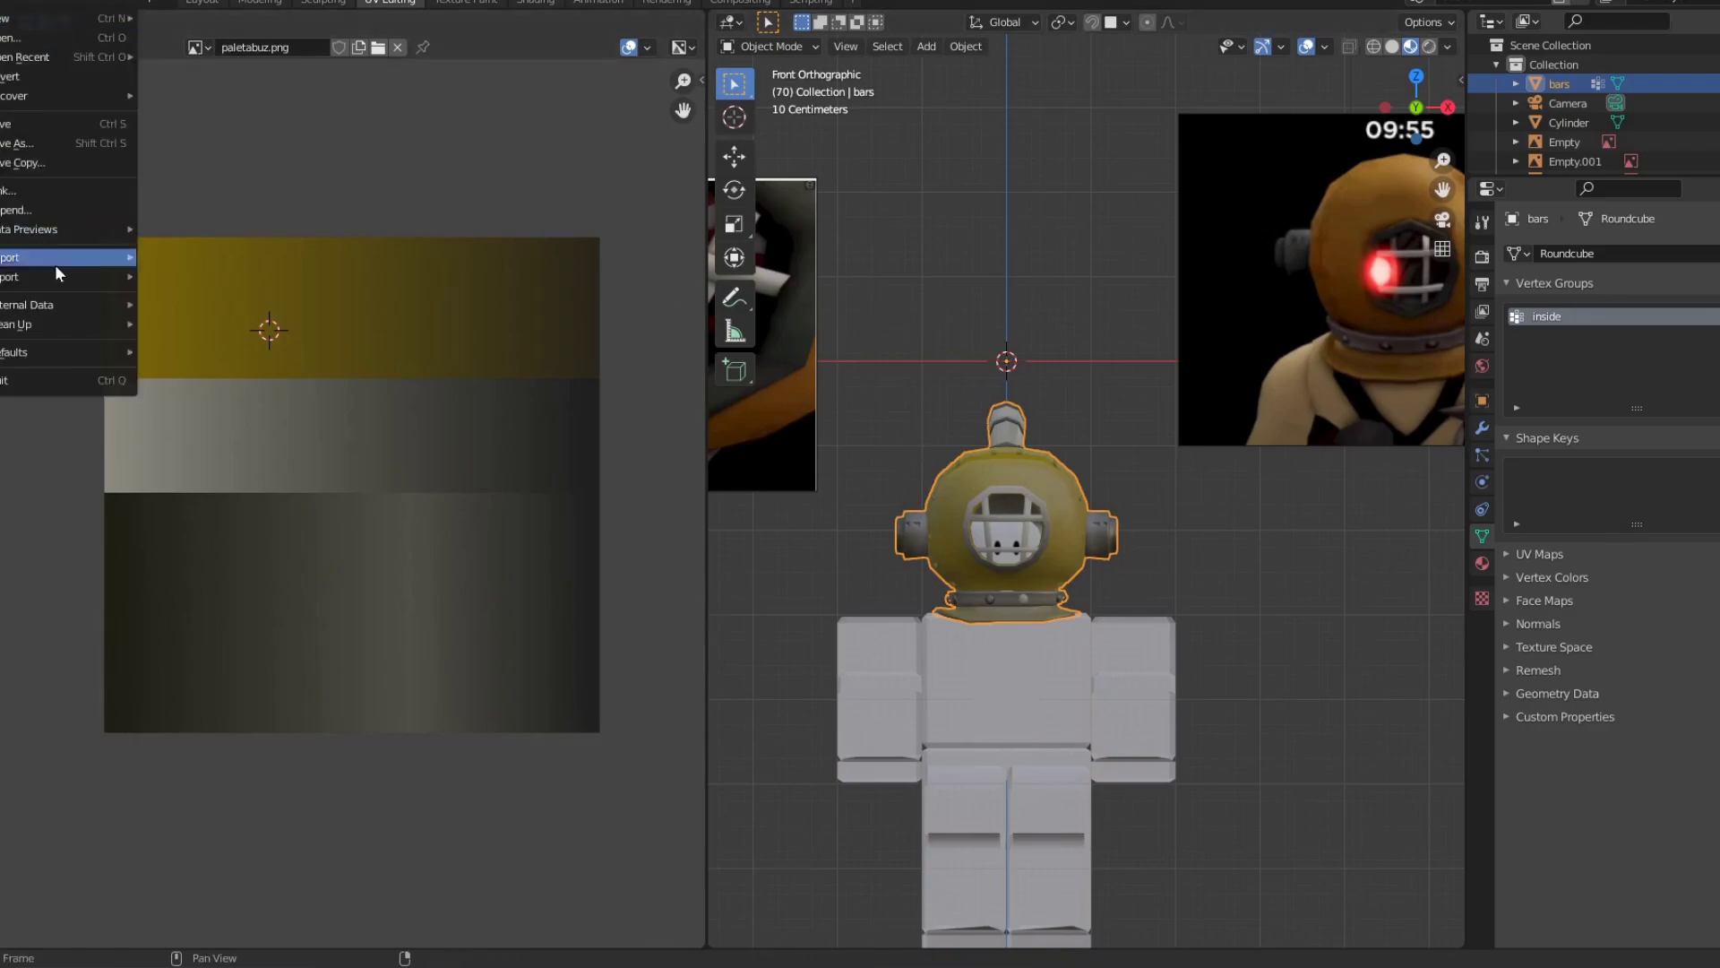
{"action": "mouse_move", "coordinate": [56, 276]}
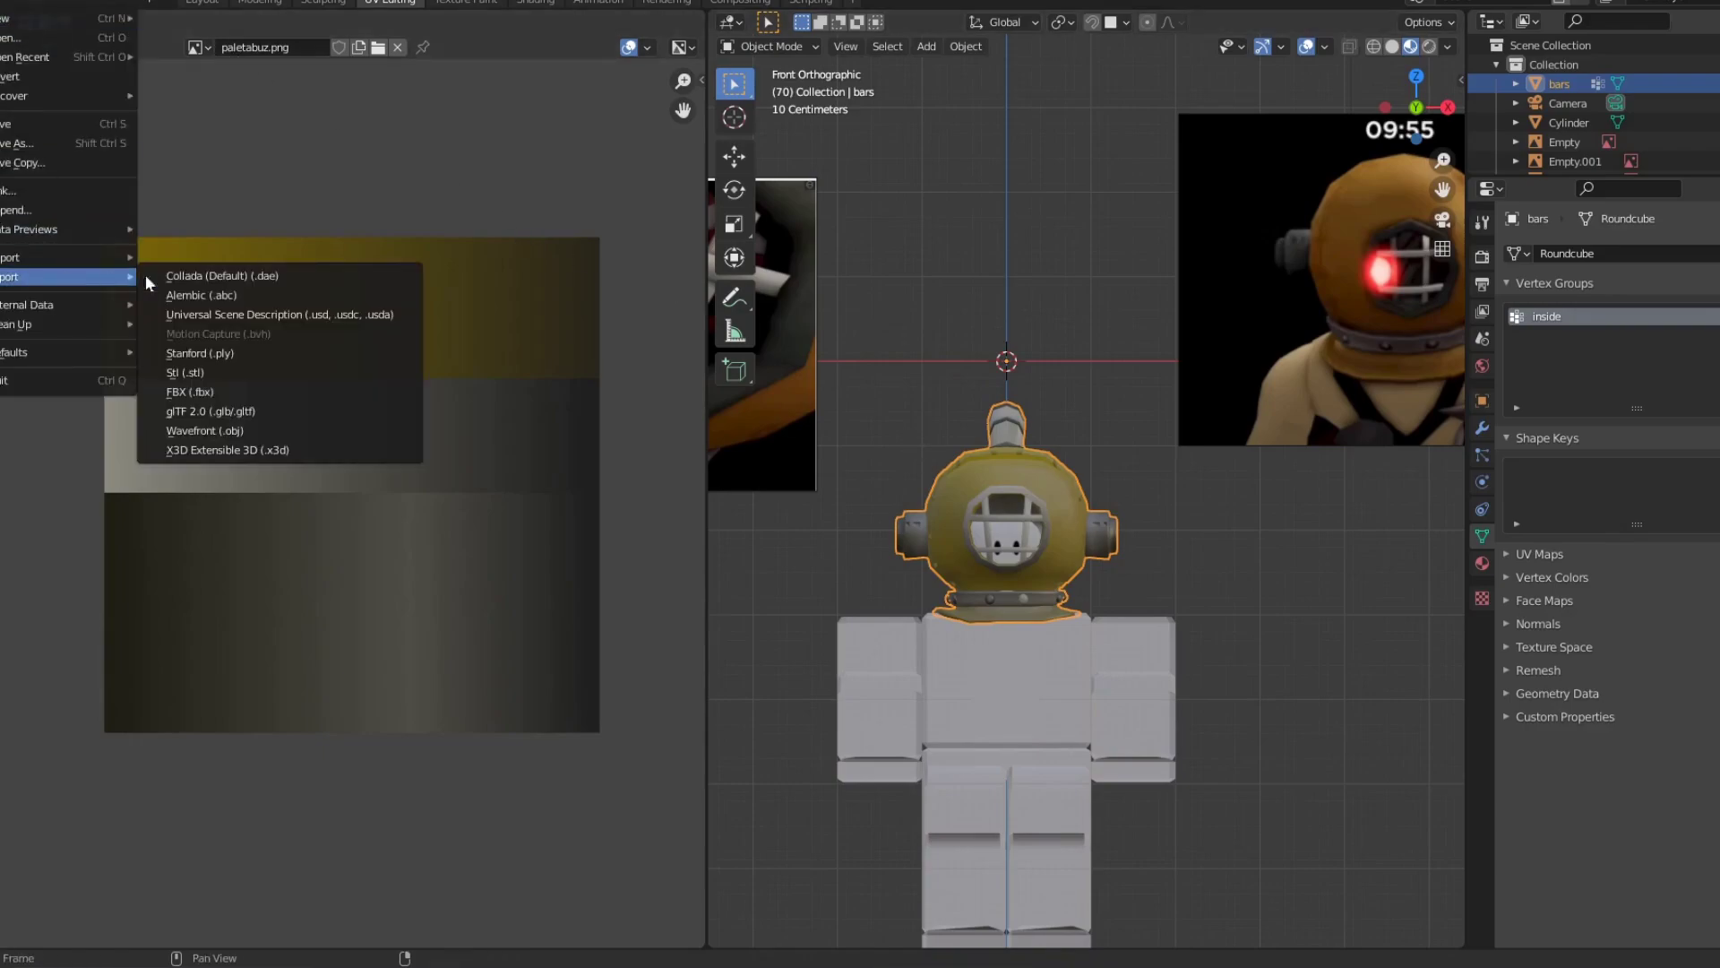
{"action": "left_click", "coordinate": [253, 432]}
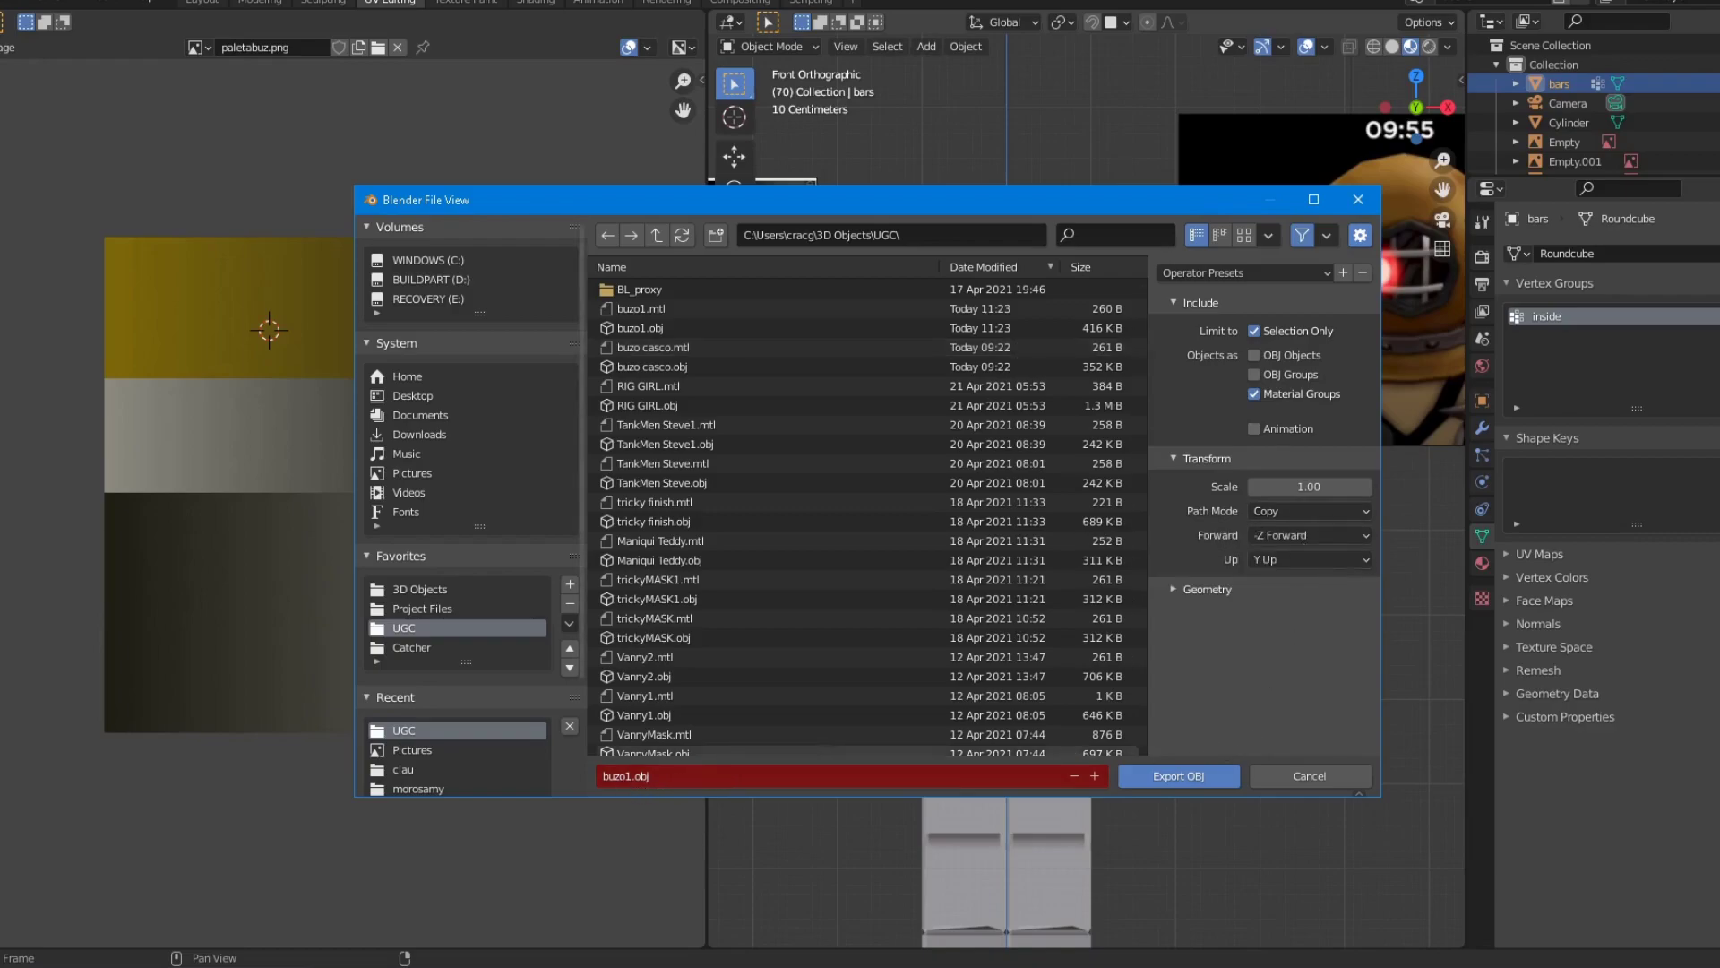
{"action": "left_click", "coordinate": [626, 777]}
{"action": "type", "text": "BU"}
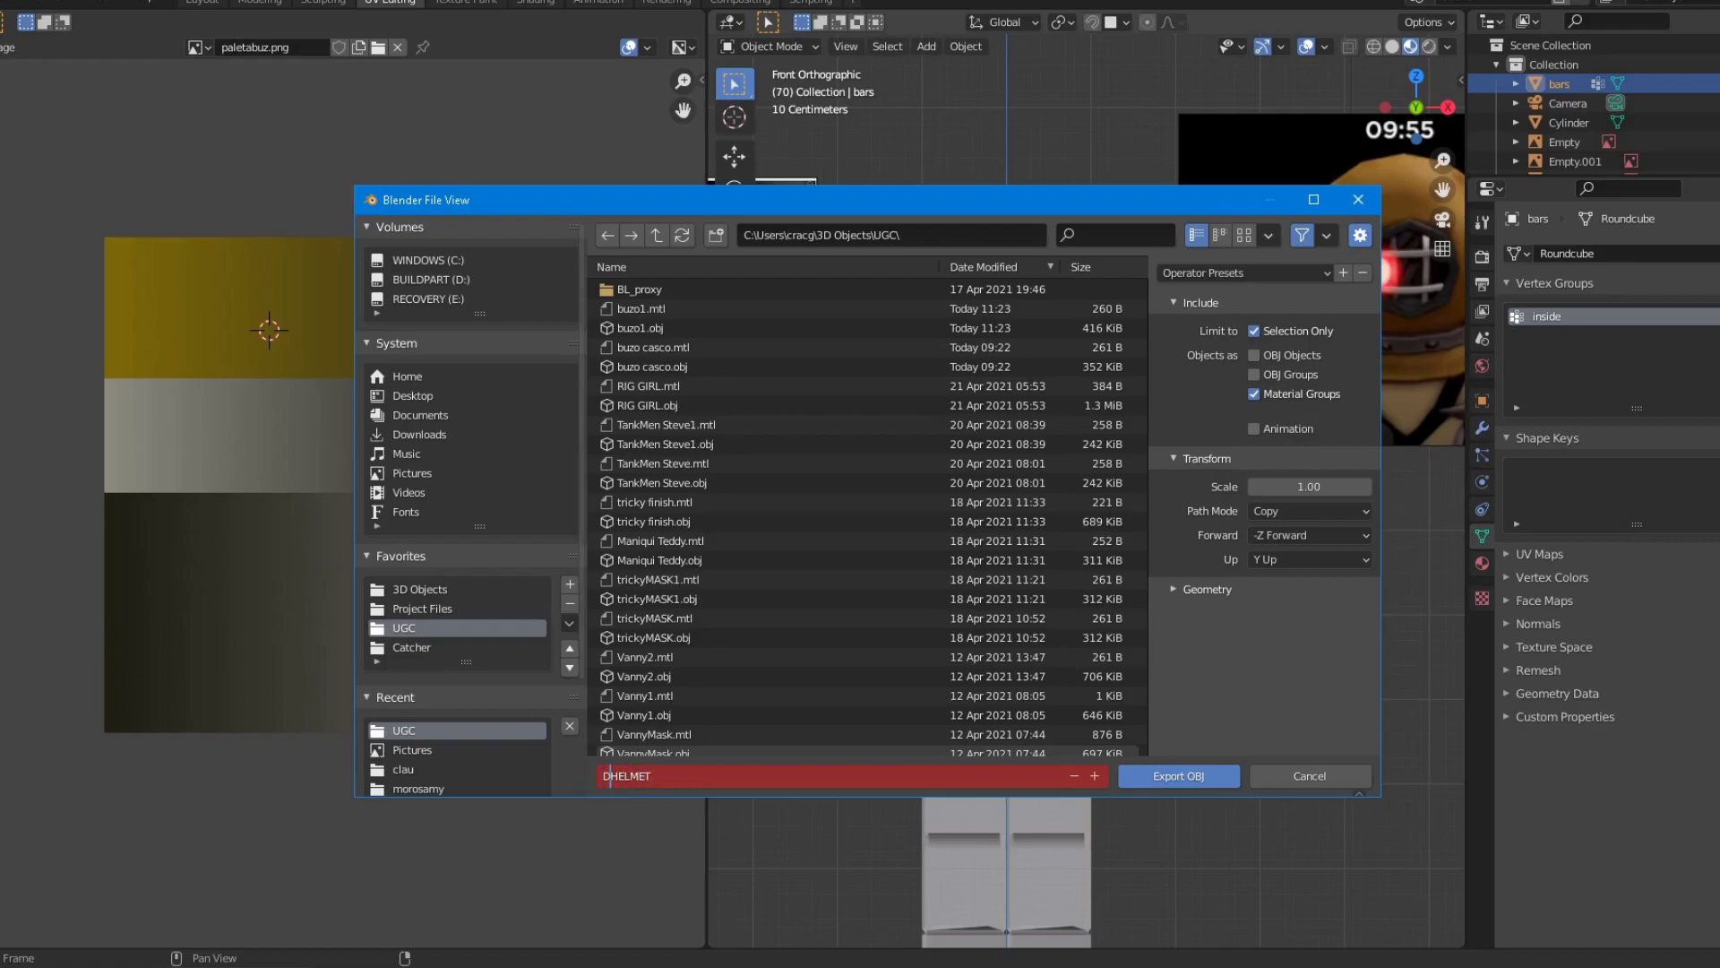
{"action": "type", "text": "AKOTA"}
{"action": "left_click", "coordinate": [1160, 775]}
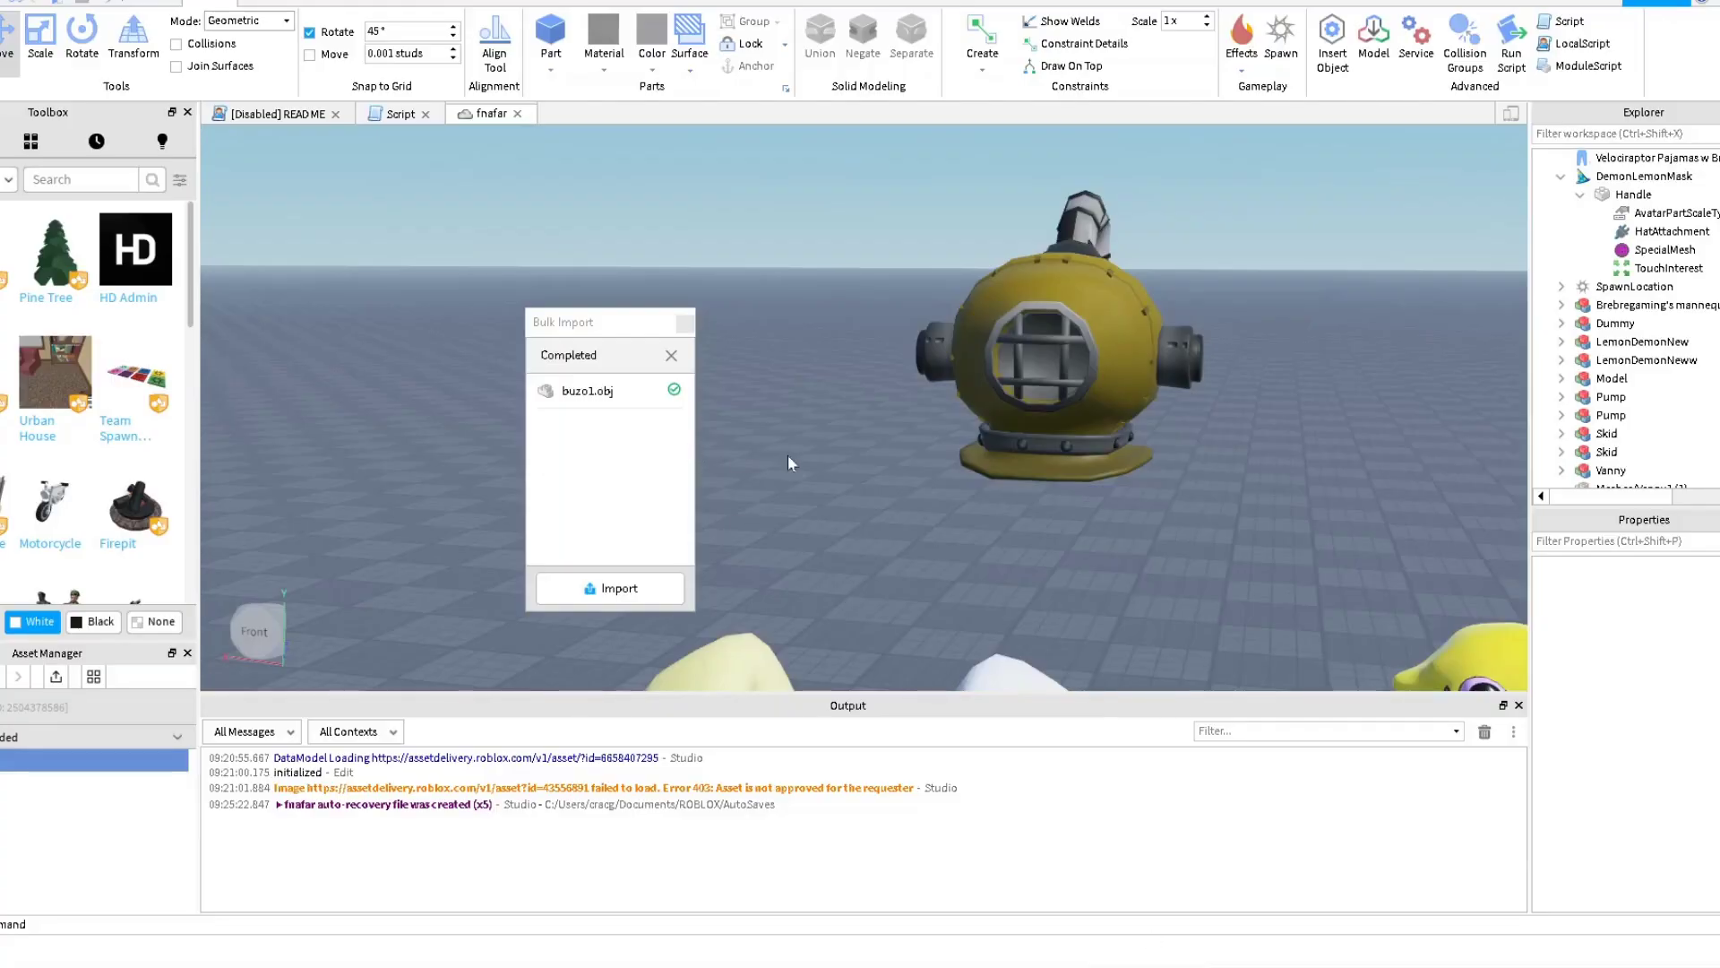
In Roblox Studio, import DAKOTAHELMET as a mesh asset with oversized-mesh rescaling and inward-normal reversal enabled, not as a single mesh.
{"action": "mouse_move", "coordinate": [790, 463]}
{"action": "right_mouse_down"}
{"action": "mouse_move", "coordinate": [779, 449]}
{"action": "mouse_move", "coordinate": [787, 463]}
{"action": "right_mouse_up"}
{"action": "key", "text": "s"}
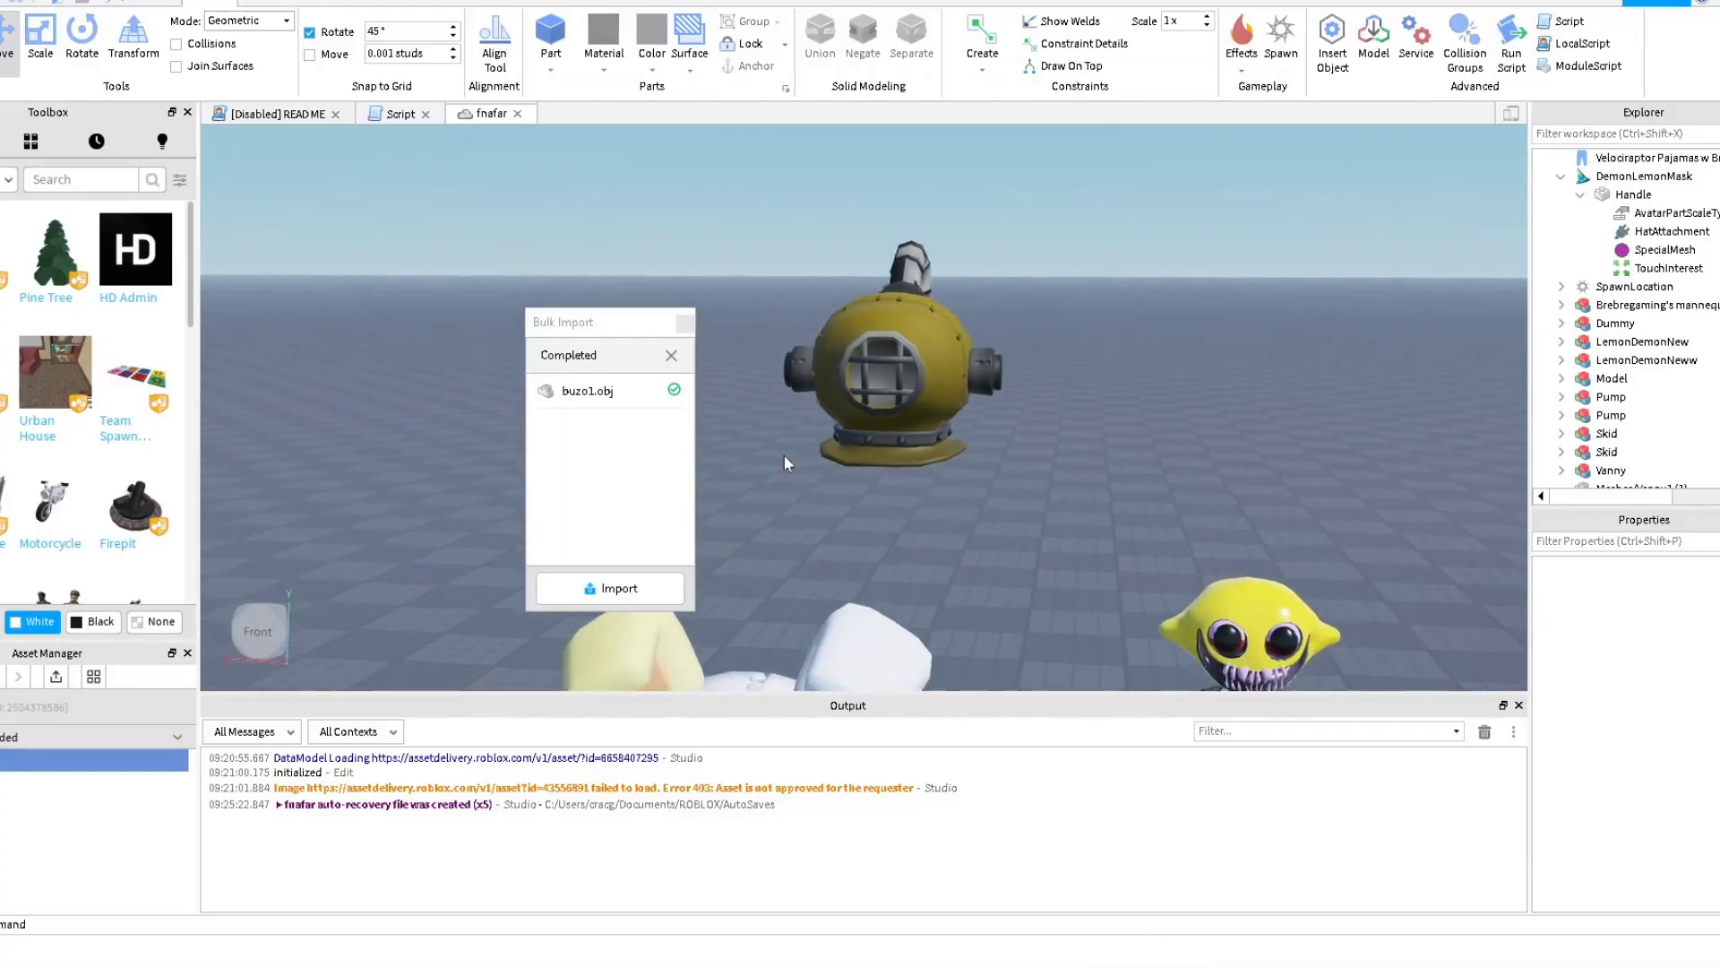
{"action": "key", "text": "a"}
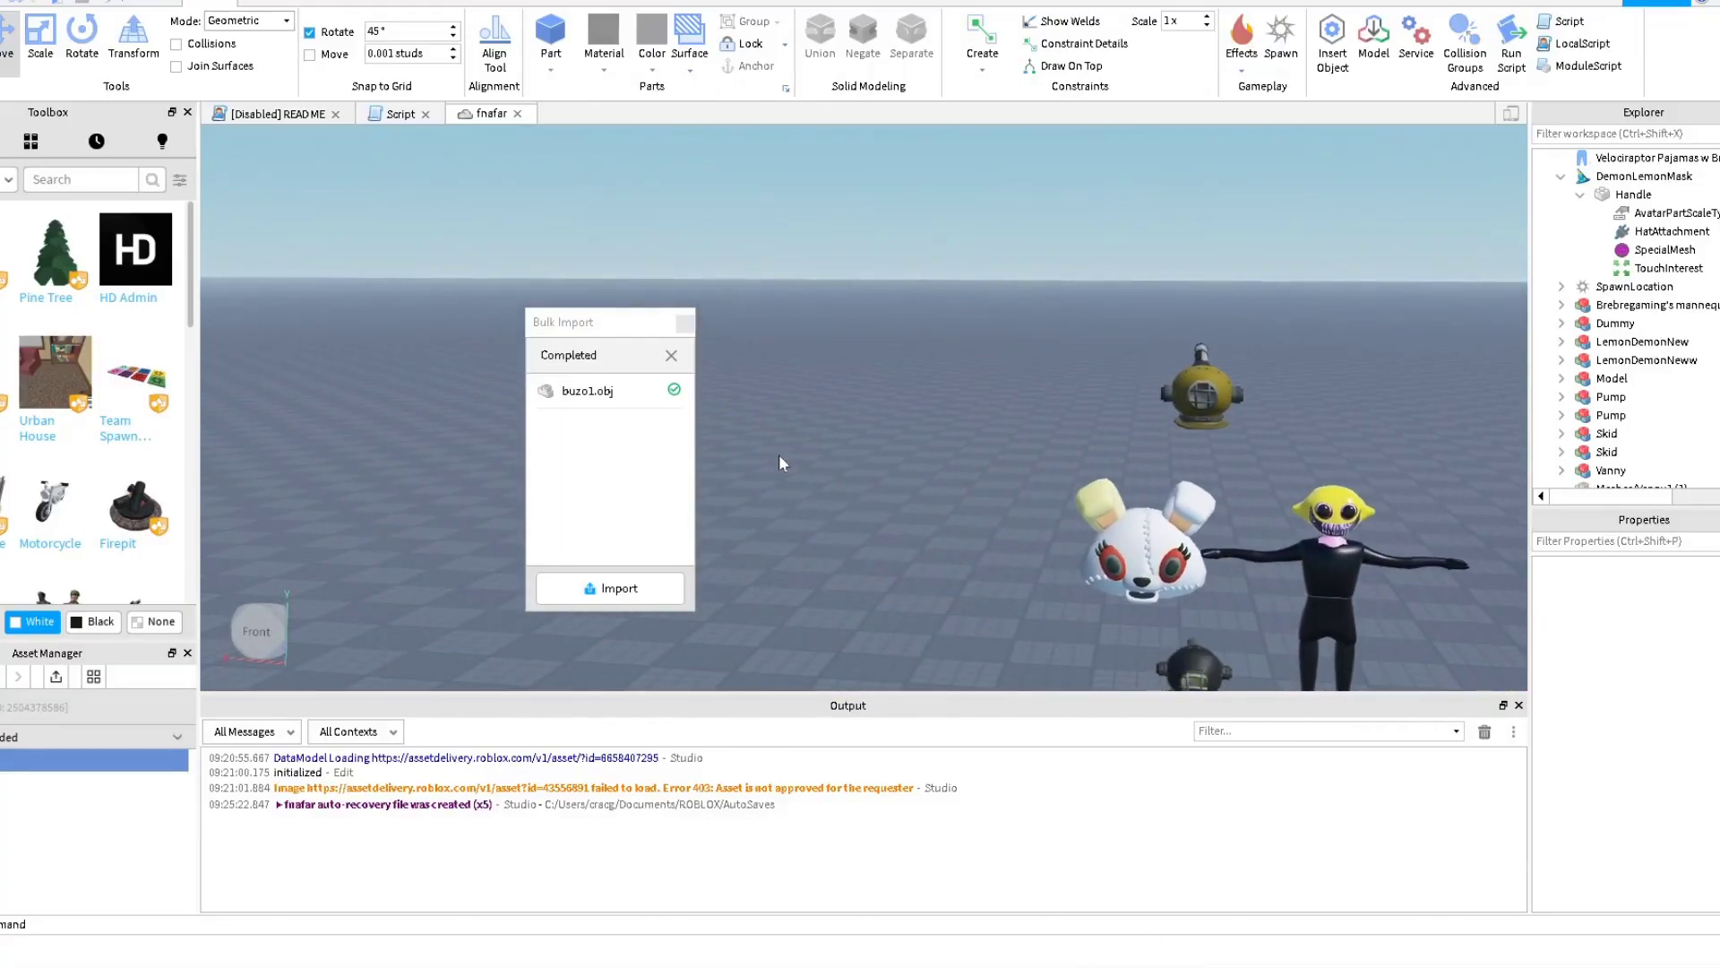
{"action": "left_click", "coordinate": [325, 3]}
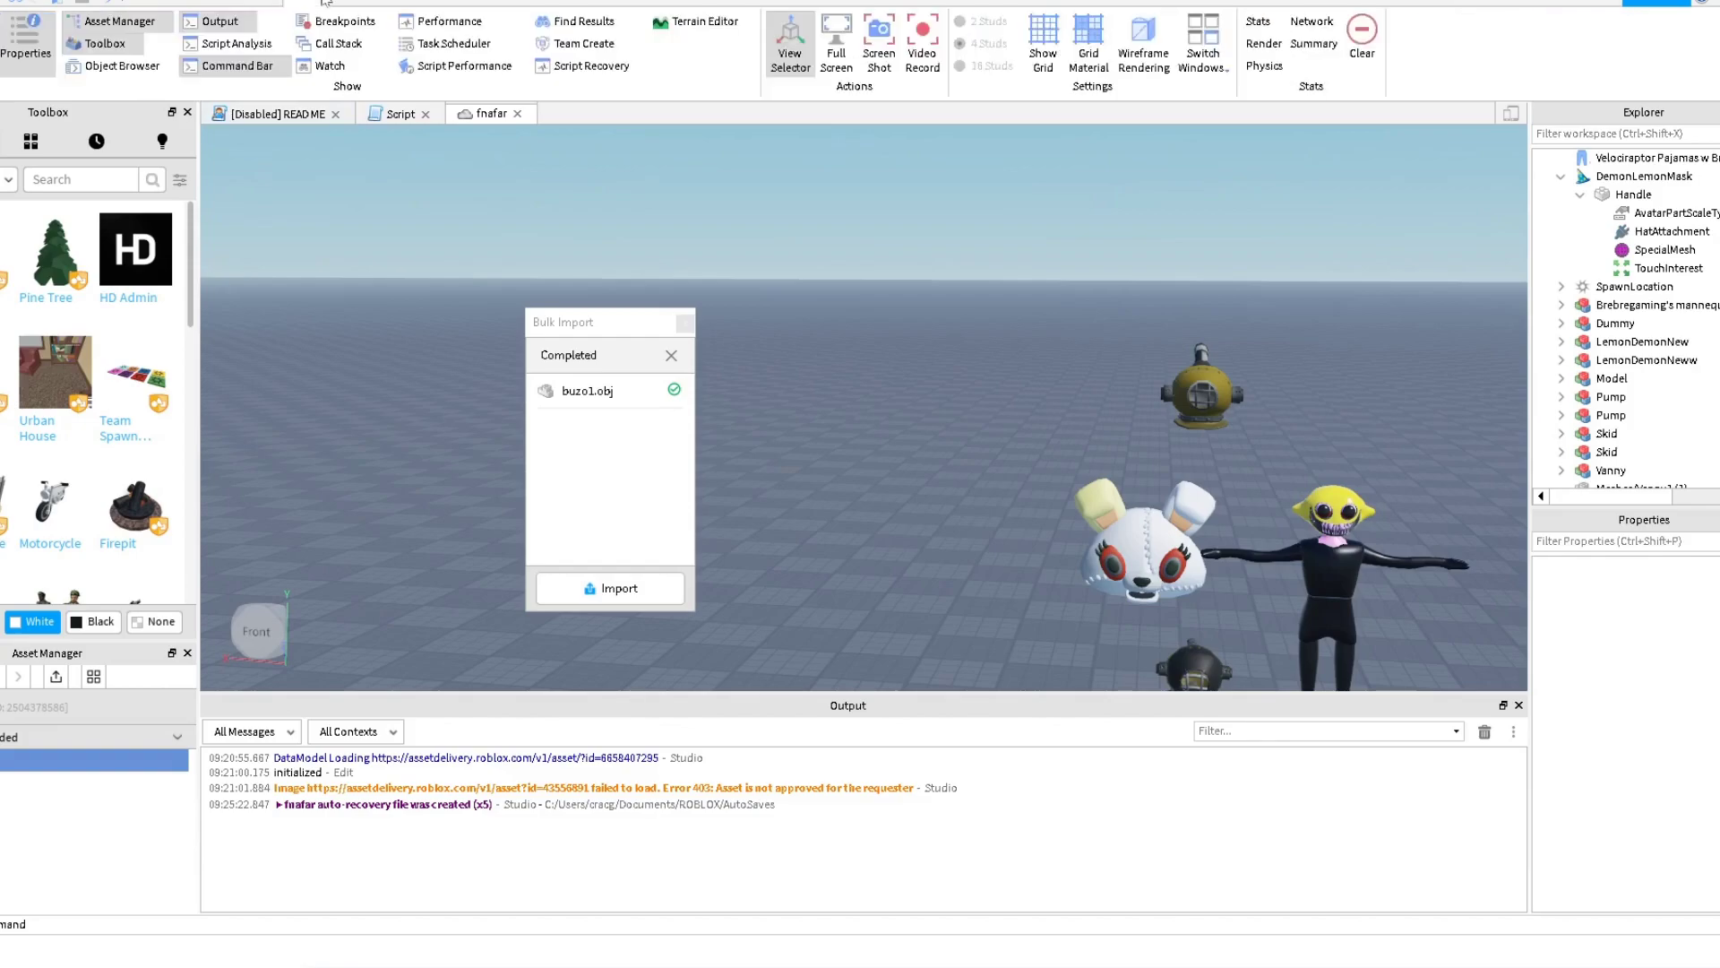
{"action": "left_click", "coordinate": [140, 21]}
{"action": "left_click", "coordinate": [140, 22]}
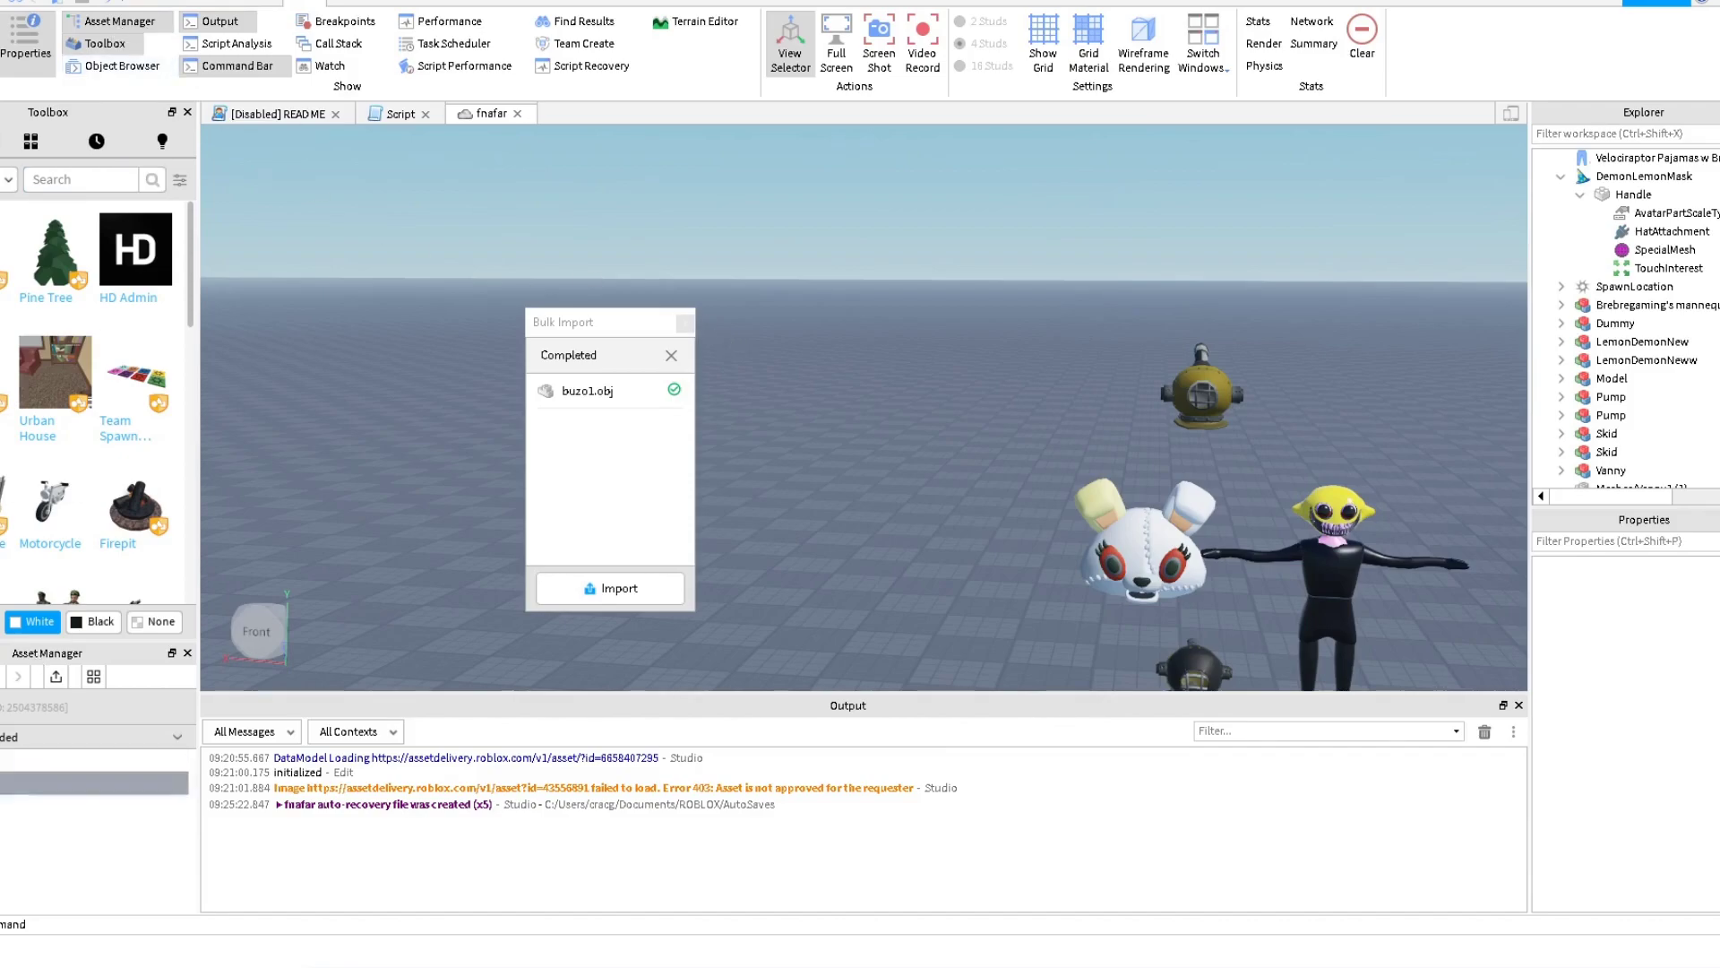
{"action": "left_click", "coordinate": [56, 681]}
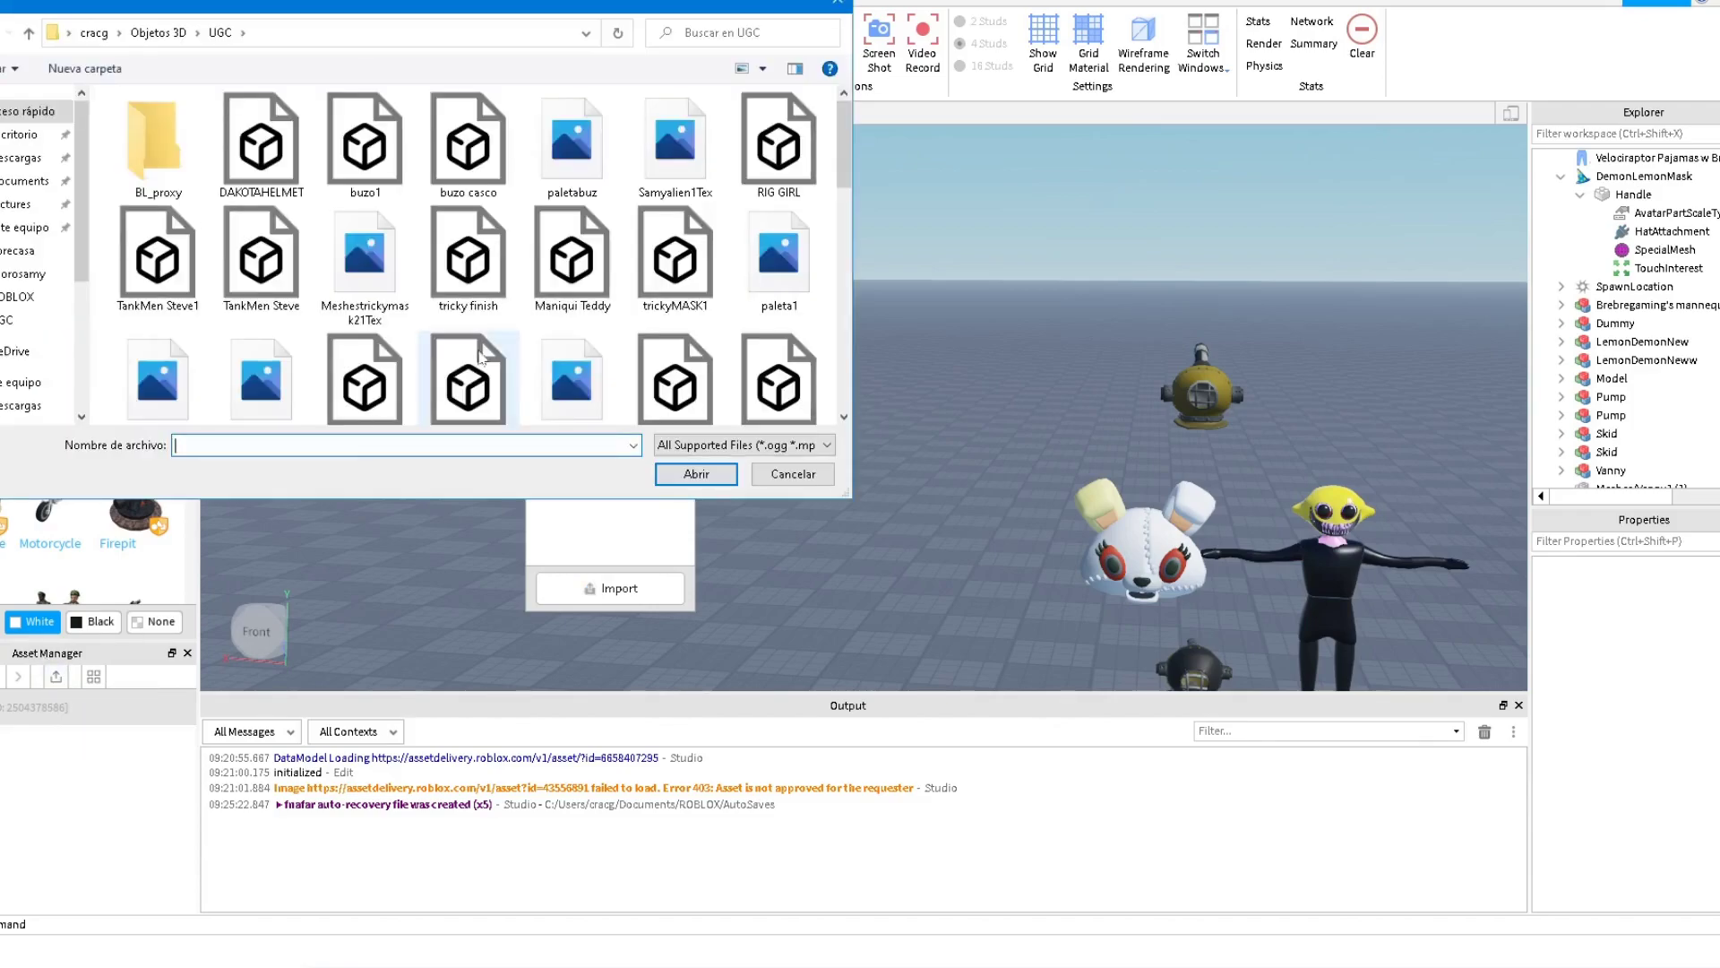
{"action": "left_click", "coordinate": [274, 129]}
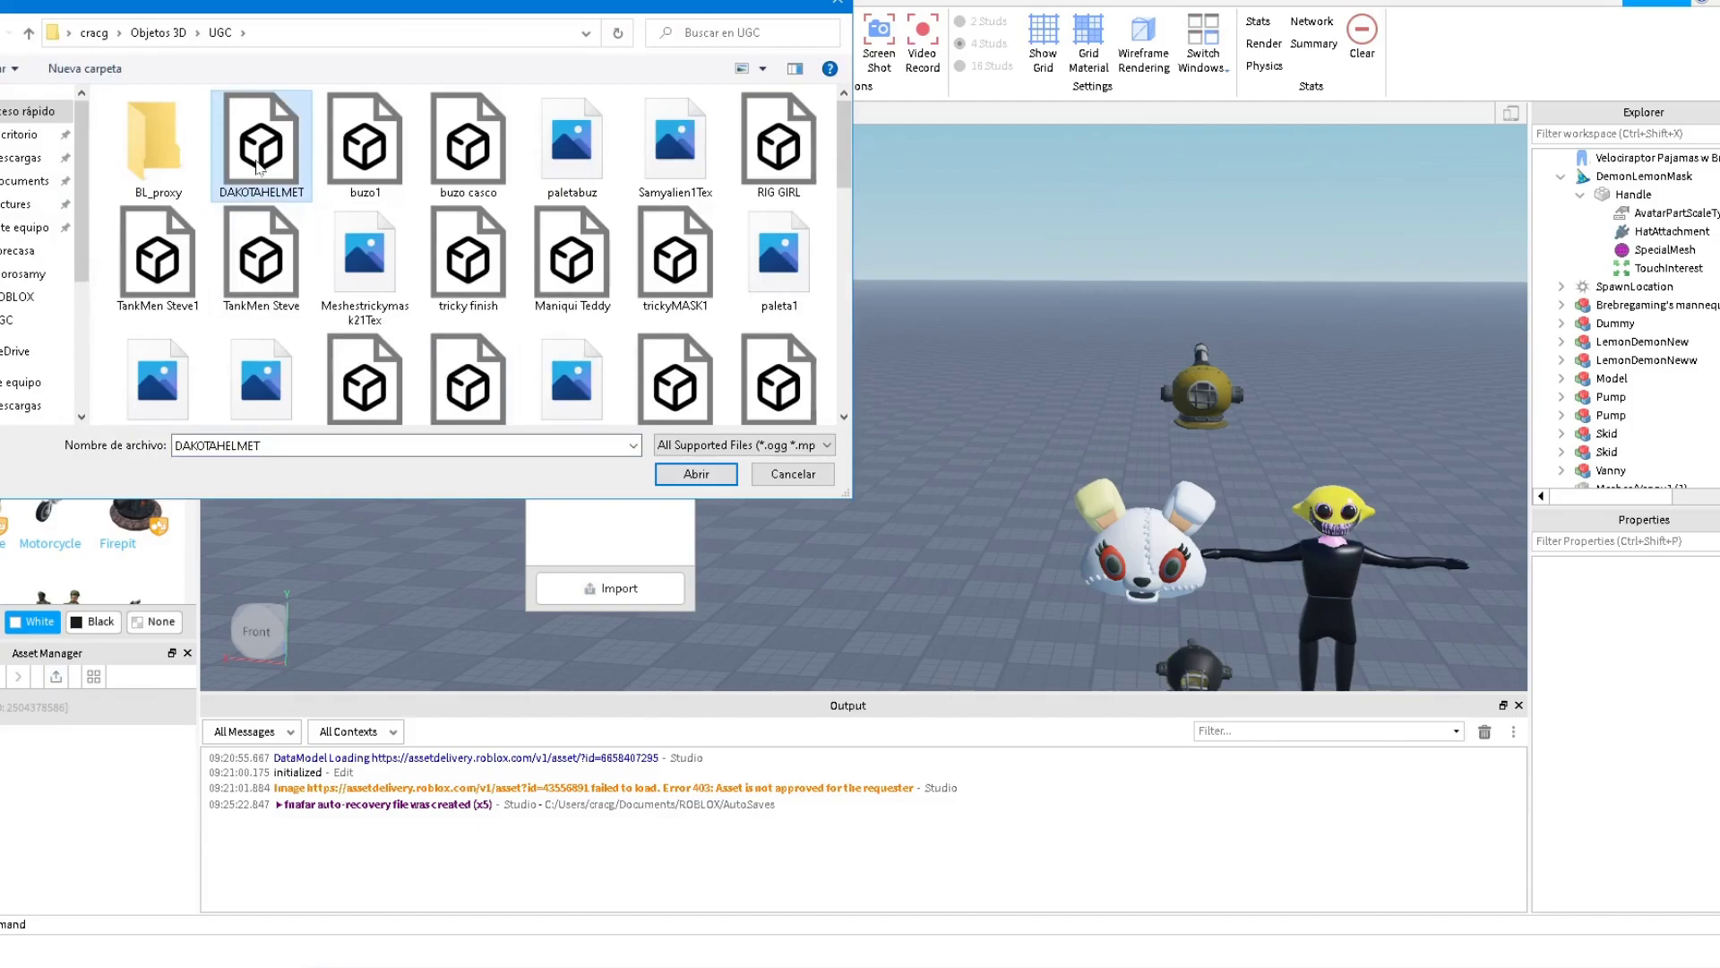
{"action": "left_click", "coordinate": [696, 473]}
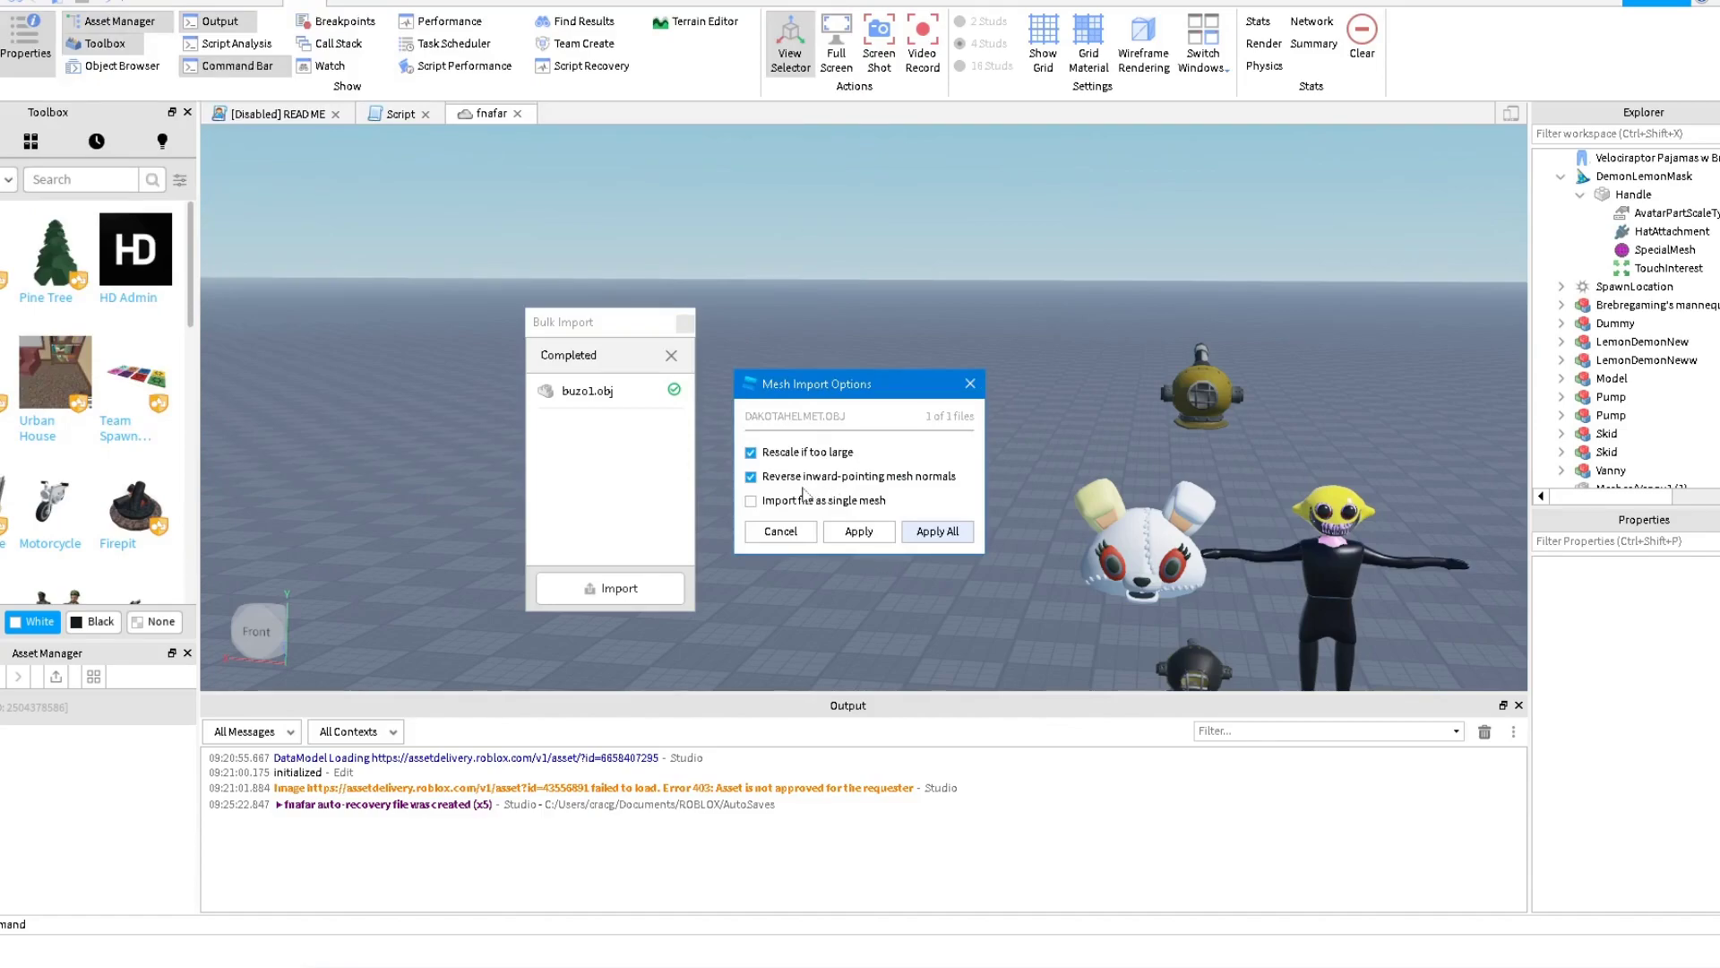
{"action": "left_click", "coordinate": [935, 534]}
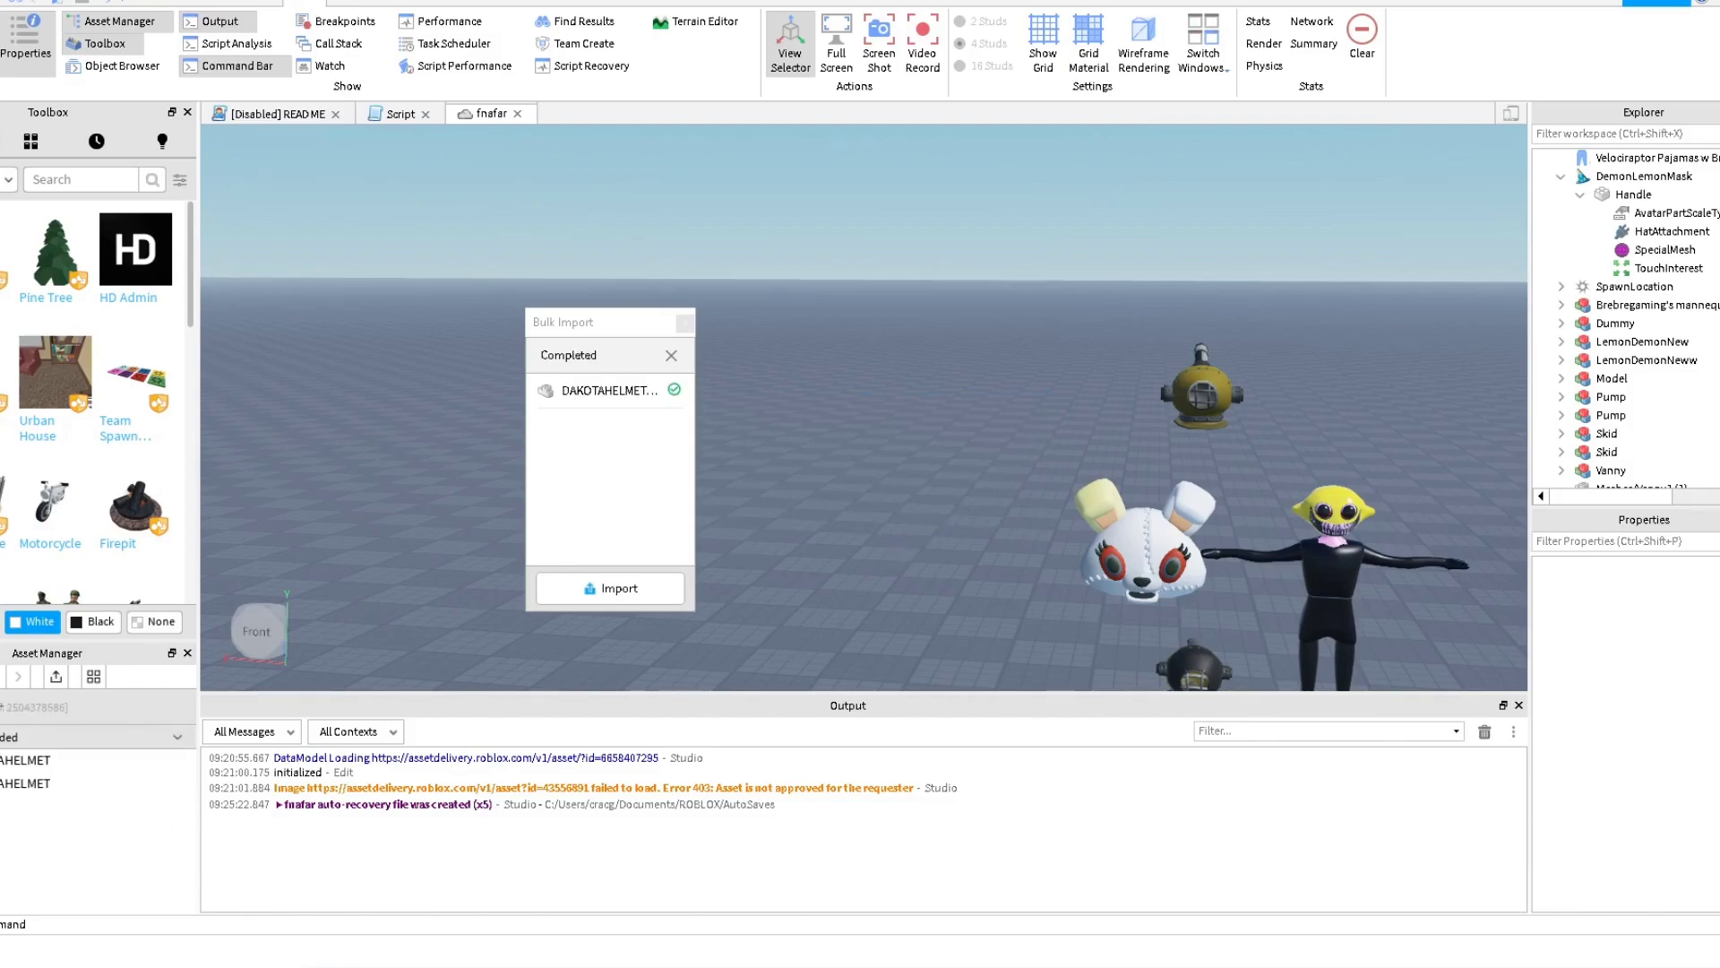
Insert the imported DAKOTAHELMET mesh into the workspace, move it clear of the other models and raise it above the floor.
{"action": "left_click", "coordinate": [5, 759]}
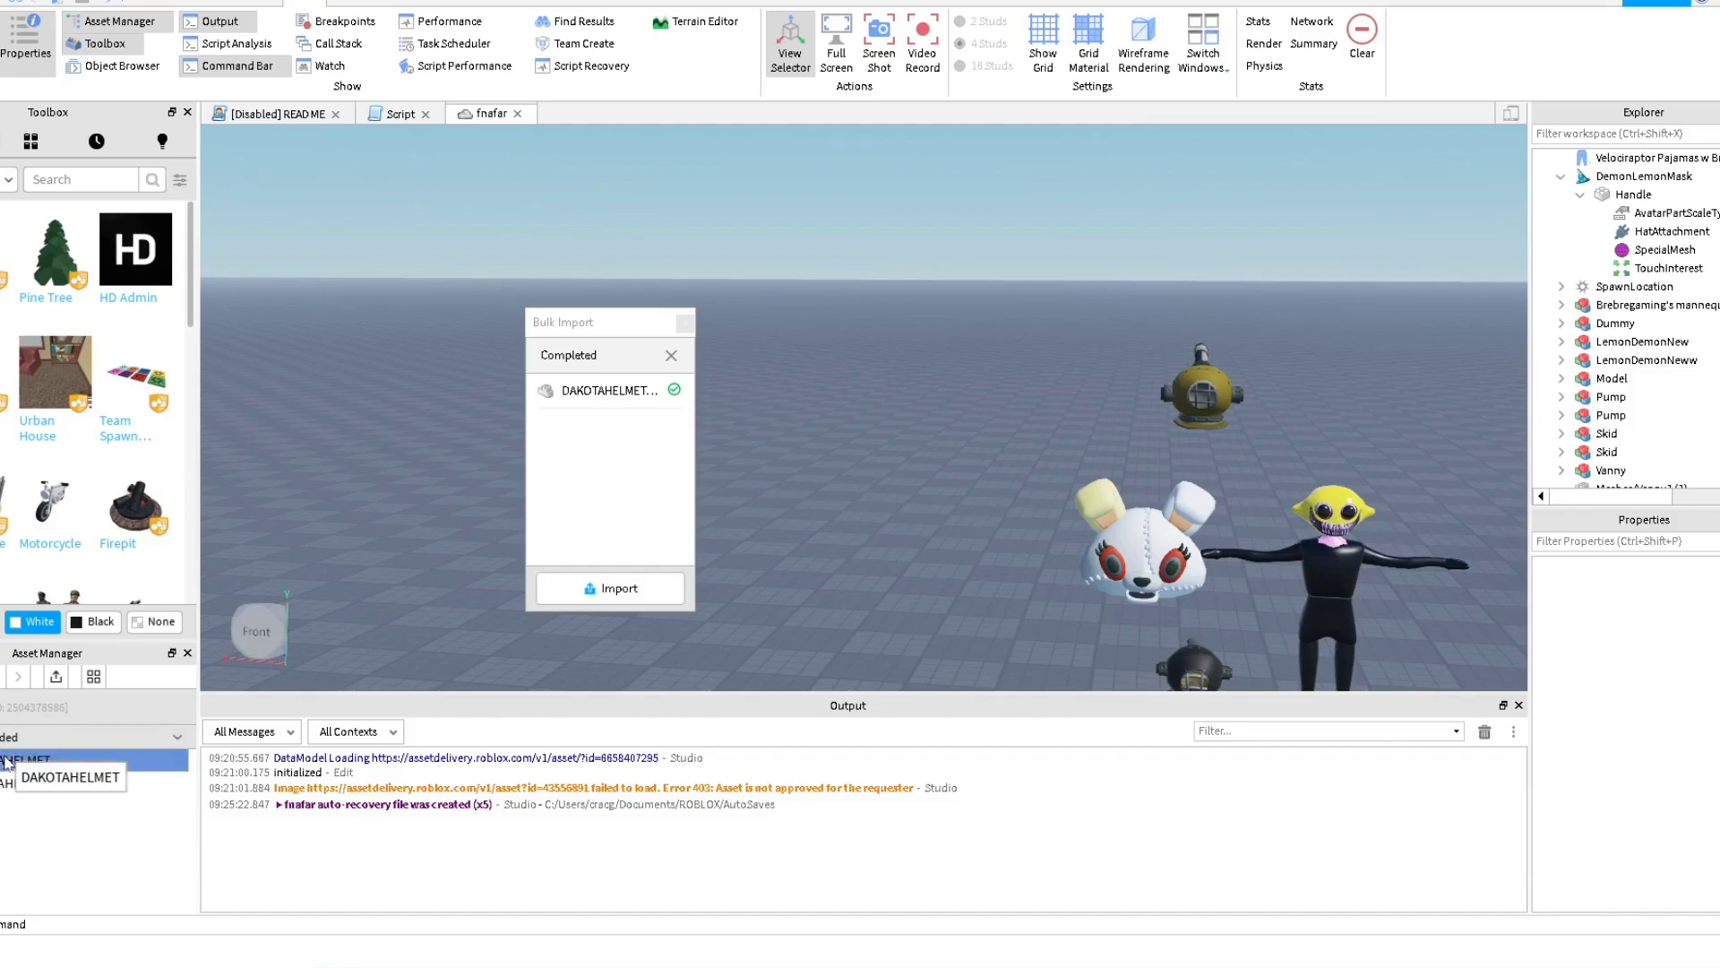
{"action": "double_click", "coordinate": [4, 760]}
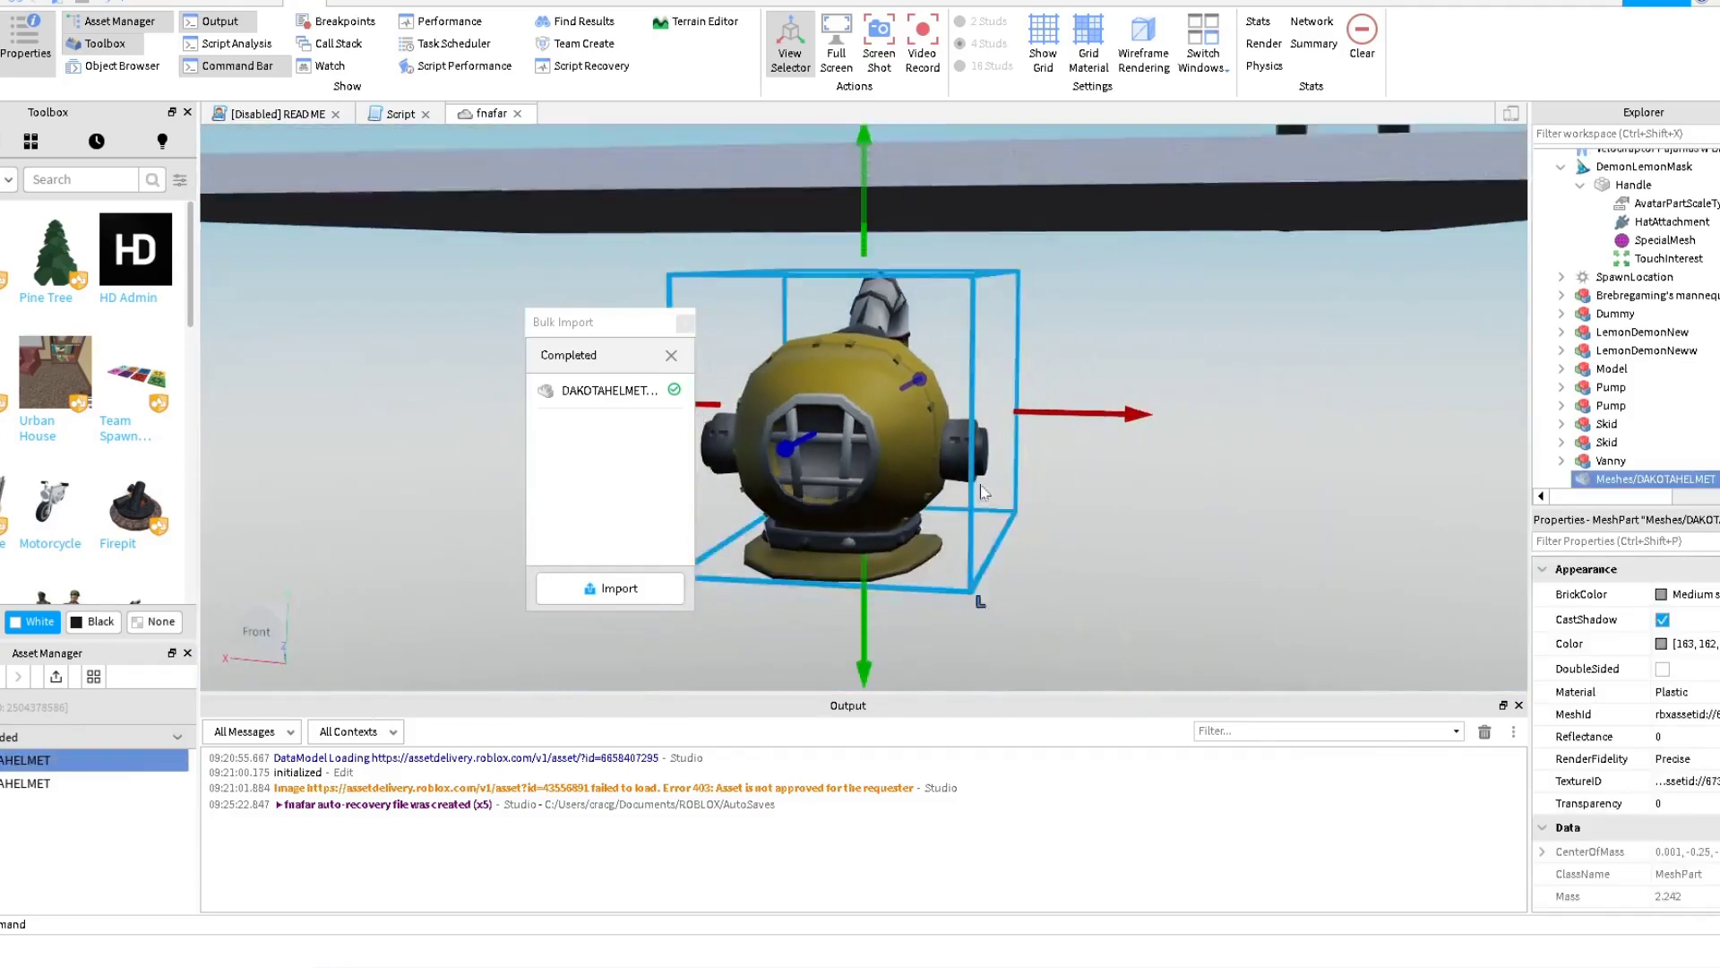
{"action": "scroll", "coordinate": [980, 491], "scroll_direction": "down", "scroll_amount": 4}
{"action": "right_click_drag", "start_coordinate": [980, 491], "coordinate": [980, 490]}
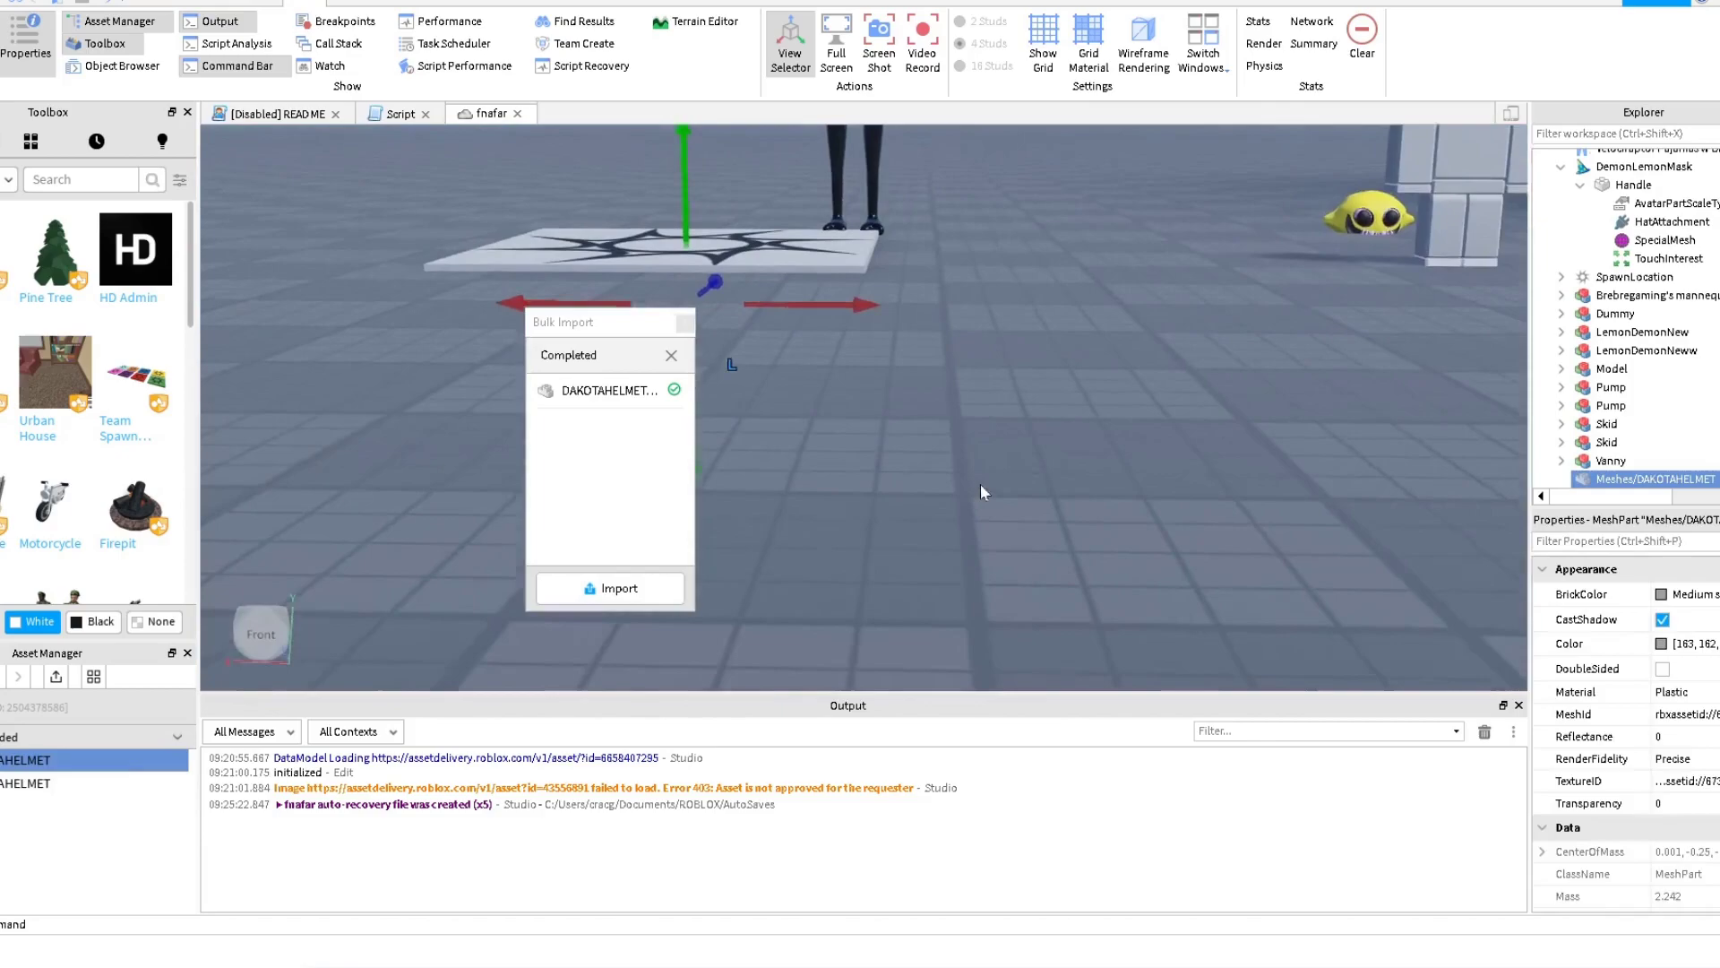
{"action": "key", "text": "a"}
{"action": "left_click_drag", "start_coordinate": [1124, 313], "coordinate": [790, 274]}
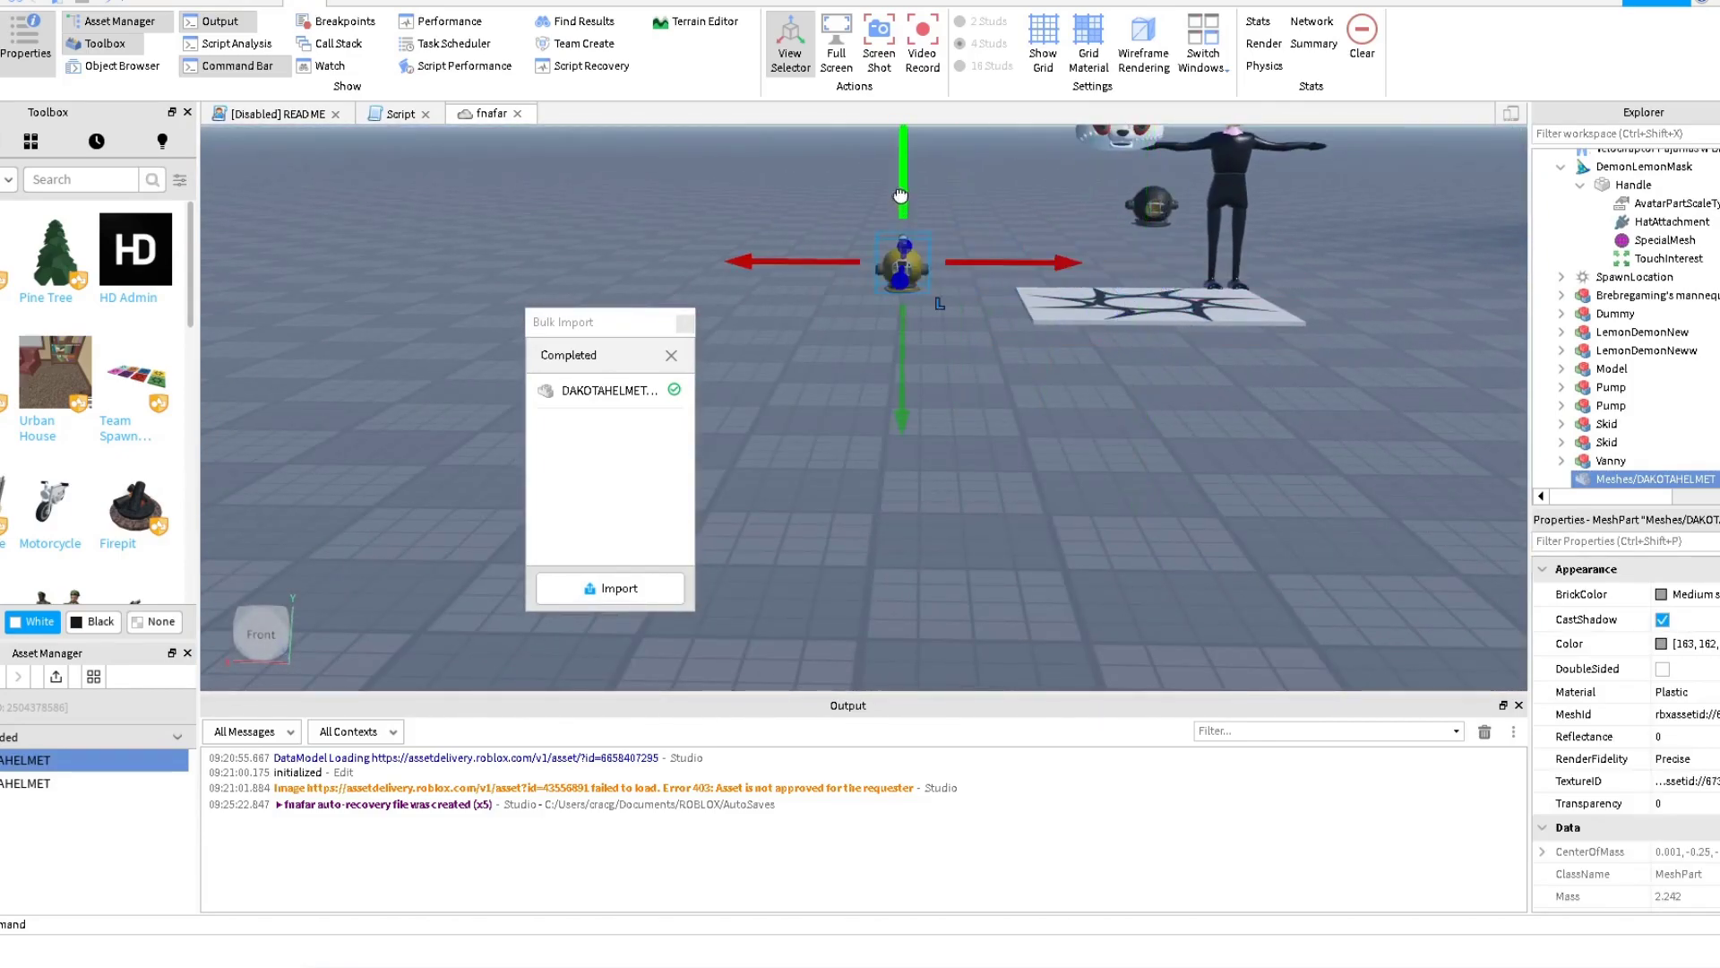
{"action": "left_click_drag", "start_coordinate": [900, 199], "coordinate": [902, 130]}
{"action": "right_click_drag", "start_coordinate": [957, 217], "coordinate": [958, 216]}
{"action": "key", "text": "w"}
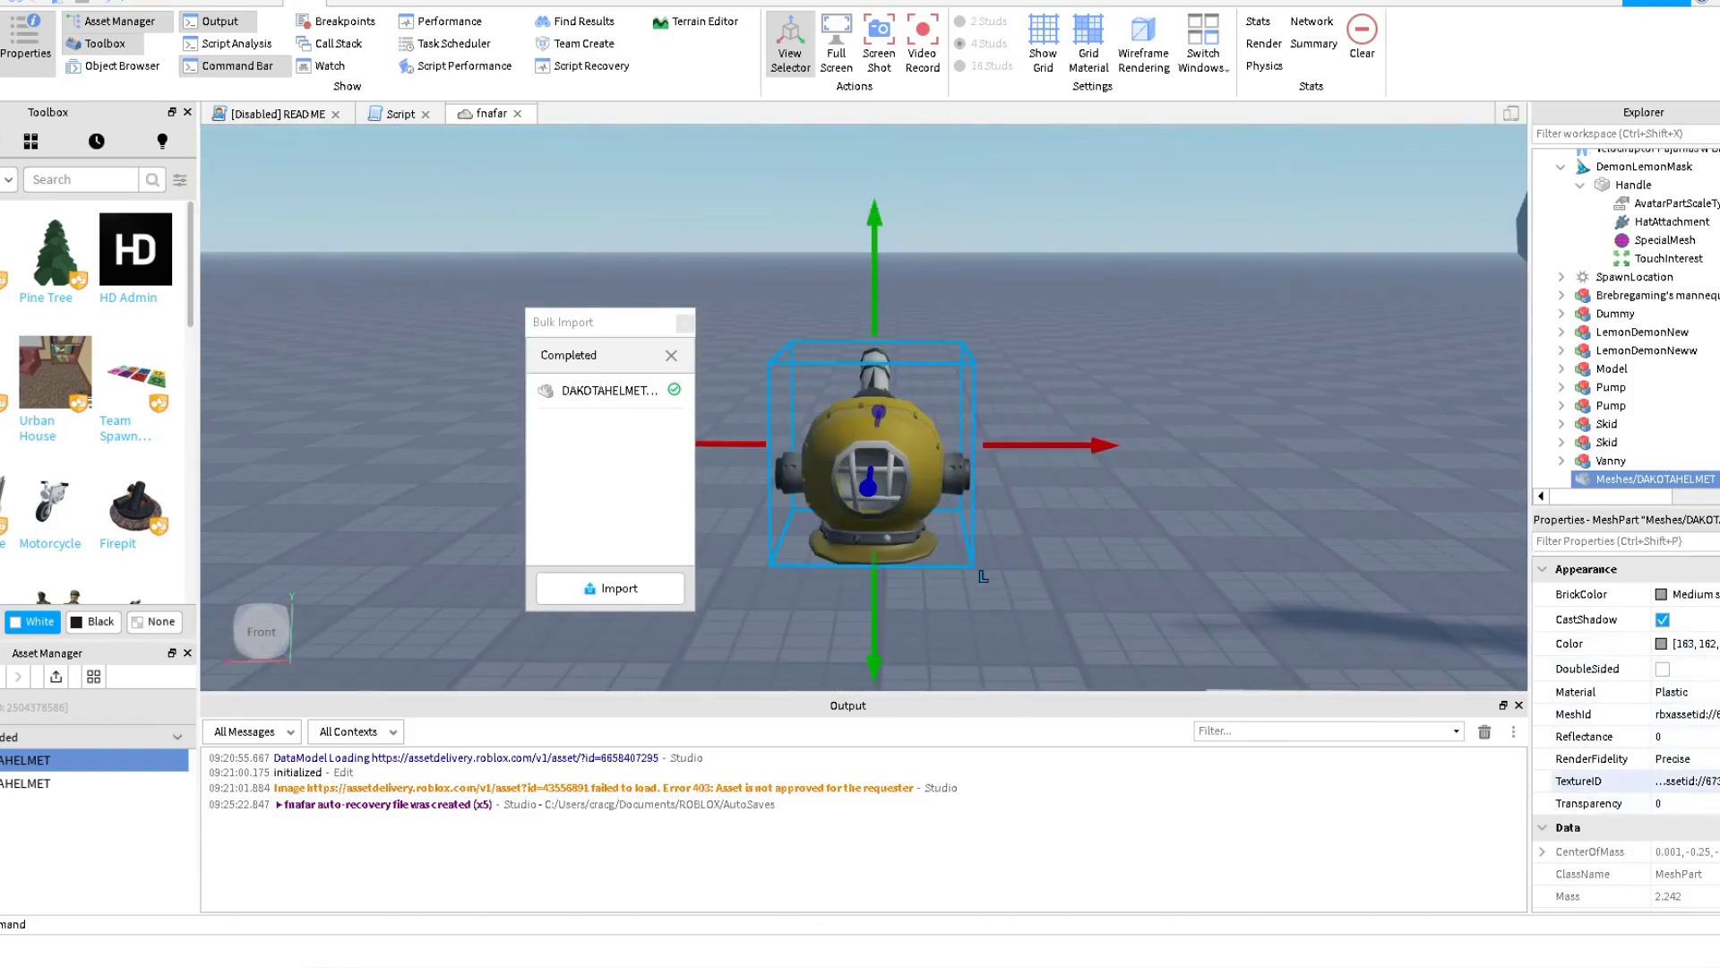
Examine the placed DAKOTAHELMET mesh from different angles and review the Workspace object hierarchy.
{"action": "right_click_drag", "start_coordinate": [1197, 550], "coordinate": [1195, 551]}
{"action": "key", "text": "d"}
{"action": "key", "text": "a"}
{"action": "key", "text": "a"}
{"action": "key", "text": "w"}
{"action": "key", "text": "s"}
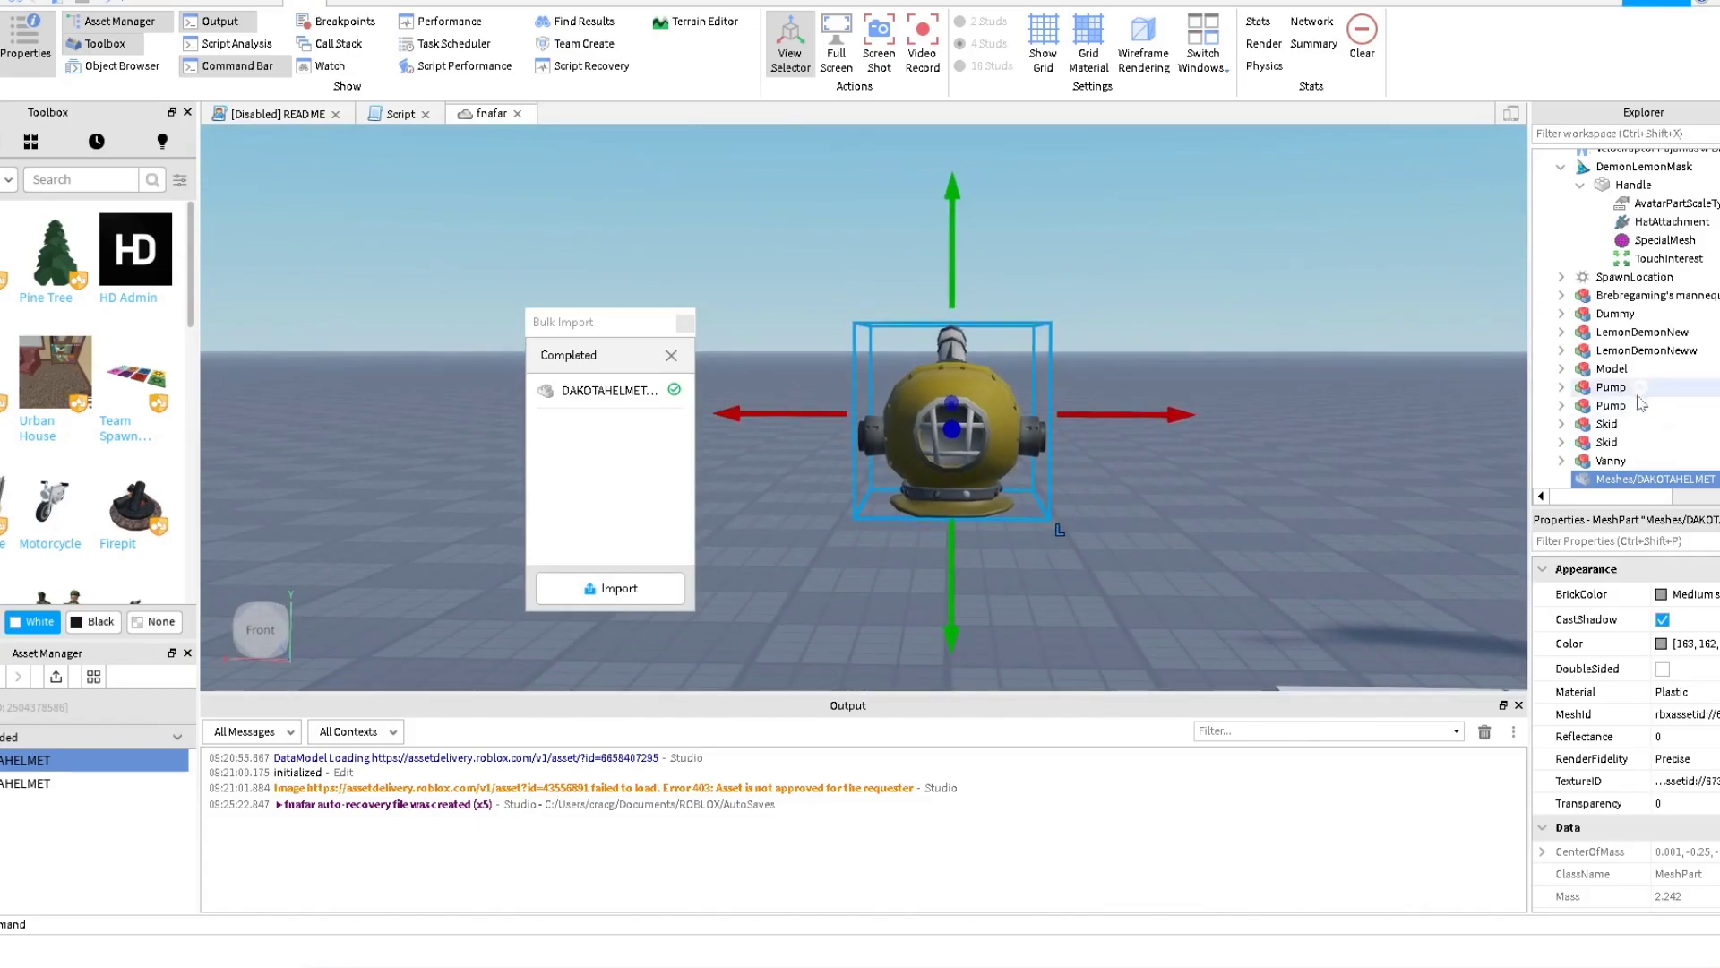
{"action": "scroll", "coordinate": [1635, 390], "scroll_direction": "up", "scroll_amount": 4}
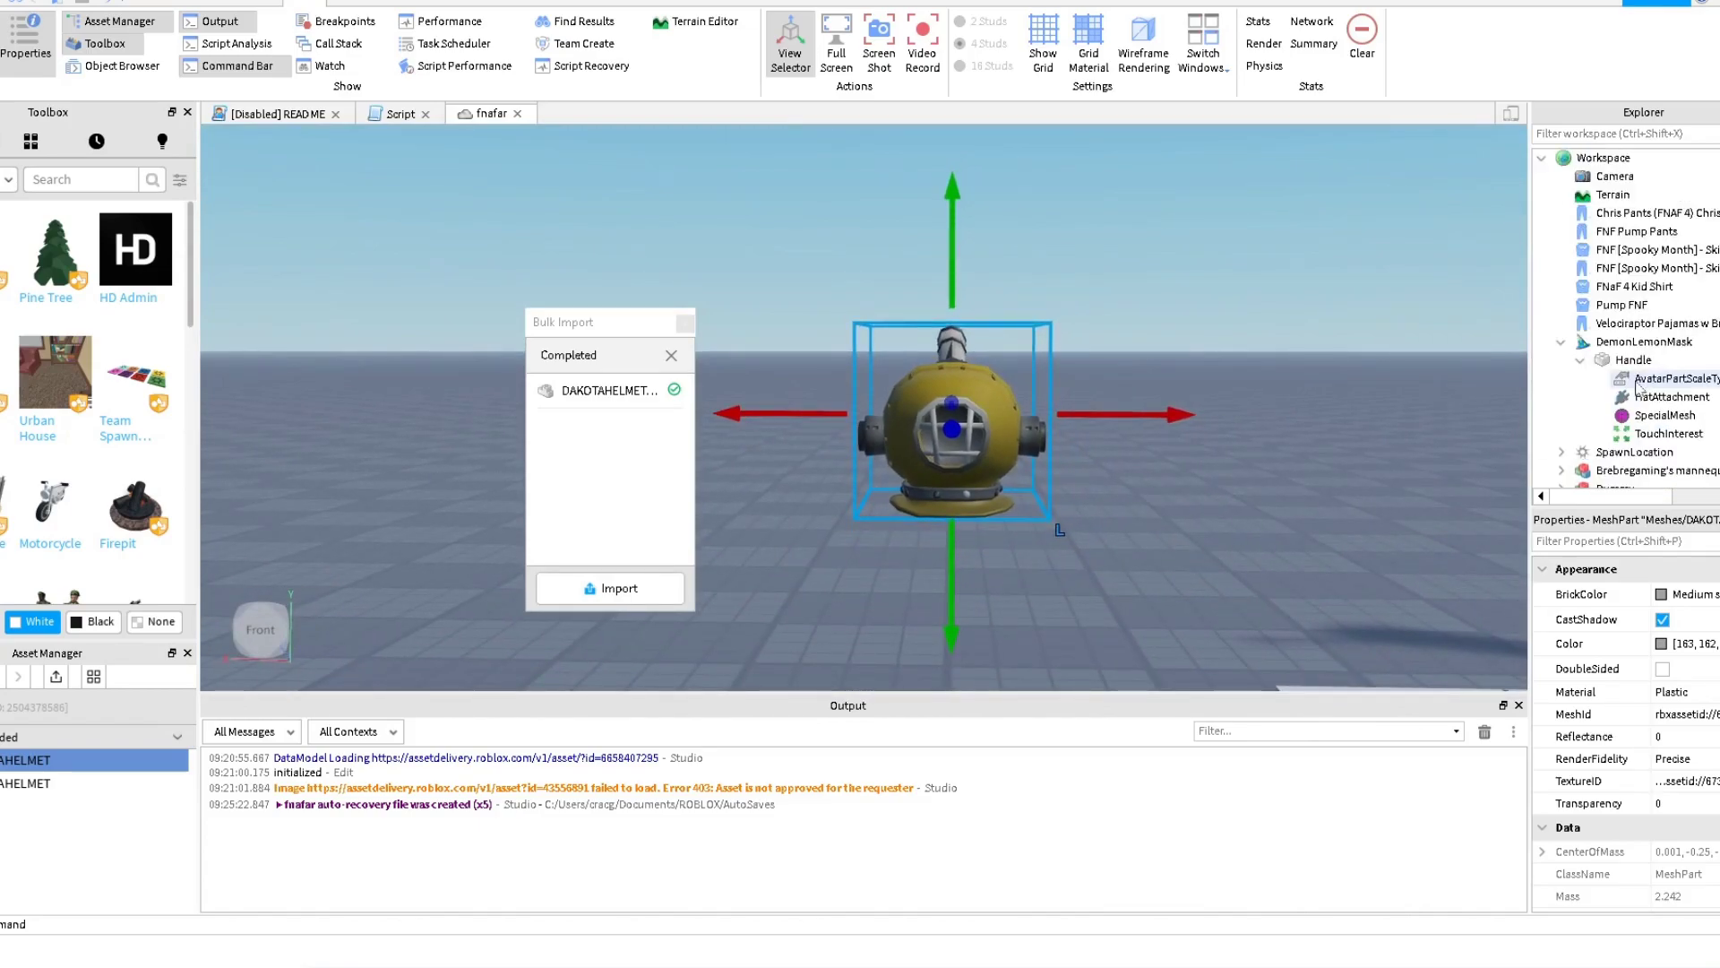
{"action": "left_click", "coordinate": [1645, 159]}
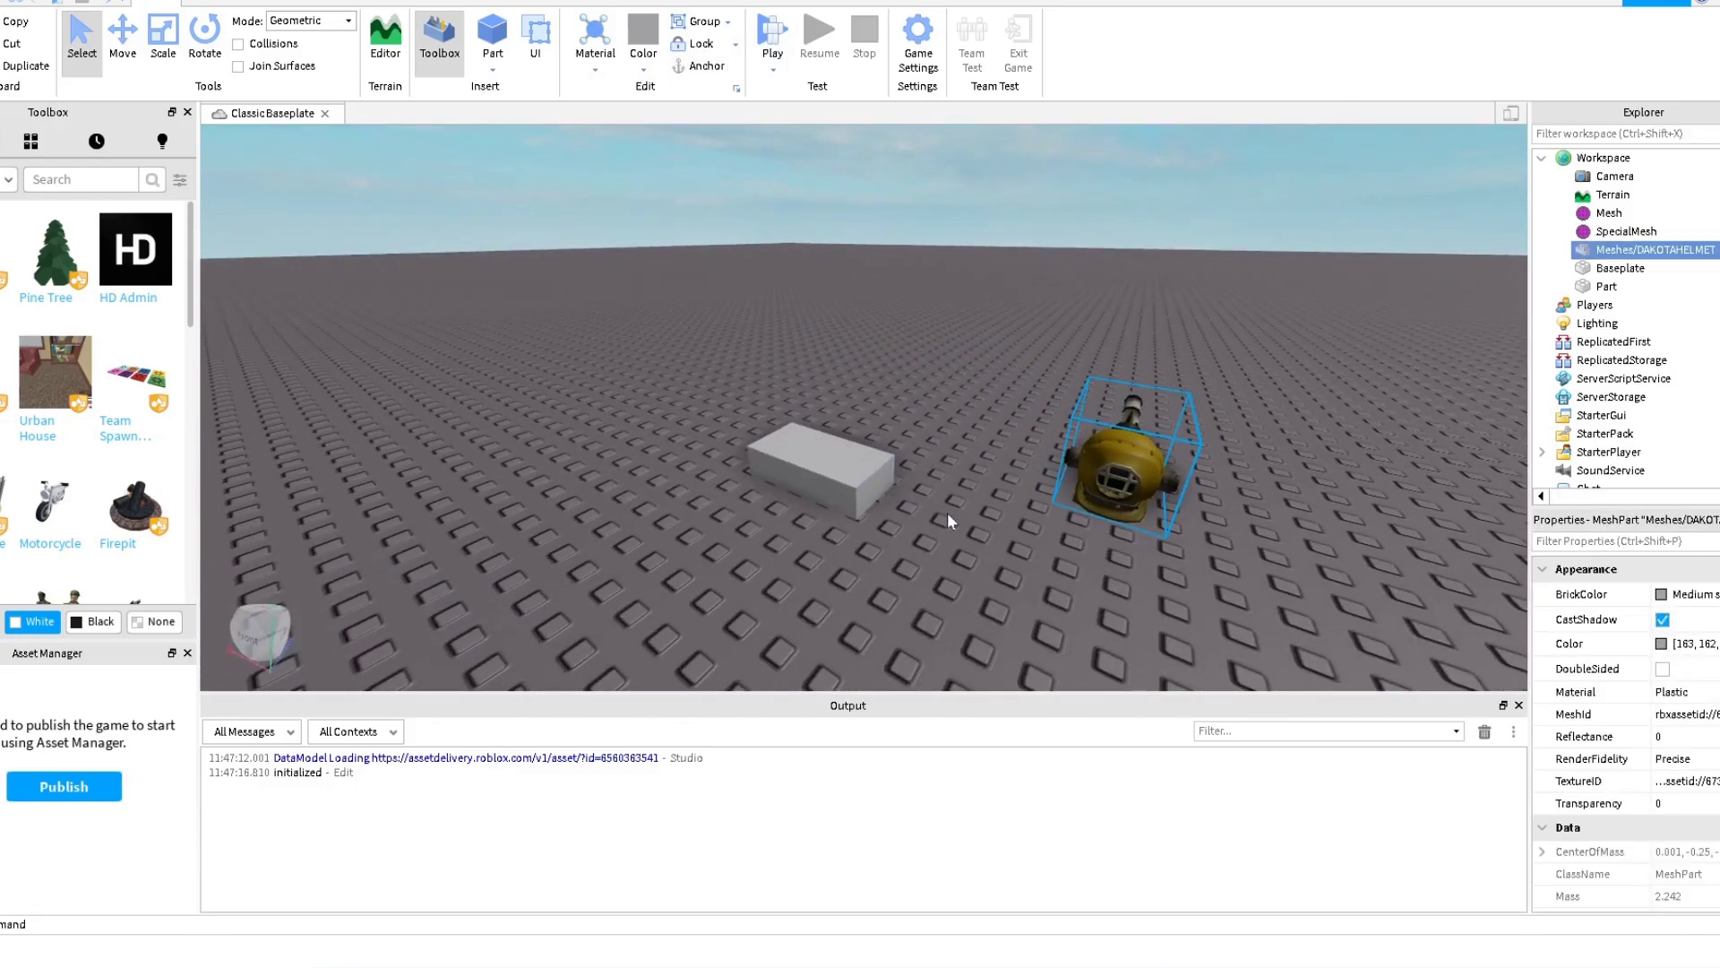
{"action": "right_click_drag", "start_coordinate": [948, 512], "coordinate": [944, 512]}
{"action": "key", "text": "w"}
{"action": "key", "text": "a"}
{"action": "key", "text": "d"}
{"action": "key", "text": "a"}
{"action": "key", "text": "s"}
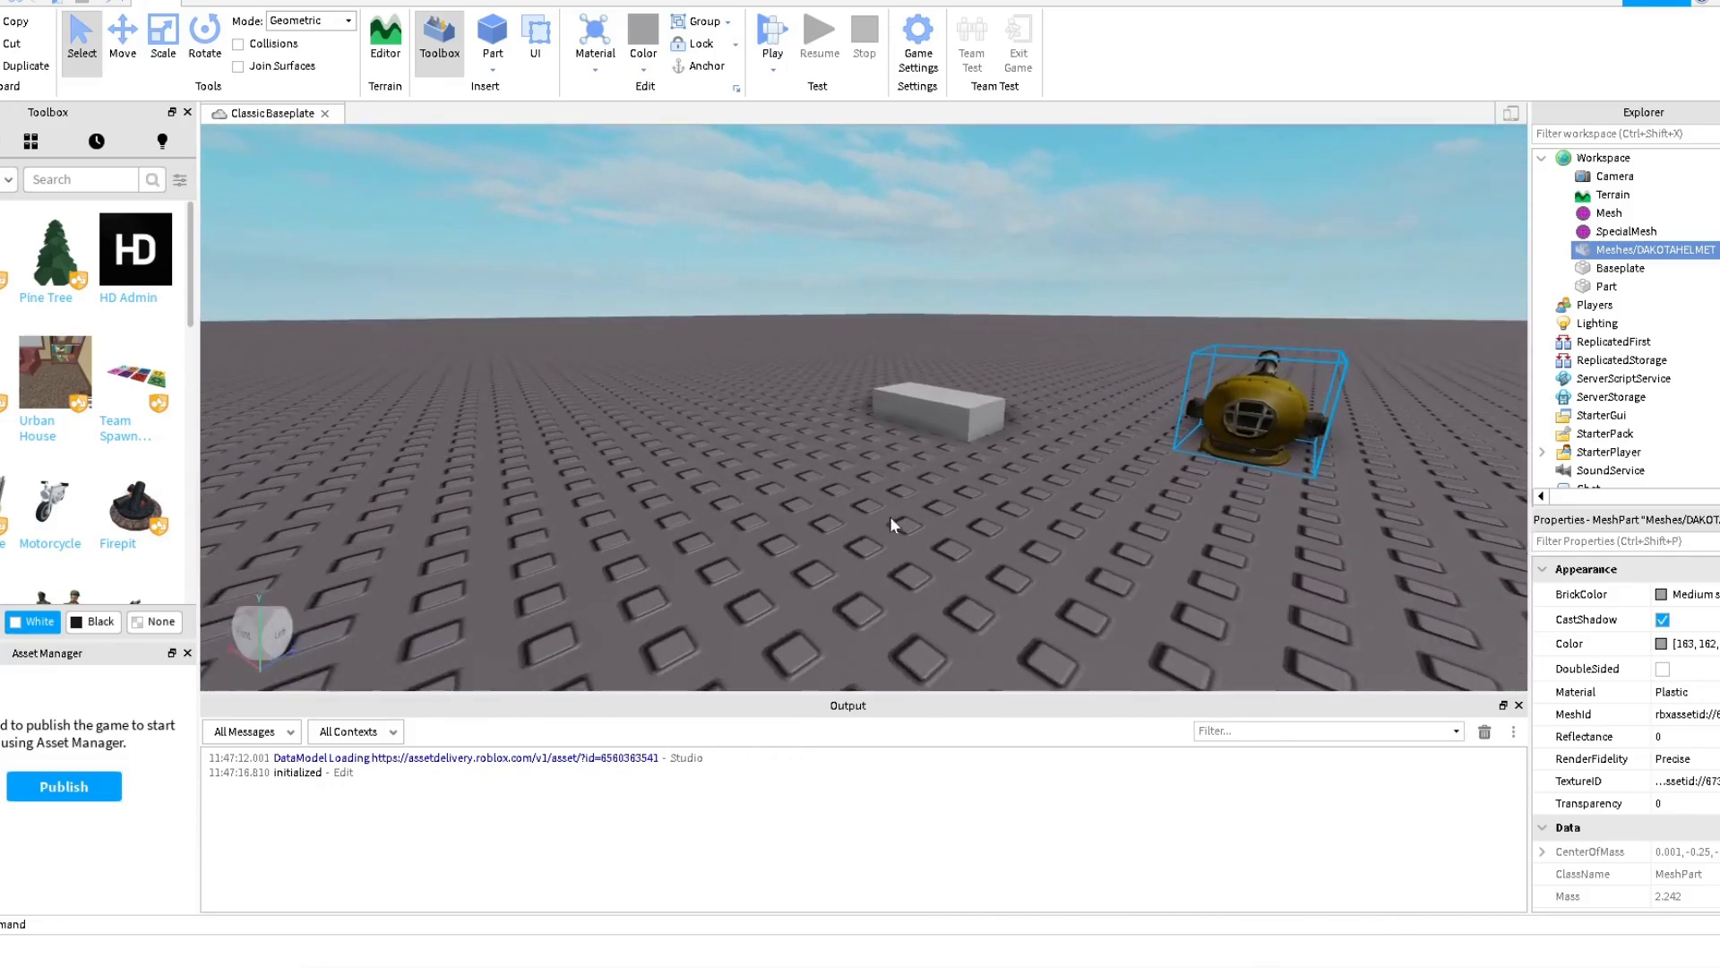
Move the loose grey block a short distance forward across the baseplate, farther from the helmet.
{"action": "right_click_drag", "start_coordinate": [889, 516], "coordinate": [917, 486]}
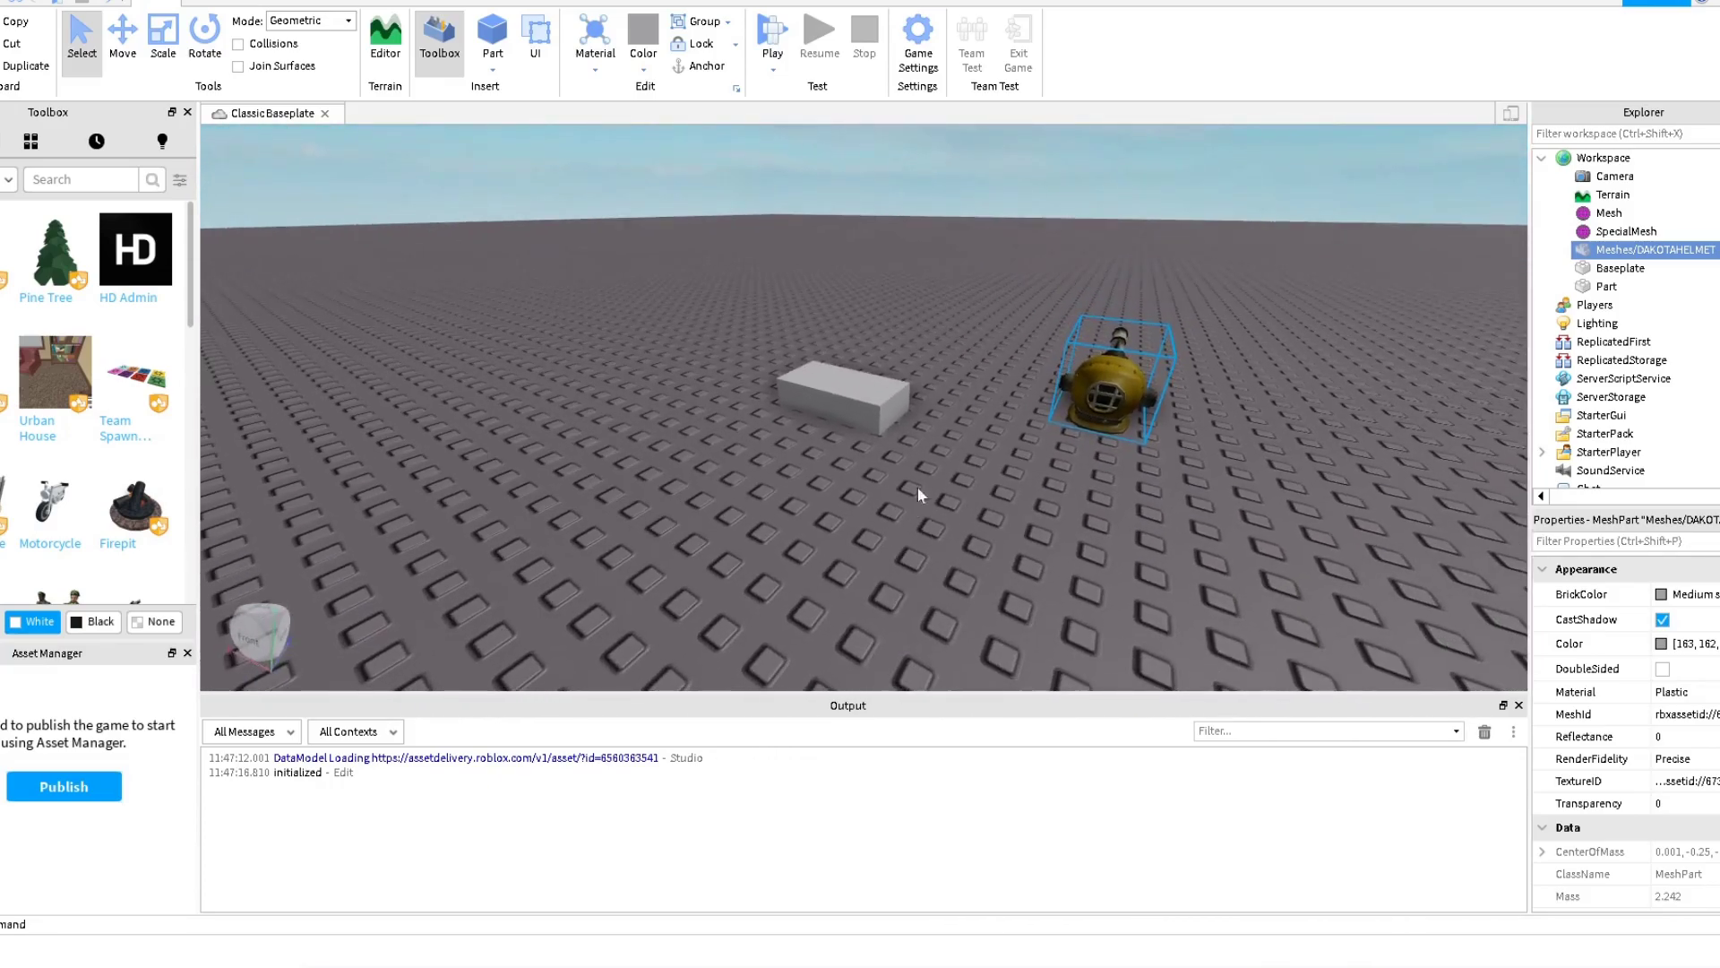
{"action": "left_click", "coordinate": [879, 400]}
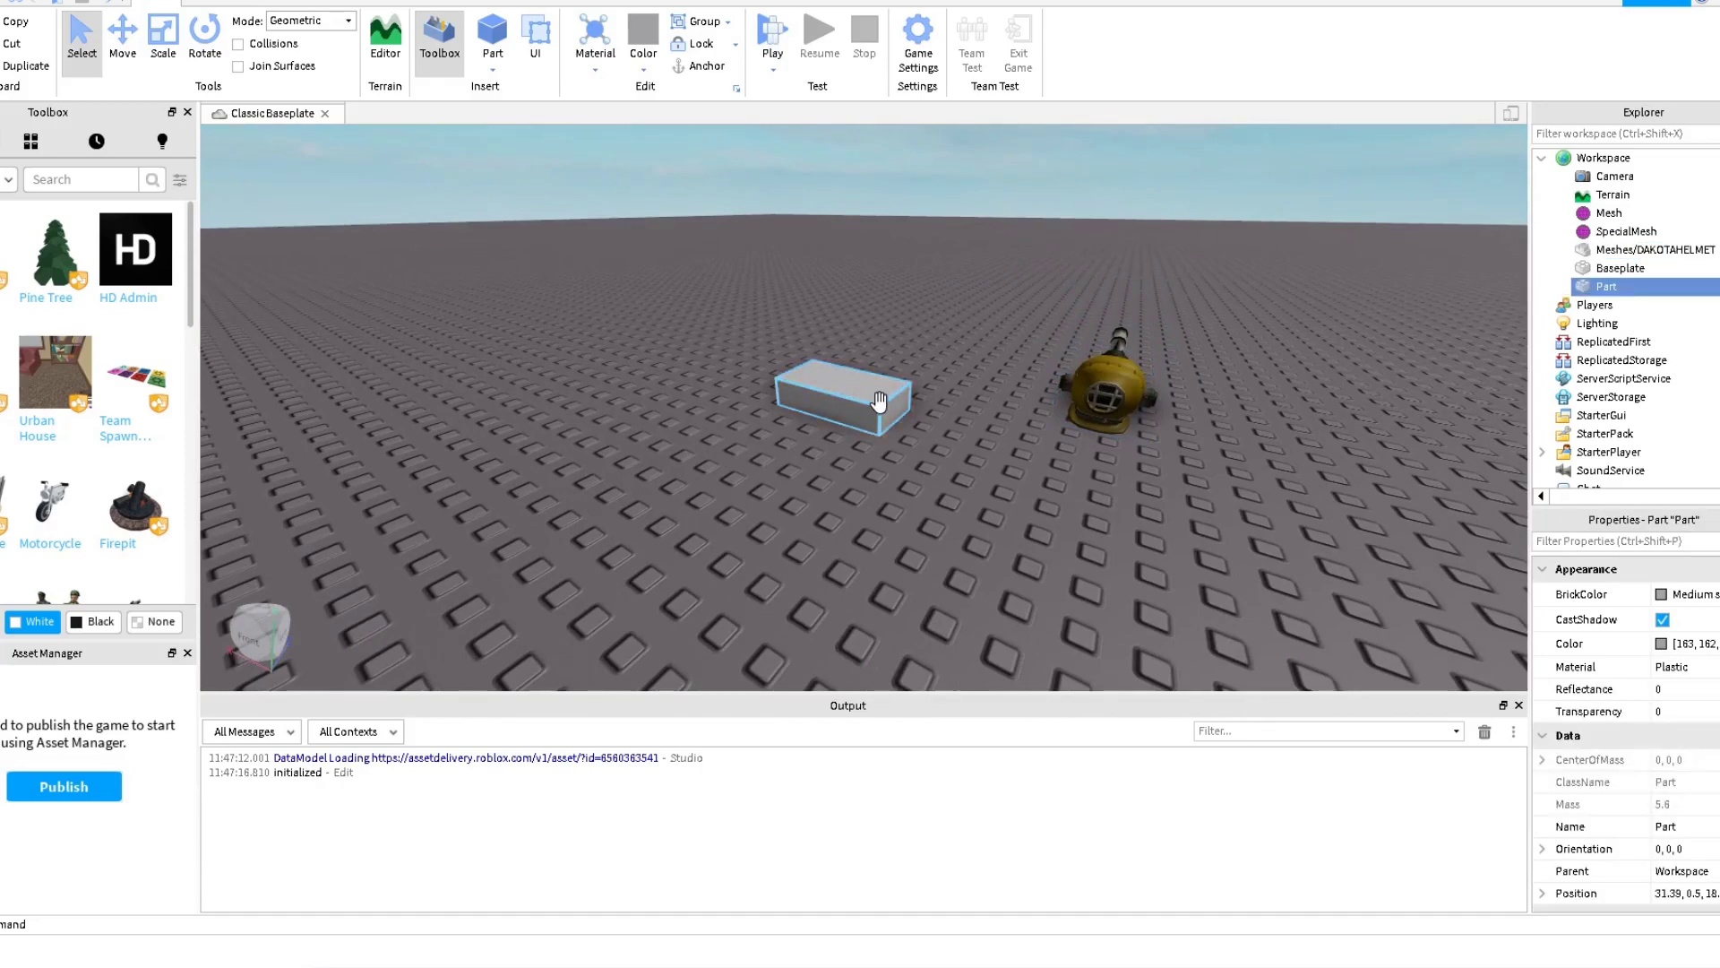
{"action": "left_click_drag", "start_coordinate": [879, 400], "coordinate": [832, 467]}
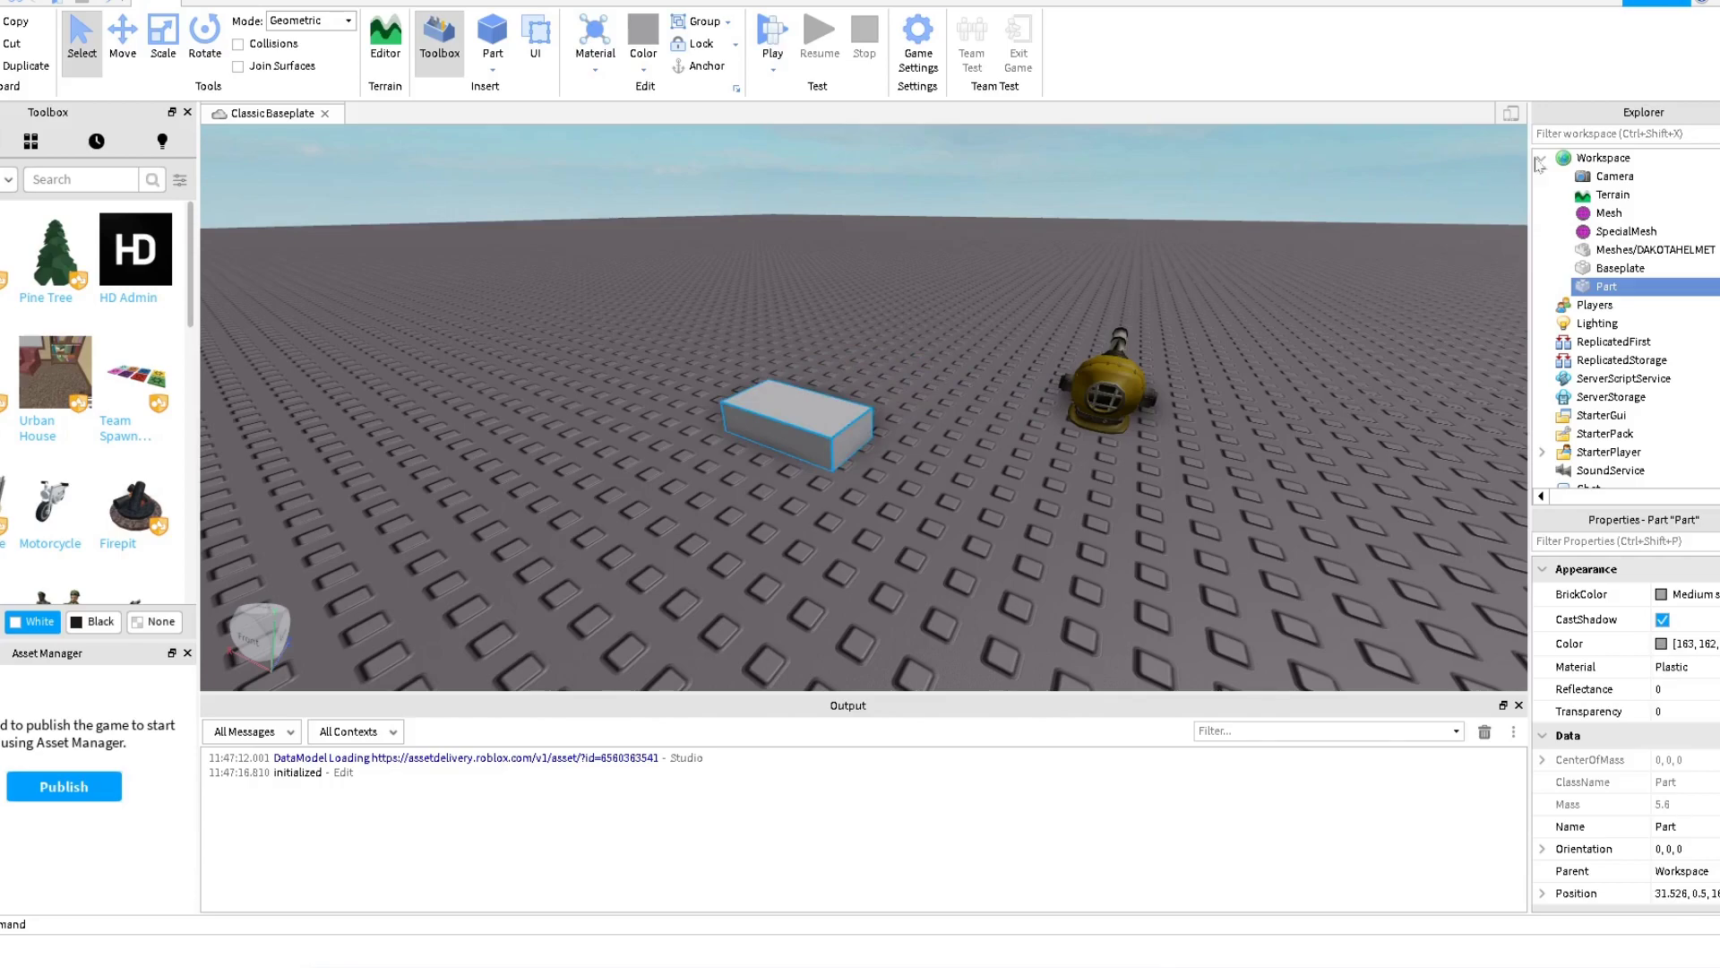
Add an Accessory object directly under Workspace.
{"action": "left_click", "coordinate": [1643, 159]}
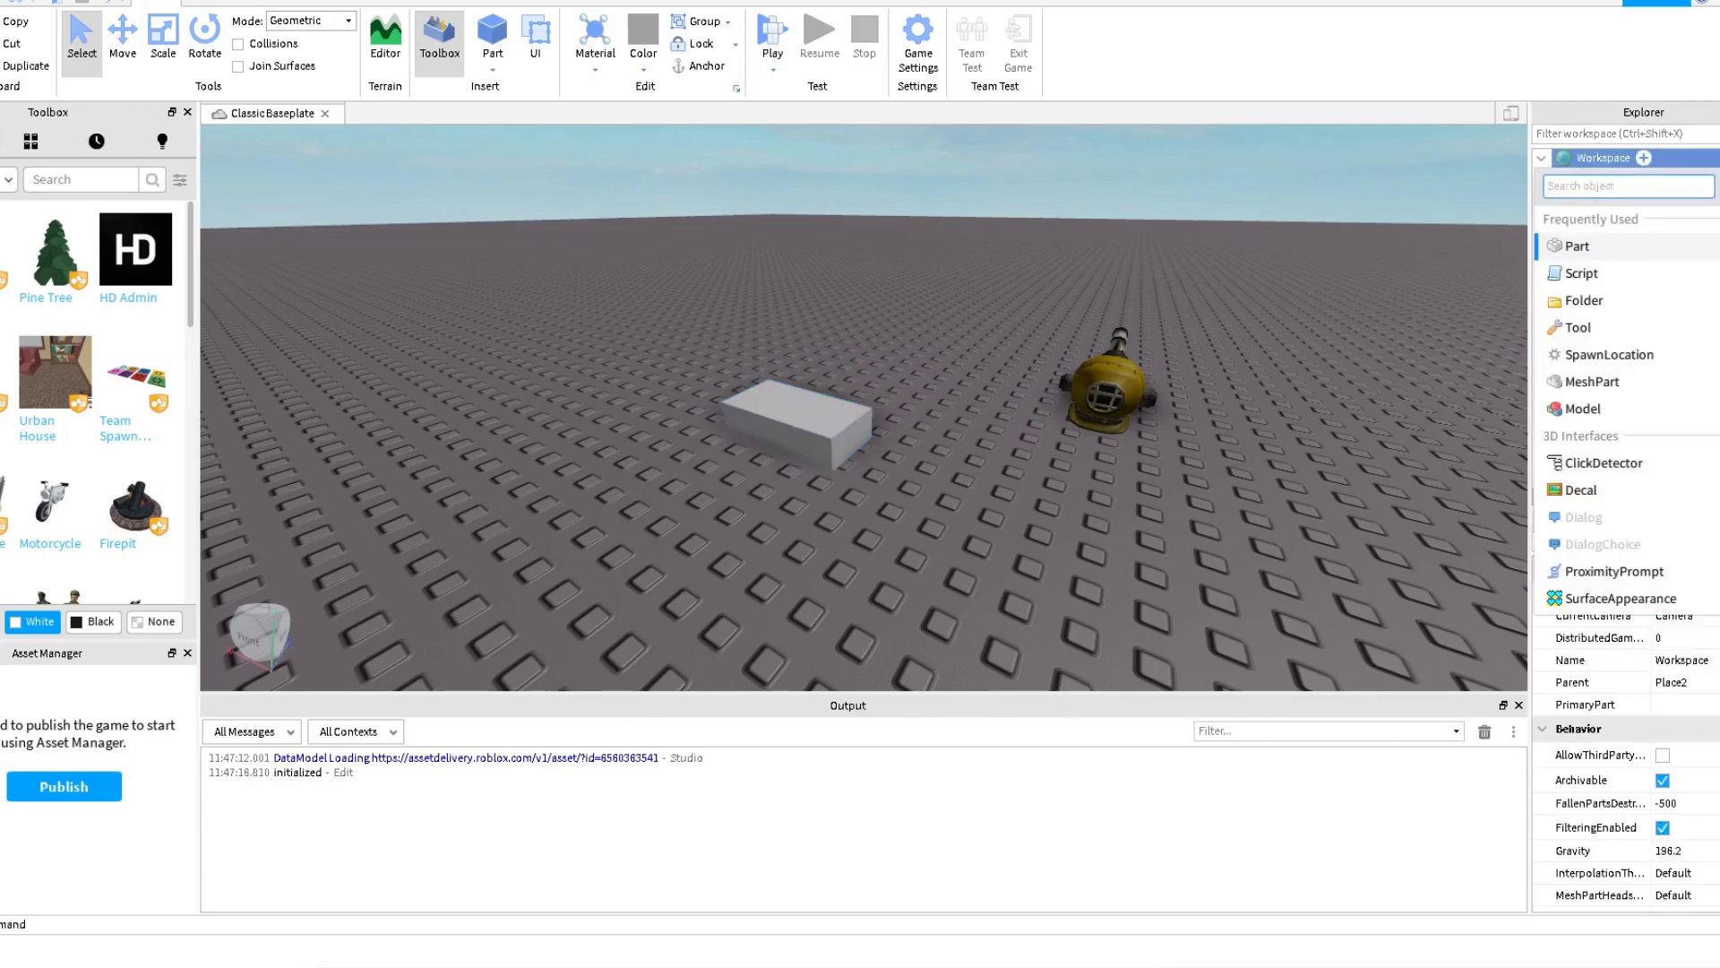
{"action": "type", "text": "acc"}
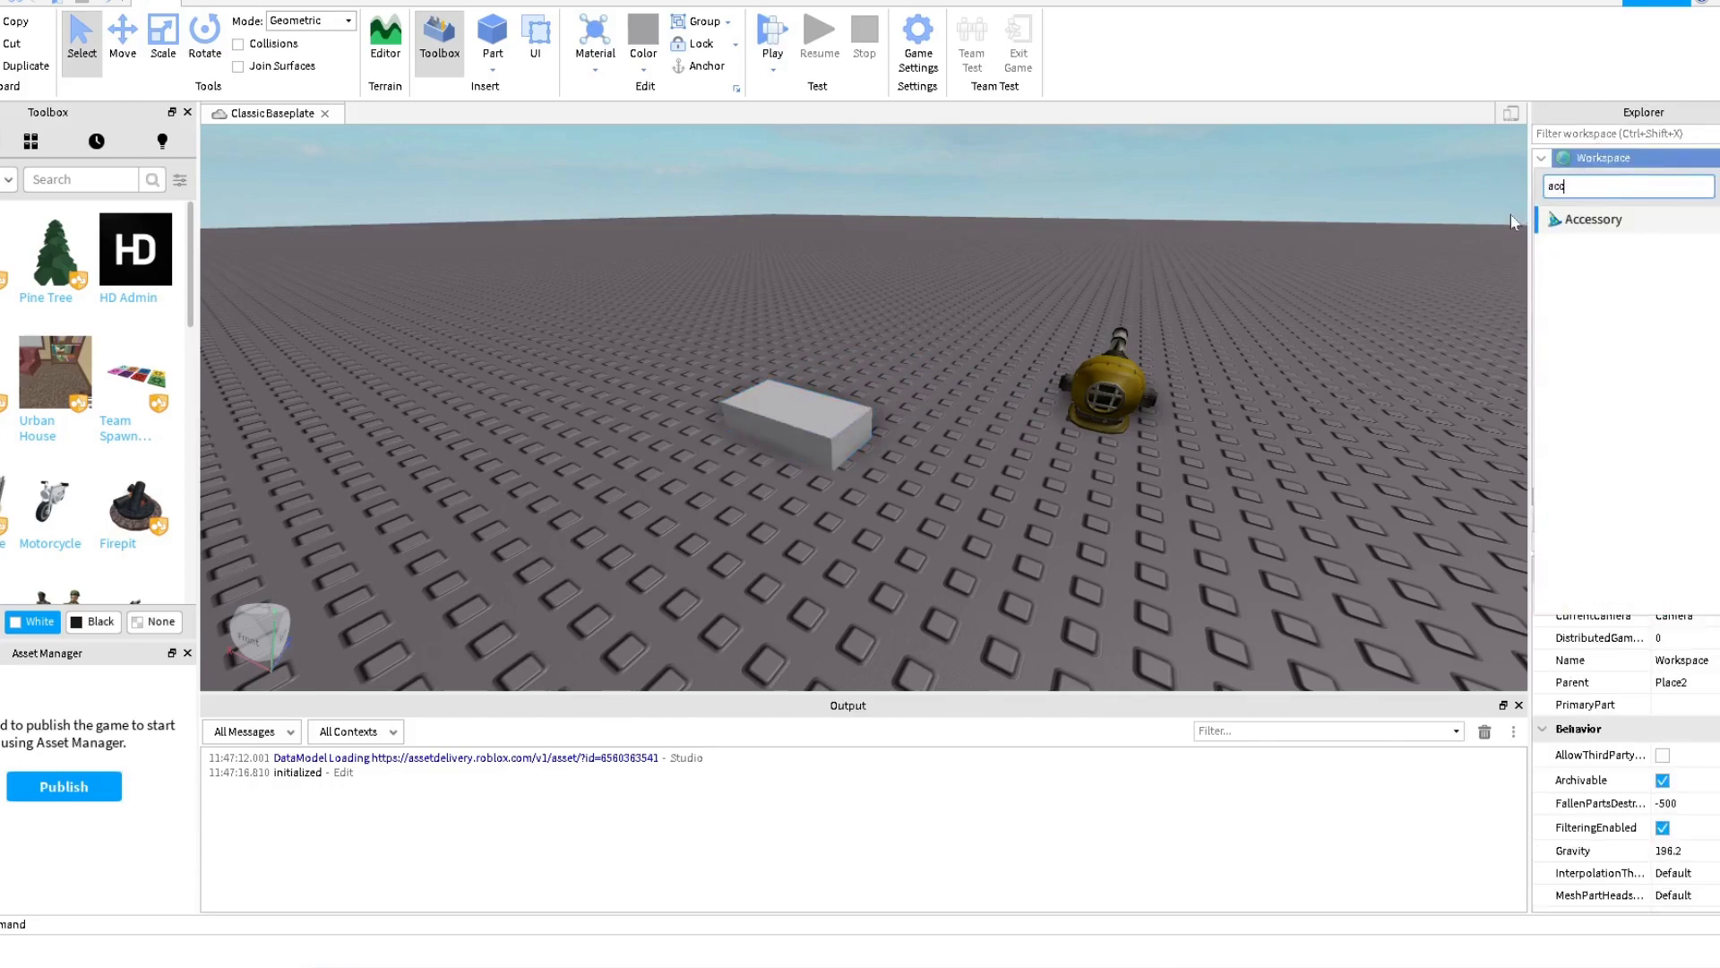
{"action": "key", "text": "Return"}
{"action": "left_click", "coordinate": [1618, 215]}
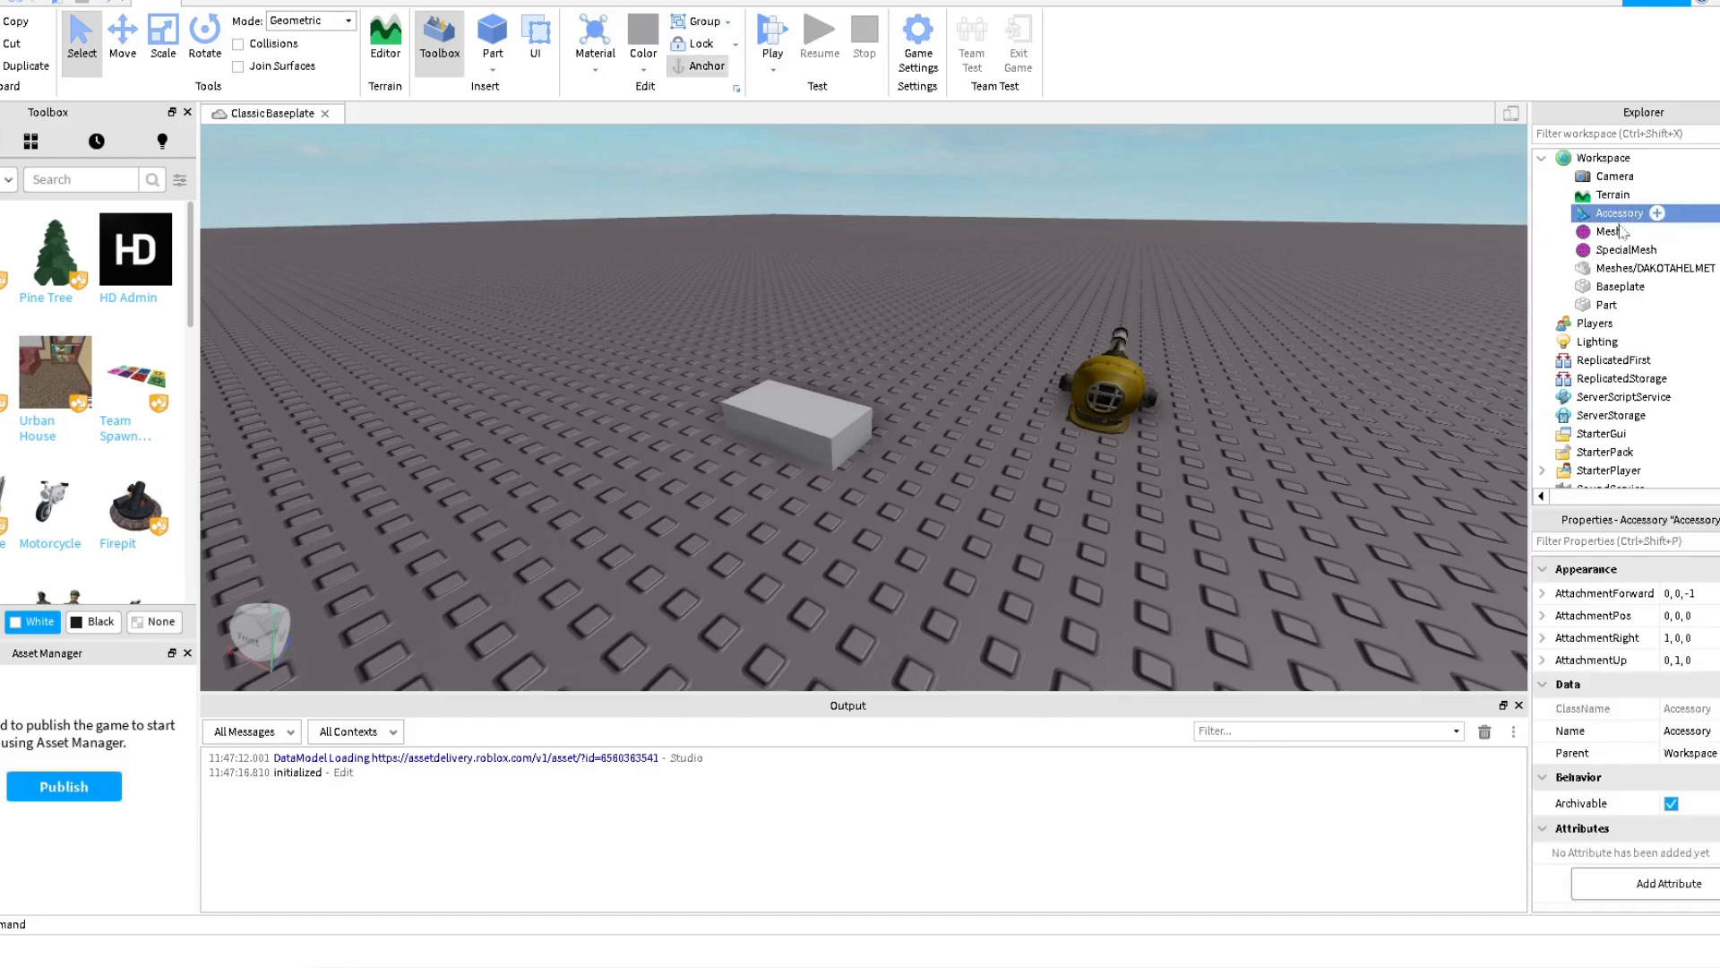
Add a Part inside the Accessory and rename it Handle.
{"action": "left_click", "coordinate": [1657, 214]}
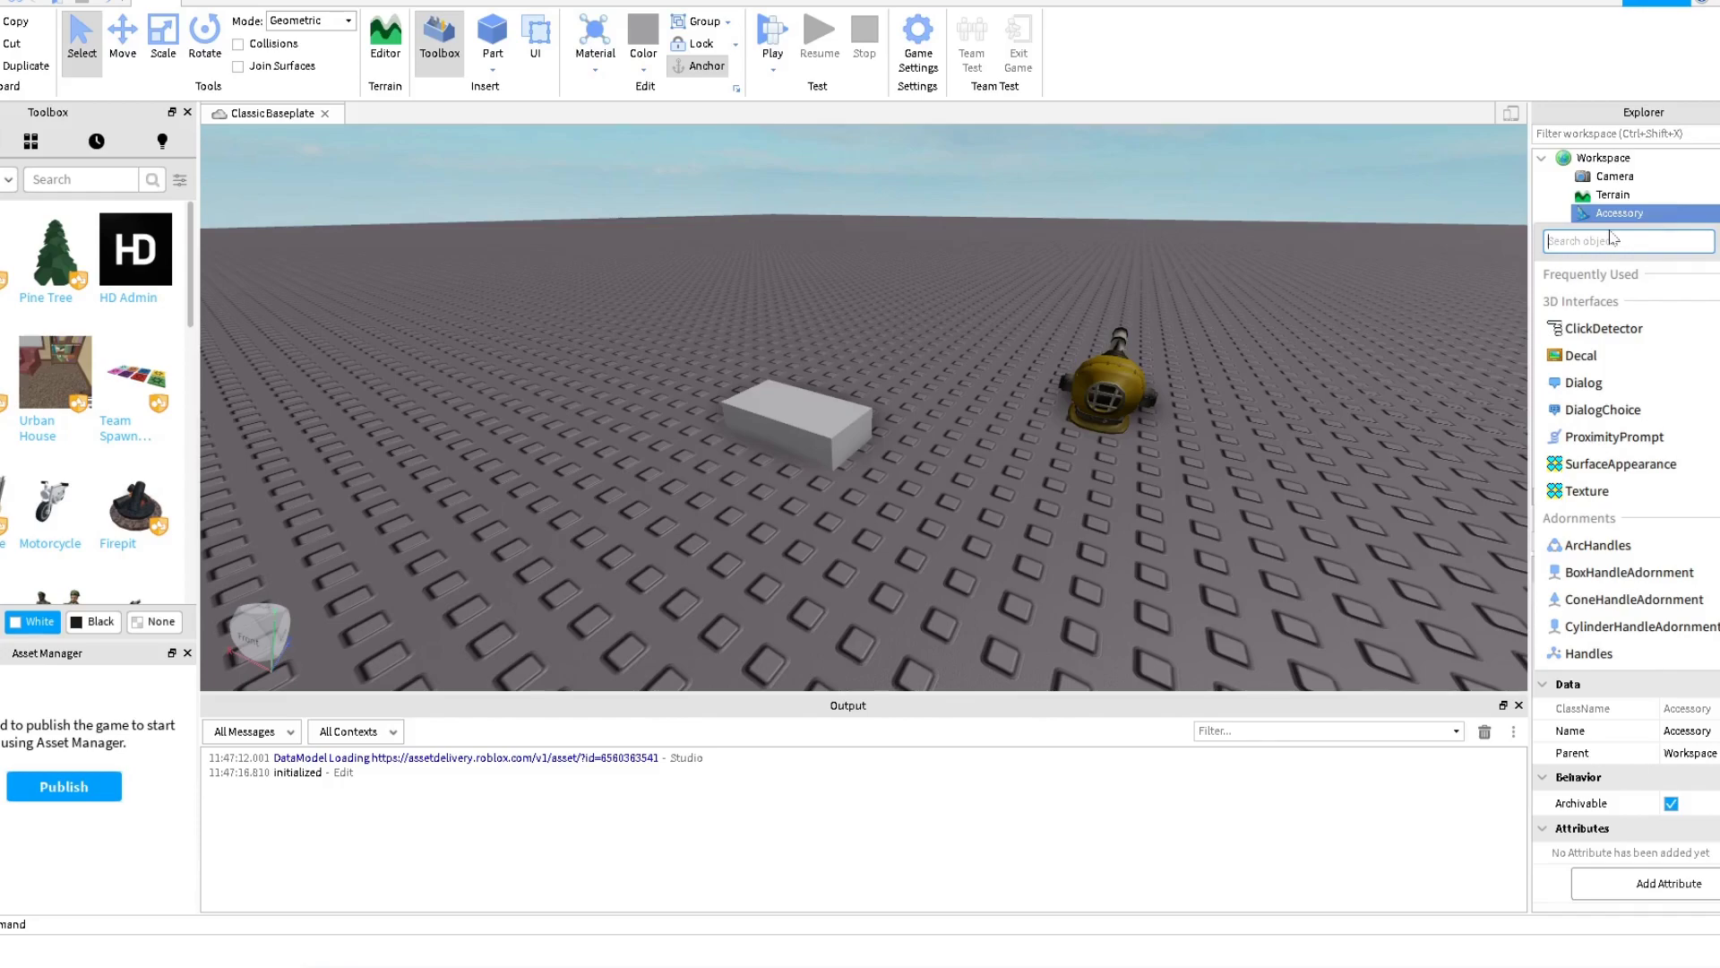
{"action": "type", "text": "part"}
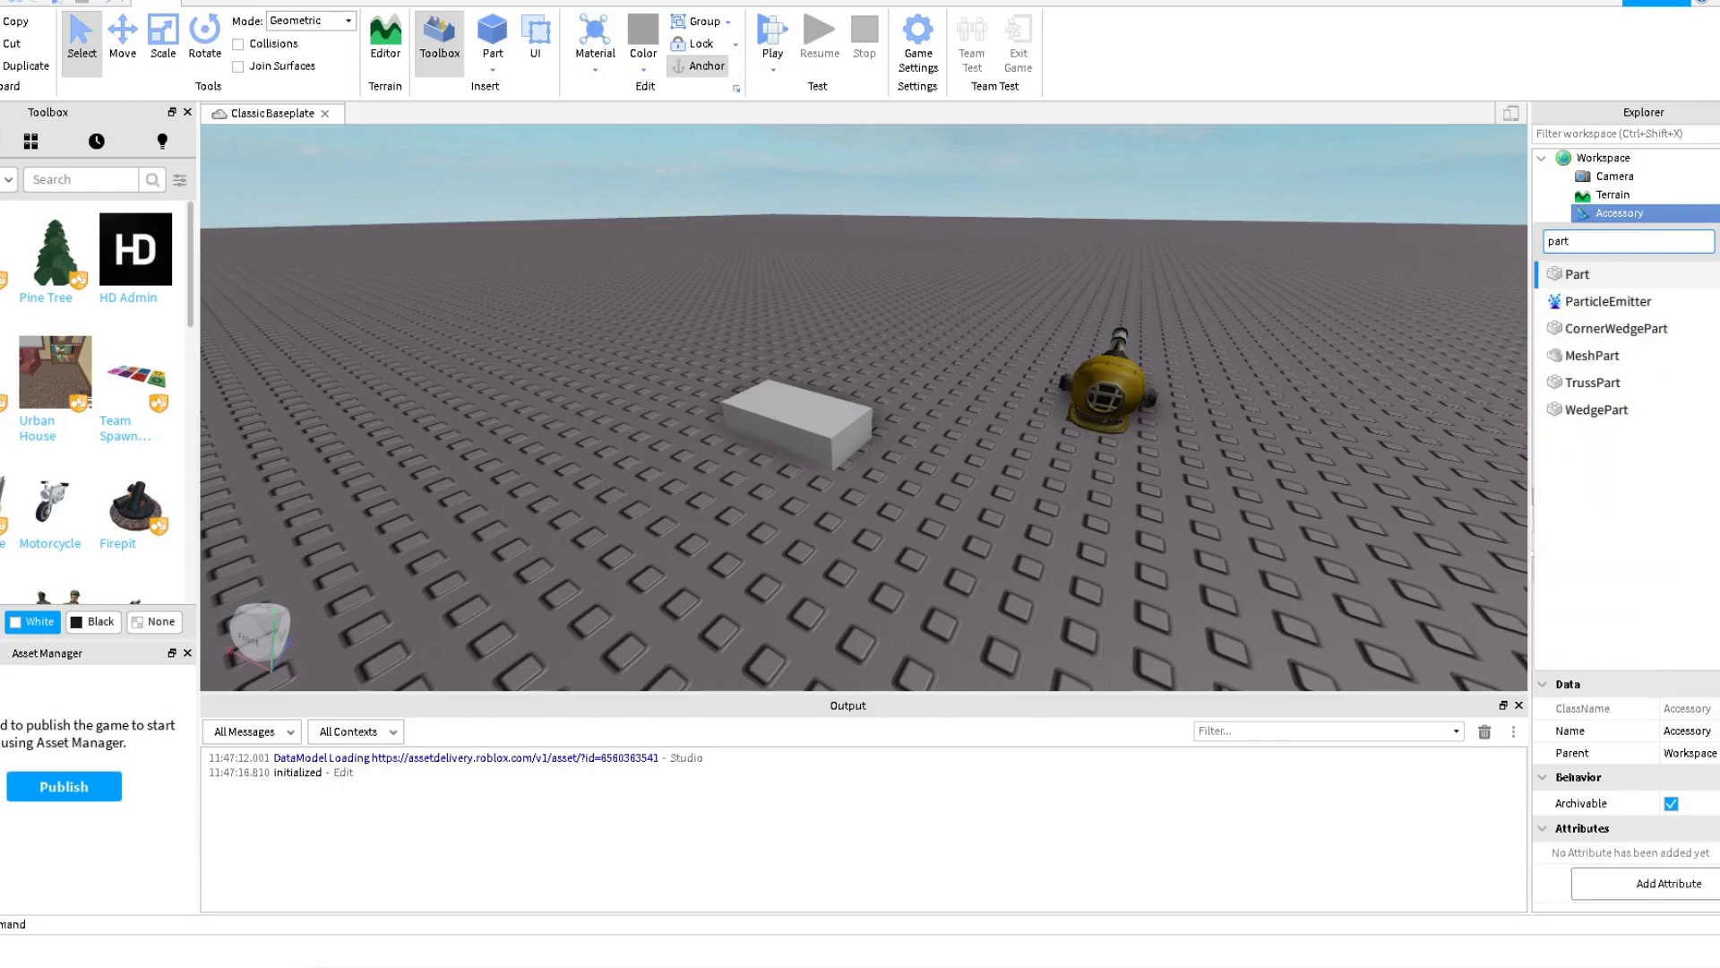
{"action": "left_click", "coordinate": [1577, 274]}
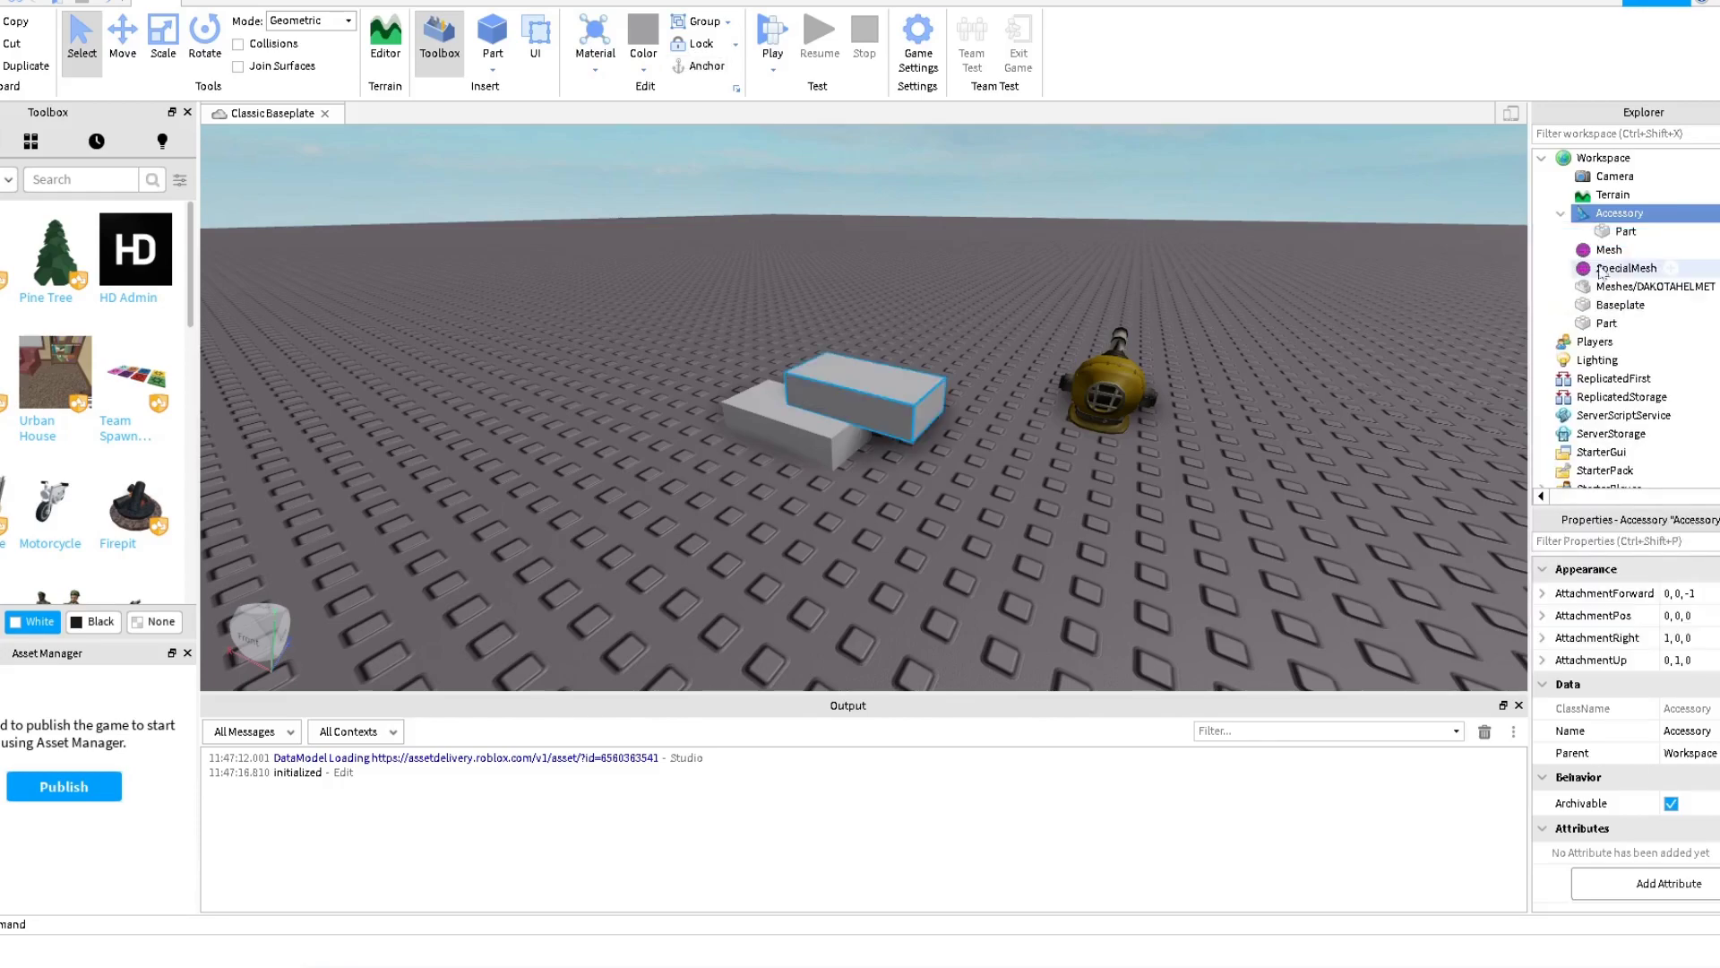
{"action": "double_click", "coordinate": [1622, 237]}
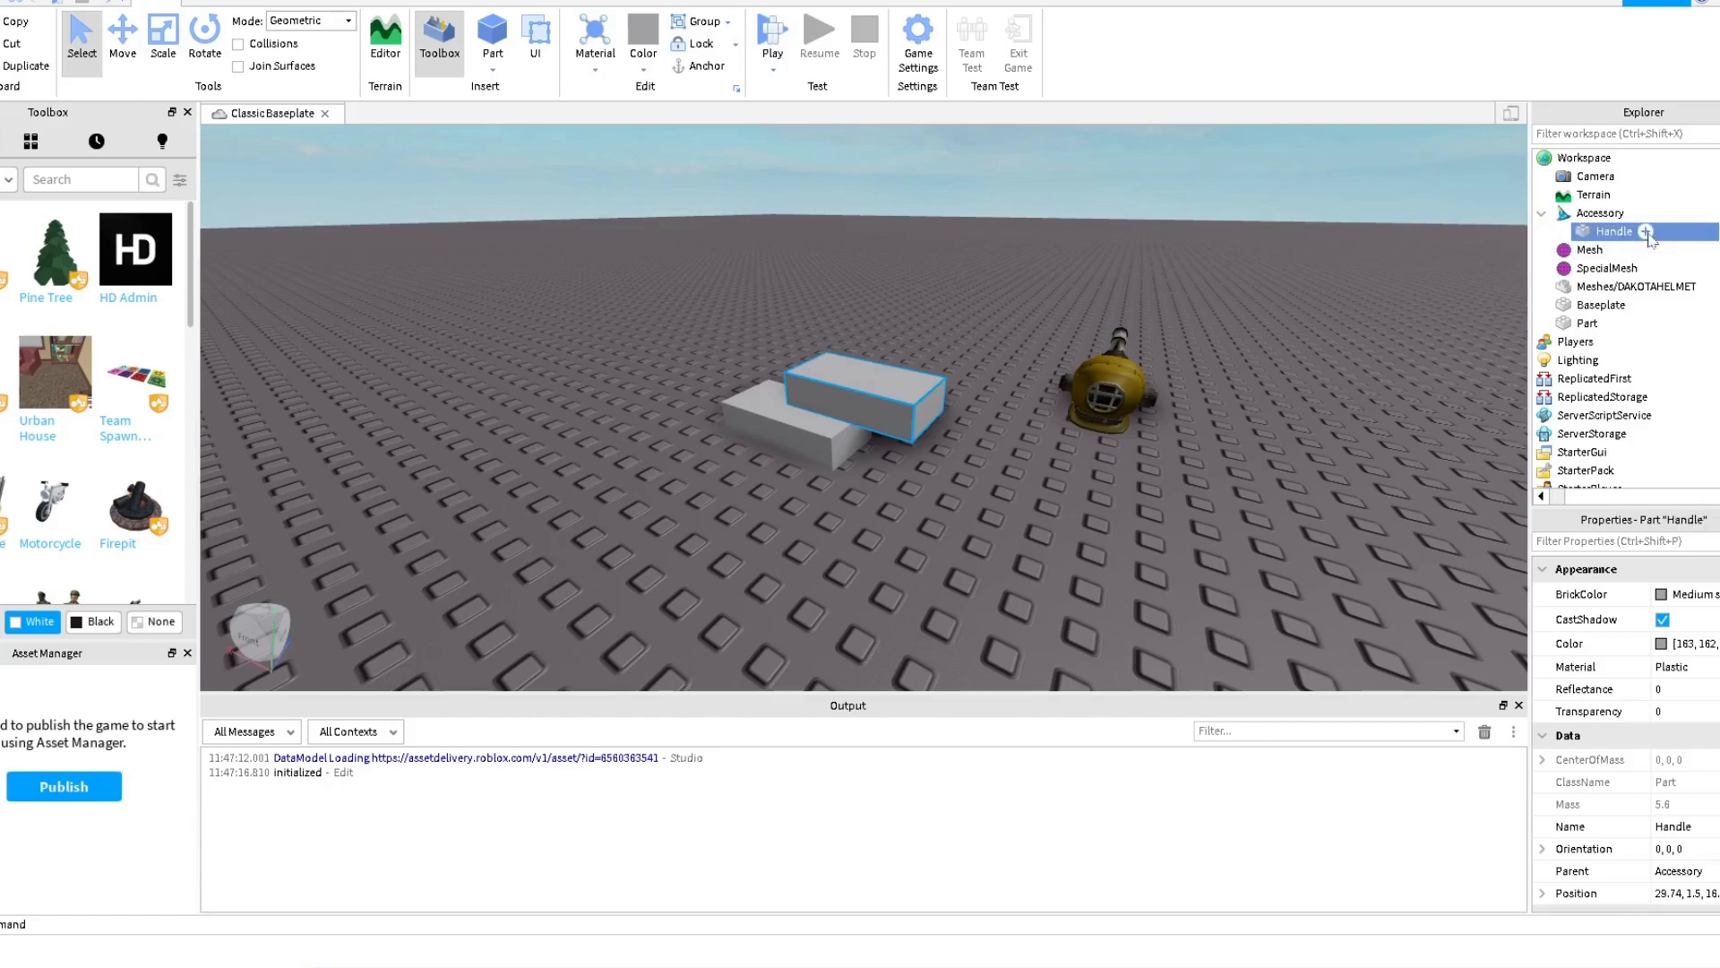
Add a SpecialMesh inside the Accessory's Handle part.
{"action": "left_click", "coordinate": [1645, 232]}
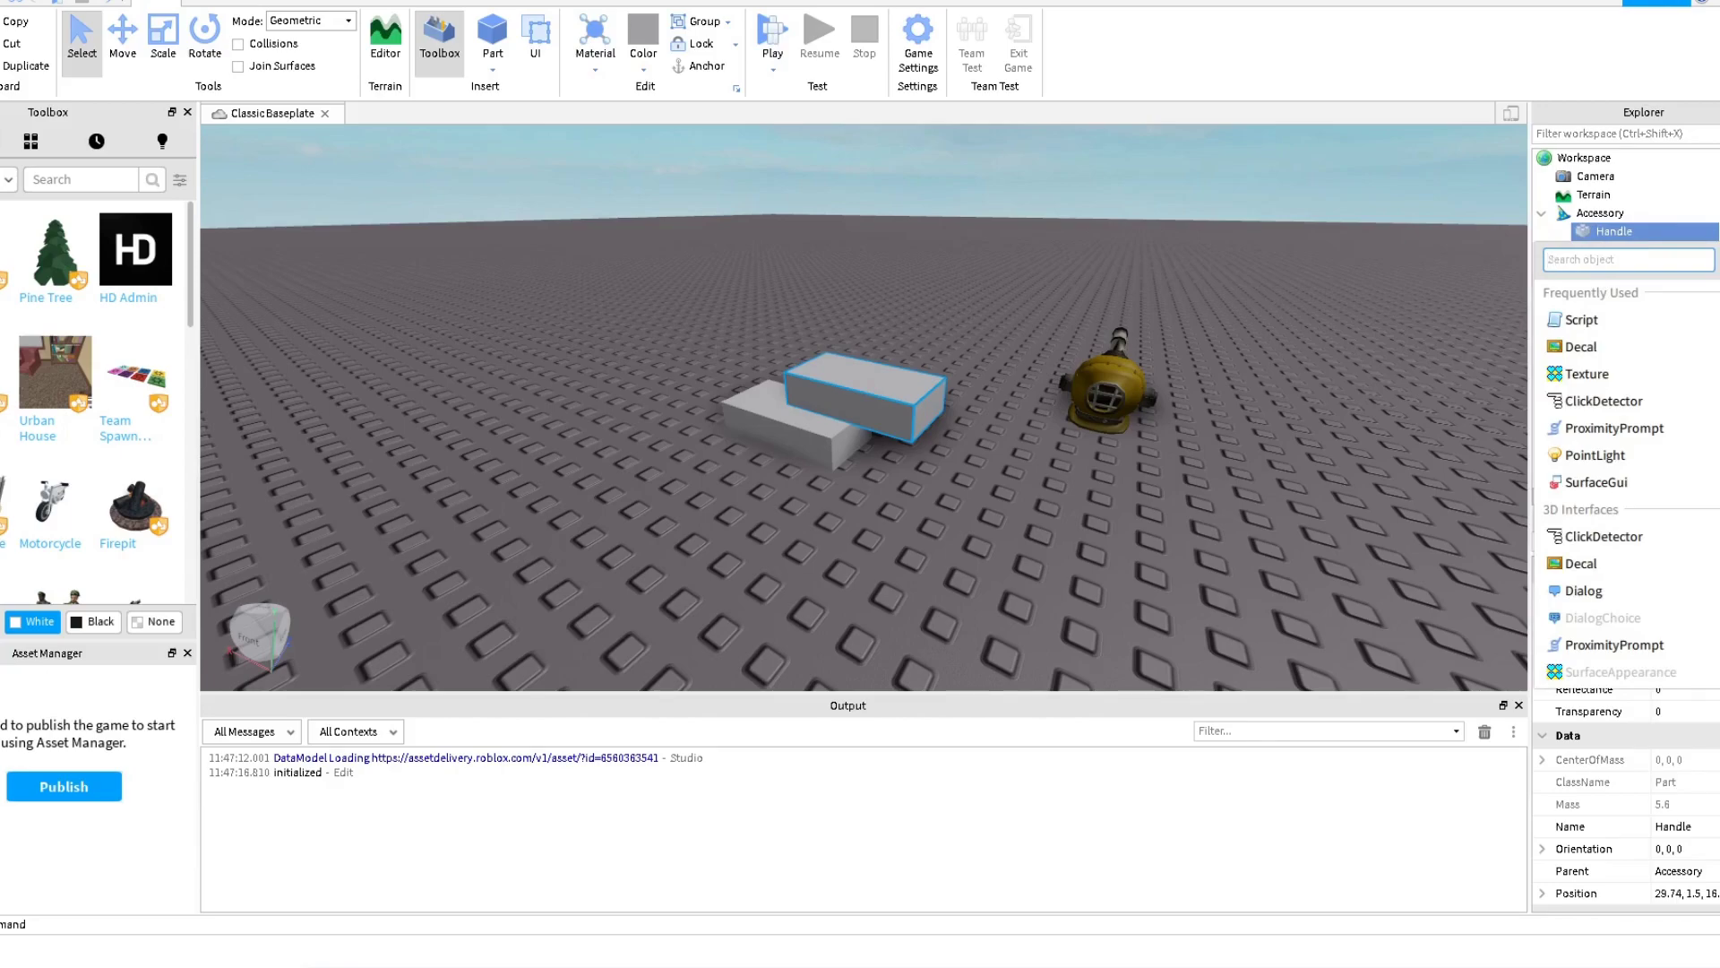
{"action": "type", "text": "mes"}
{"action": "key", "text": "Down"}
{"action": "key", "text": "Down"}
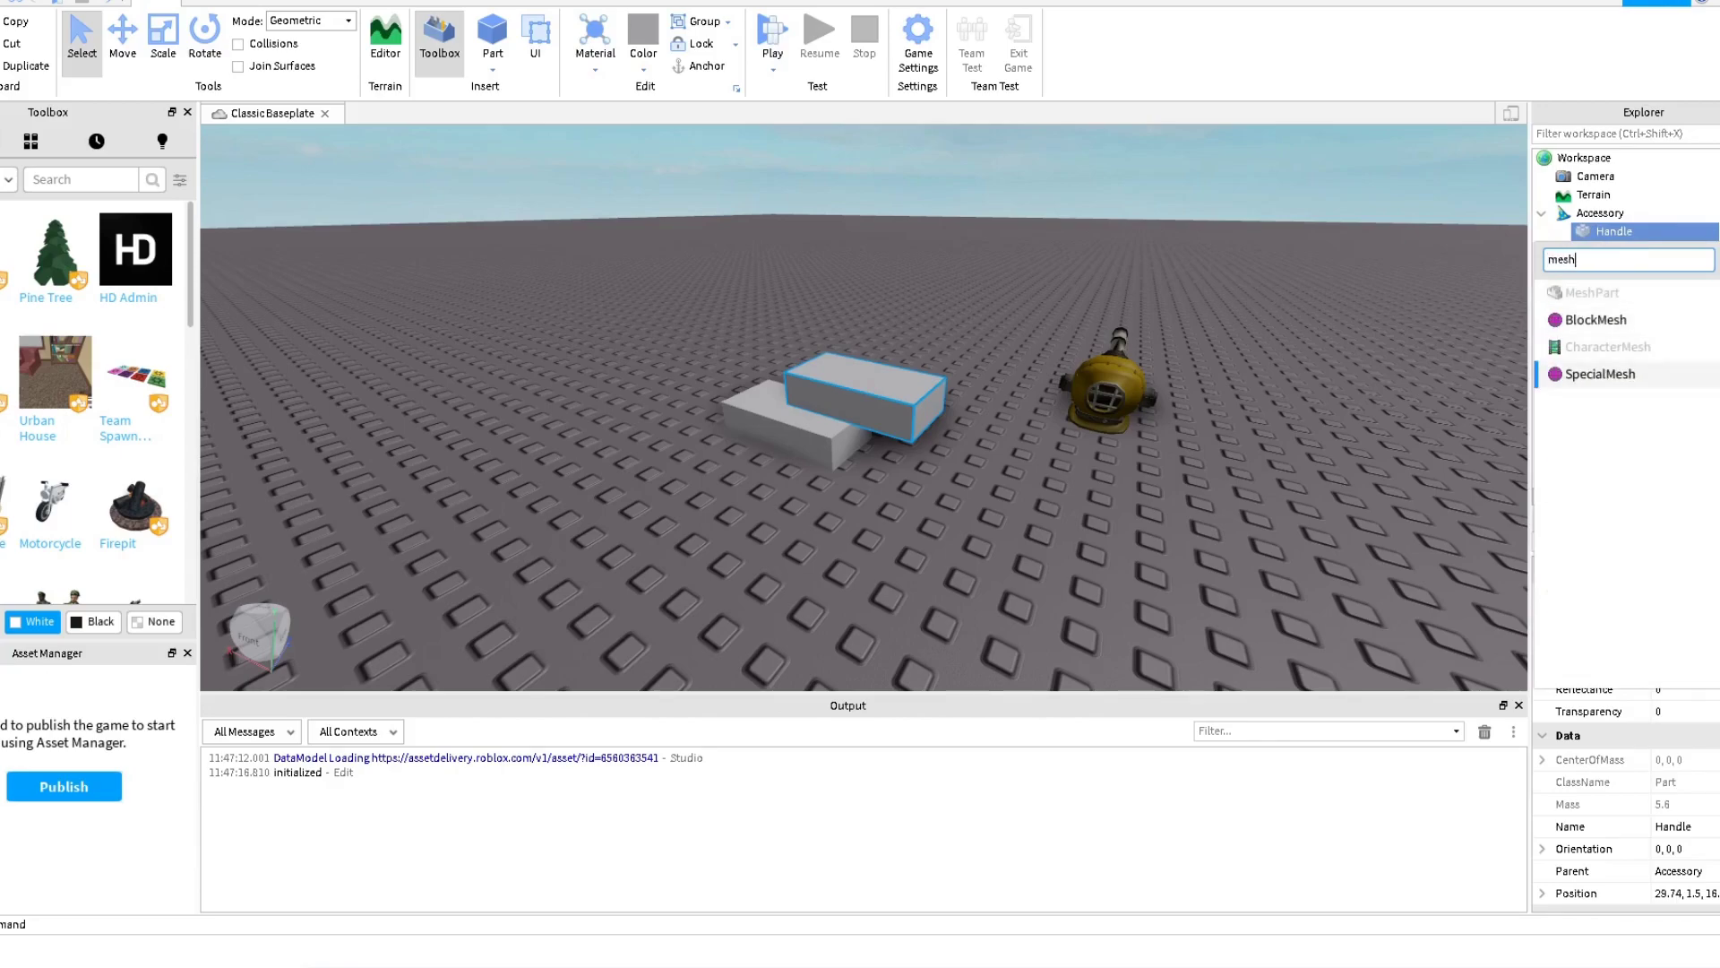
{"action": "key", "text": "Return"}
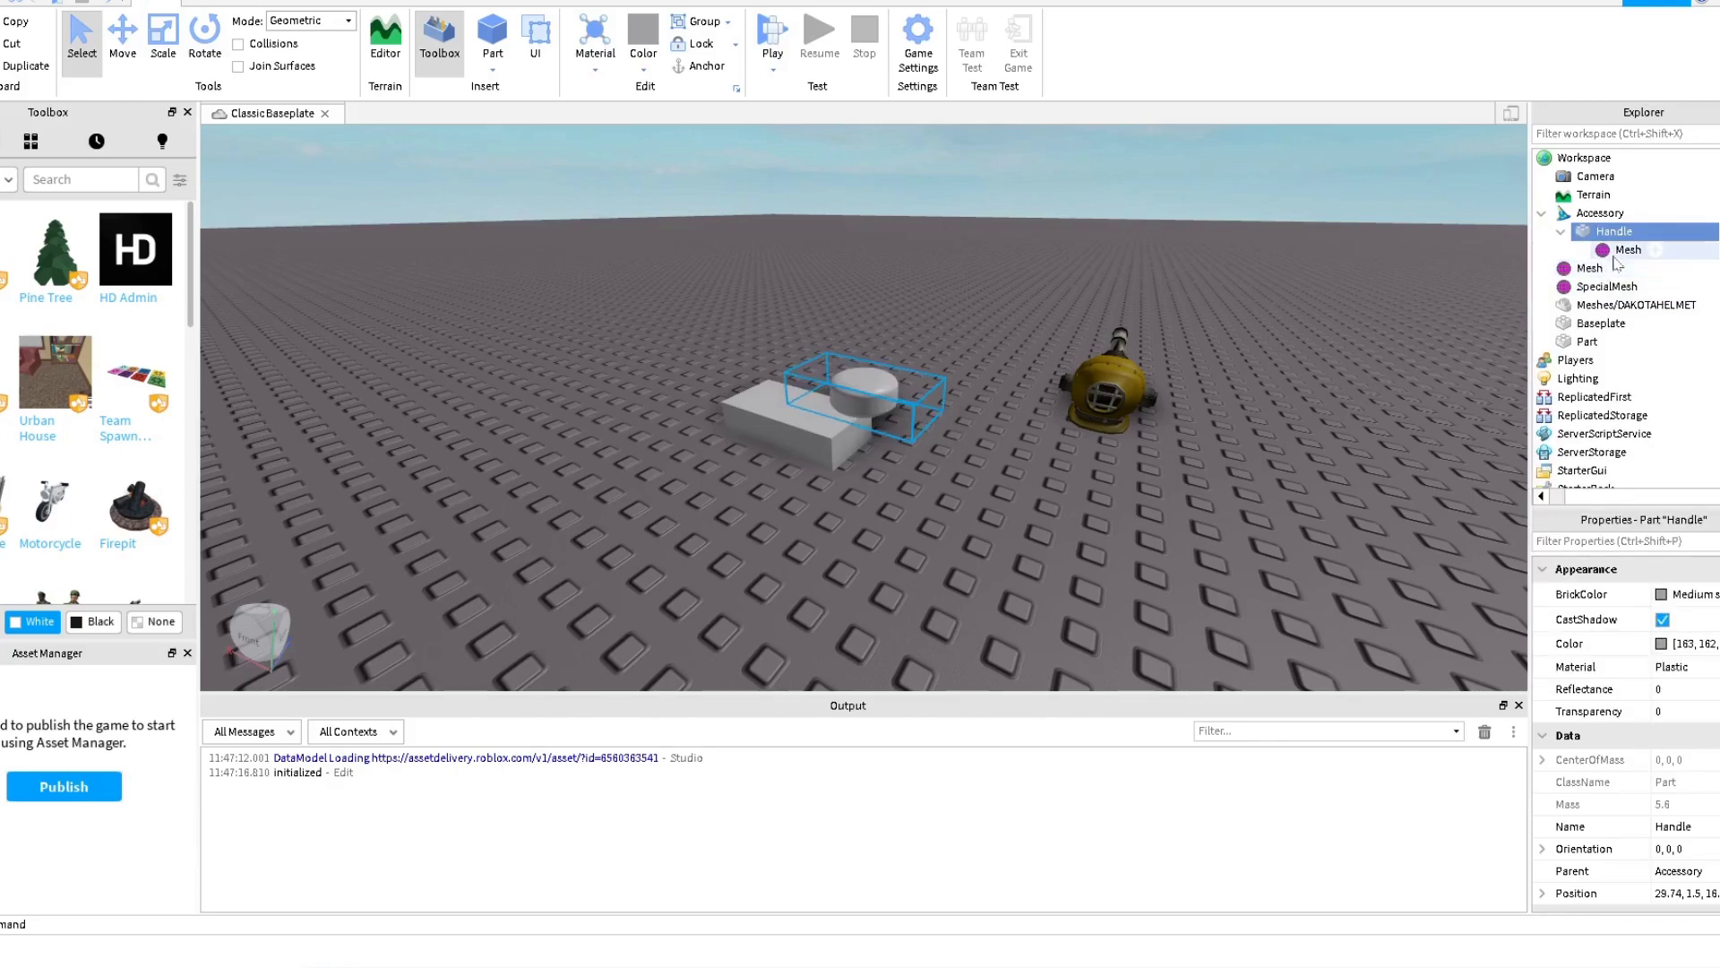
Copy the MeshId of the DAKOTAHELMET mesh part into the MeshId of the Handle's special mesh.
{"action": "left_click", "coordinate": [1079, 376]}
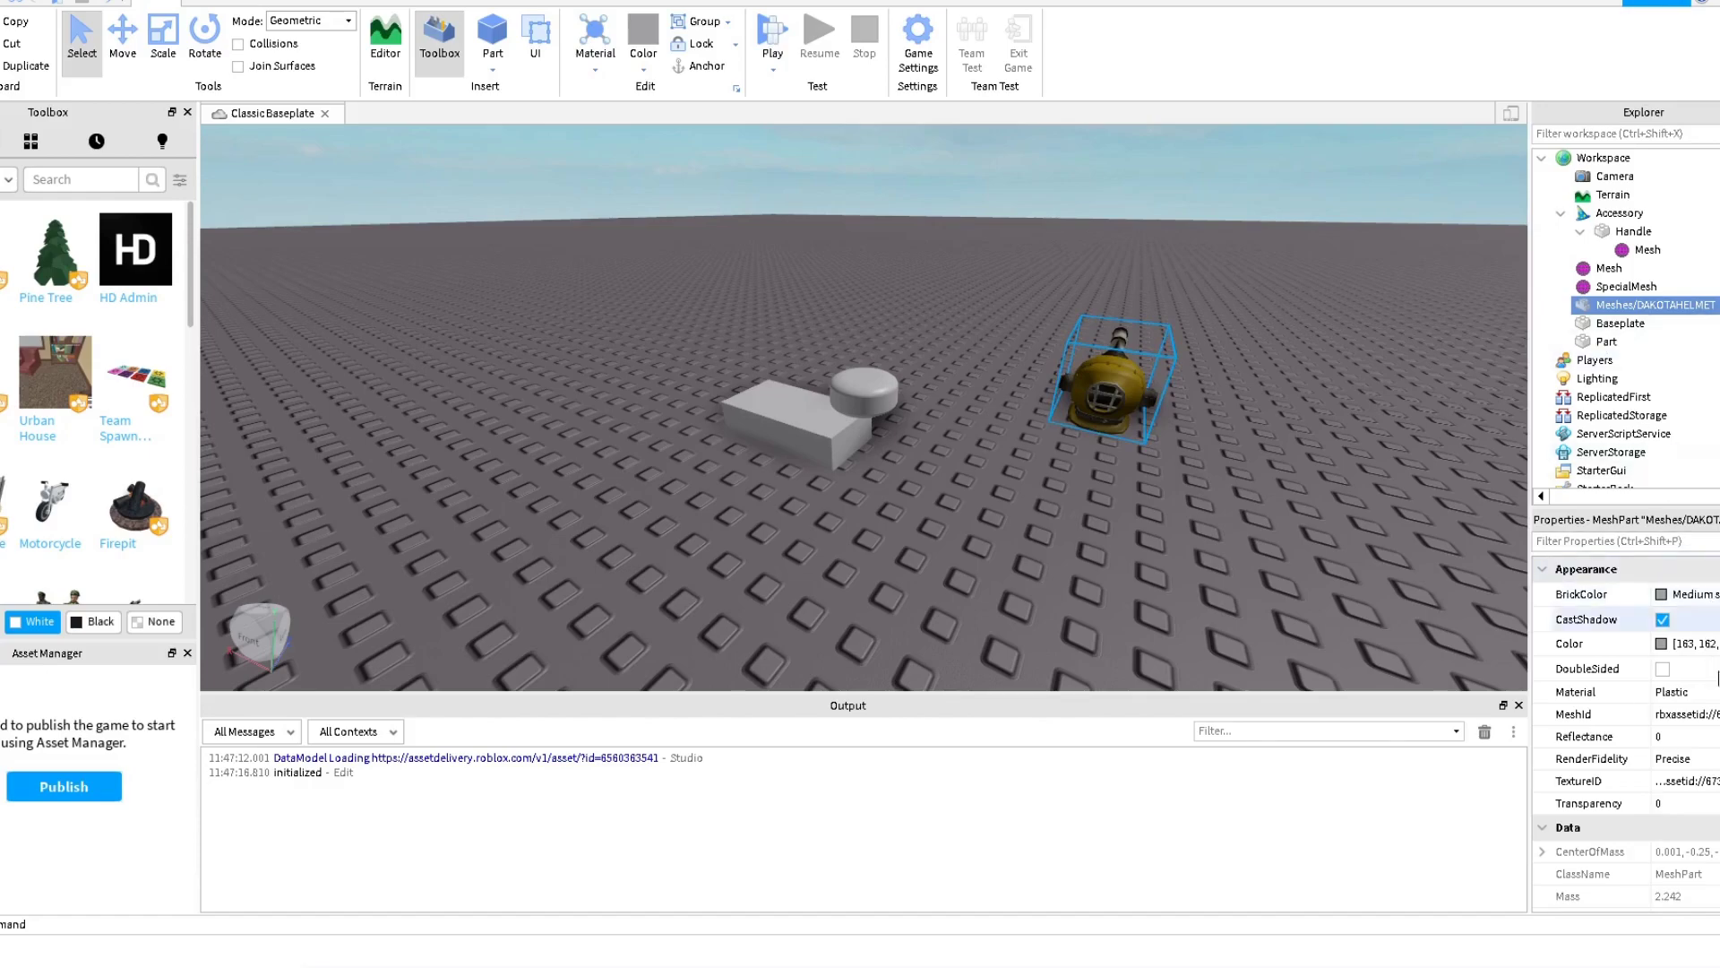
{"action": "left_click", "coordinate": [1688, 714]}
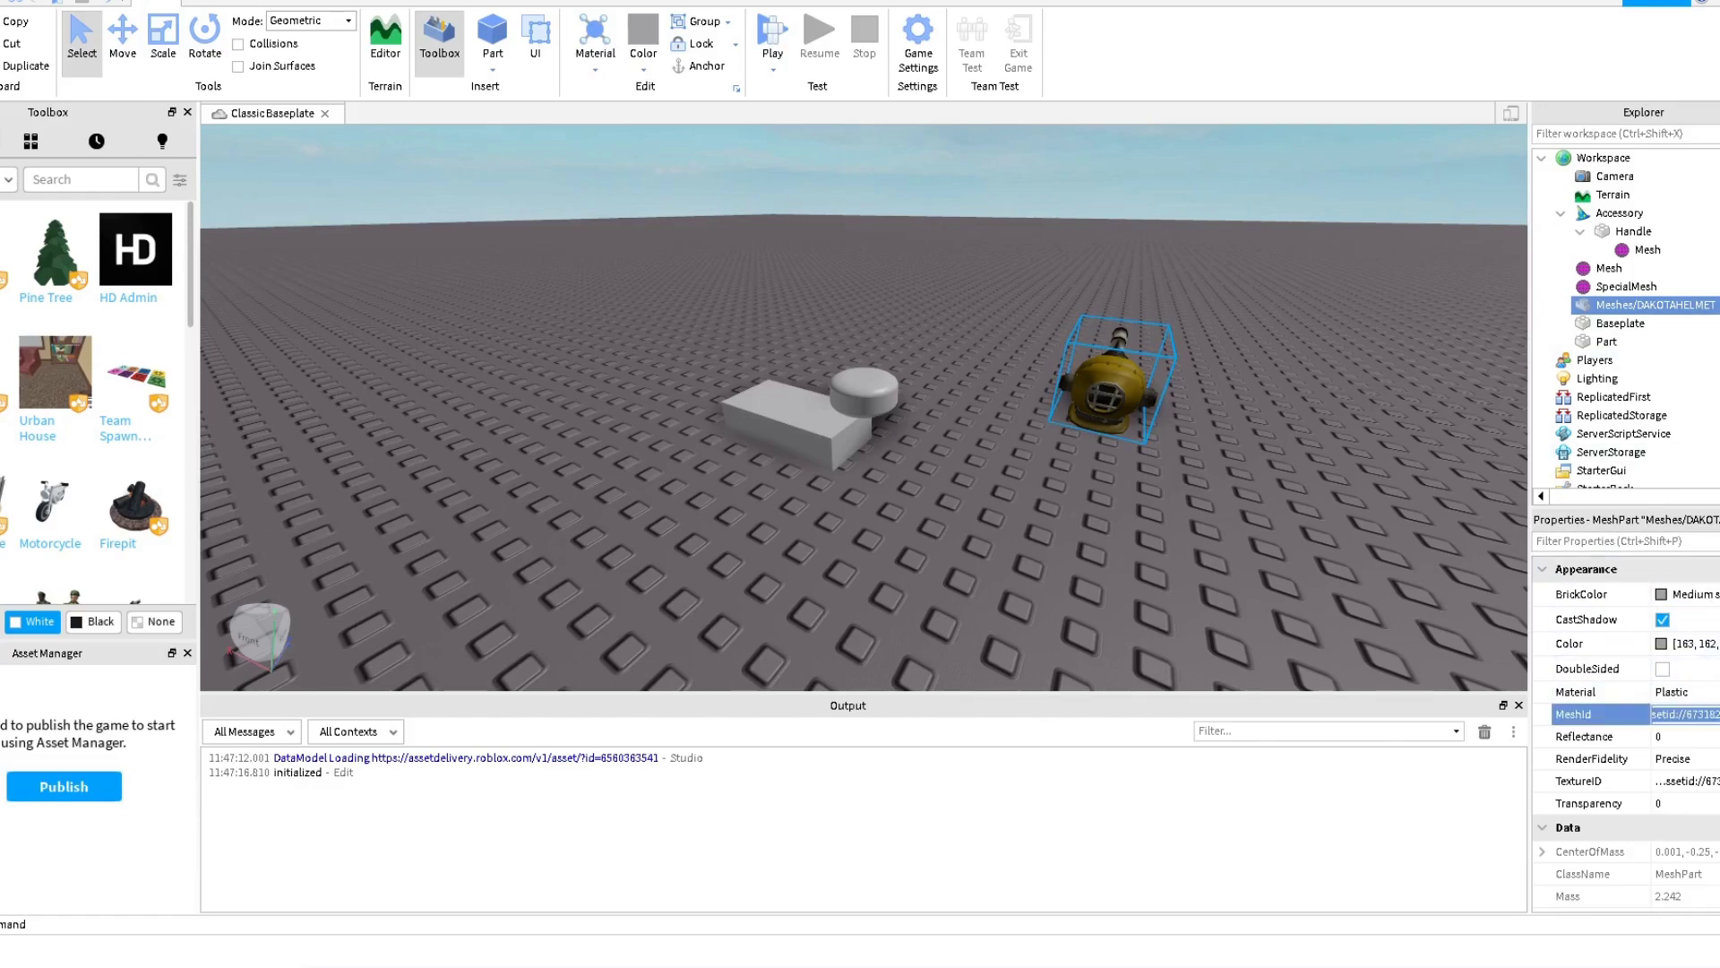
{"action": "left_click", "coordinate": [1648, 250]}
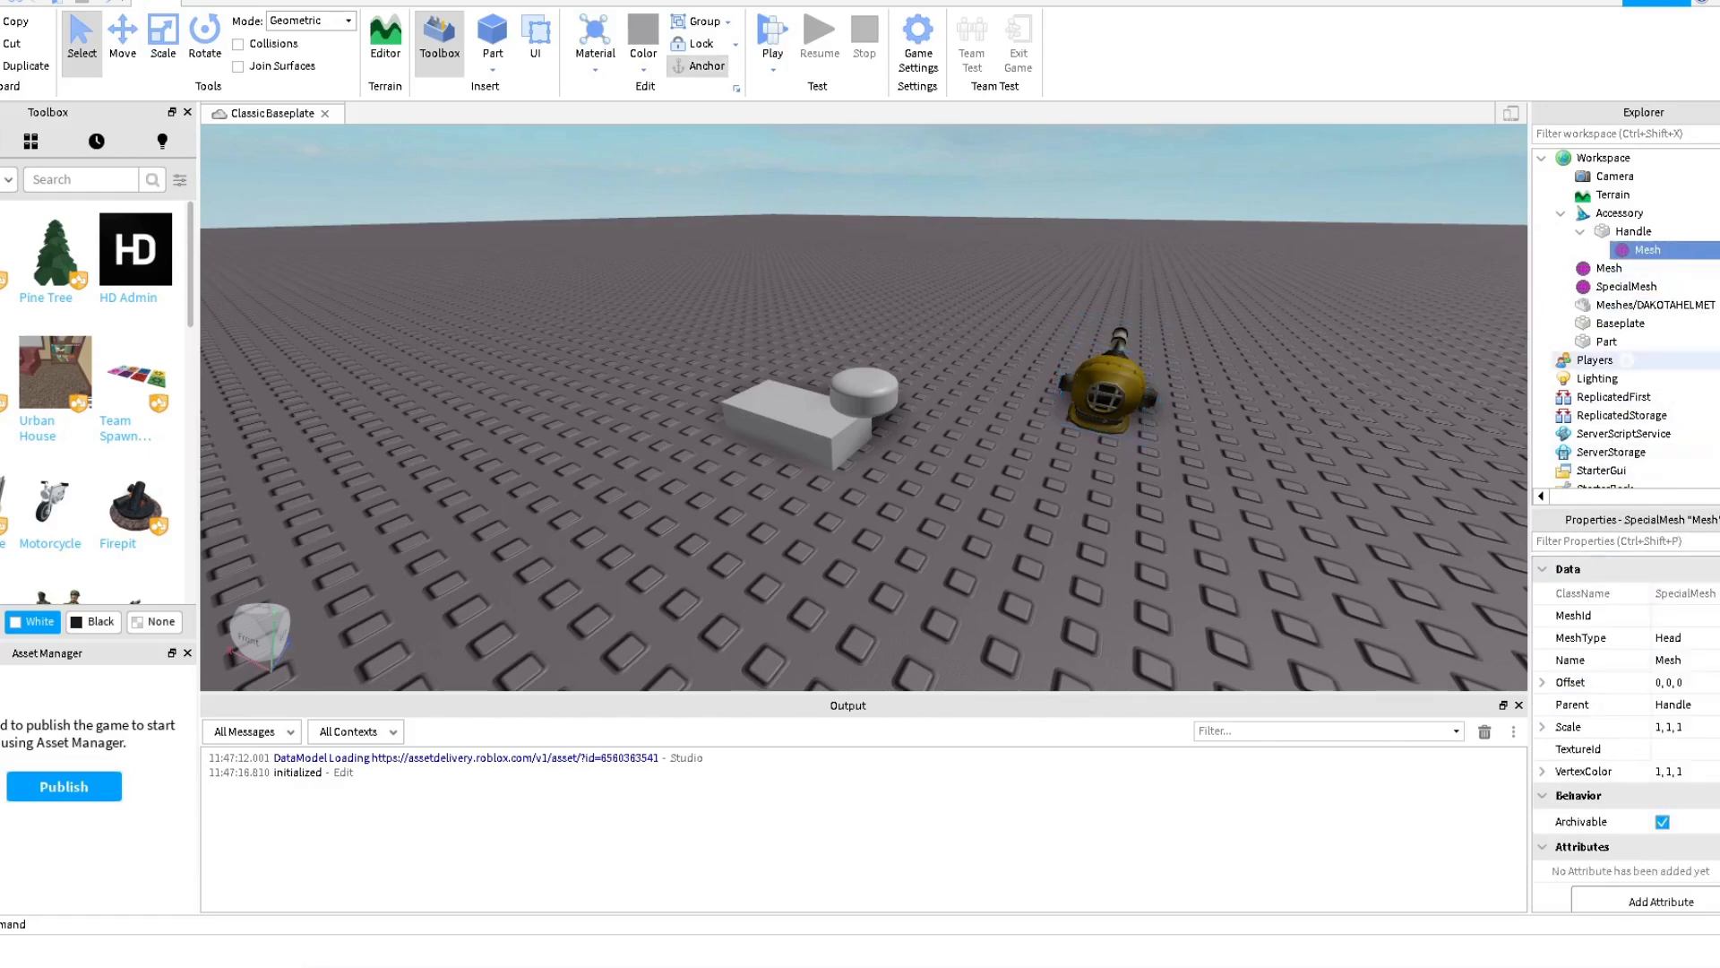
{"action": "left_click", "coordinate": [1699, 616]}
{"action": "key", "text": "Return"}
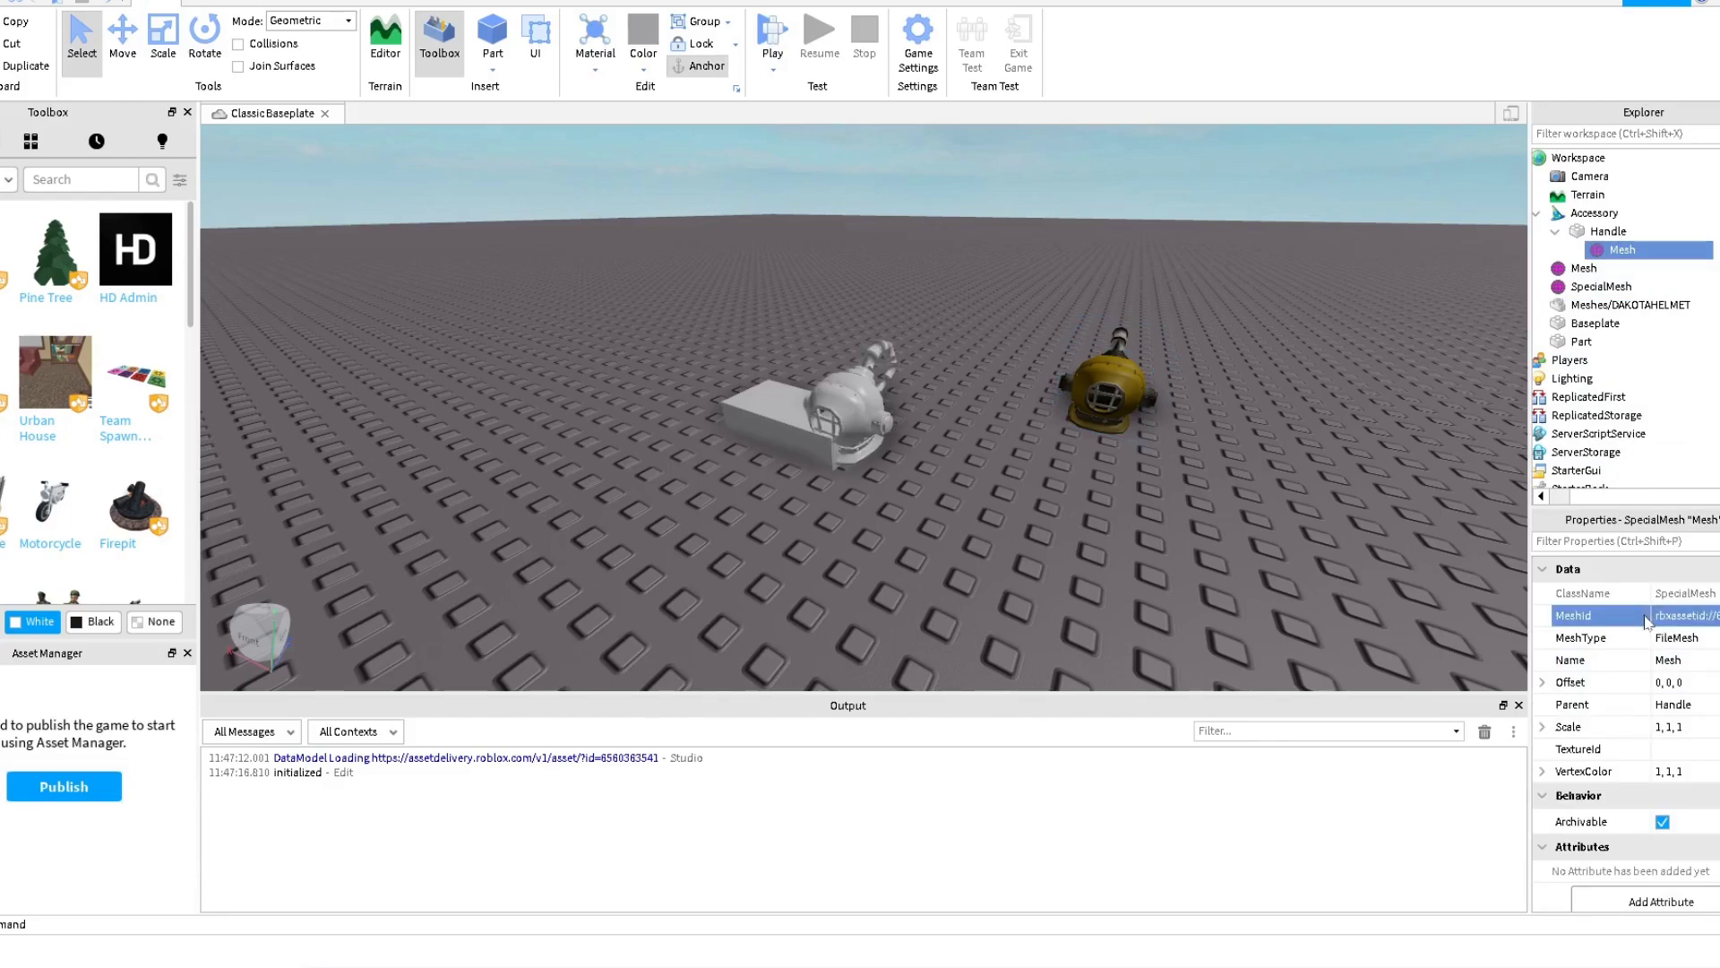
Copy the TextureID of the DAKOTAHELMET mesh part into the TextureId of the Handle's special mesh.
{"action": "left_click", "coordinate": [1603, 305]}
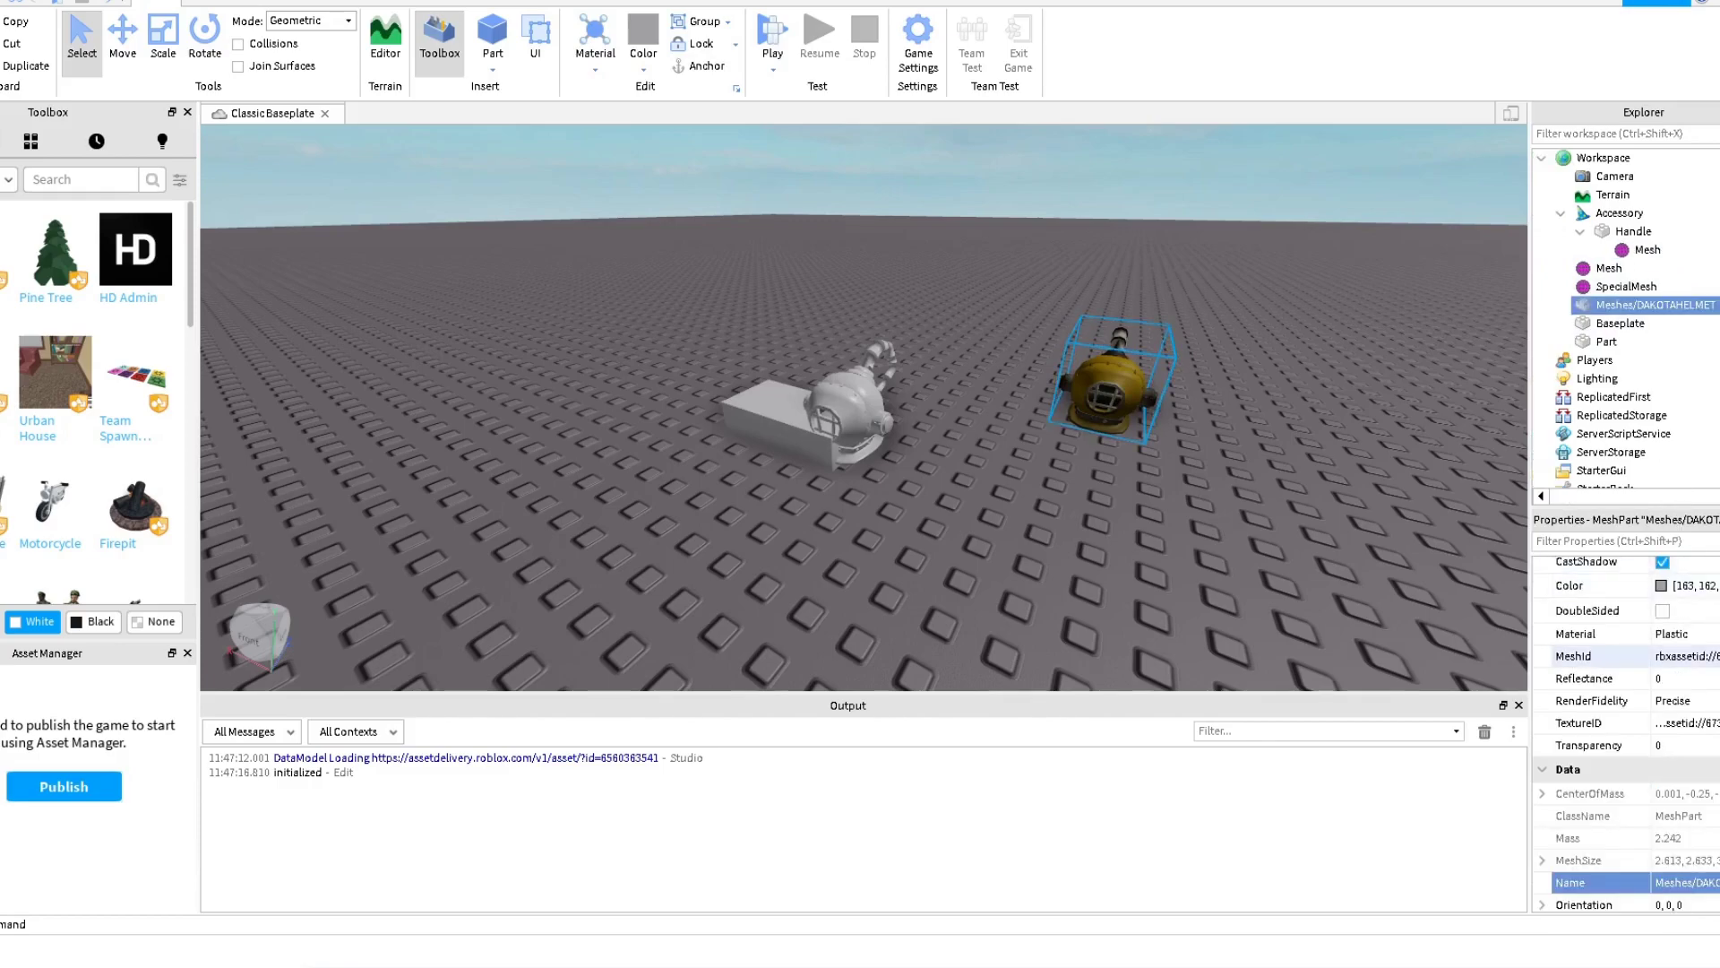
{"action": "left_click", "coordinate": [1688, 723]}
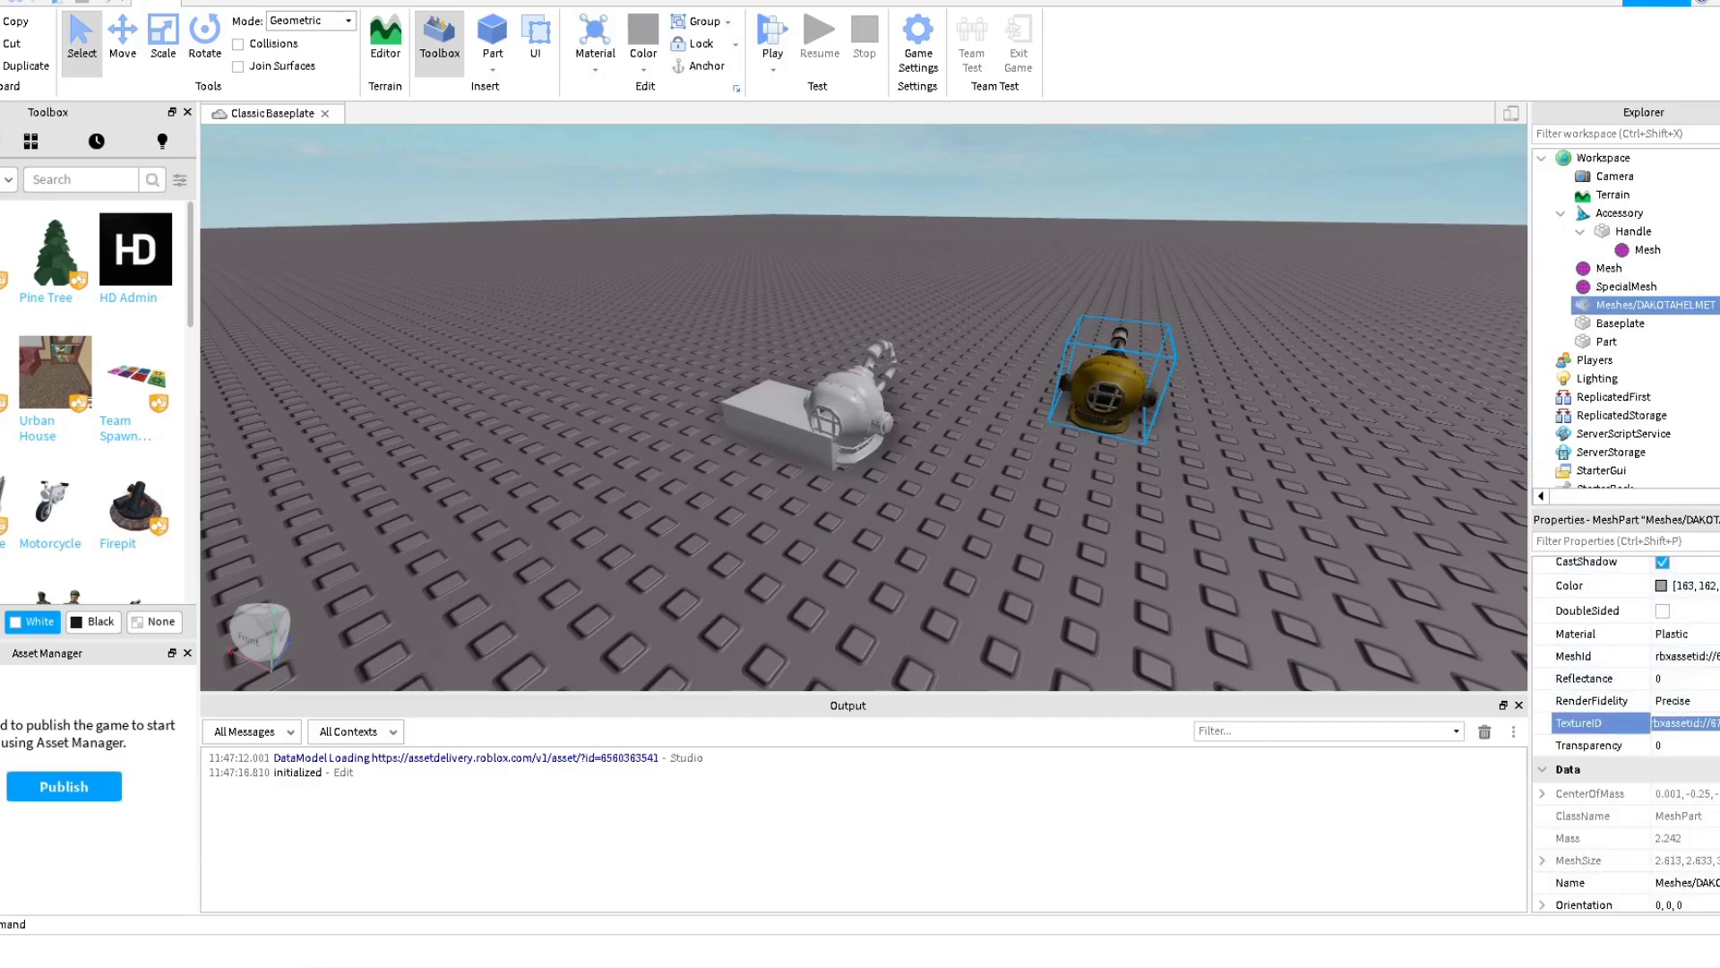
{"action": "left_click", "coordinate": [1647, 249]}
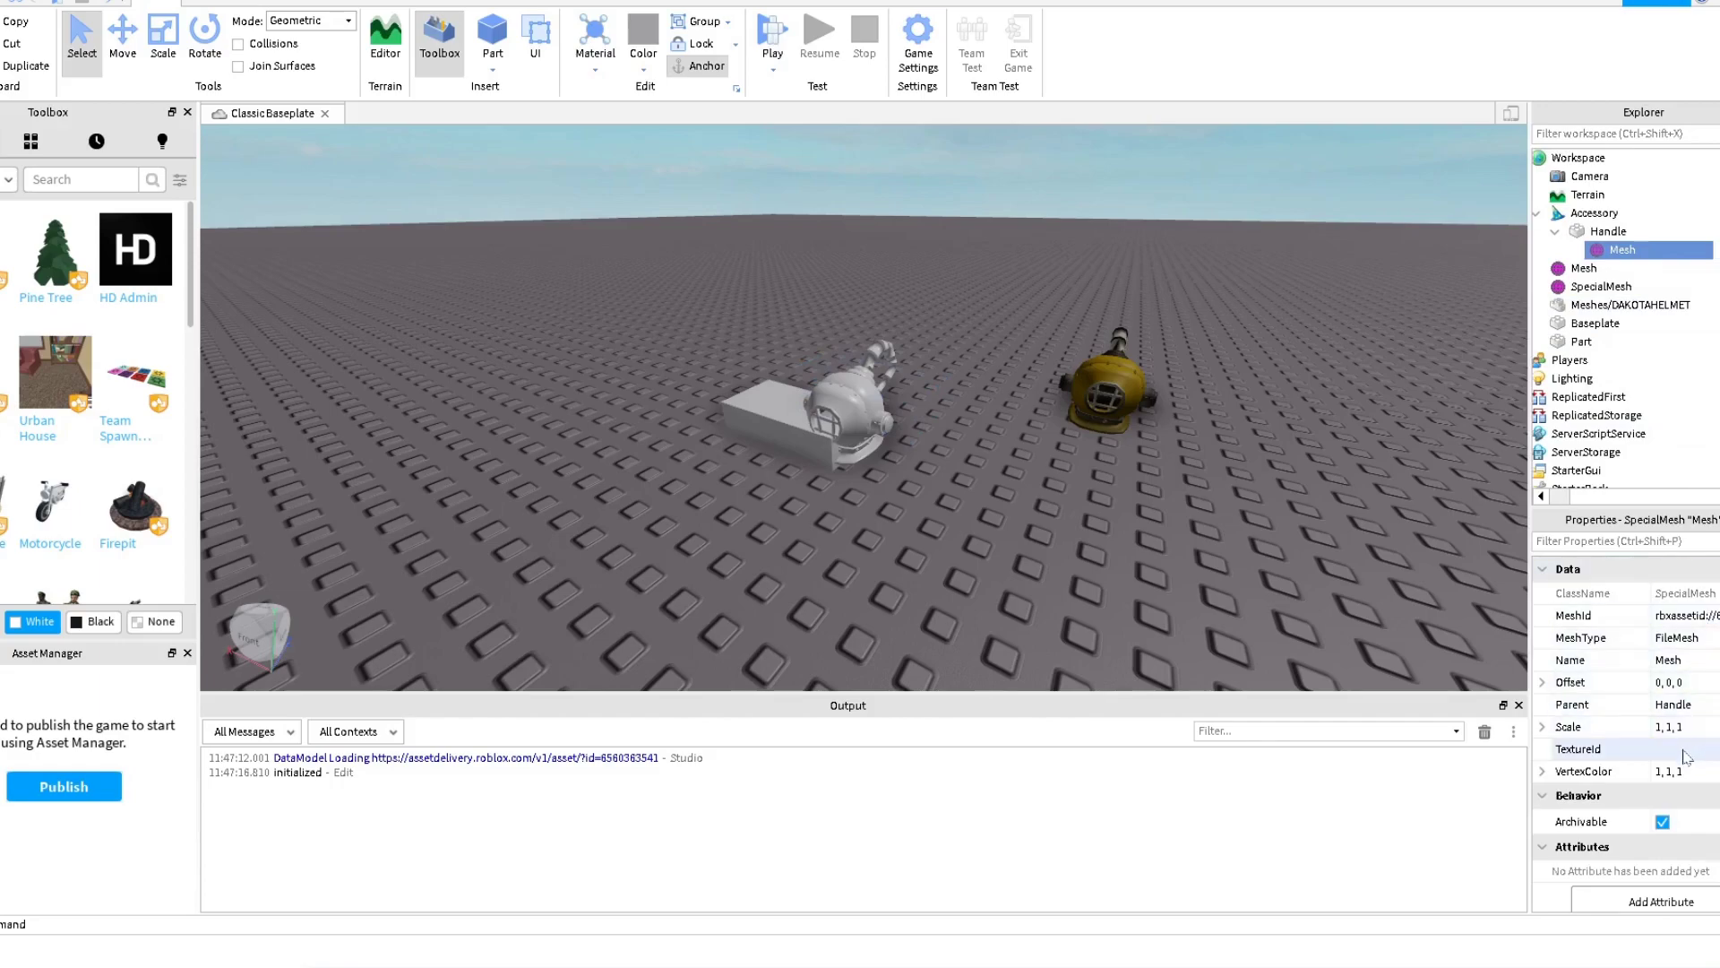
{"action": "left_click", "coordinate": [1684, 751]}
{"action": "key", "text": "Return"}
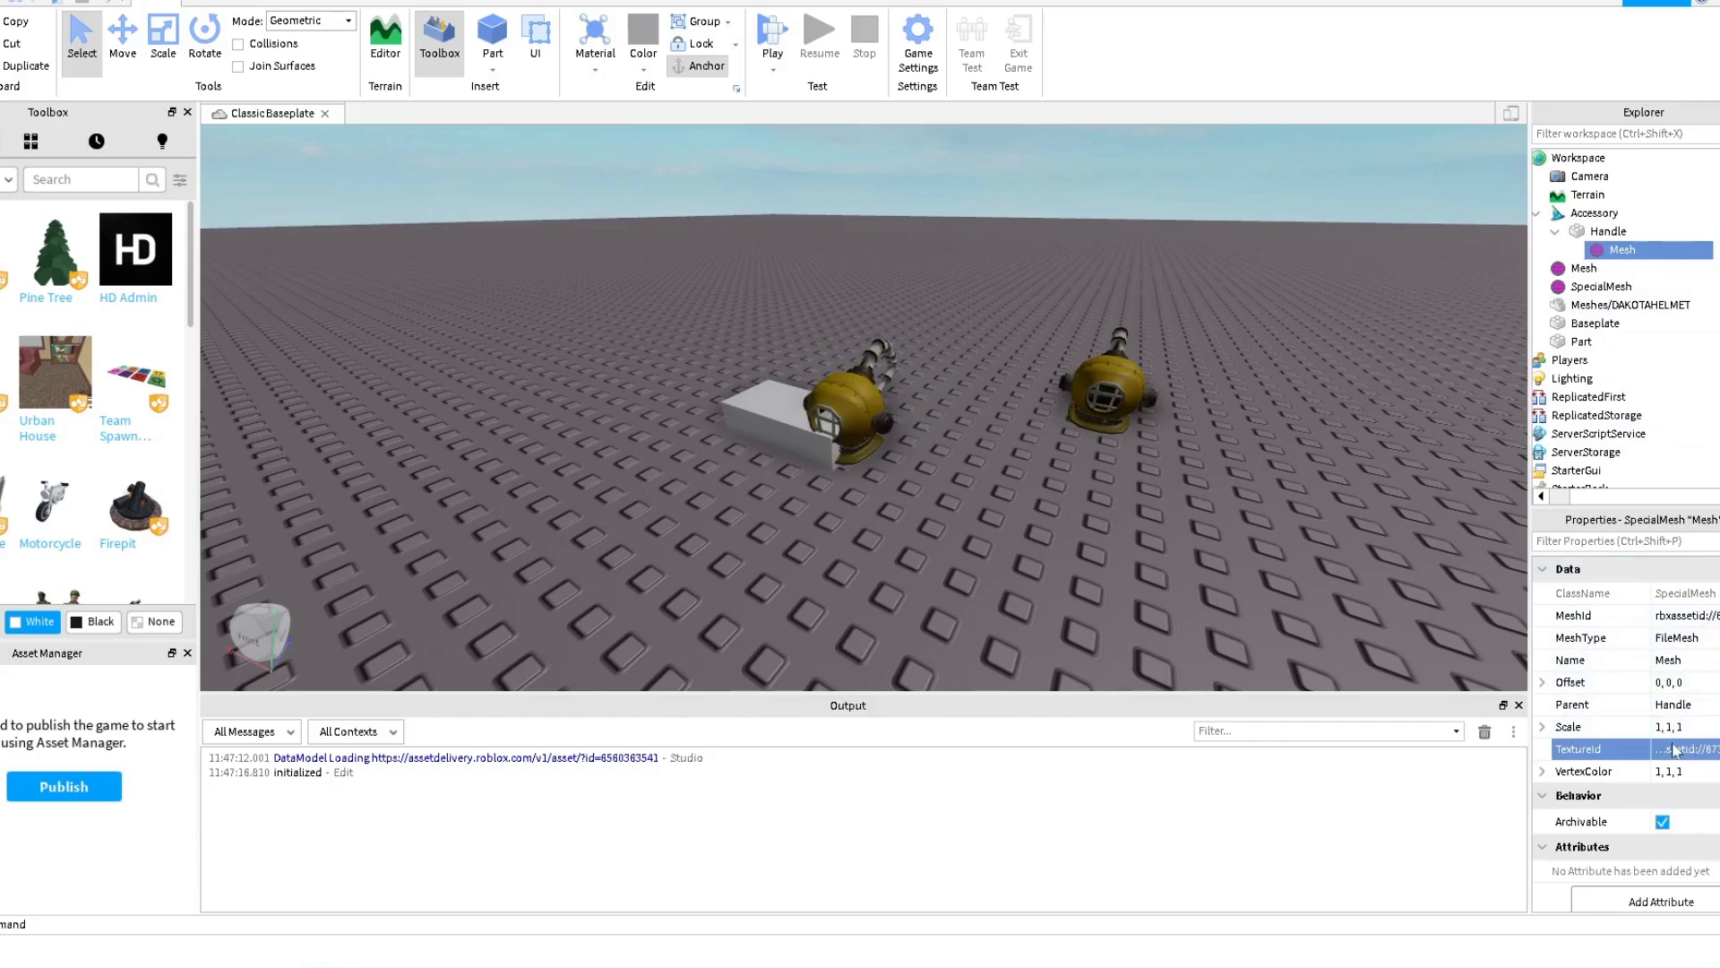
Try to scale down the Handle part's length while the helmet mesh is still inside it.
{"action": "left_click", "coordinate": [905, 407]}
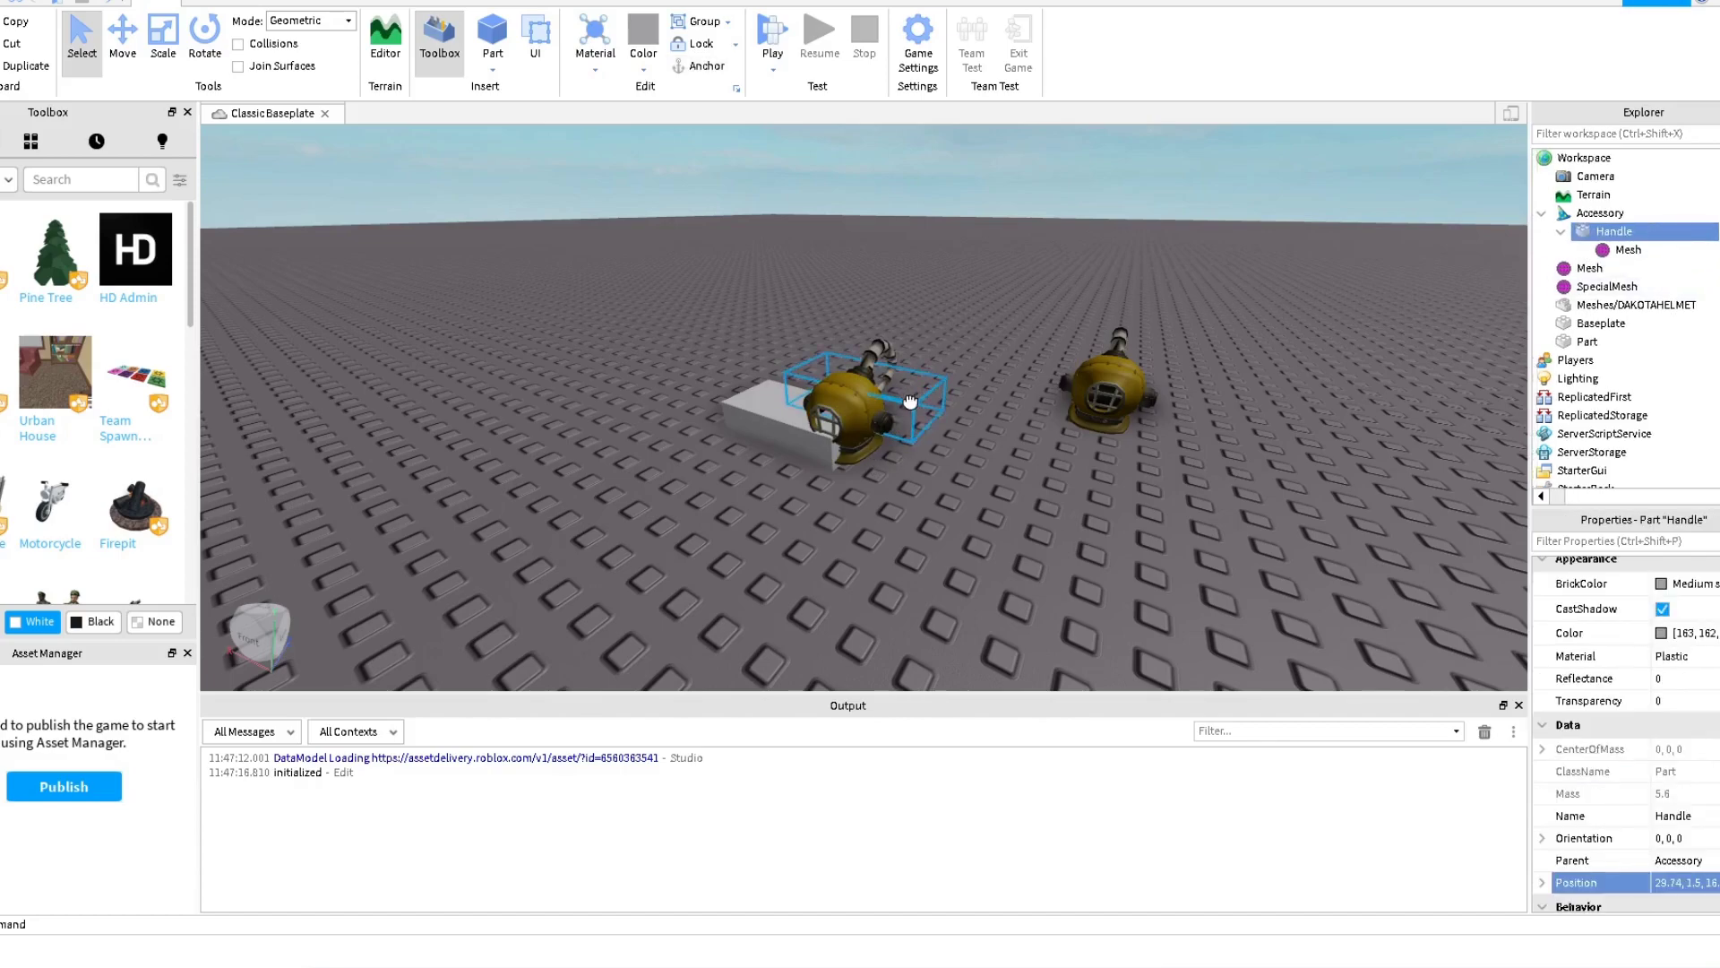
{"action": "left_click", "coordinate": [170, 41]}
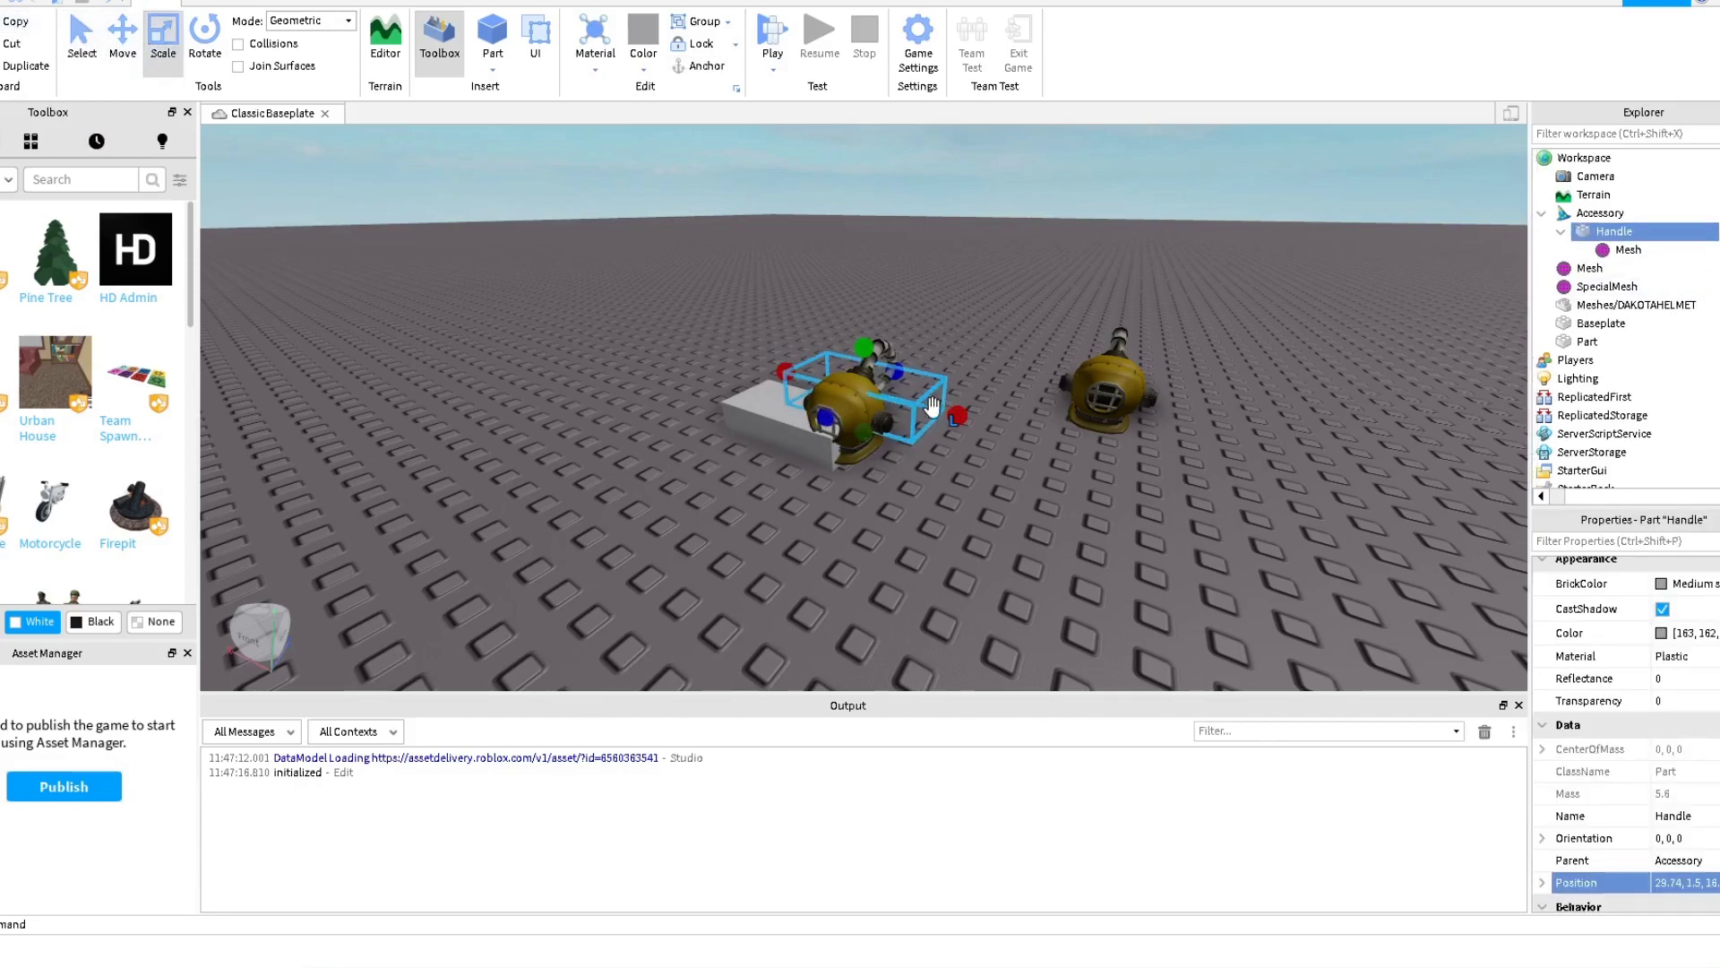
{"action": "mouse_move", "coordinate": [954, 414]}
{"action": "left_mouse_down"}
{"action": "mouse_move", "coordinate": [932, 406]}
{"action": "mouse_move", "coordinate": [982, 407]}
{"action": "left_mouse_up"}
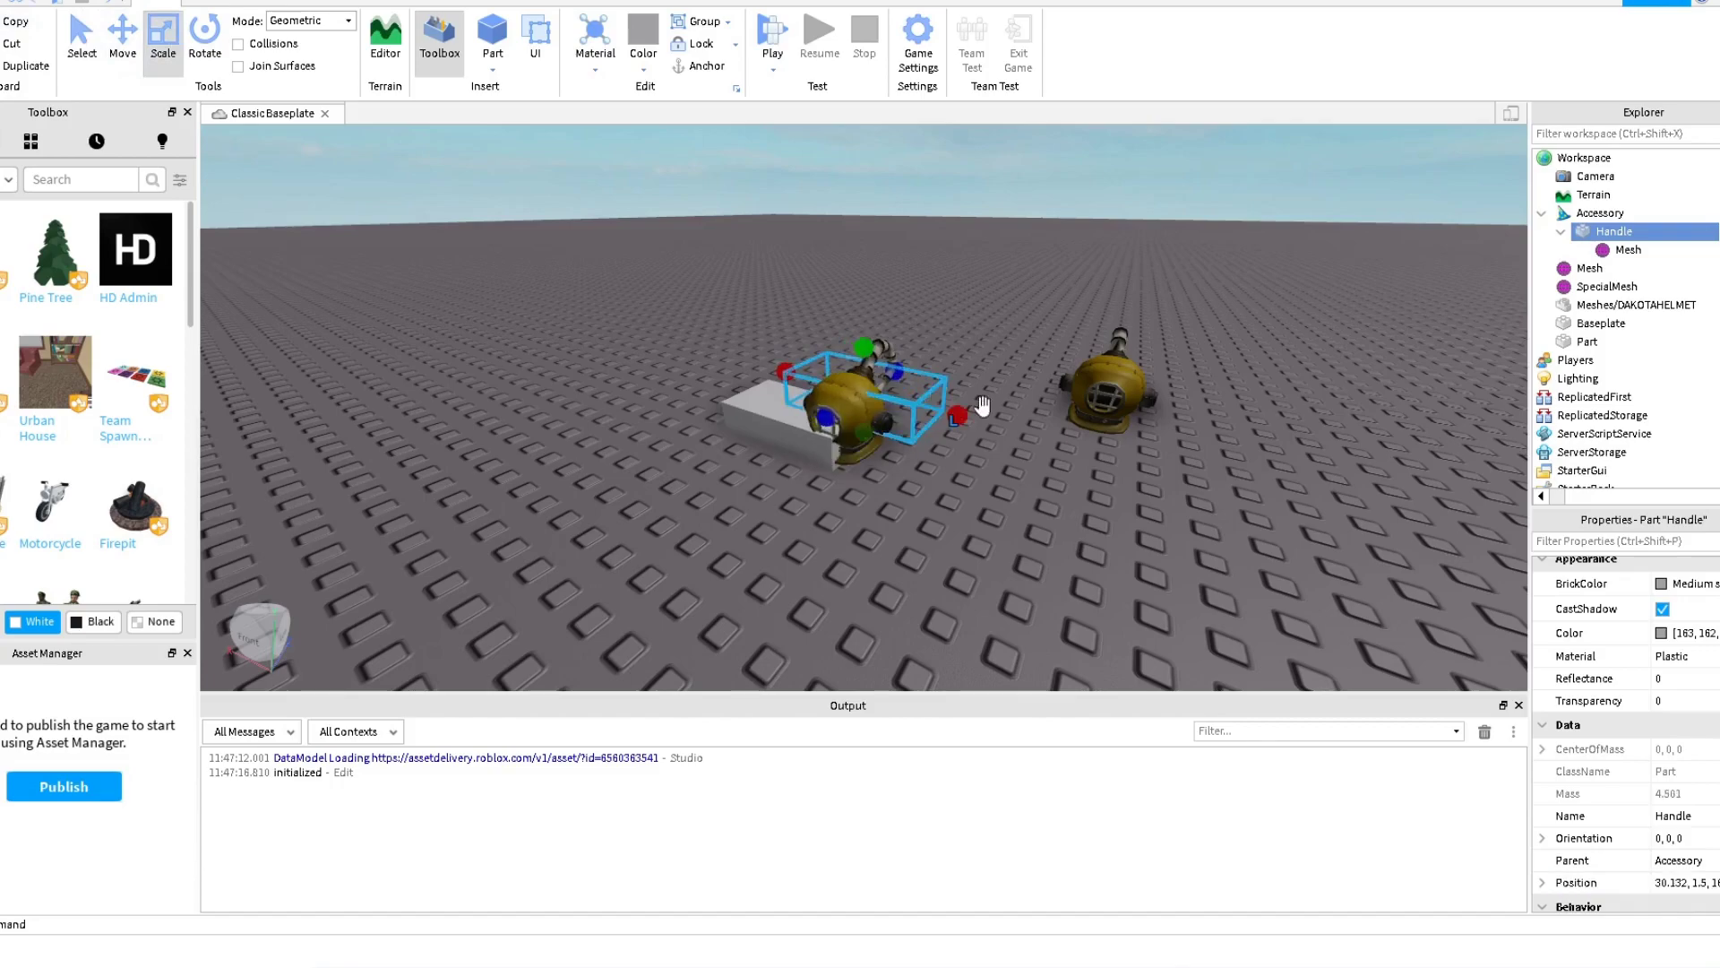
{"action": "left_click", "coordinate": [1607, 218]}
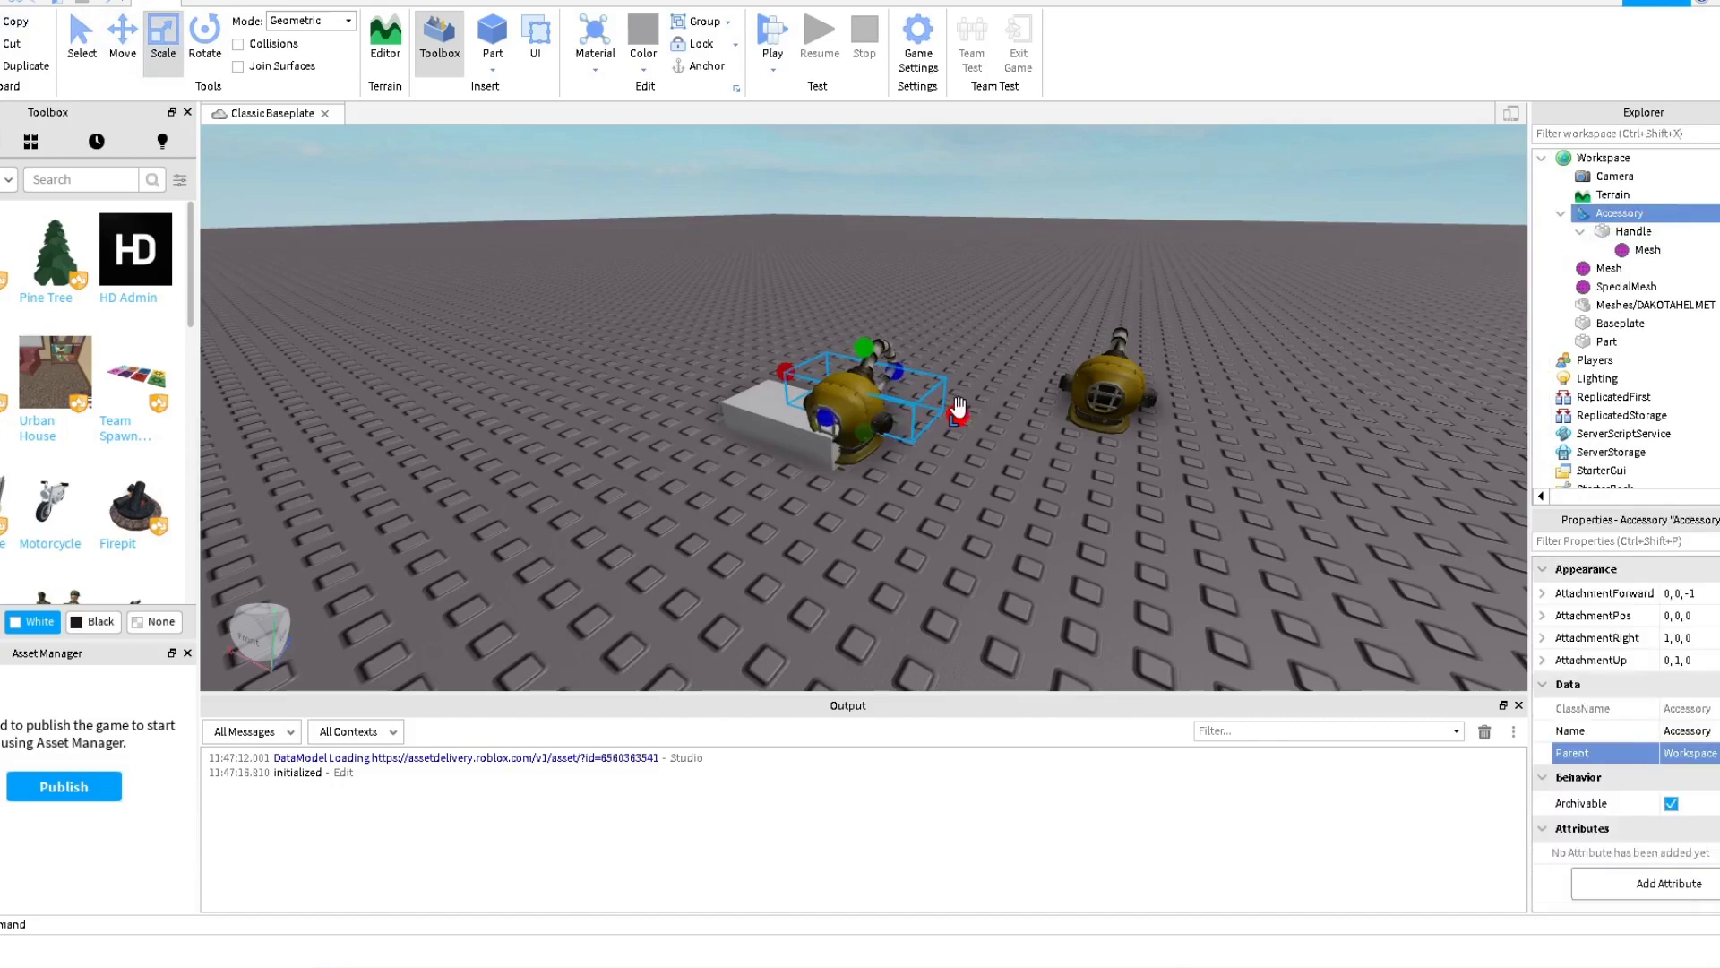
{"action": "left_click", "coordinate": [1597, 234]}
{"action": "mouse_move", "coordinate": [1075, 439]}
{"action": "right_mouse_down"}
{"action": "mouse_move", "coordinate": [1057, 432]}
{"action": "mouse_move", "coordinate": [1071, 432]}
{"action": "right_mouse_up"}
{"action": "scroll", "coordinate": [1070, 432], "scroll_direction": "up", "scroll_amount": 6}
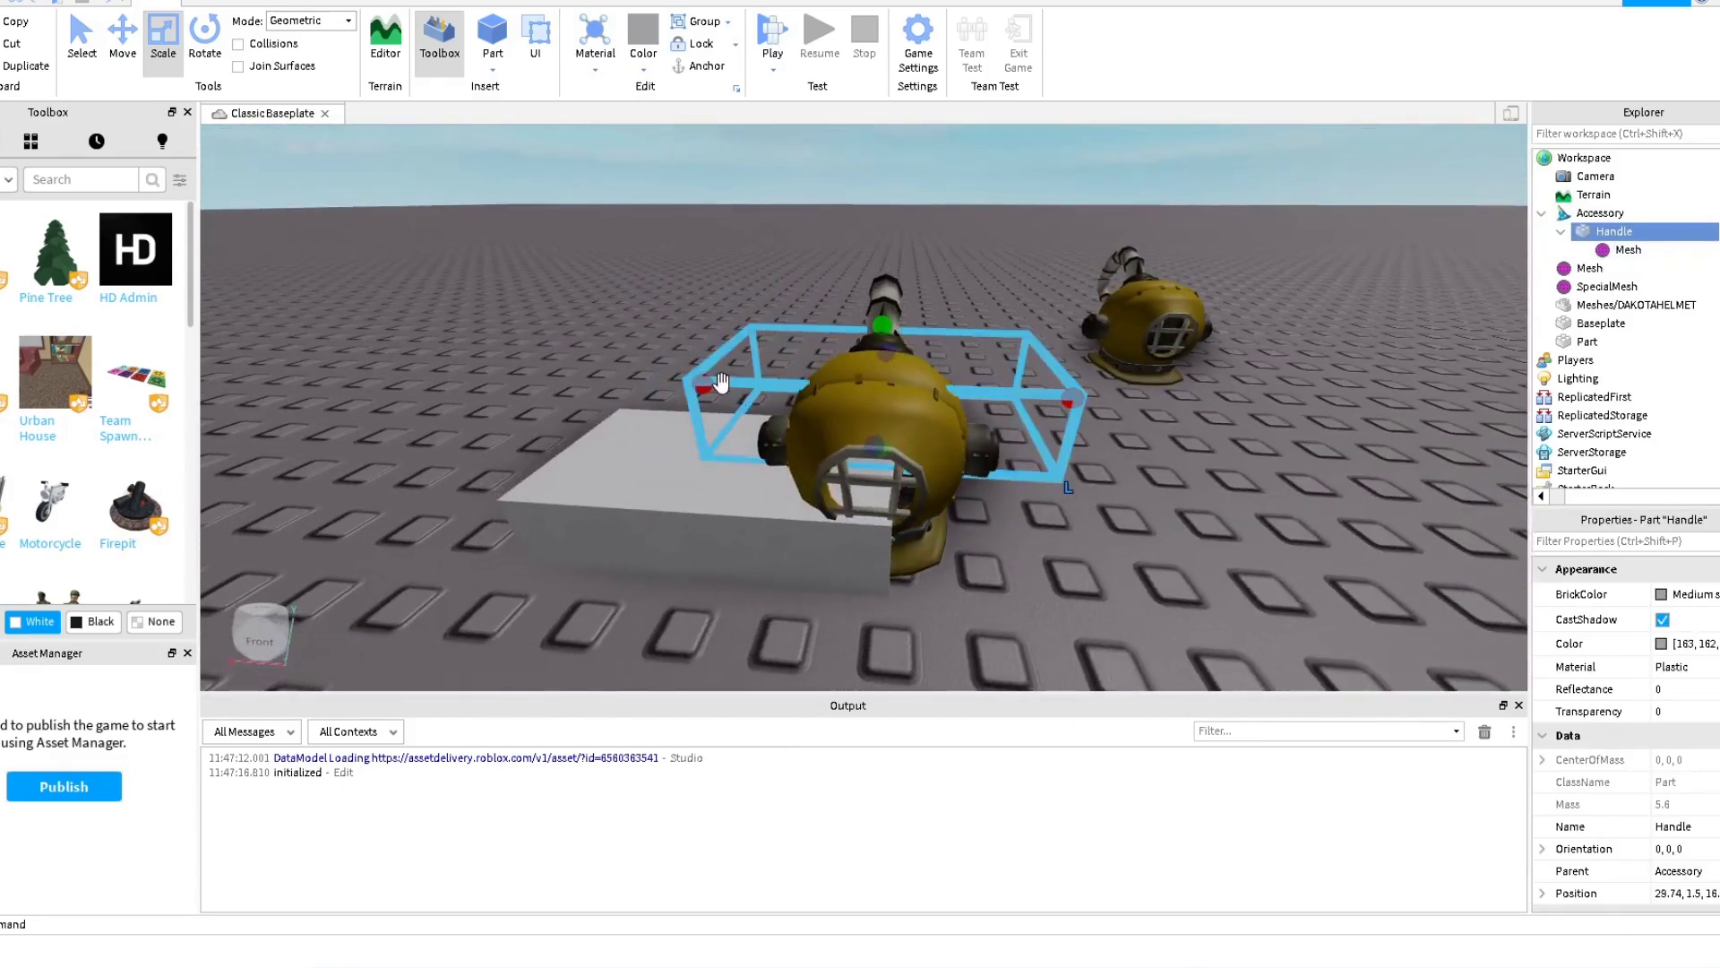
{"action": "mouse_move", "coordinate": [703, 385]}
{"action": "left_mouse_down"}
{"action": "mouse_move", "coordinate": [800, 387]}
{"action": "mouse_move", "coordinate": [702, 385]}
{"action": "left_mouse_up"}
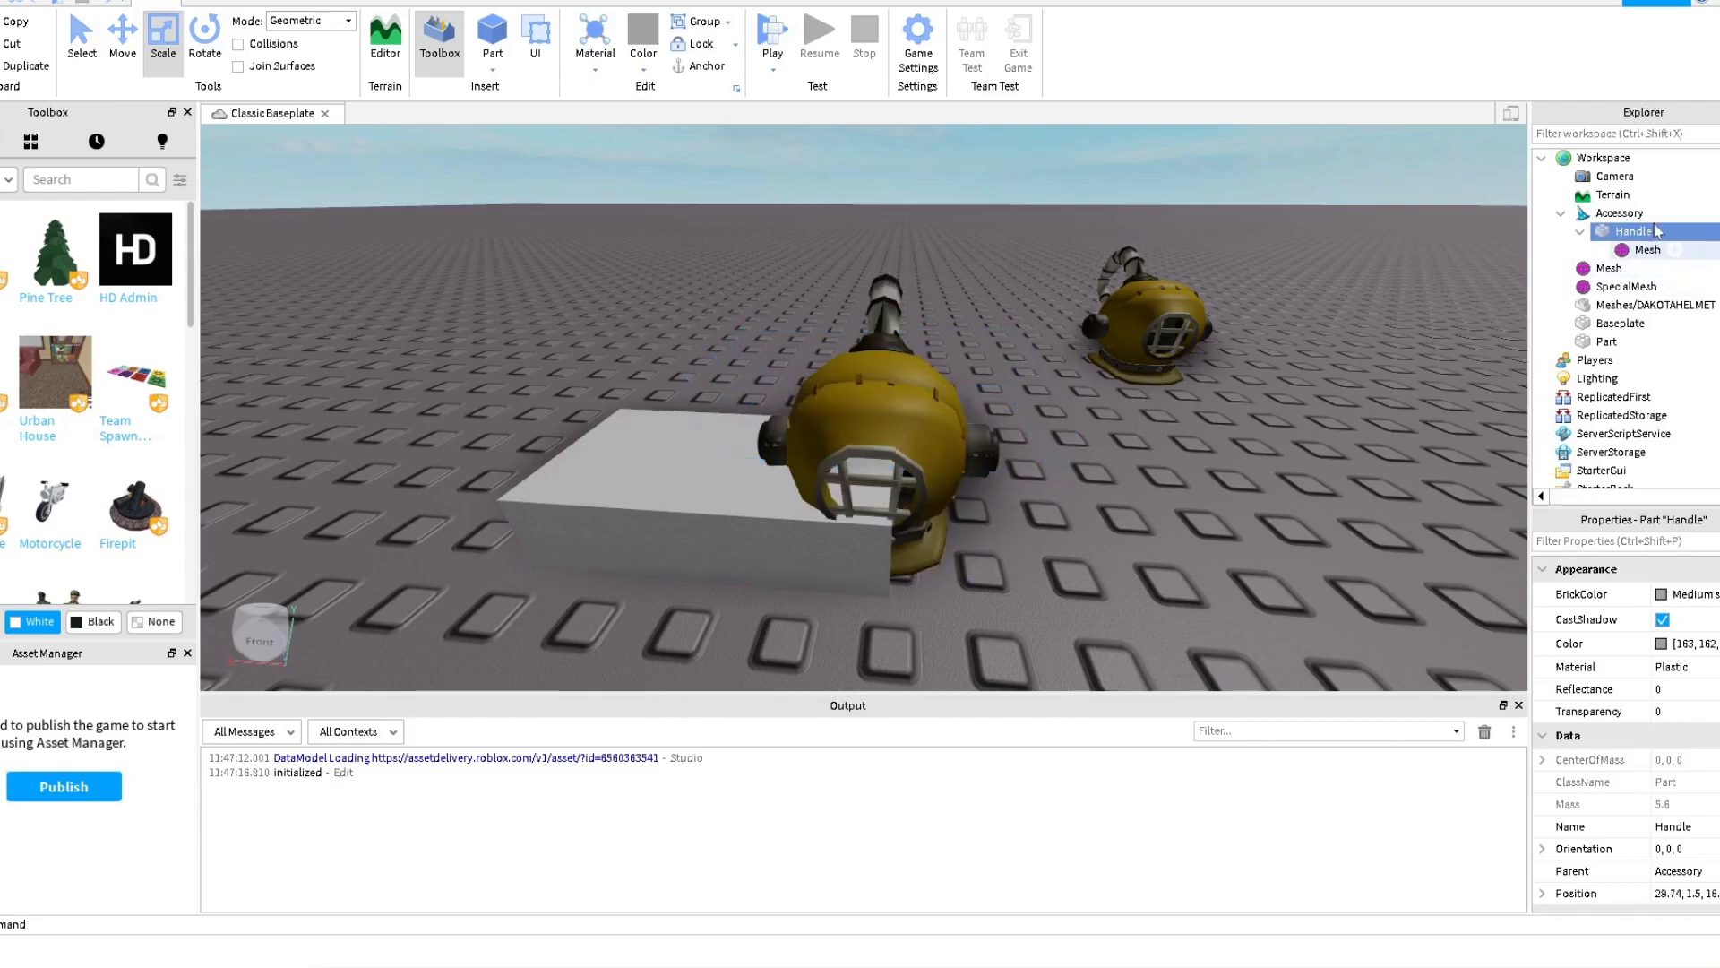
Shorten the Handle block with its mesh parked directly under the Accessory, and put the mesh back inside the Handle.
{"action": "left_click_drag", "start_coordinate": [1649, 252], "coordinate": [1655, 215]}
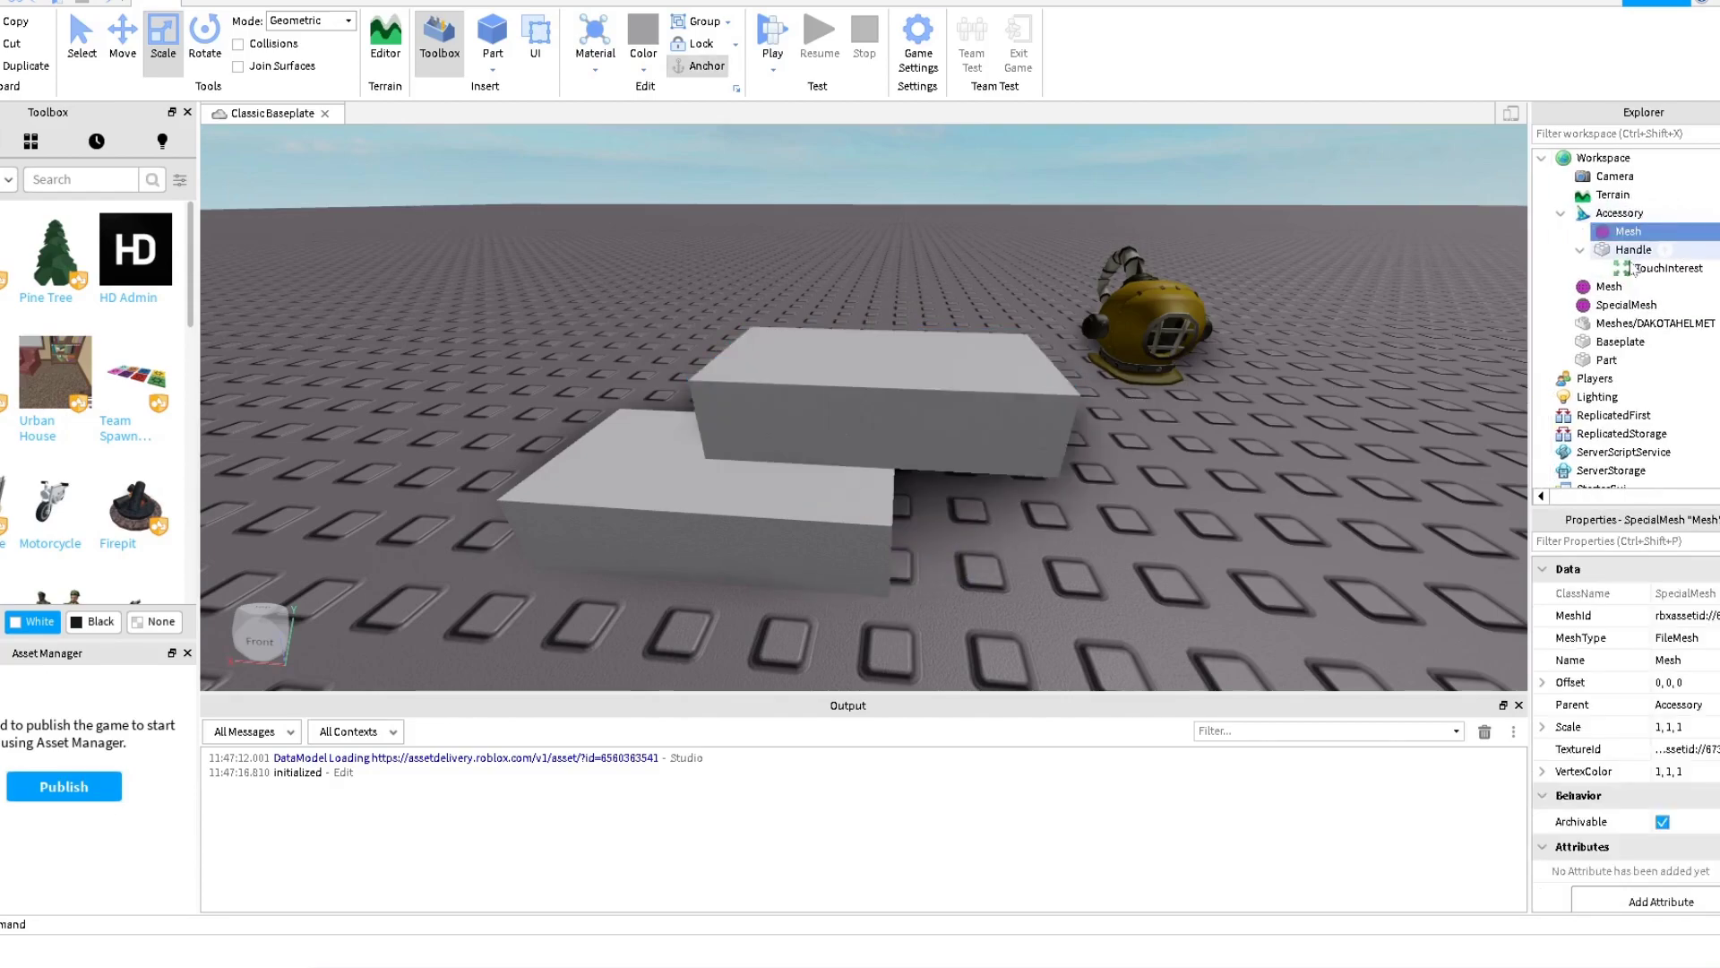
{"action": "left_click", "coordinate": [1631, 251]}
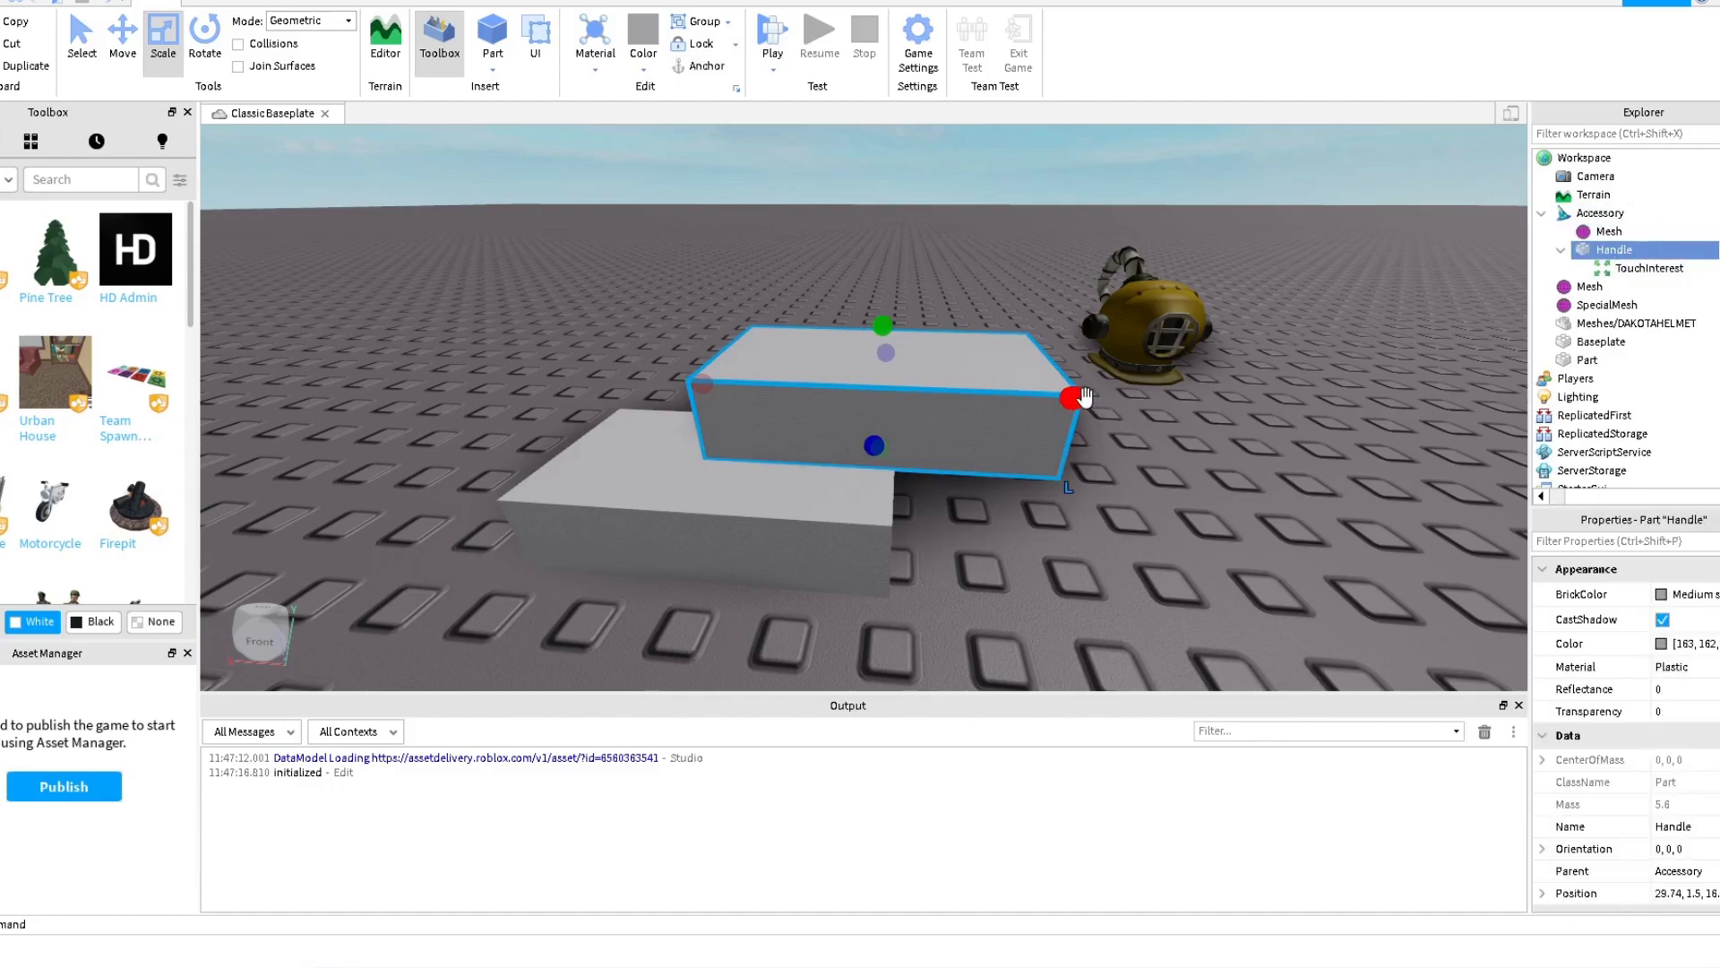
{"action": "left_click_drag", "start_coordinate": [1084, 395], "coordinate": [768, 298]}
{"action": "left_click_drag", "start_coordinate": [1582, 235], "coordinate": [1599, 255]}
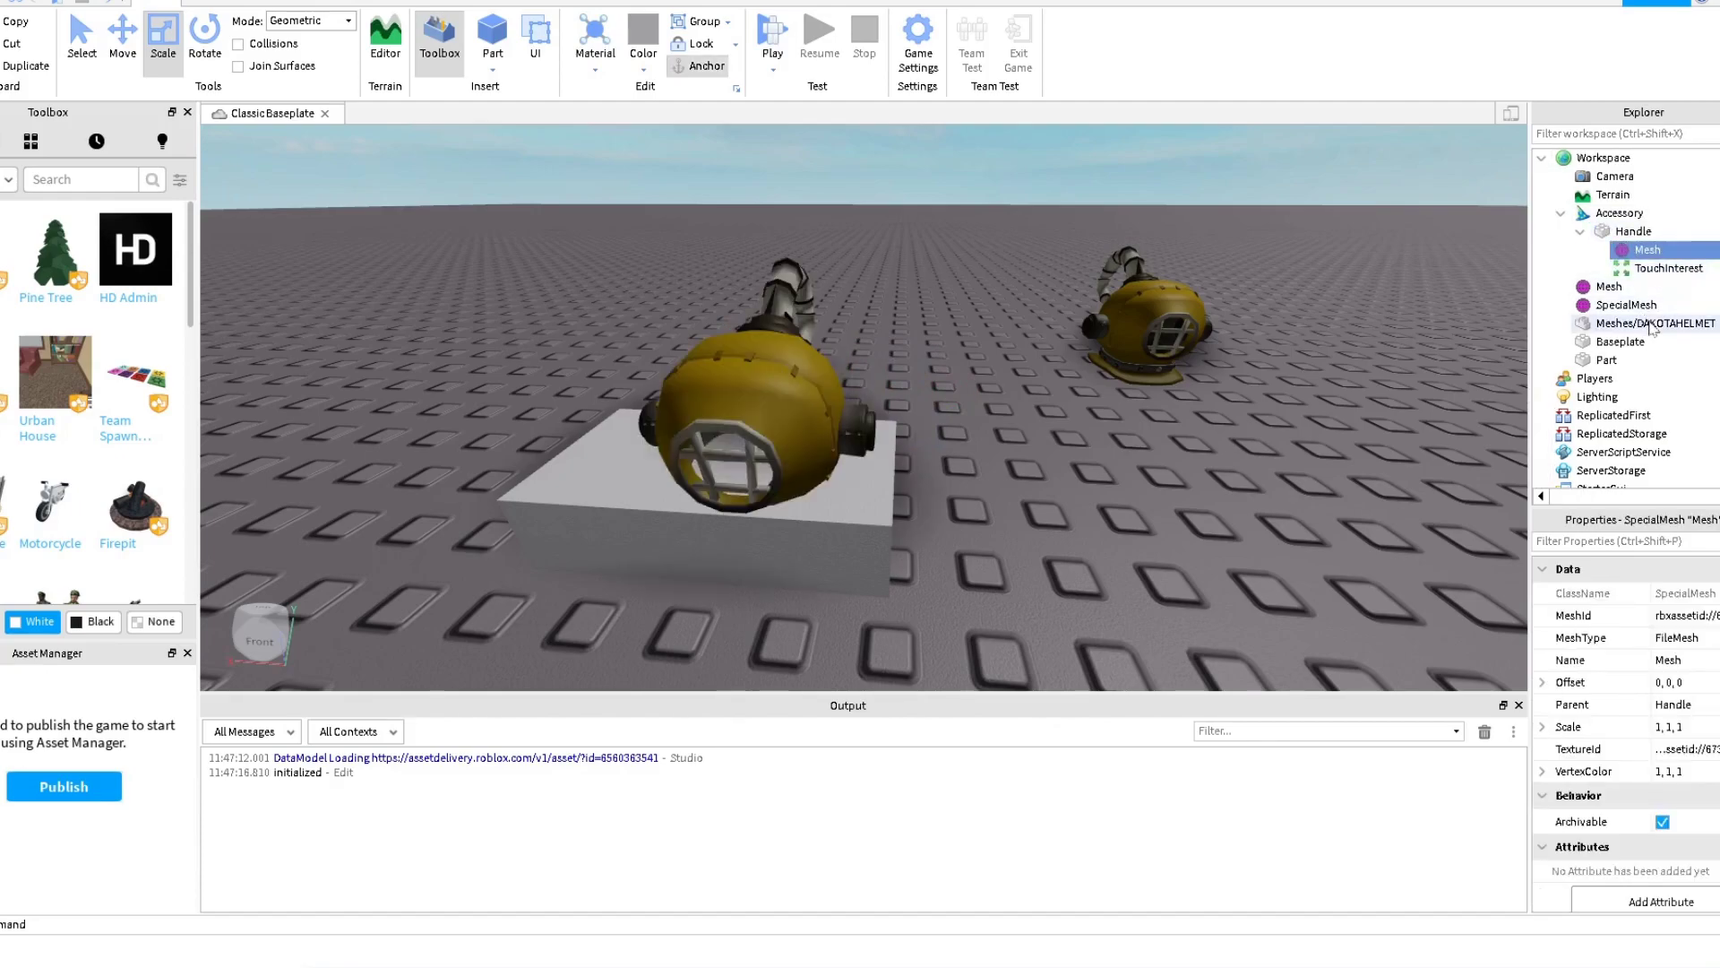
Move the Handle with its helmet mesh forward along the blue axis, clear of the grey block.
{"action": "right_click_drag", "start_coordinate": [981, 422], "coordinate": [1059, 419]}
{"action": "left_click", "coordinate": [1635, 232]}
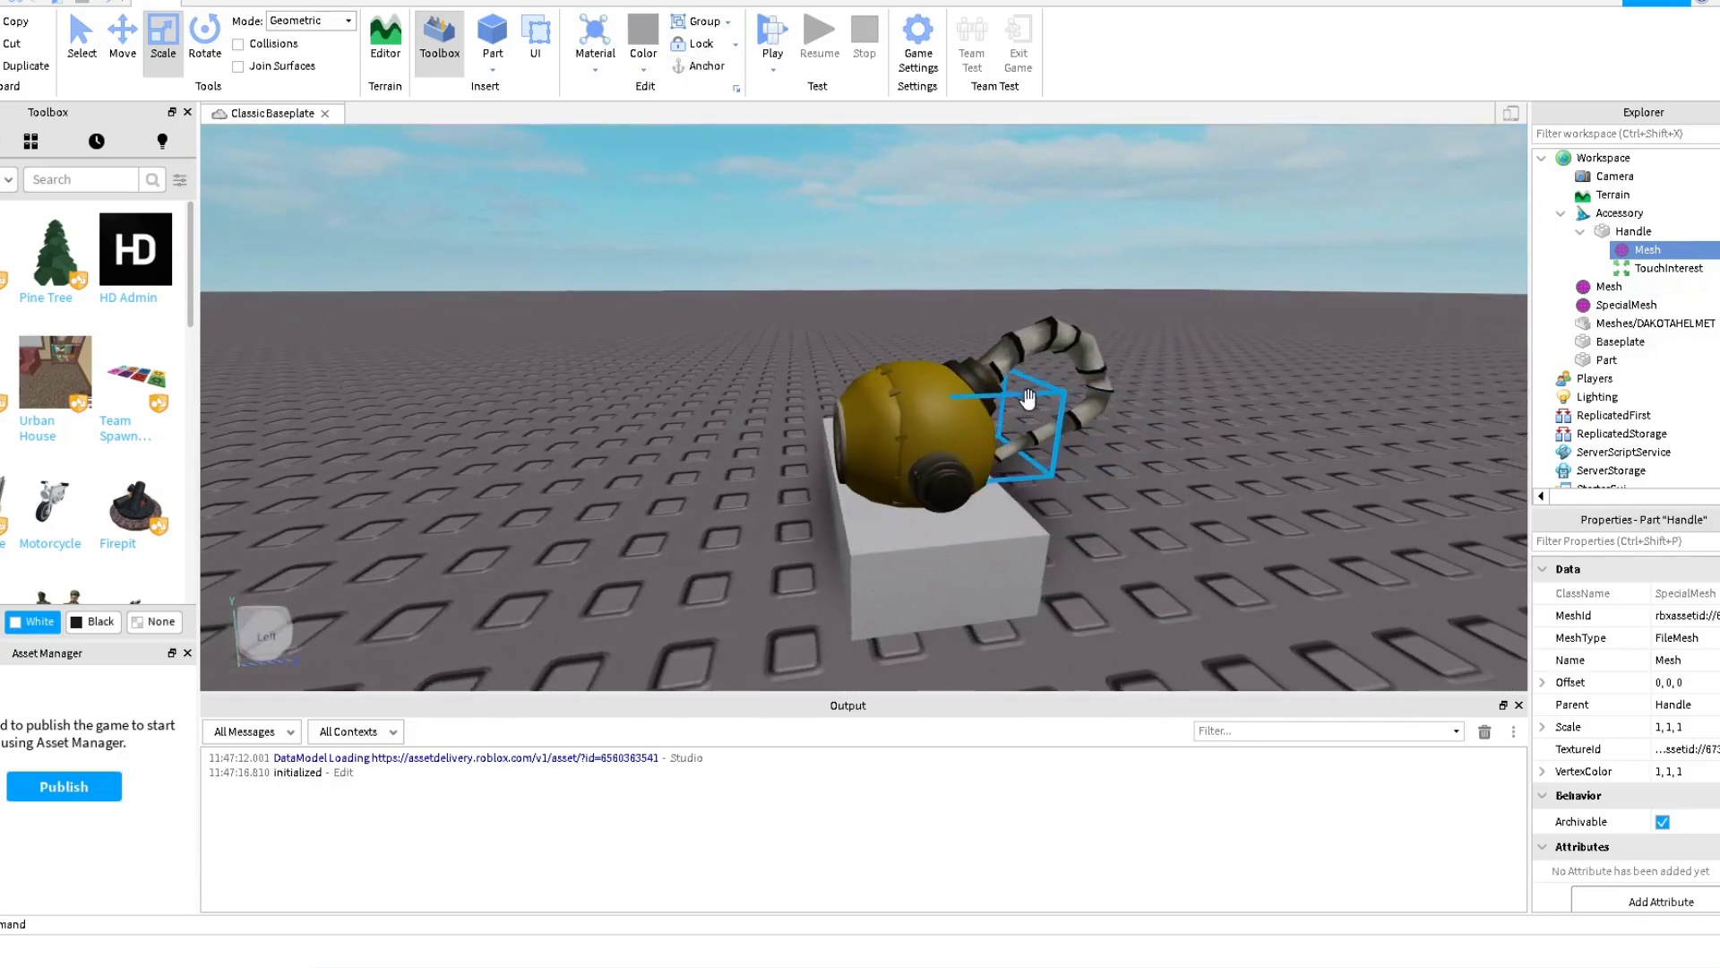
{"action": "left_click", "coordinate": [1643, 250]}
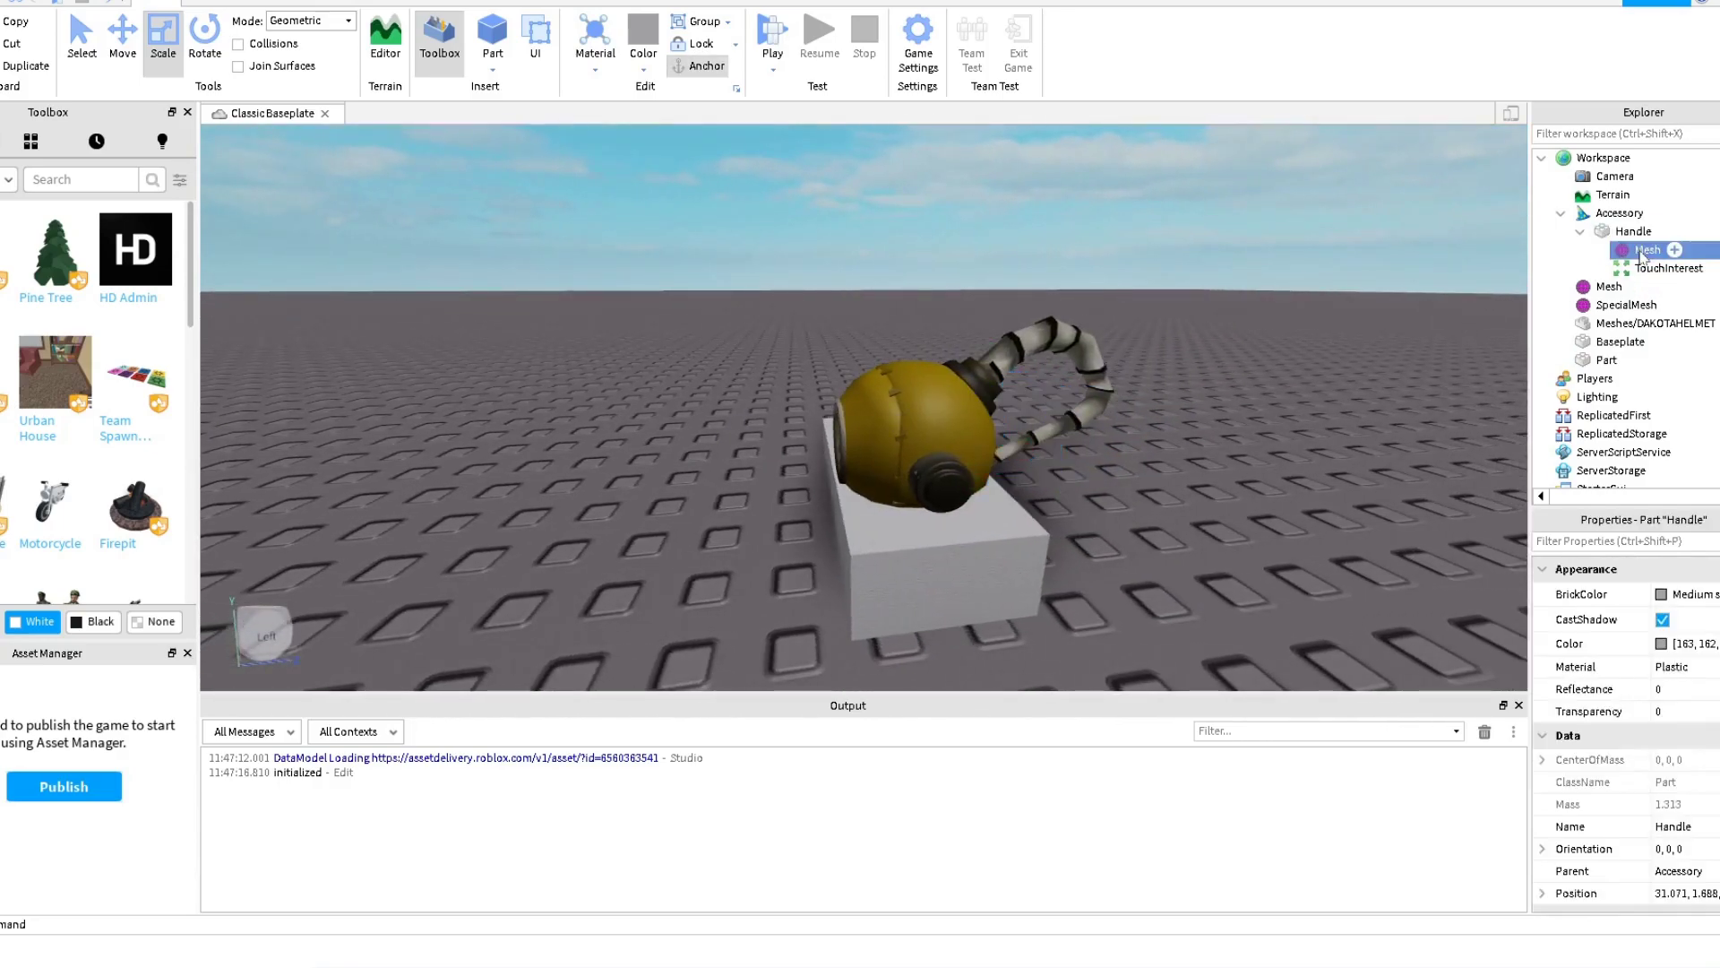
{"action": "left_click", "coordinate": [1660, 232]}
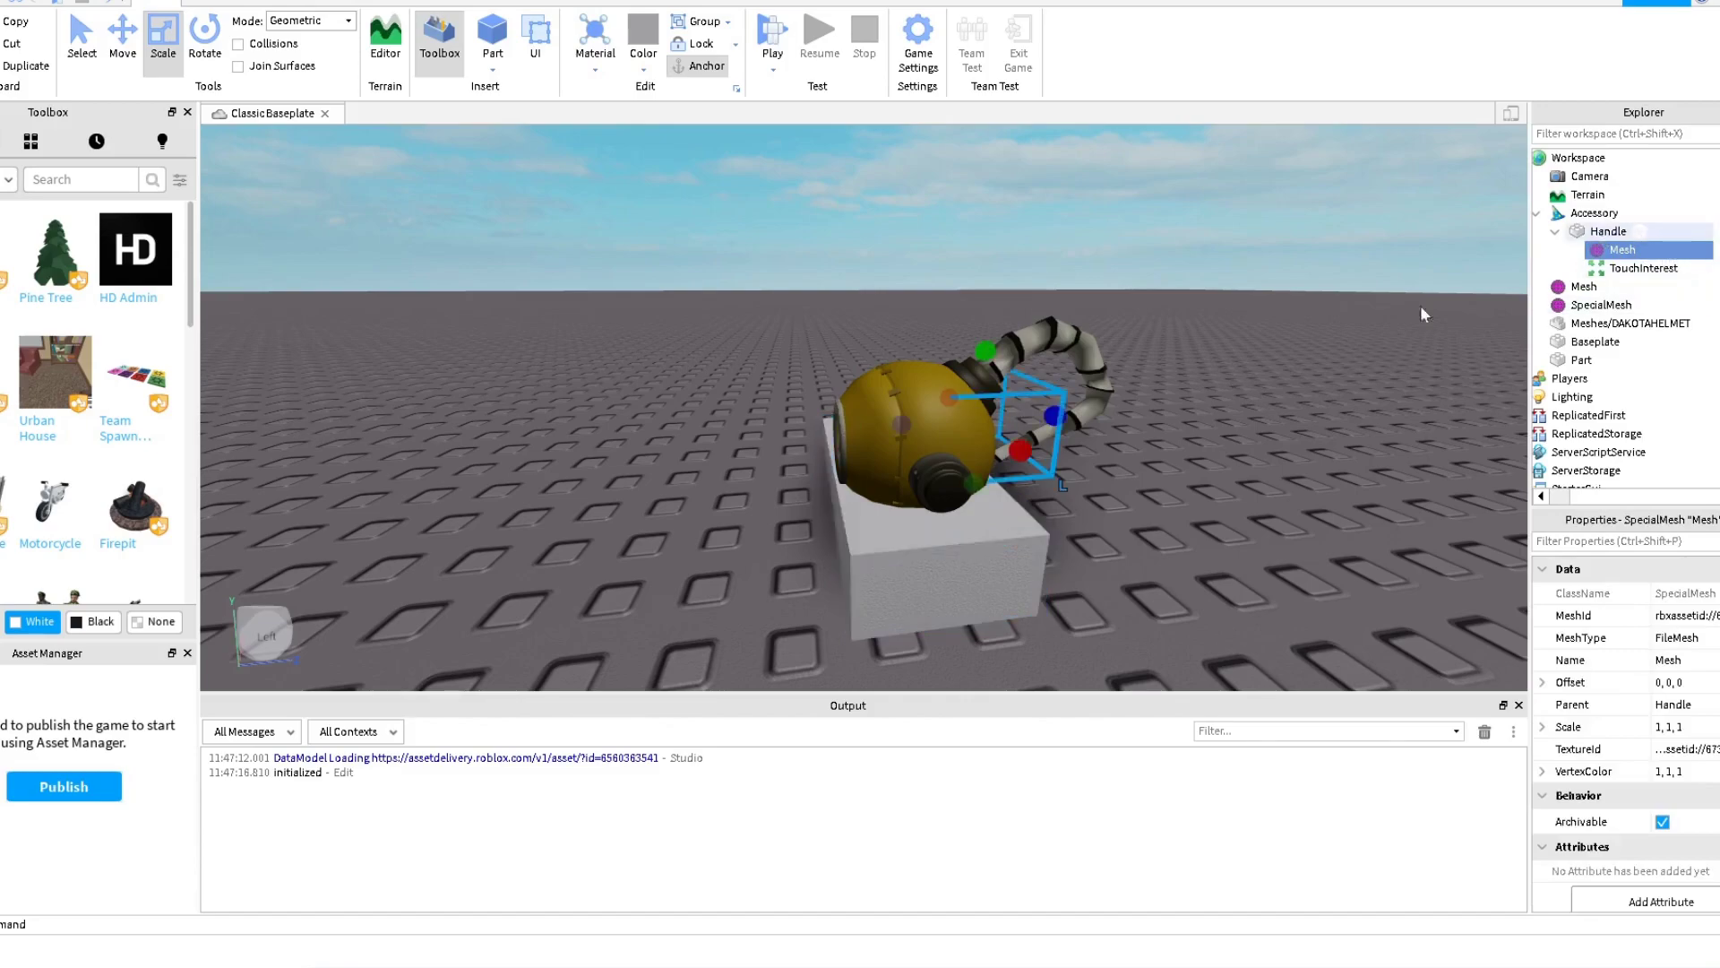
{"action": "left_click", "coordinate": [123, 35]}
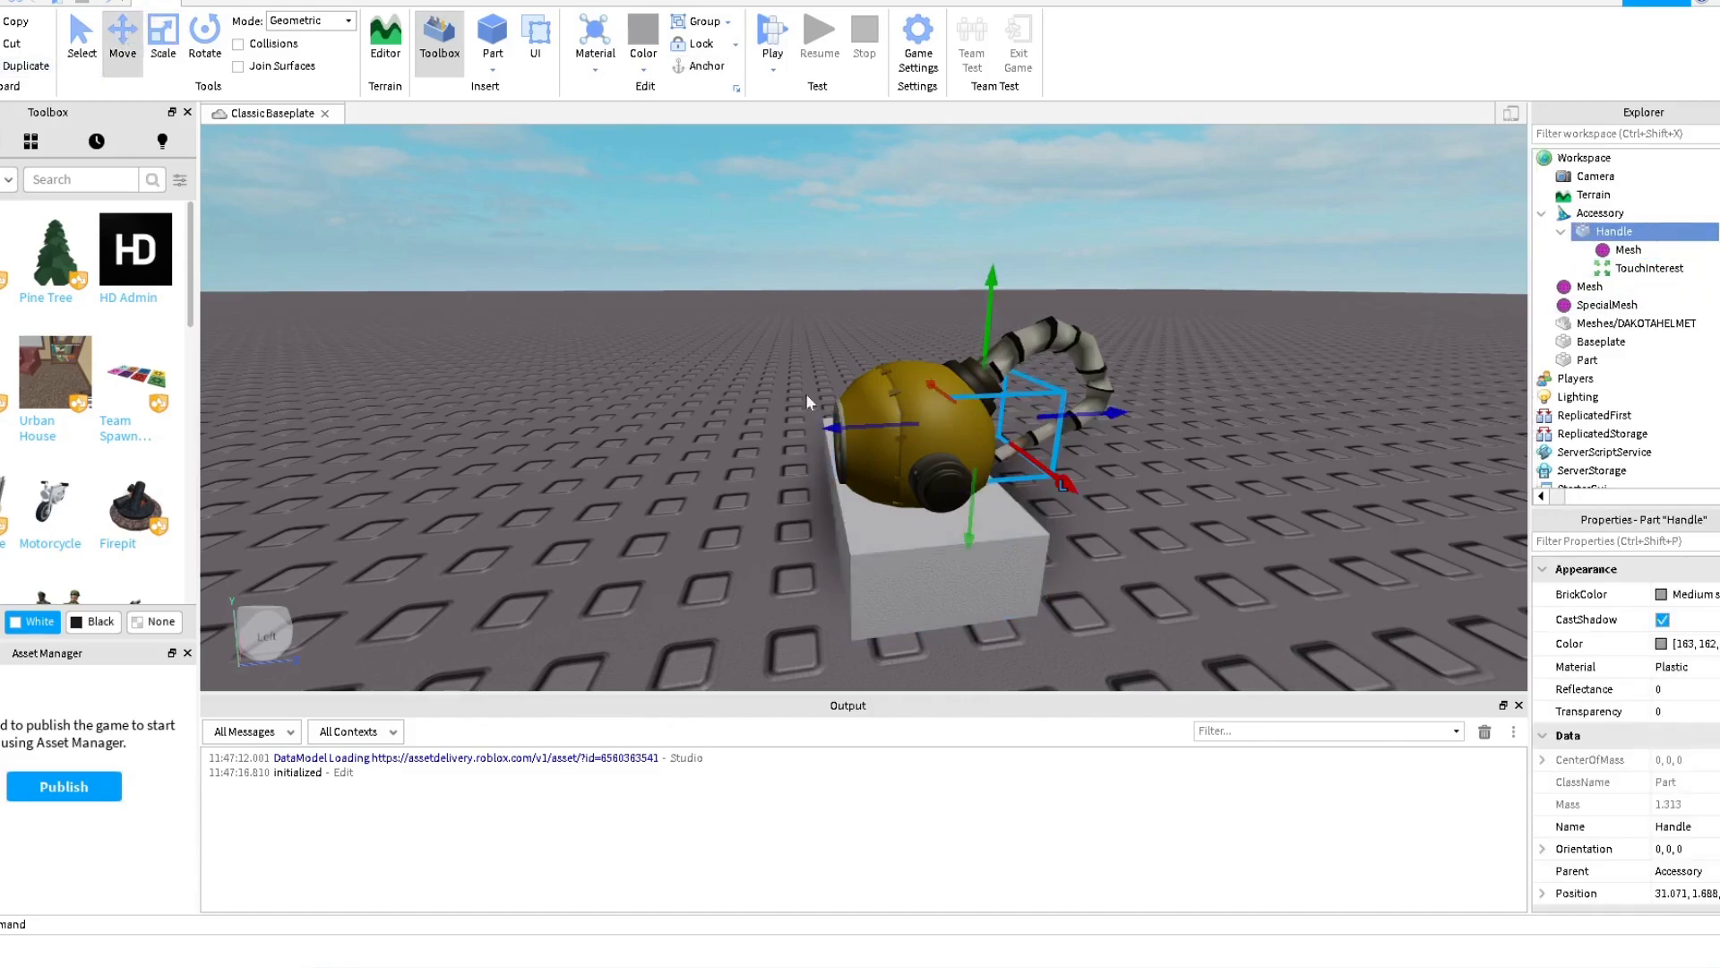
{"action": "left_click_drag", "start_coordinate": [838, 421], "coordinate": [510, 443]}
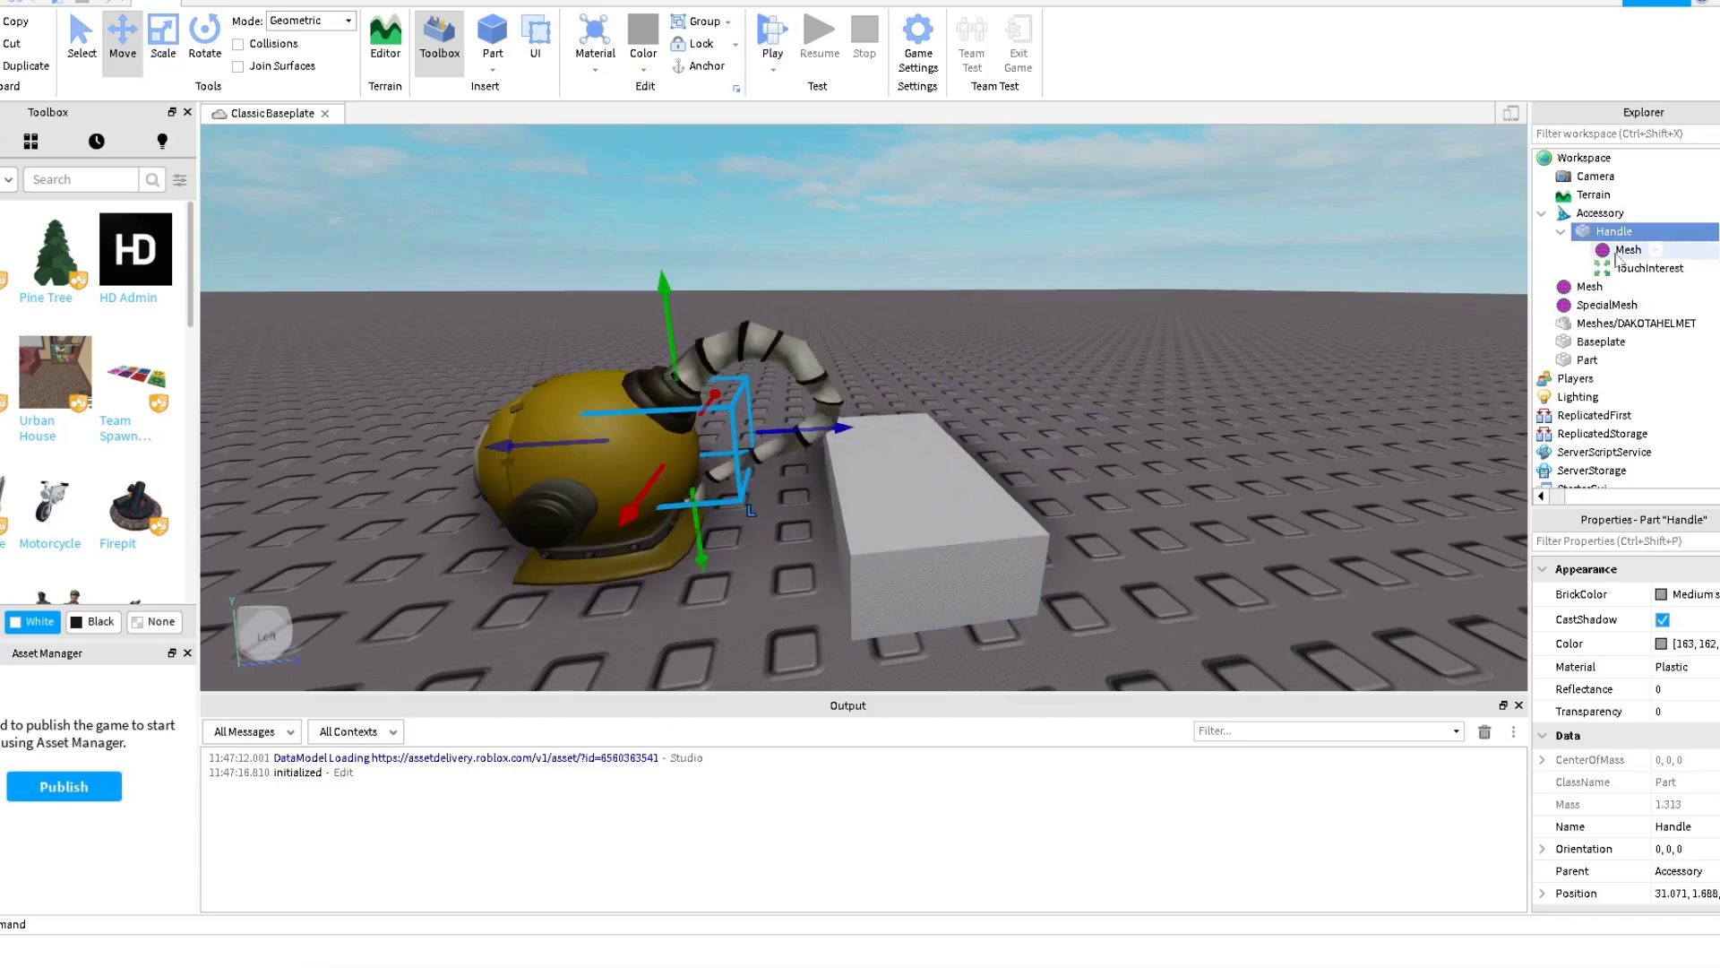
Nudge the Handle block further forward along the blue axis with its mesh parked under the Accessory, and put the mesh back inside the Handle.
{"action": "left_click_drag", "start_coordinate": [1620, 251], "coordinate": [1623, 214]}
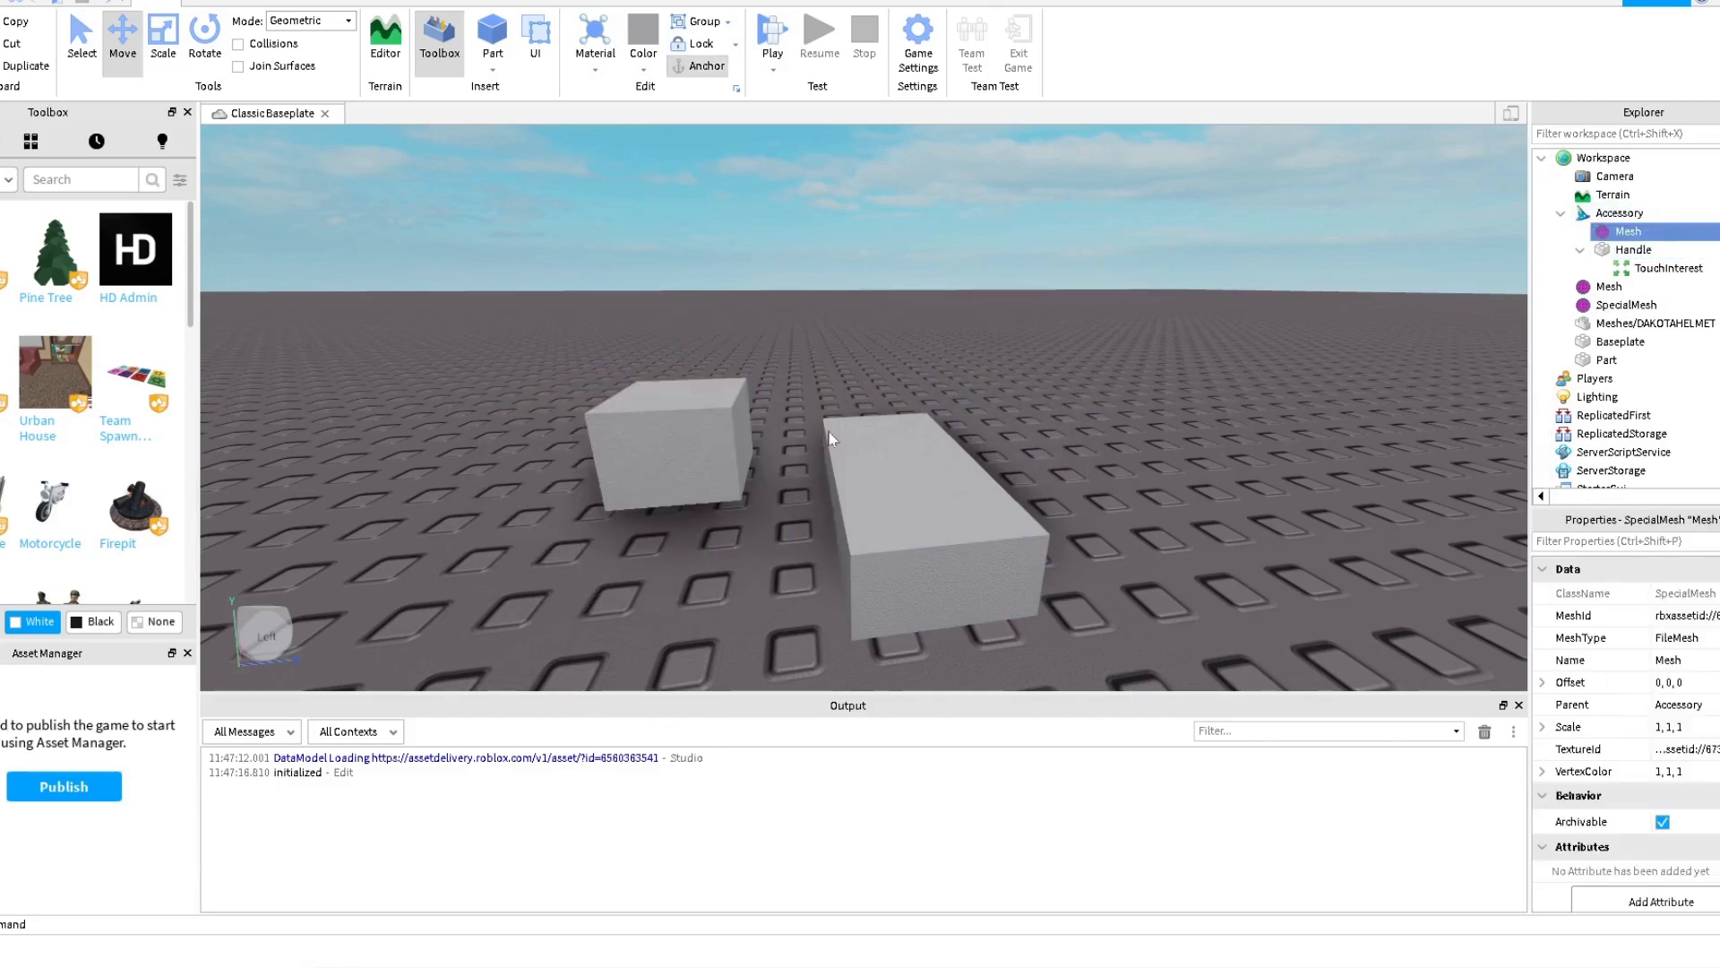
{"action": "left_click", "coordinate": [660, 441]}
{"action": "left_click_drag", "start_coordinate": [796, 435], "coordinate": [759, 434]}
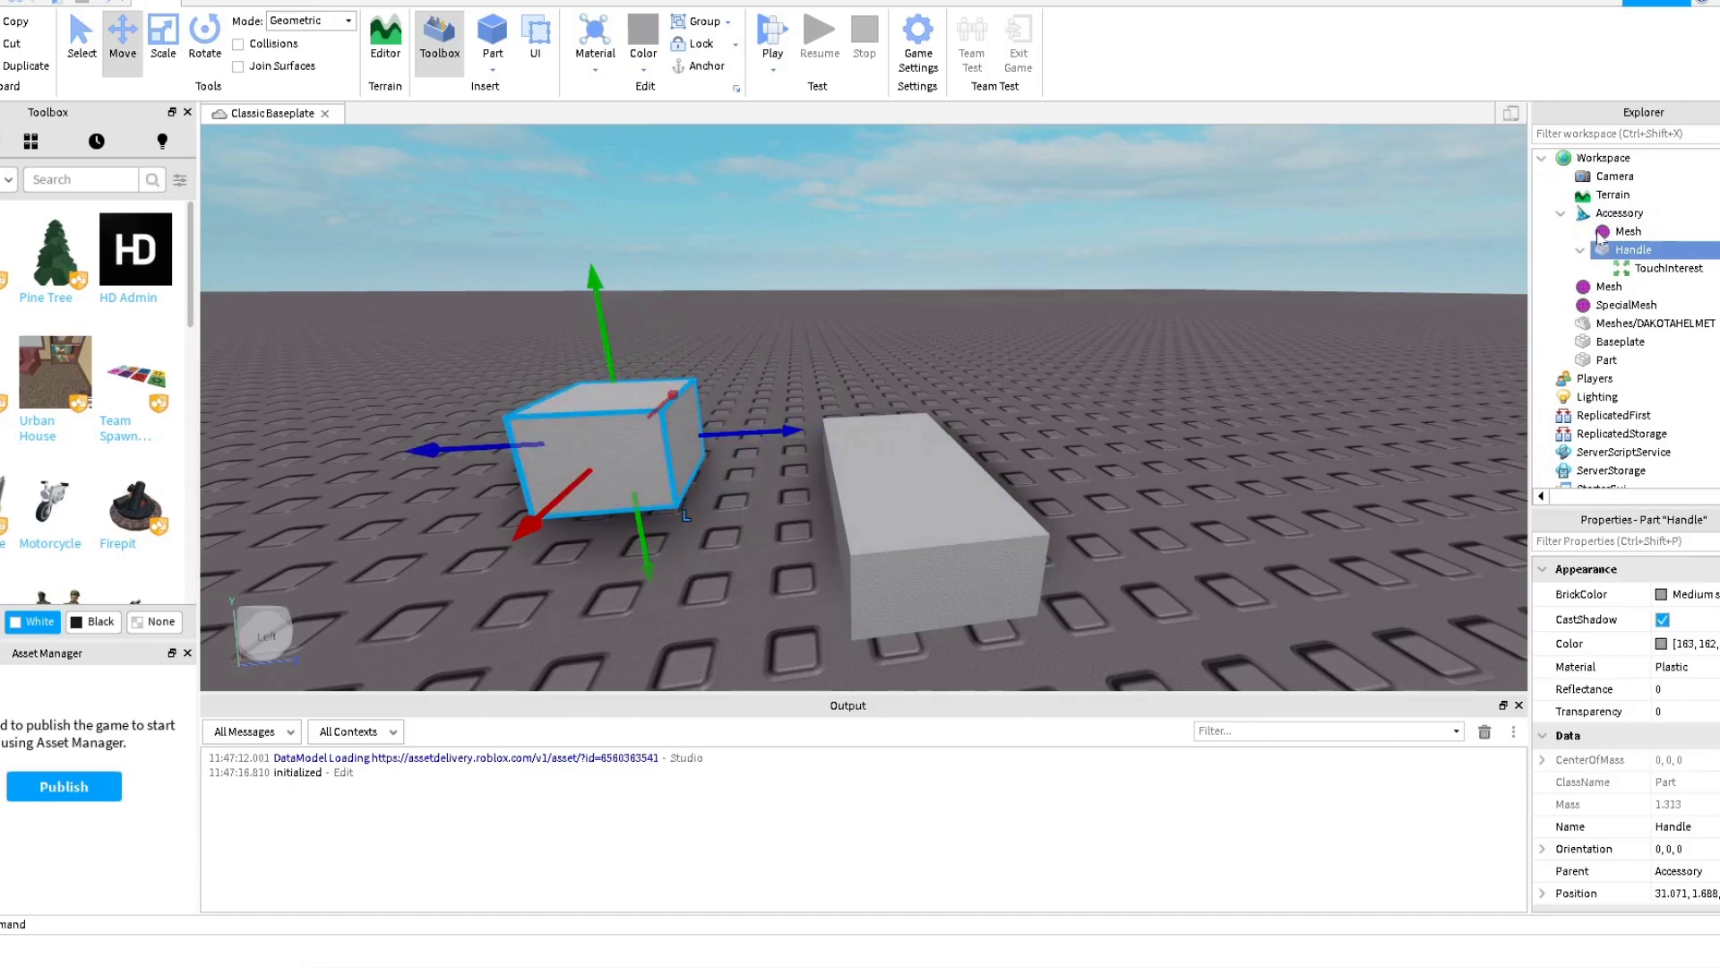
{"action": "left_click_drag", "start_coordinate": [1618, 234], "coordinate": [1627, 250]}
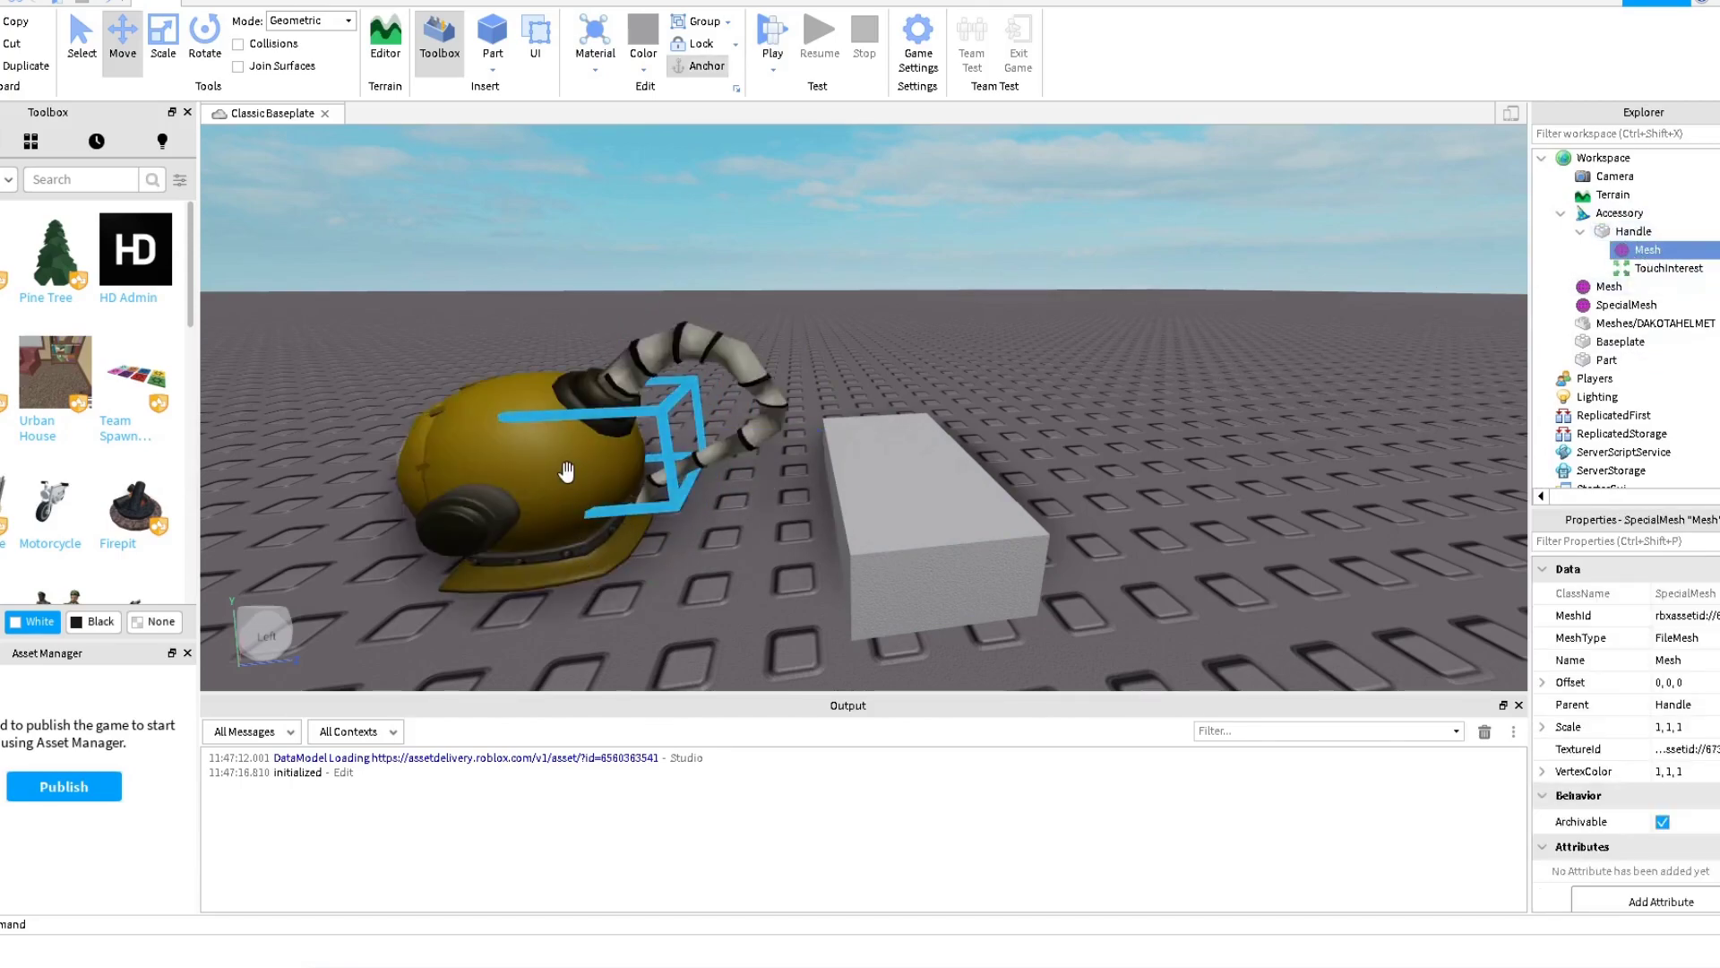
Try a Y offset of 2 on the Handle's helmet mesh, and undo it.
{"action": "key", "text": "a"}
{"action": "right_click_drag", "start_coordinate": [633, 526], "coordinate": [653, 525]}
{"action": "key", "text": "a"}
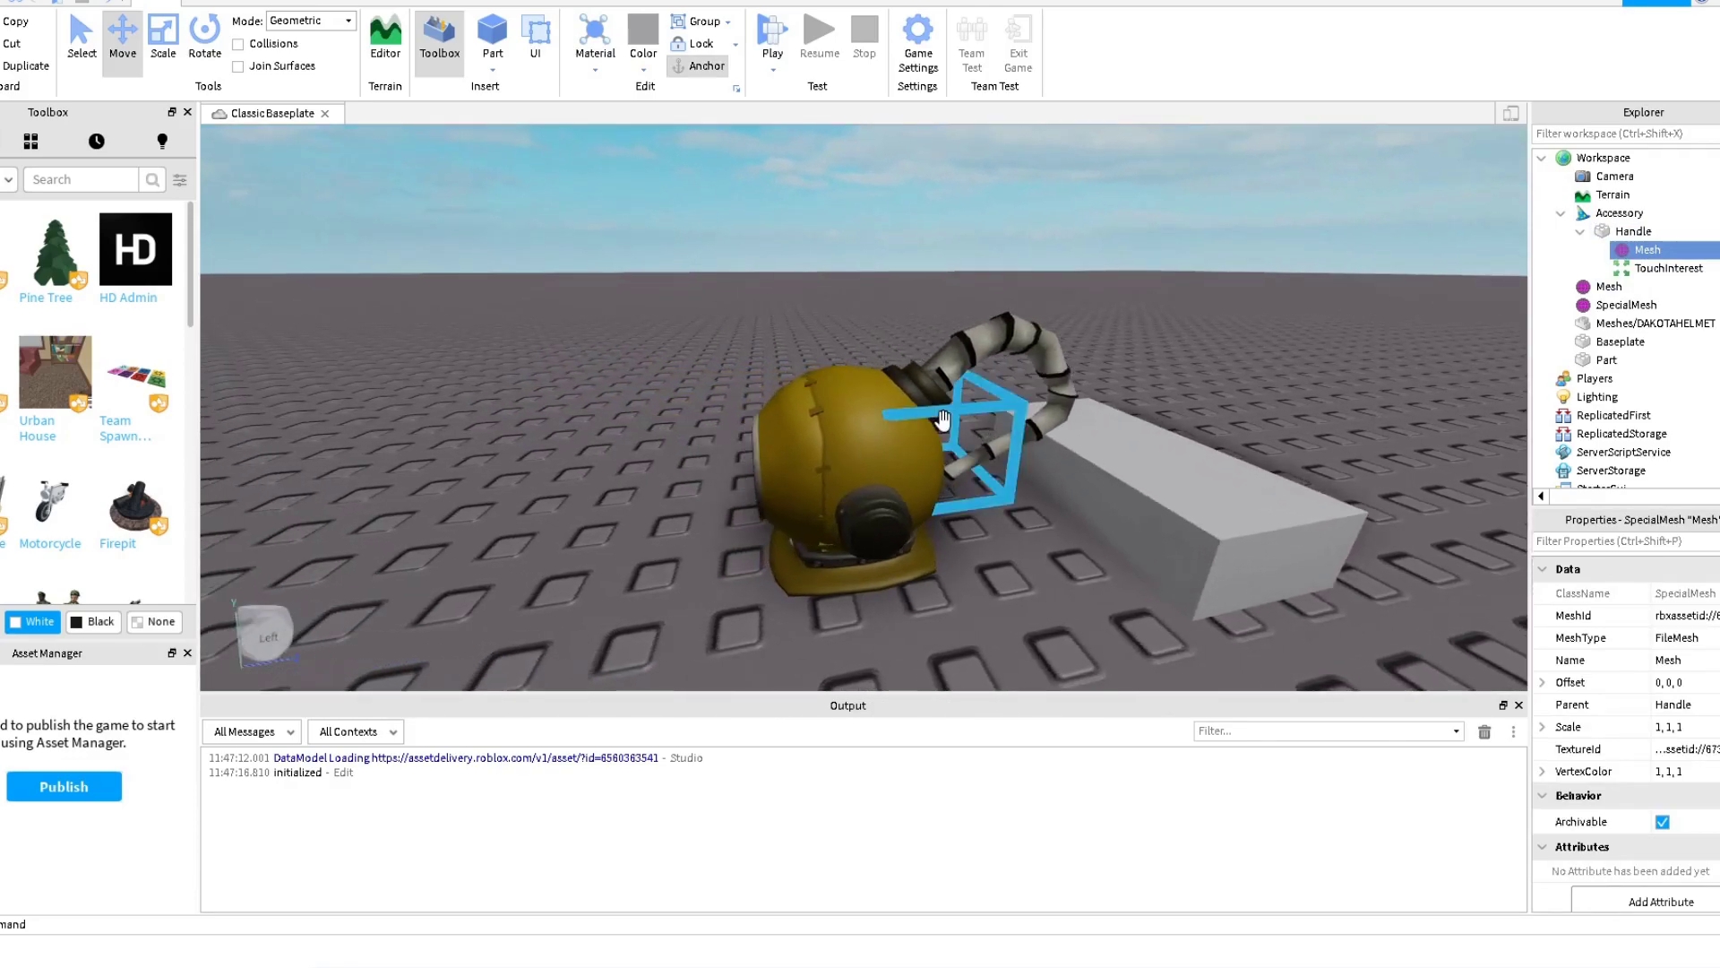
{"action": "right_click_drag", "start_coordinate": [972, 448], "coordinate": [1099, 413]}
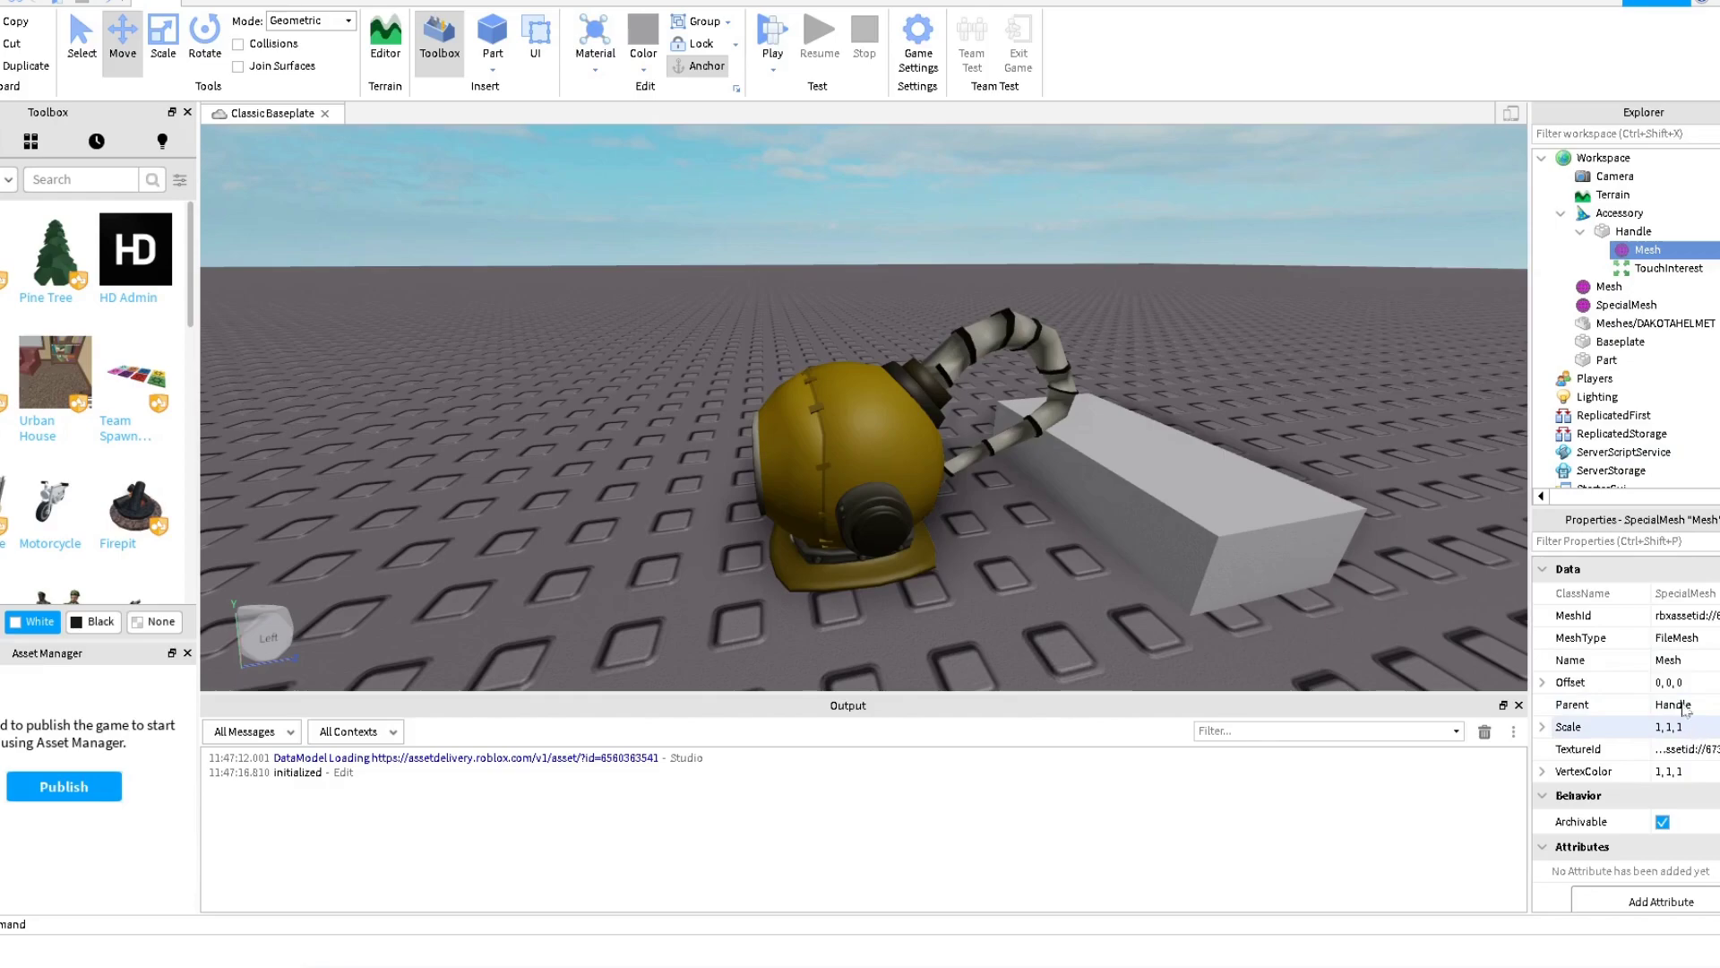
{"action": "left_click", "coordinate": [1542, 687]}
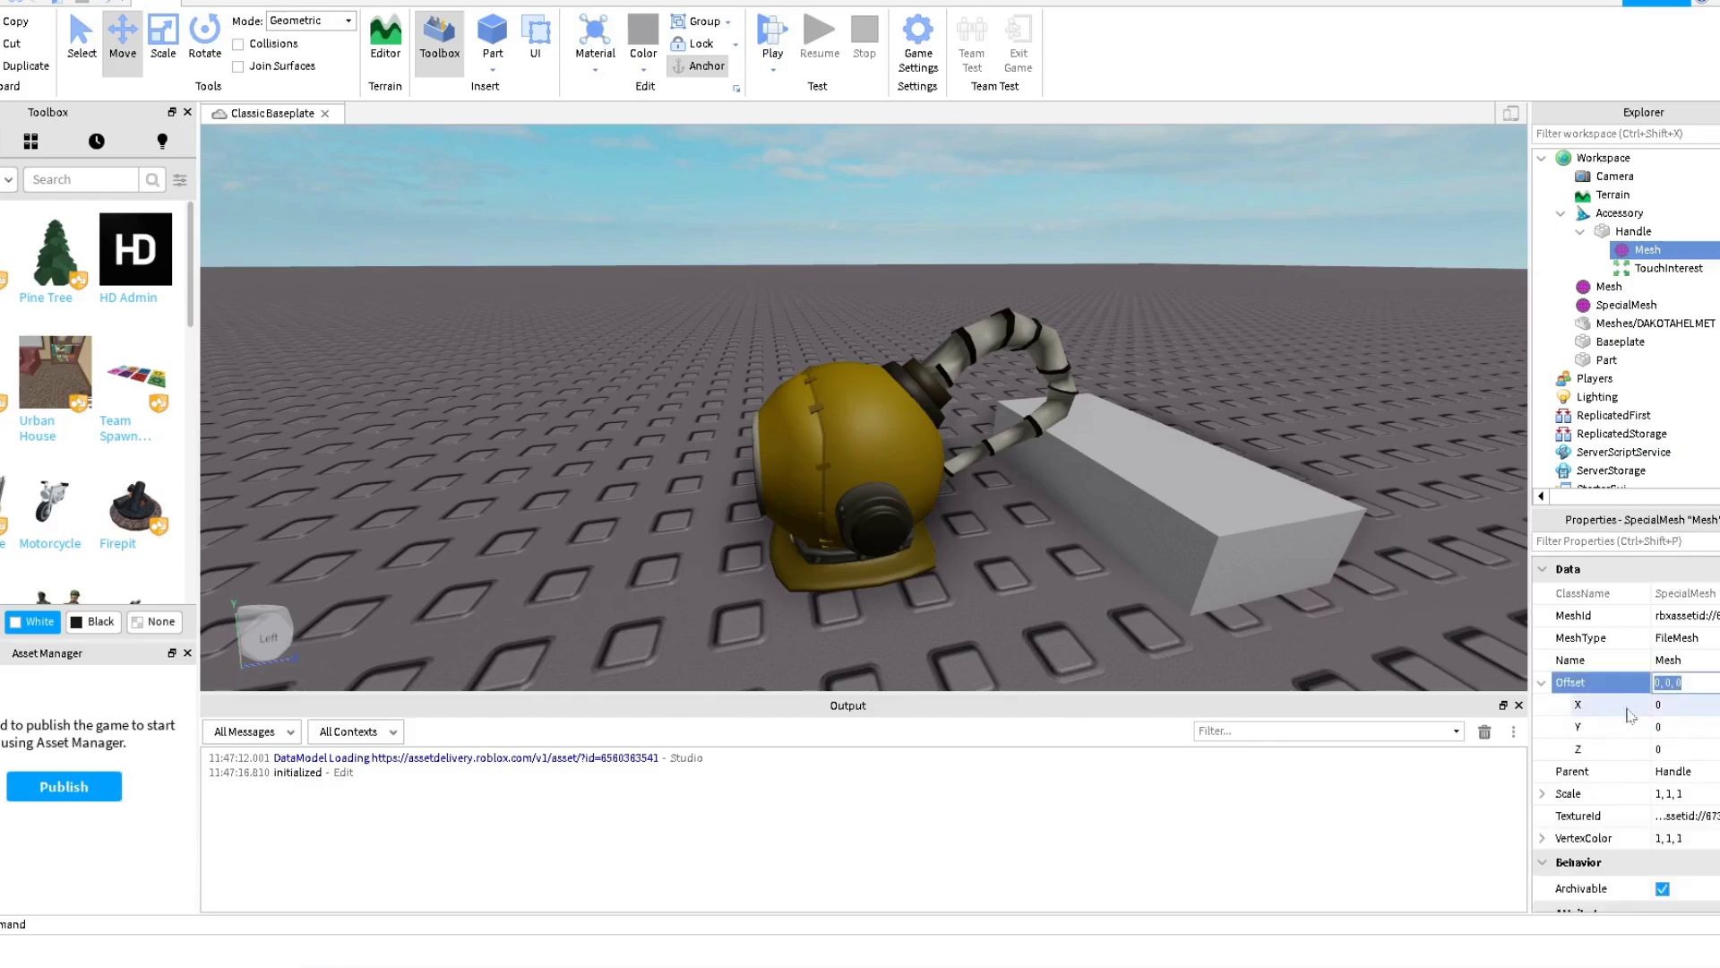
{"action": "left_click", "coordinate": [1662, 727]}
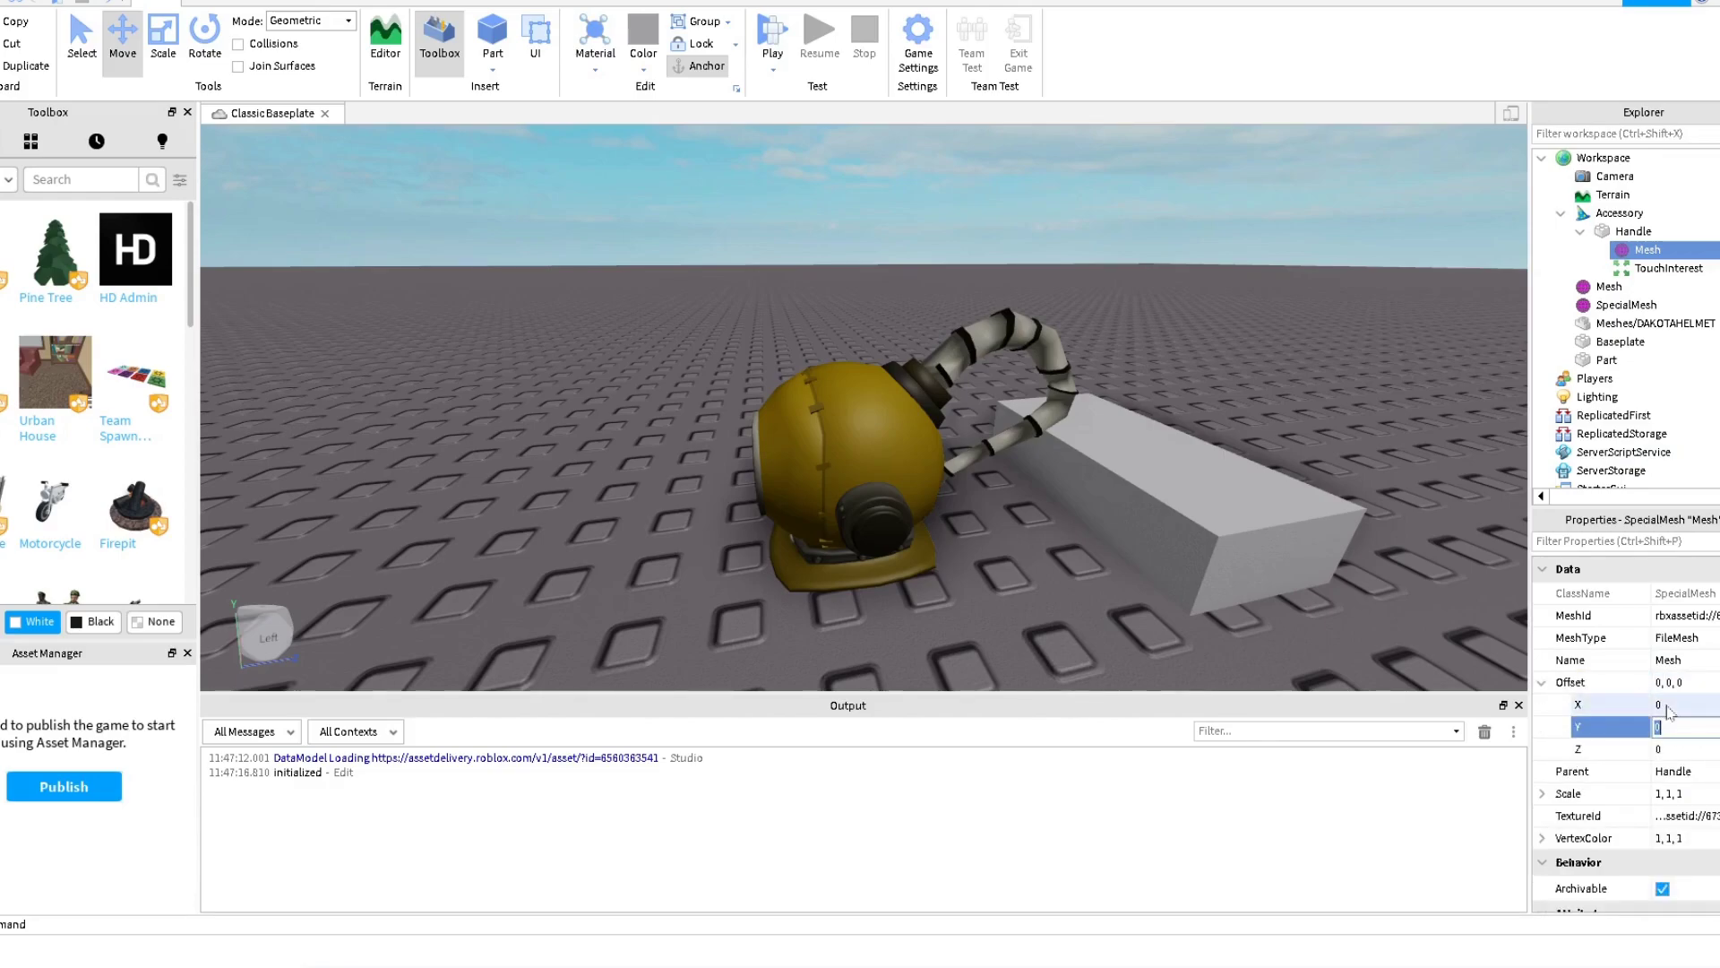
{"action": "type", "text": "2"}
{"action": "key", "text": "Return"}
{"action": "key", "text": "ctrl+z"}
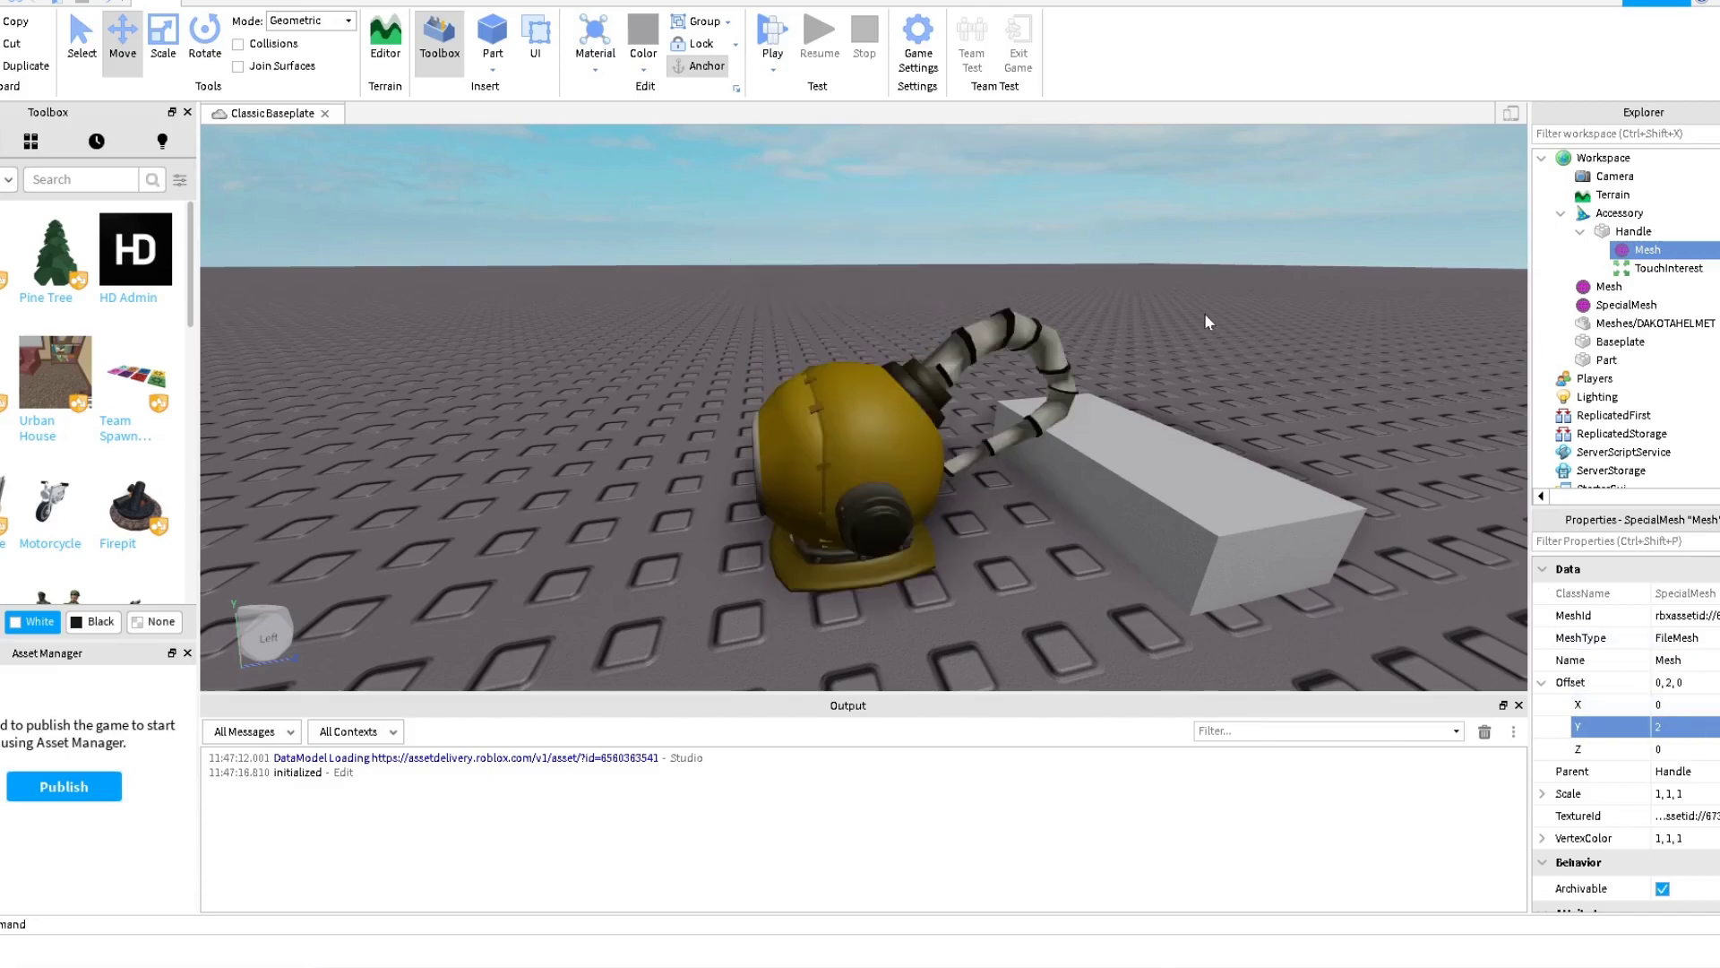
Try changing the Handle part's Position Z to 10, and undo it.
{"action": "left_click", "coordinate": [1632, 232]}
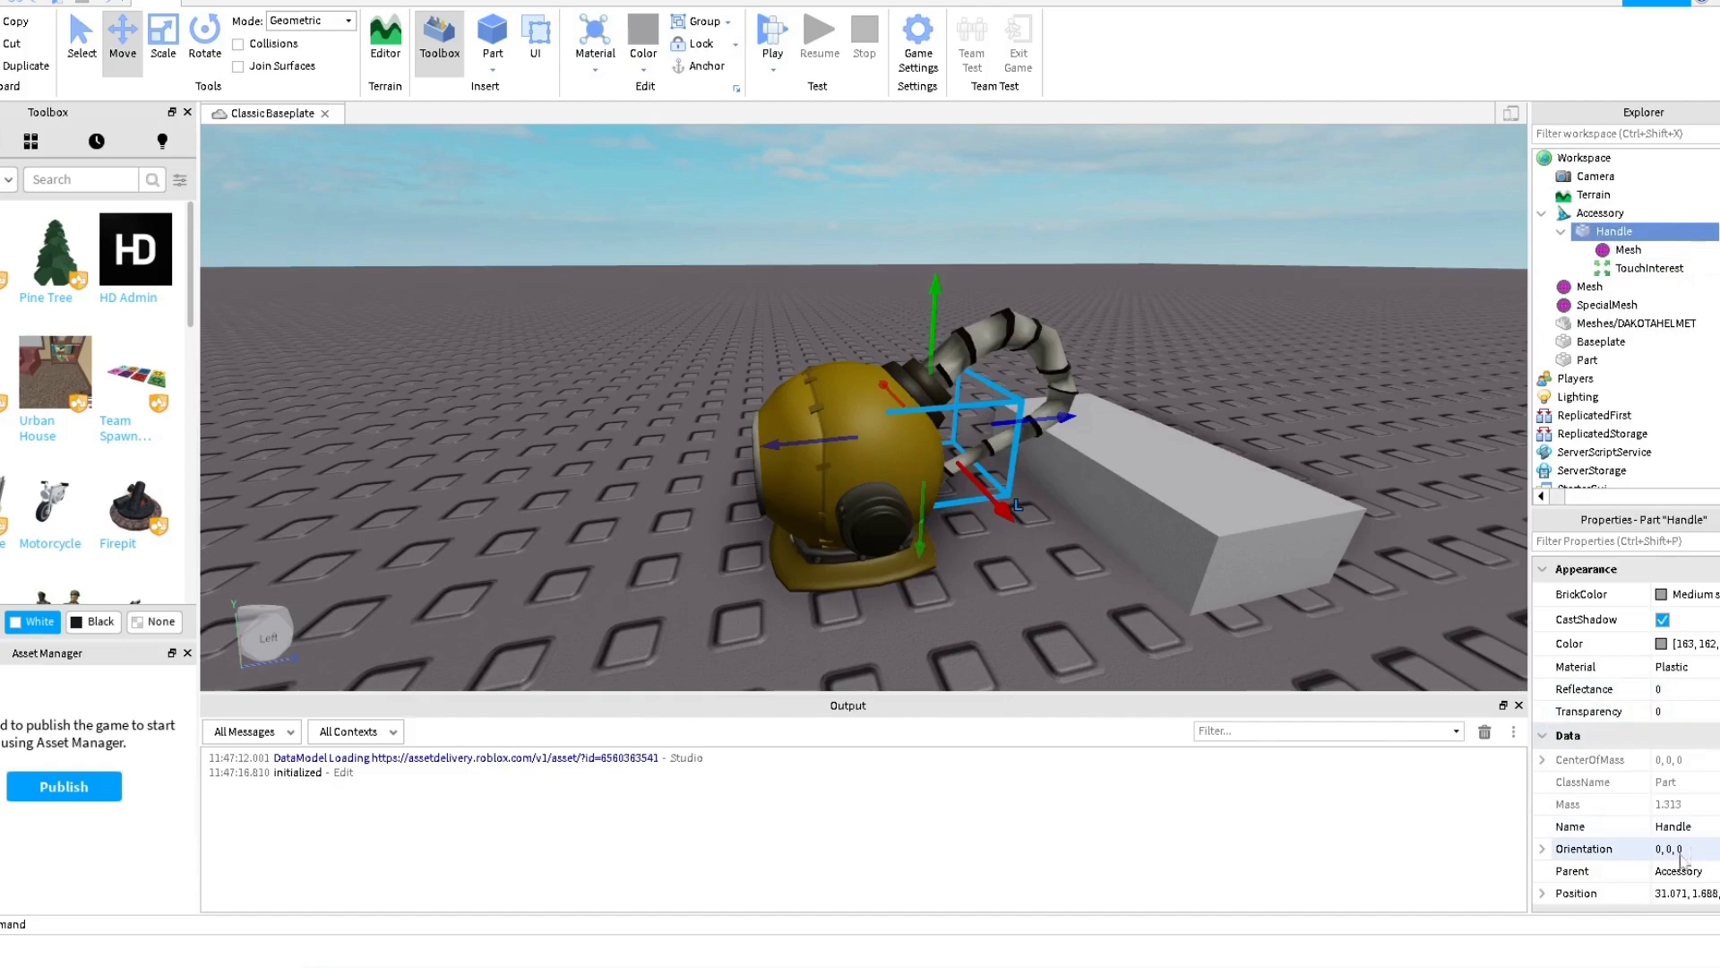
{"action": "scroll", "coordinate": [1679, 856], "scroll_direction": "down", "scroll_amount": 2}
{"action": "left_click", "coordinate": [1543, 755]}
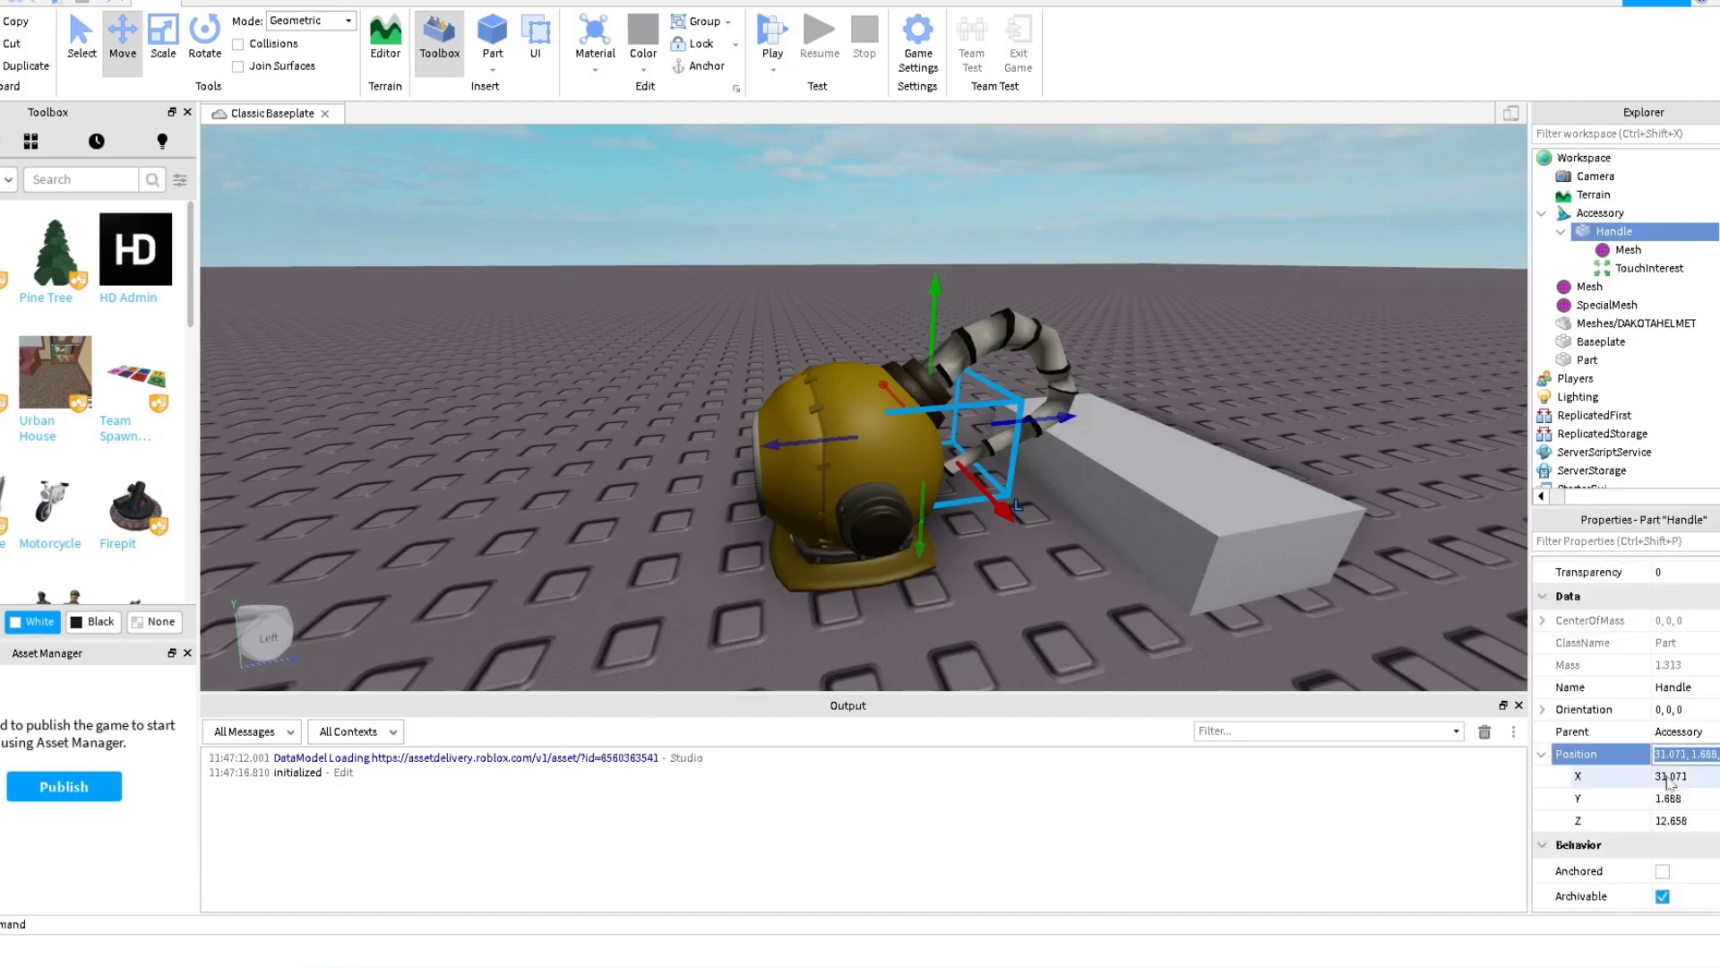
{"action": "left_click", "coordinate": [1696, 798]}
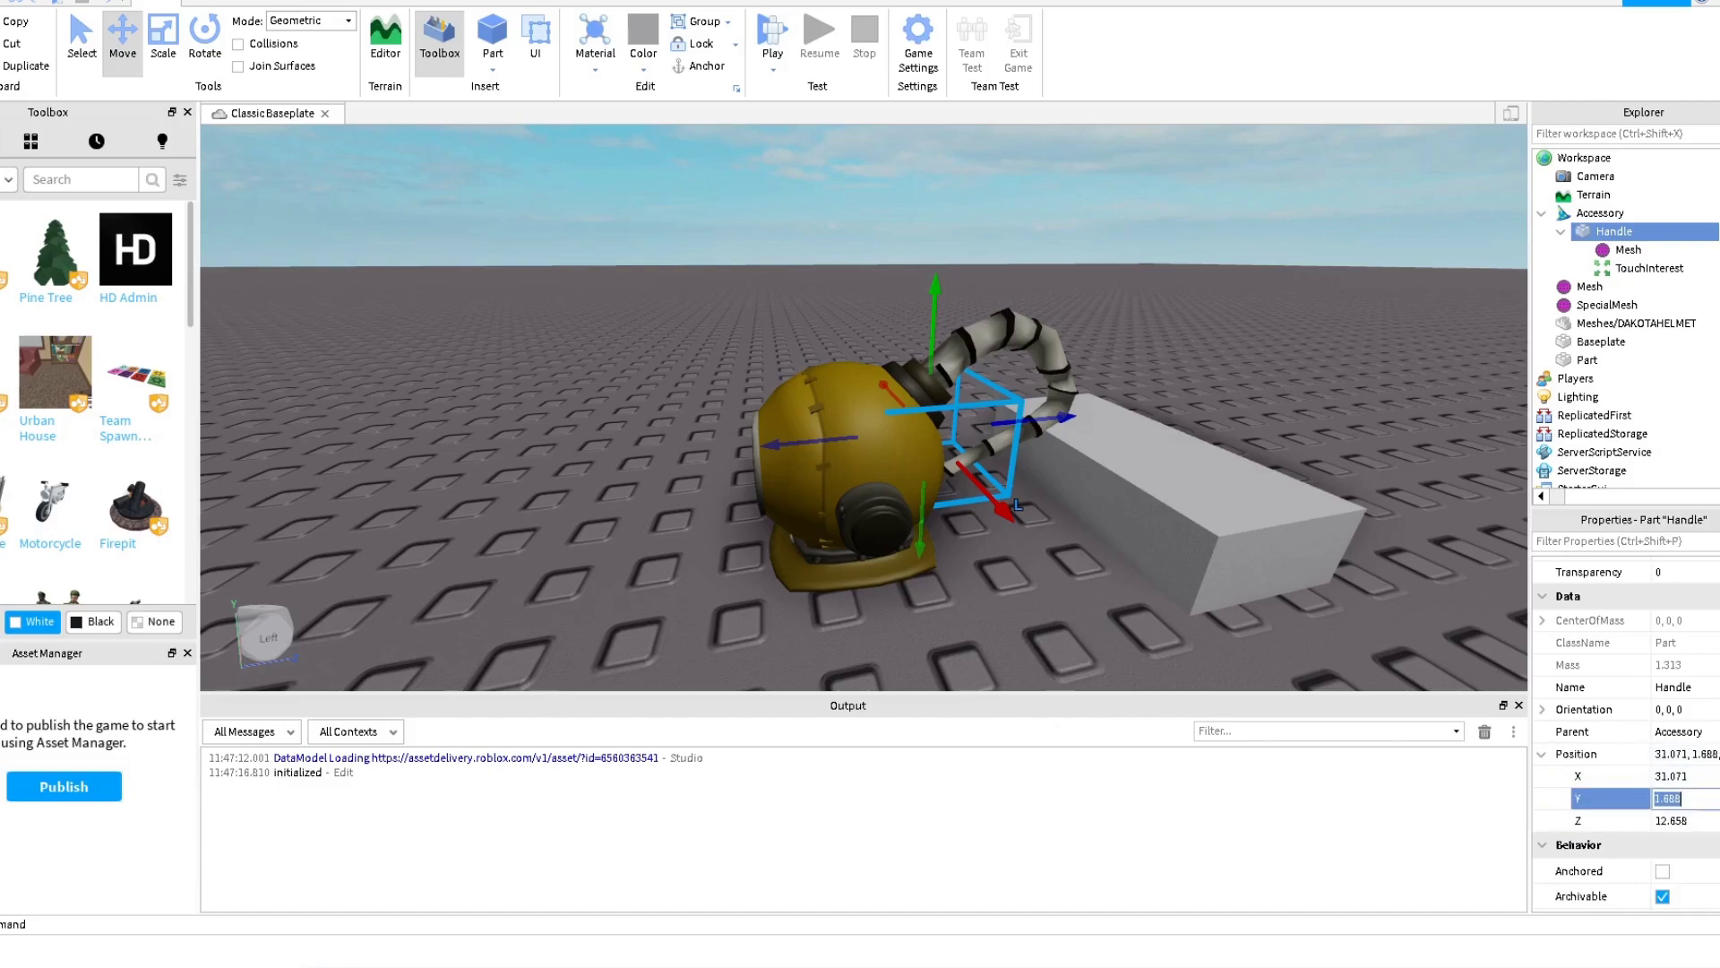
{"action": "left_click", "coordinate": [1692, 777]}
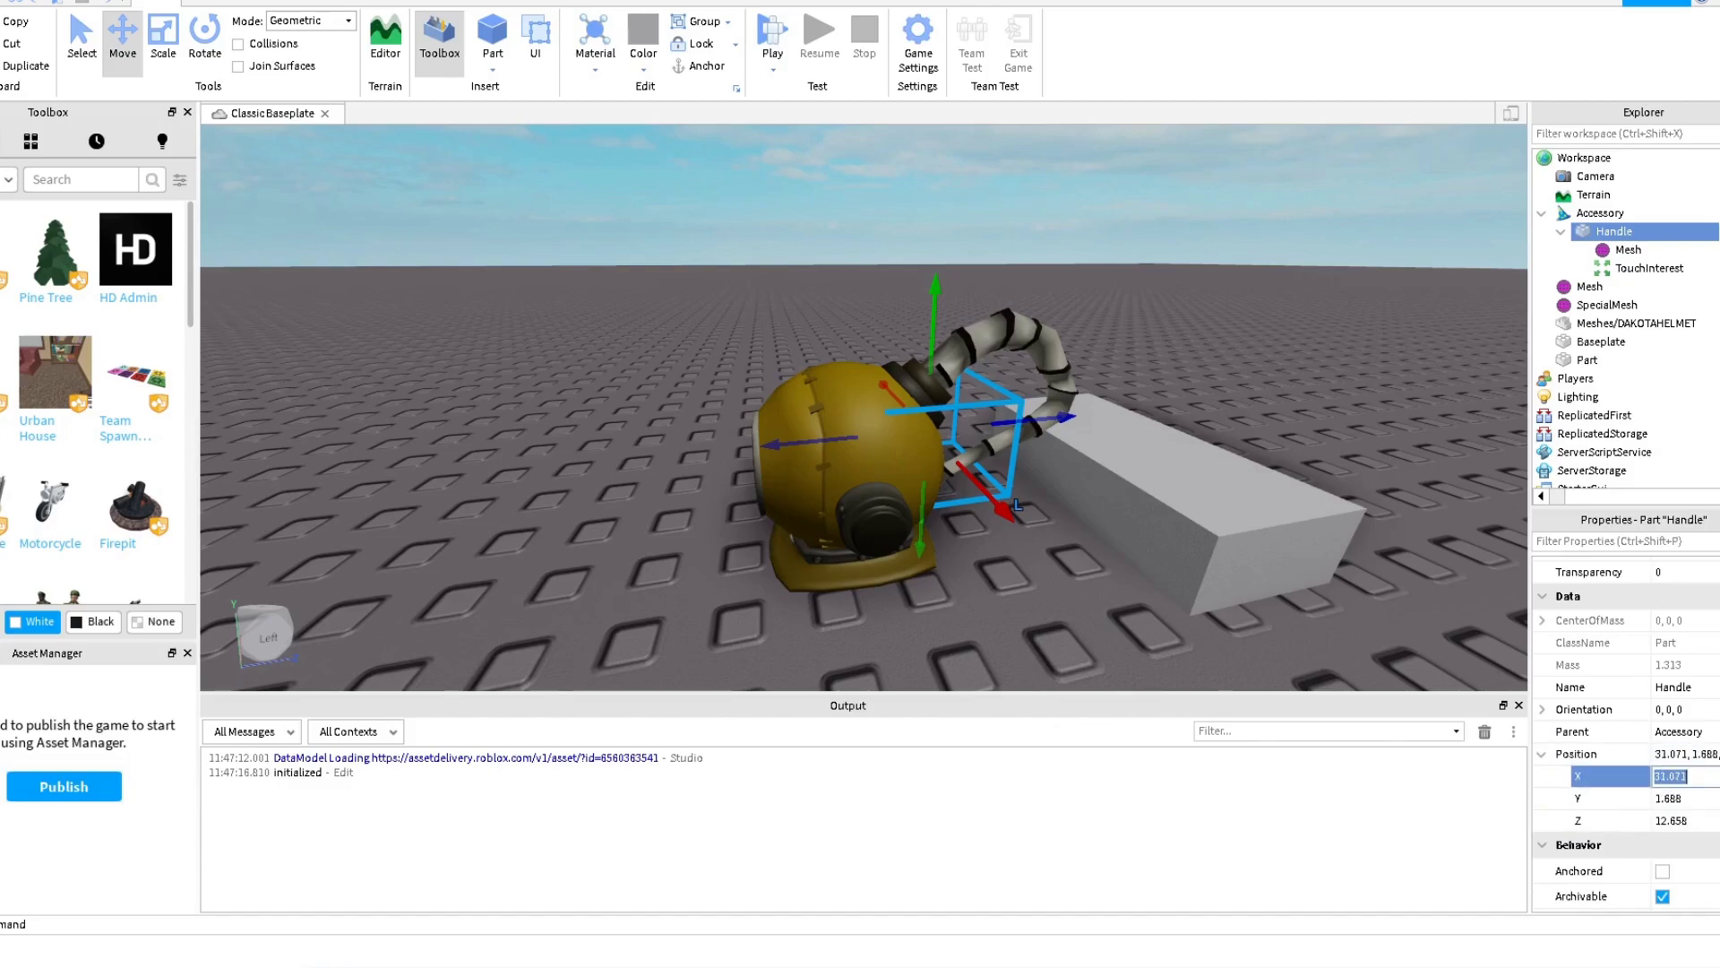
{"action": "left_click", "coordinate": [1670, 798]}
{"action": "left_click", "coordinate": [1671, 821]}
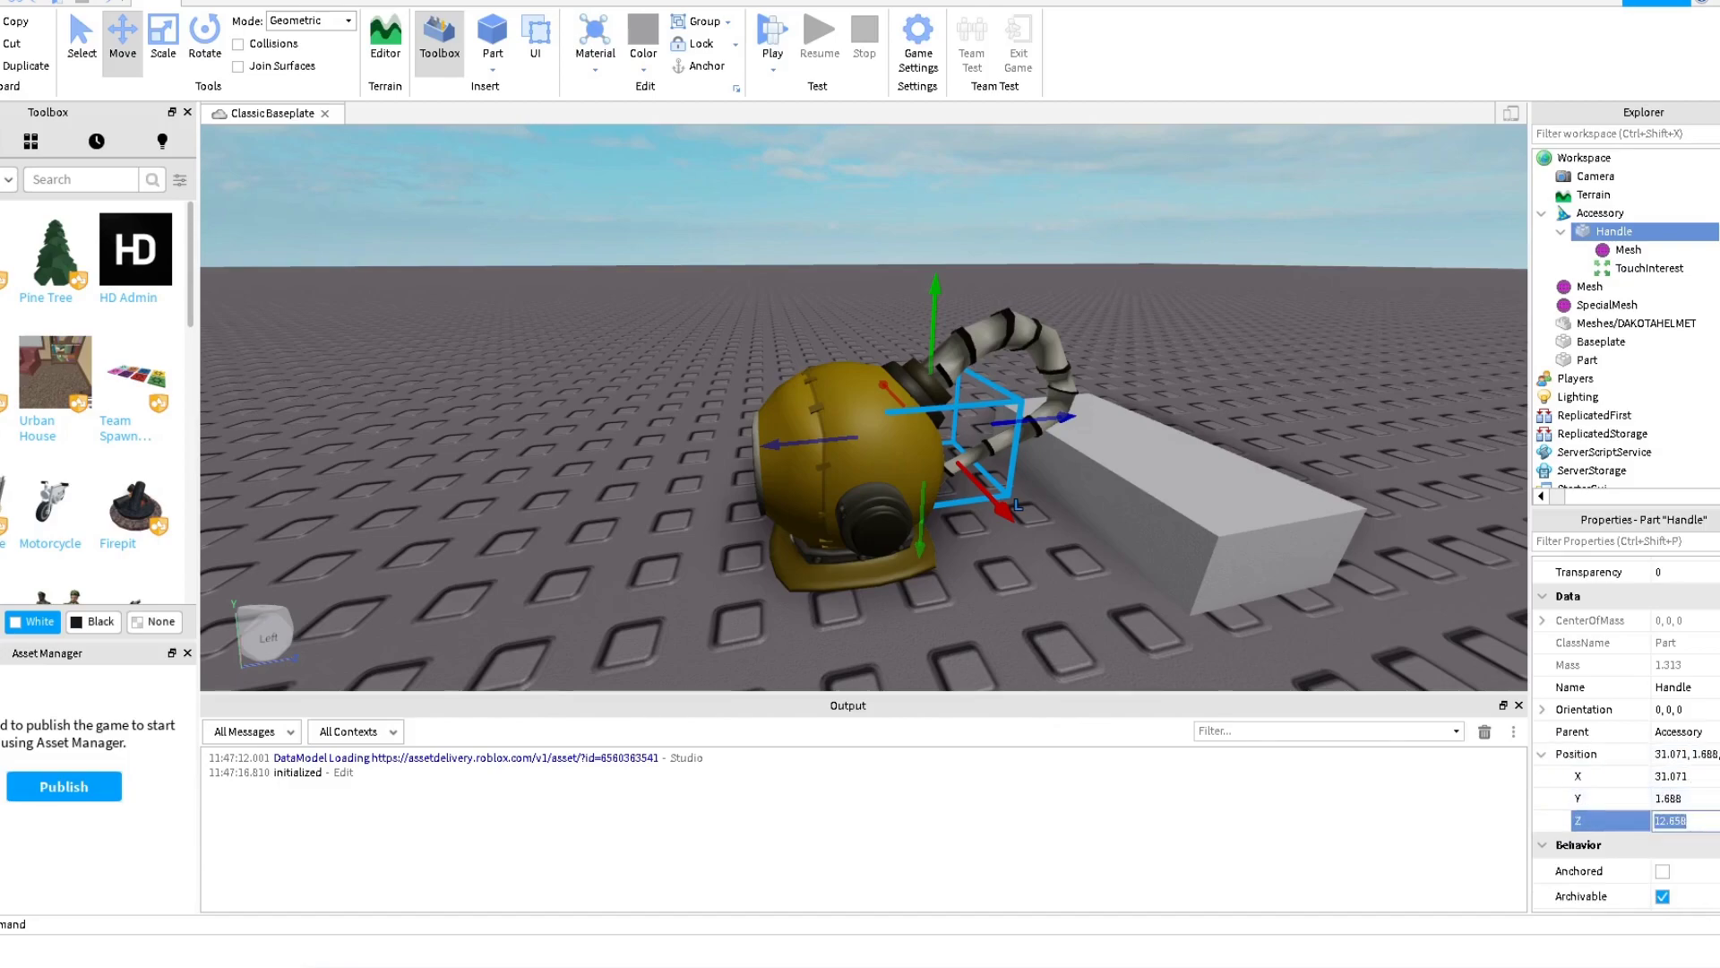
{"action": "type", "text": "10"}
{"action": "key", "text": "Return"}
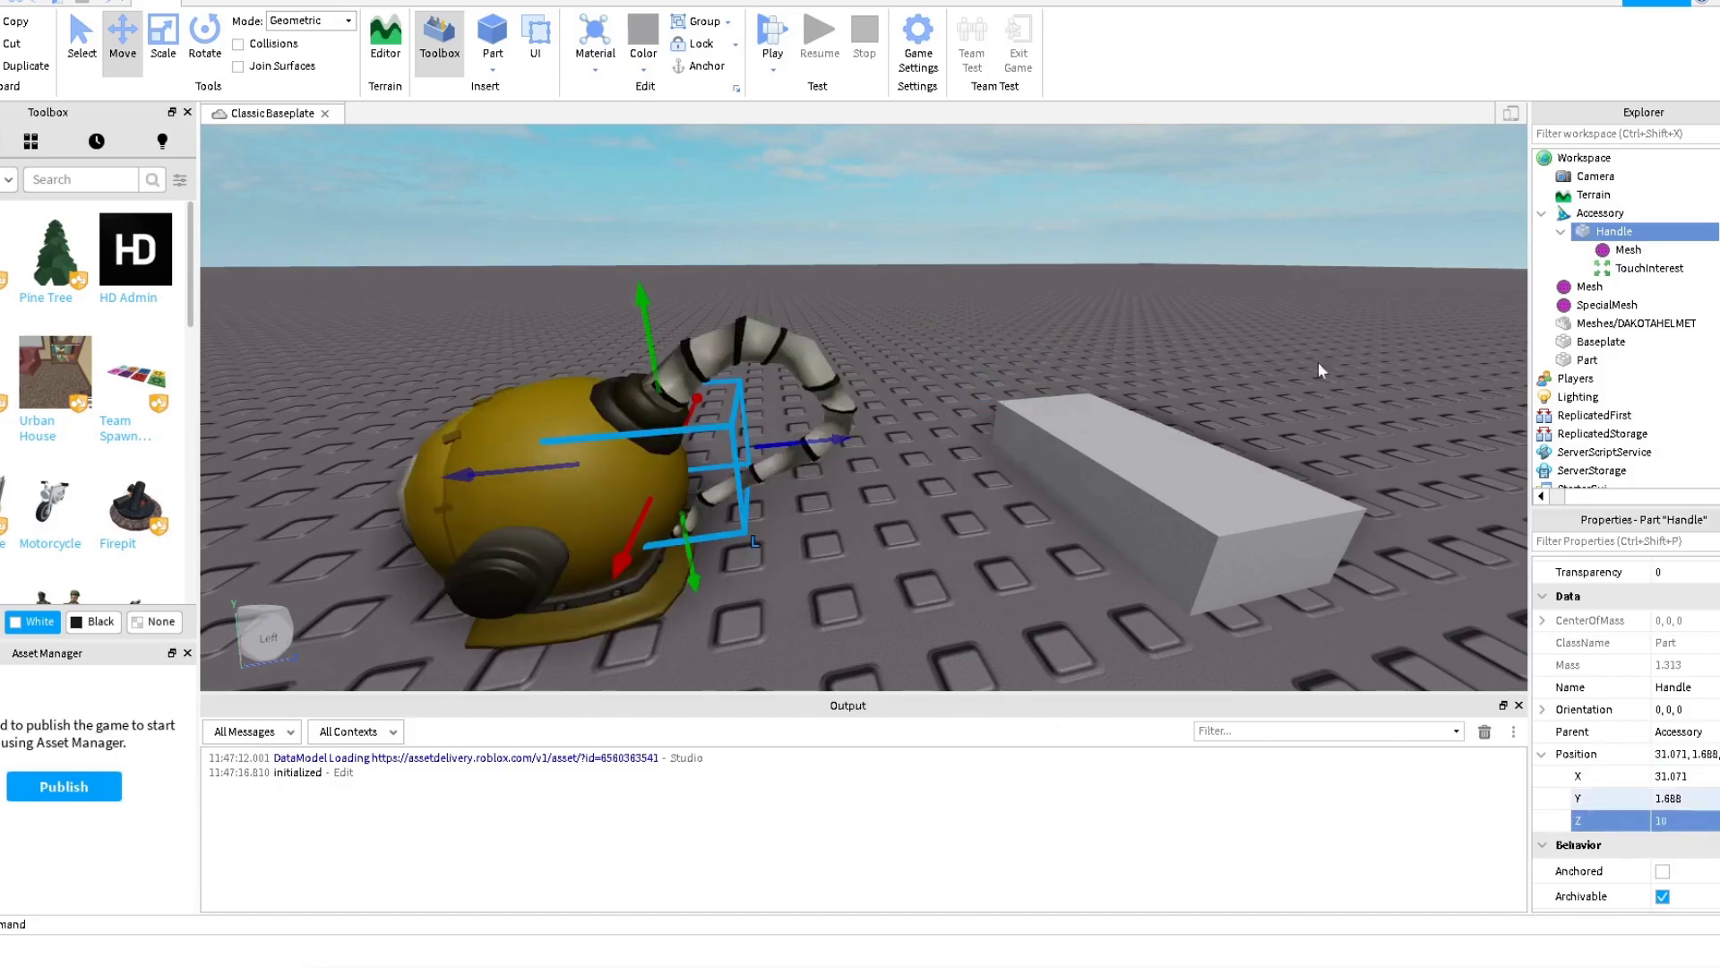
{"action": "key", "text": "ctrl+z"}
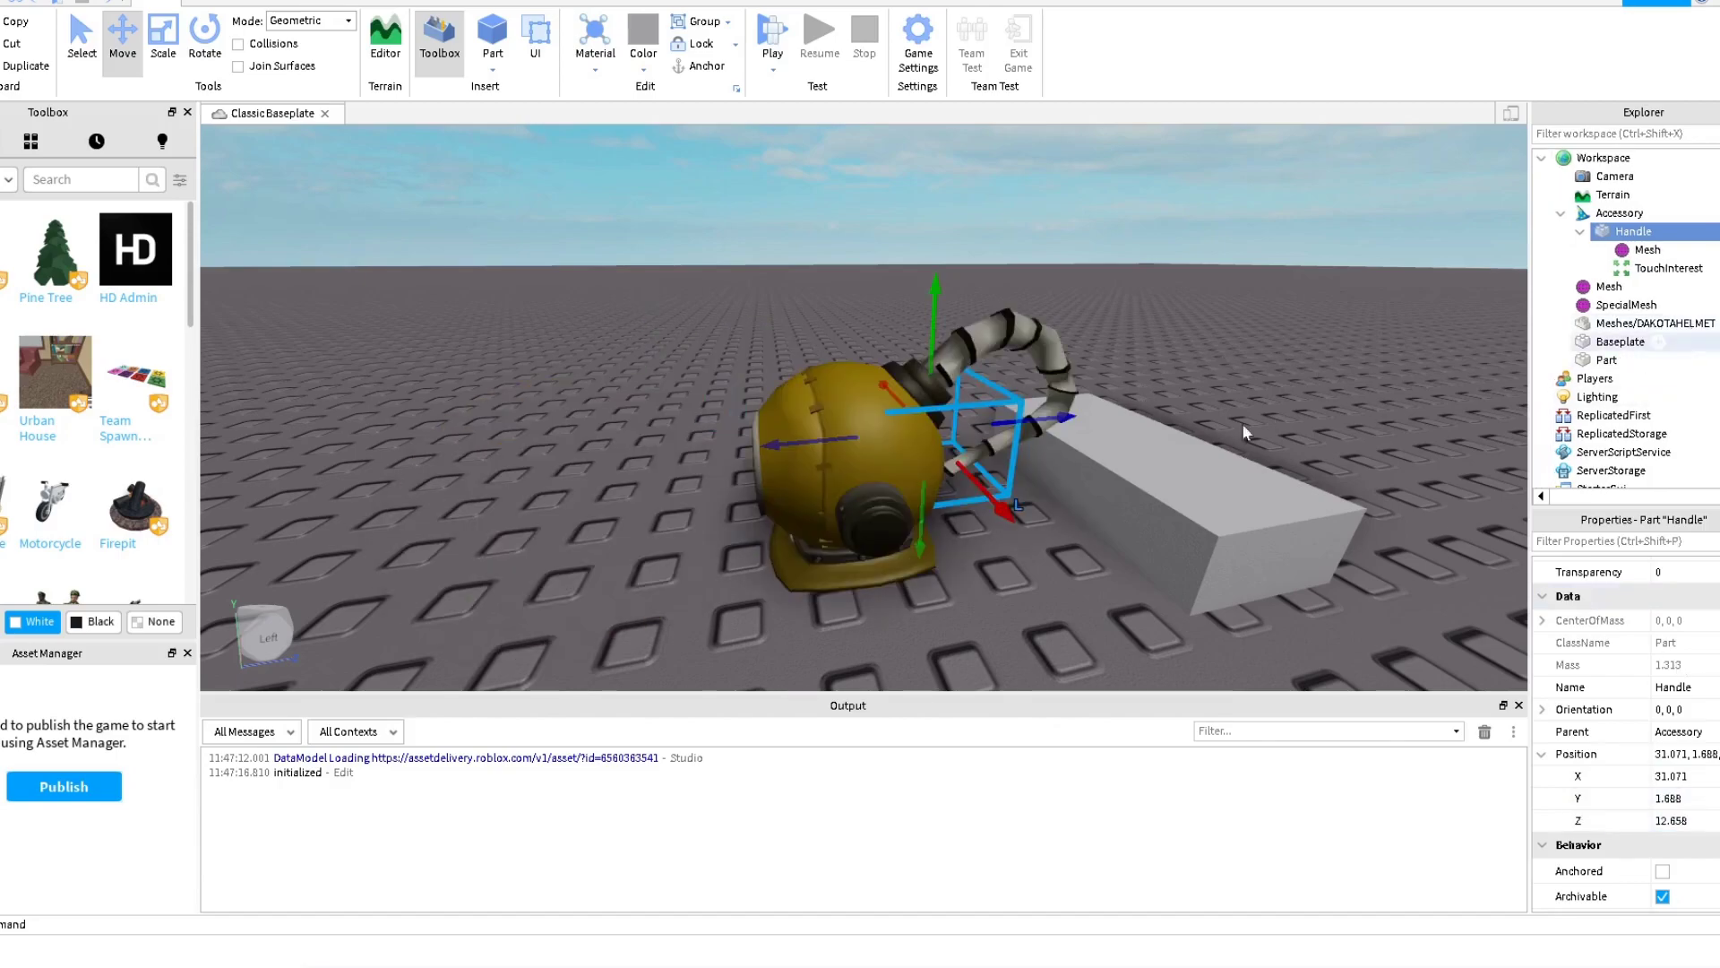
Set the Z offset of the Handle's helmet mesh to -2.
{"action": "right_click_drag", "start_coordinate": [839, 540], "coordinate": [839, 538]}
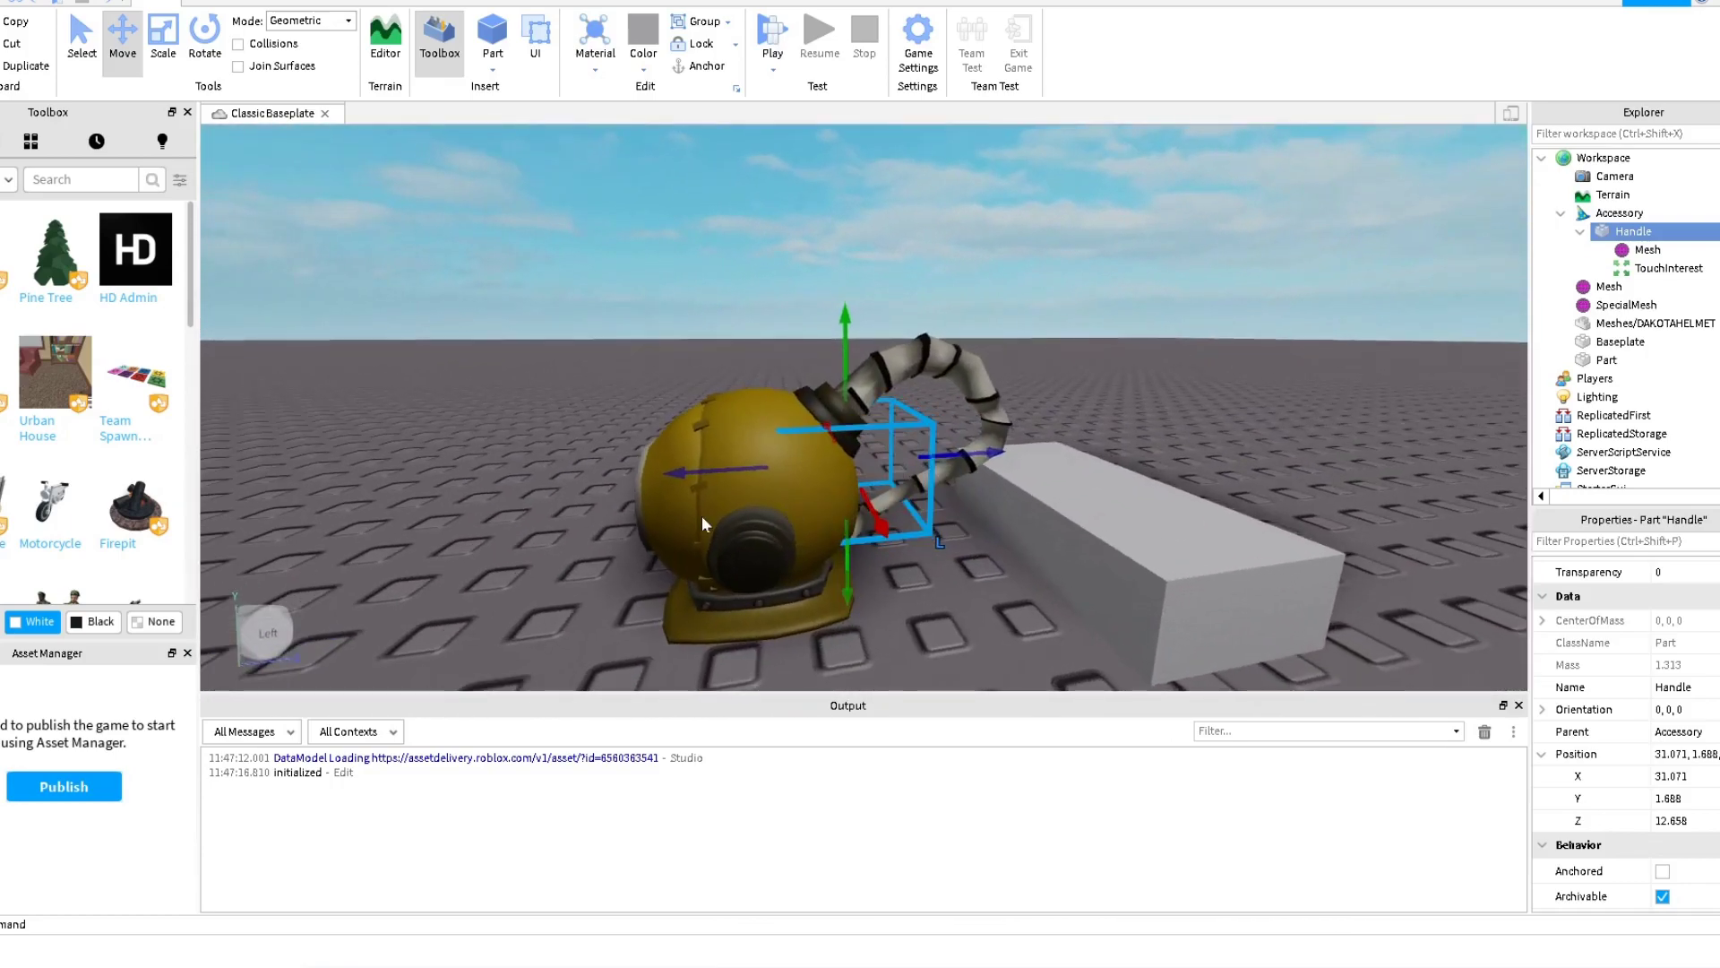
{"action": "left_click", "coordinate": [1647, 249]}
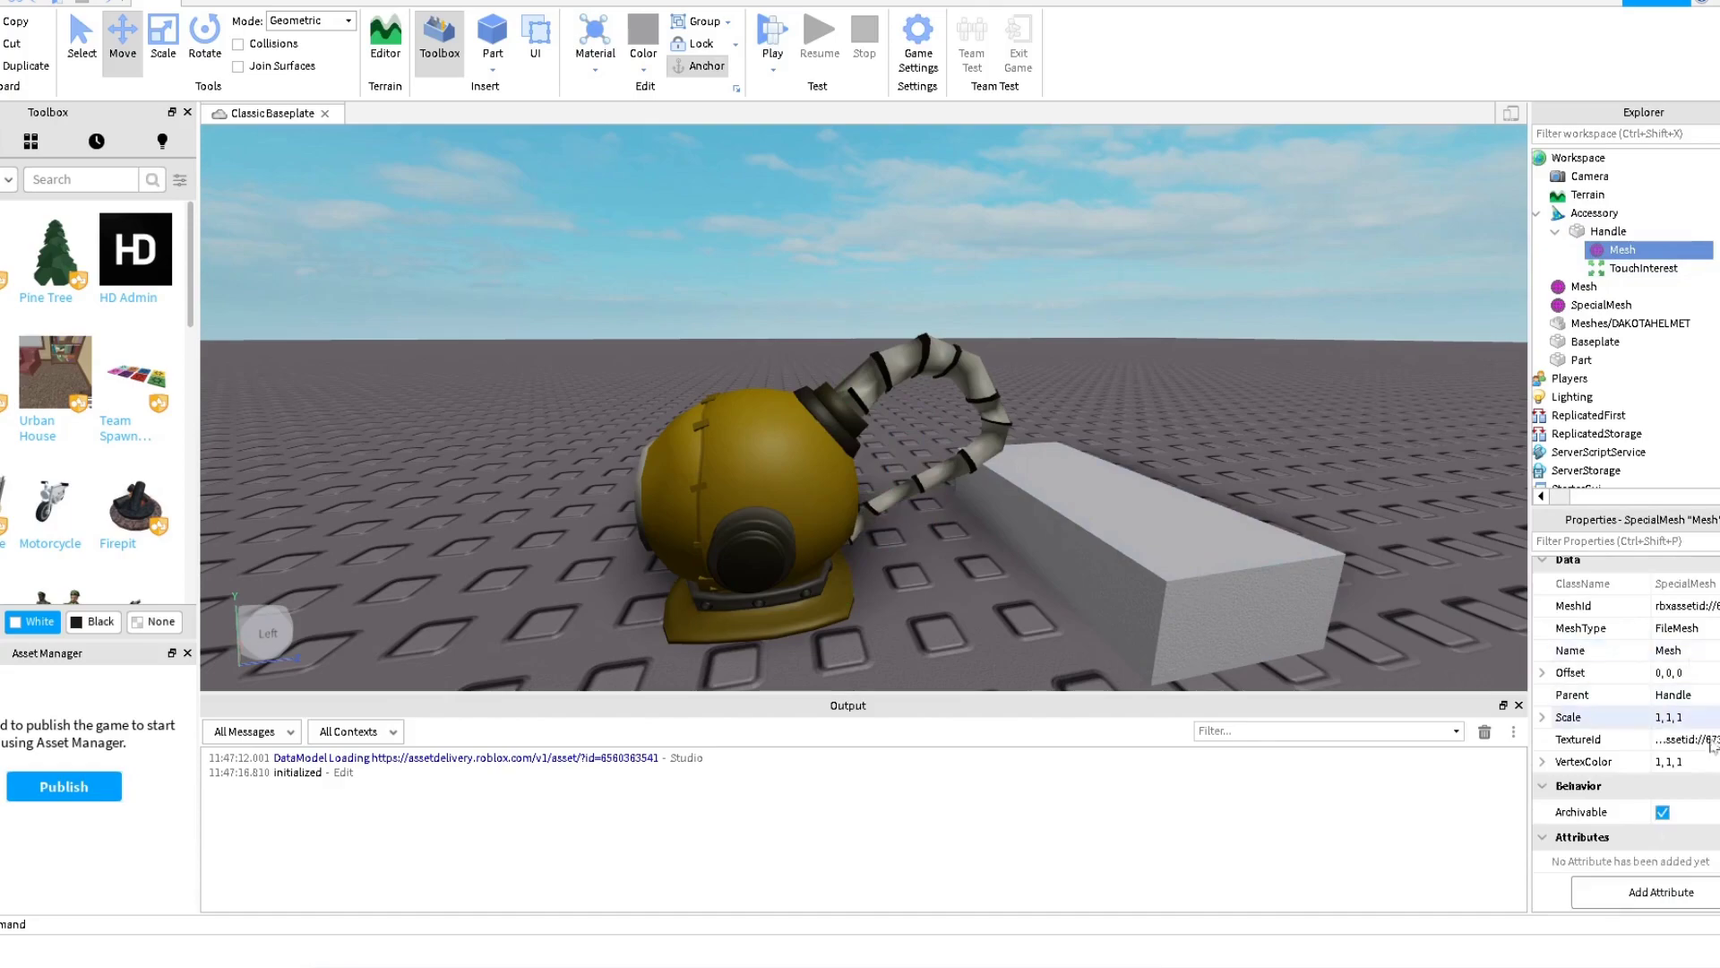
{"action": "left_click", "coordinate": [1541, 672]}
{"action": "left_click", "coordinate": [1679, 739]}
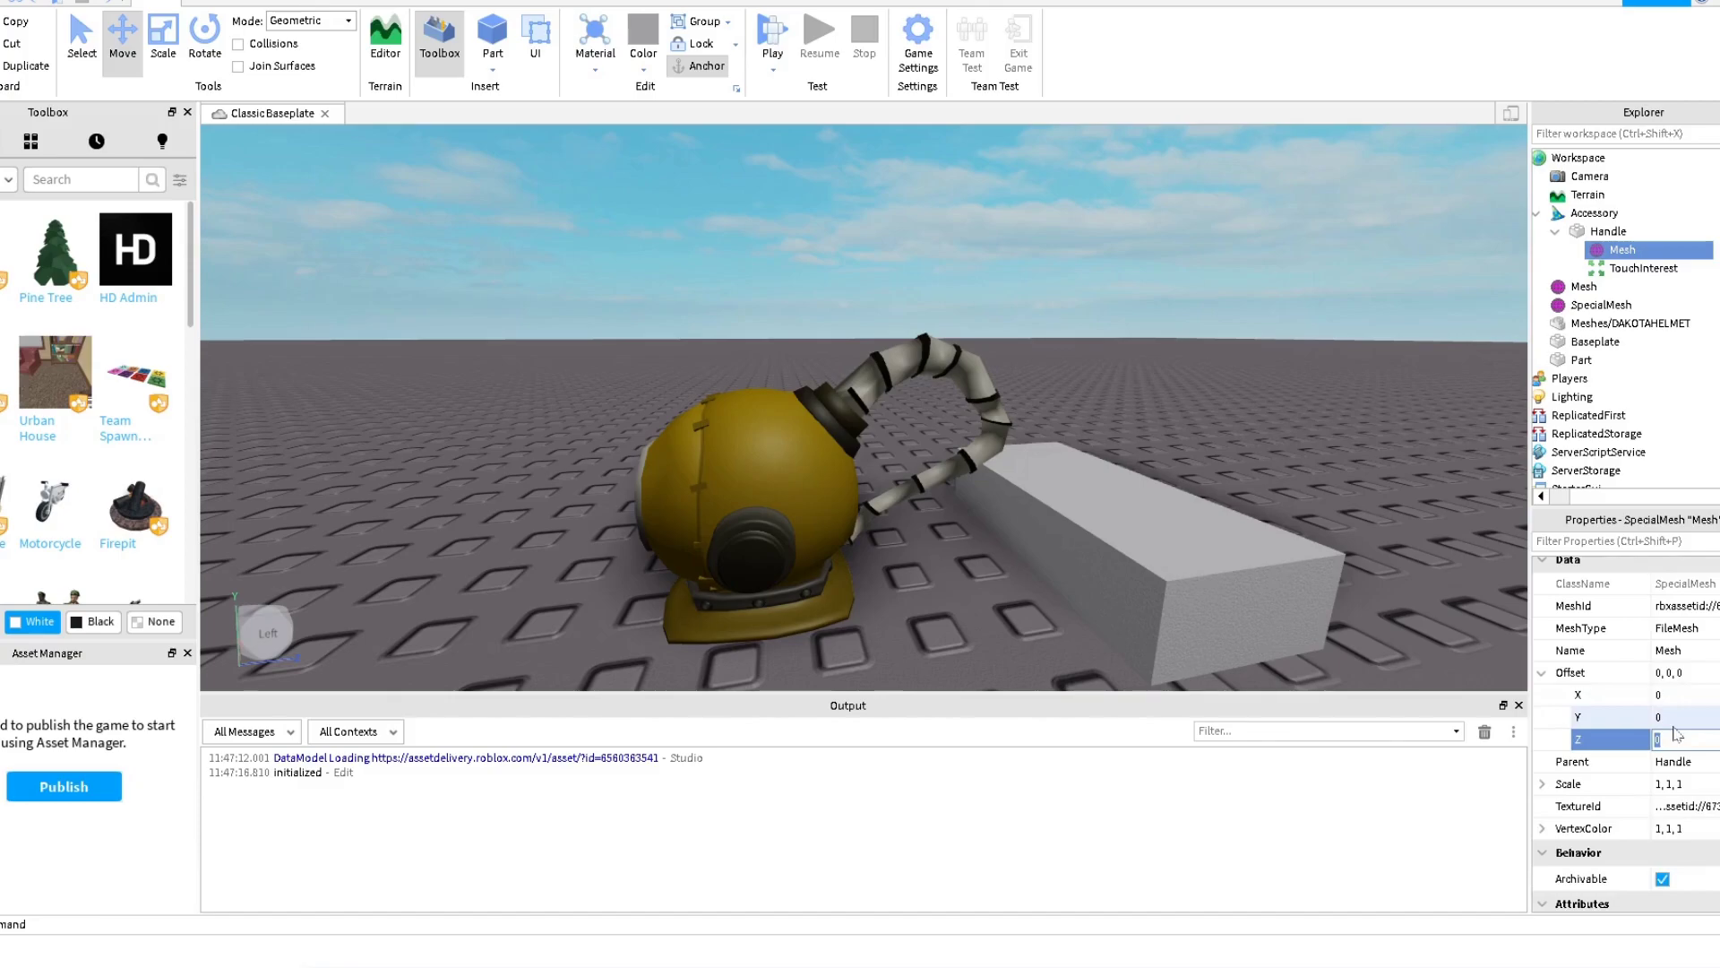
{"action": "type", "text": "-2"}
{"action": "key", "text": "Return"}
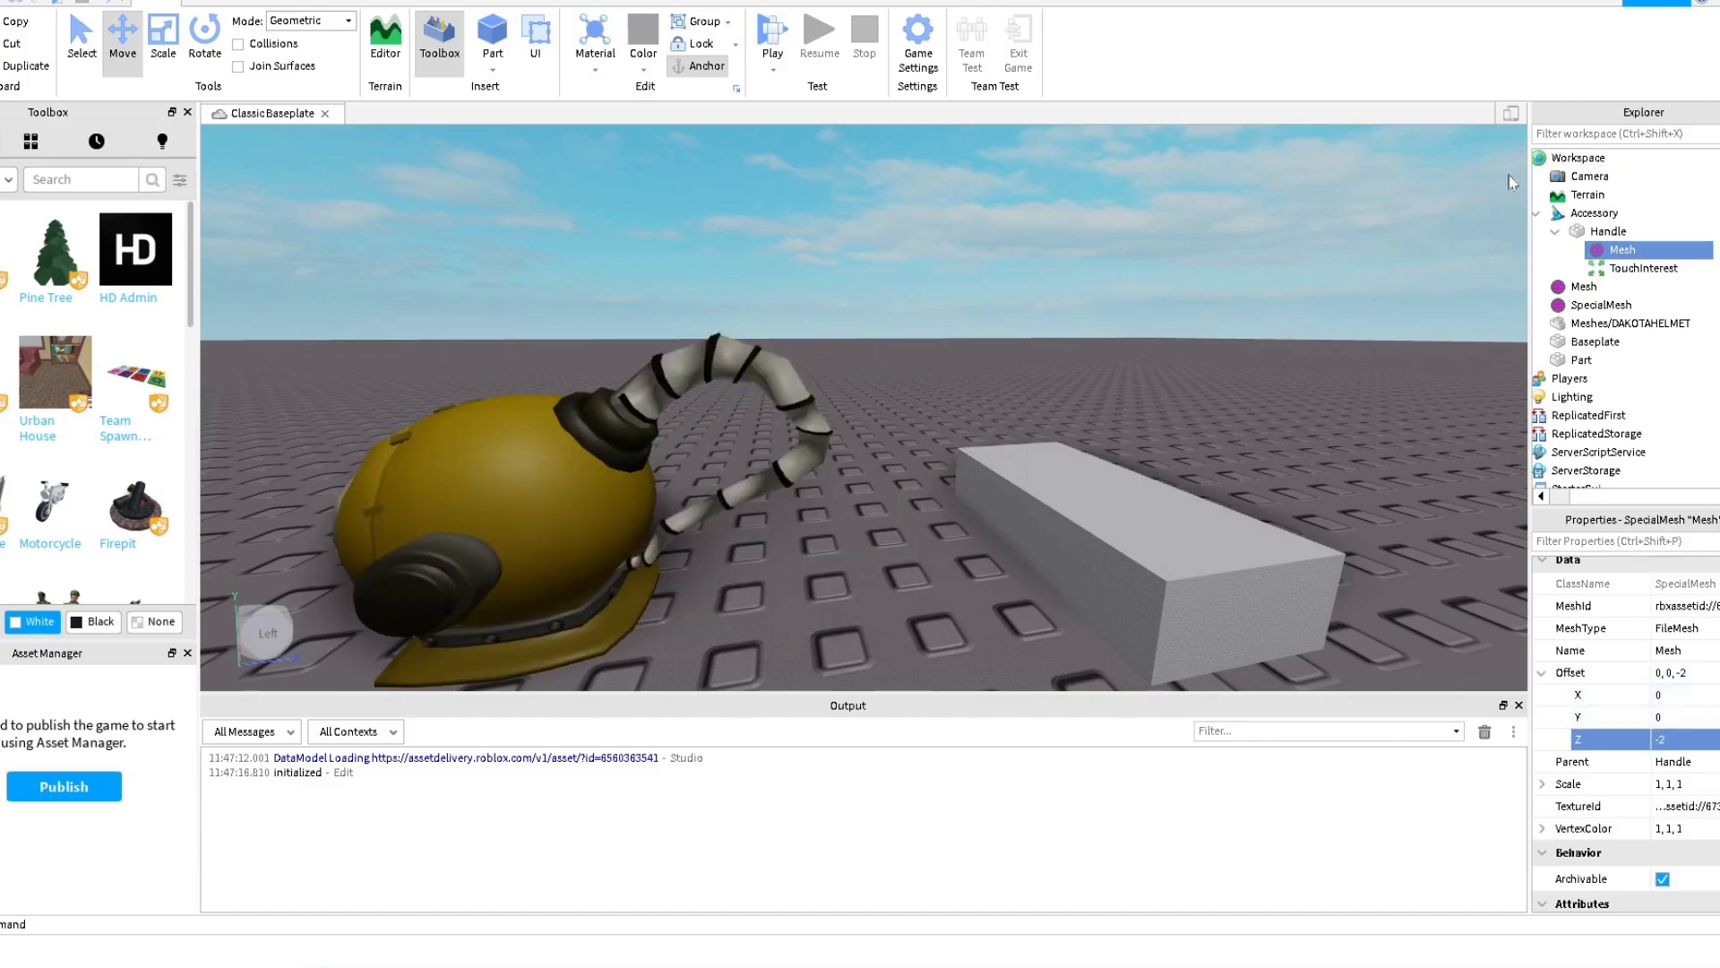
Compare the Handle block with the helmet mesh, and change the mesh's Offset to 0, 0, 3.
{"action": "left_click", "coordinate": [1603, 232]}
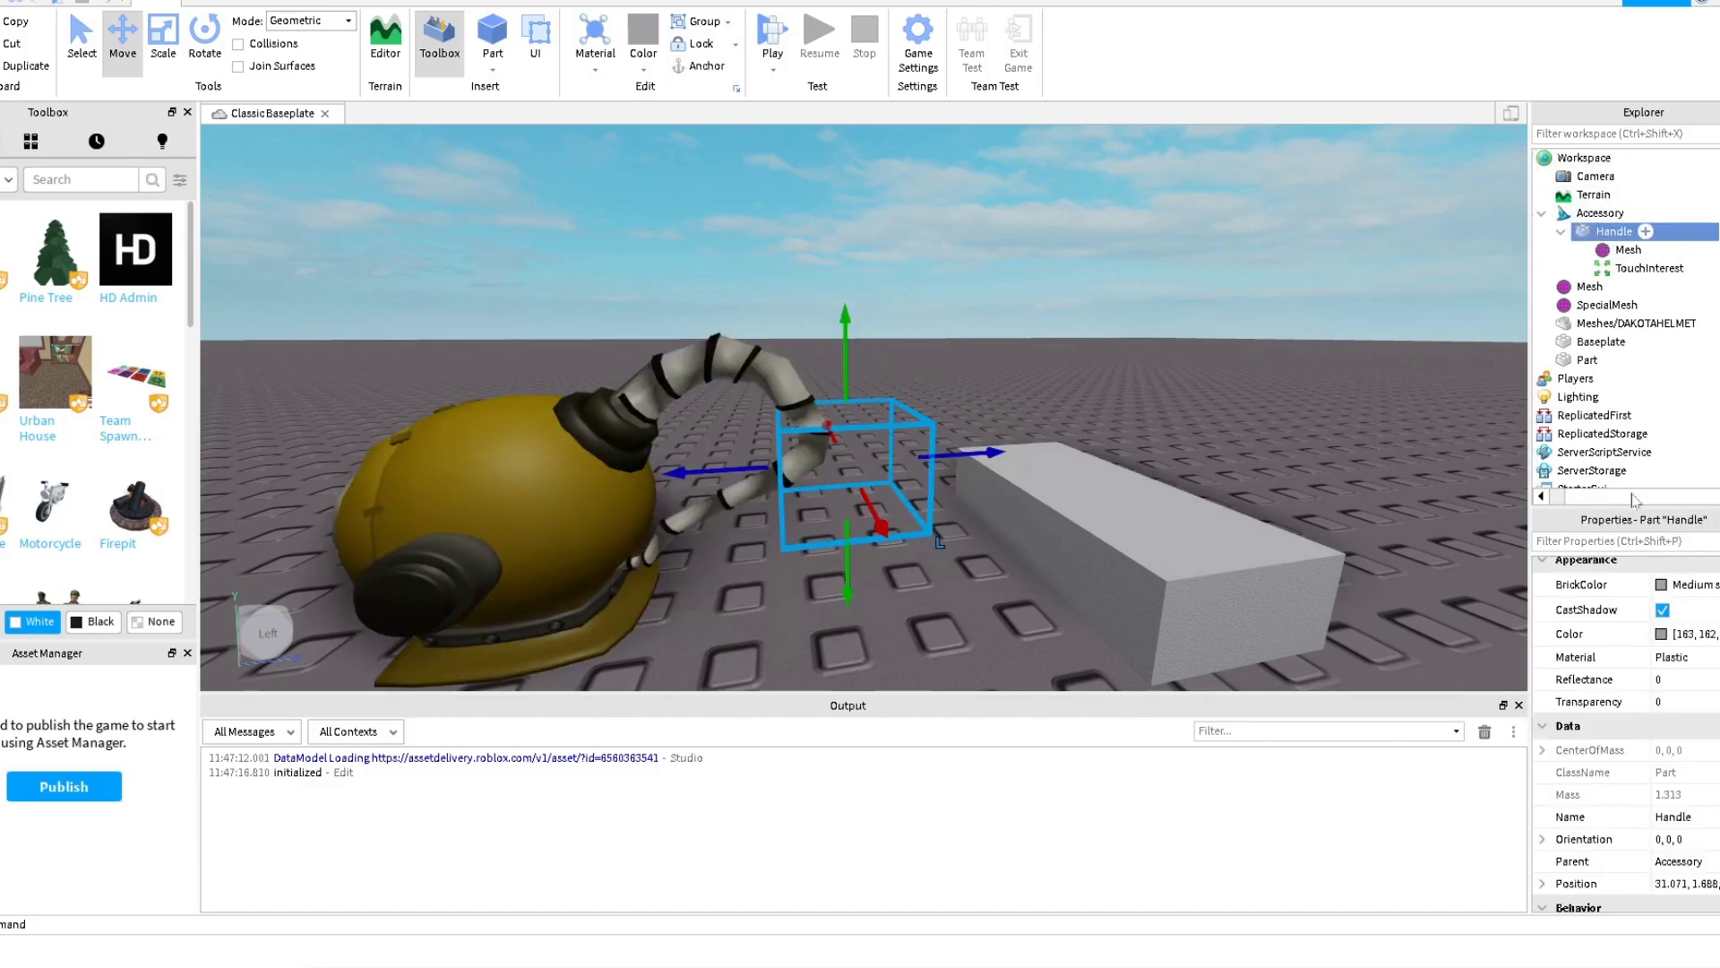
{"action": "left_click", "coordinate": [1626, 250]}
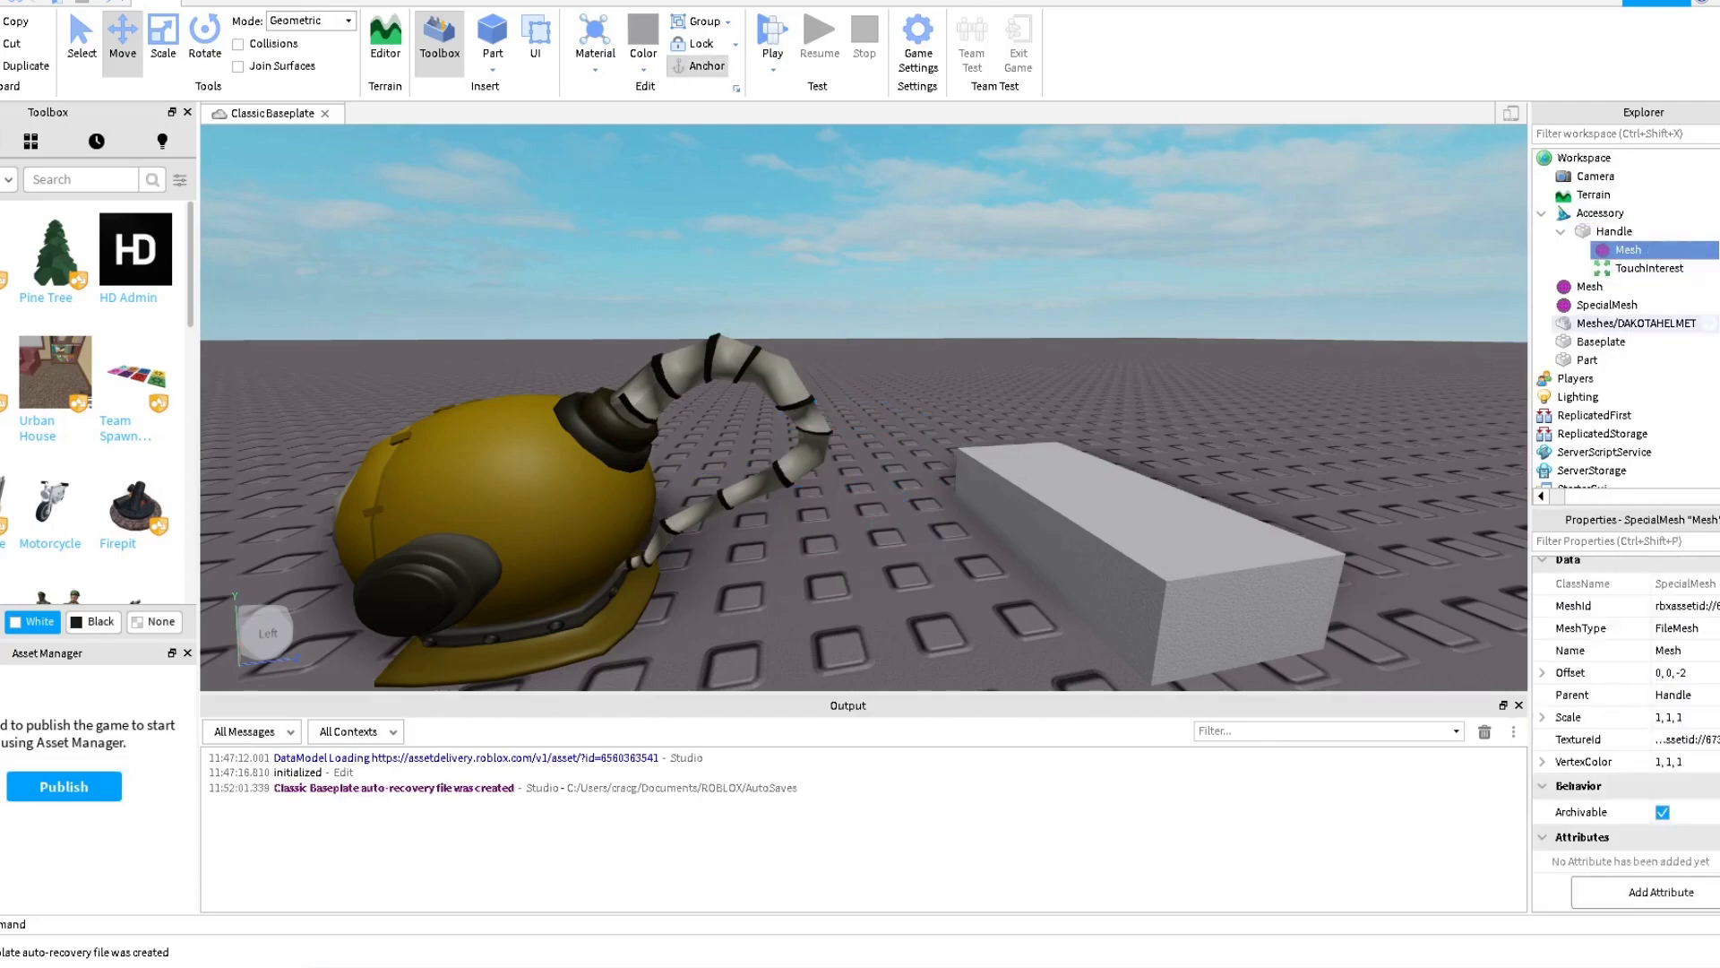
{"action": "left_click", "coordinate": [1672, 673]}
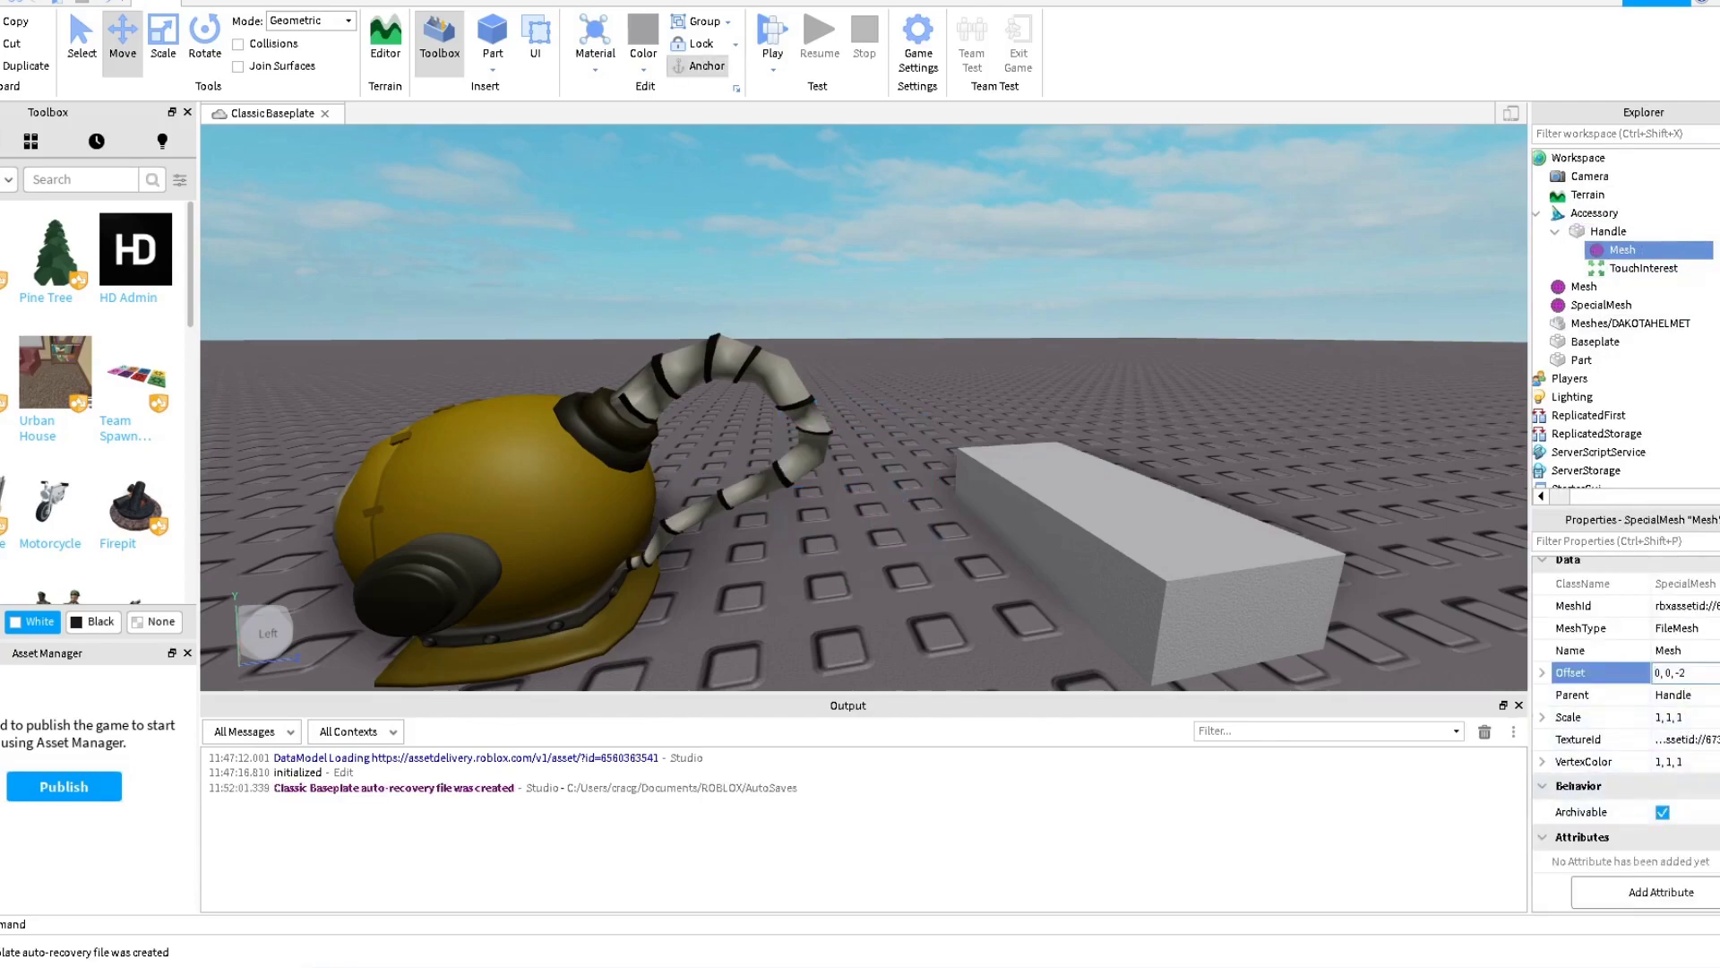
{"action": "type", "text": "0, 0, 3"}
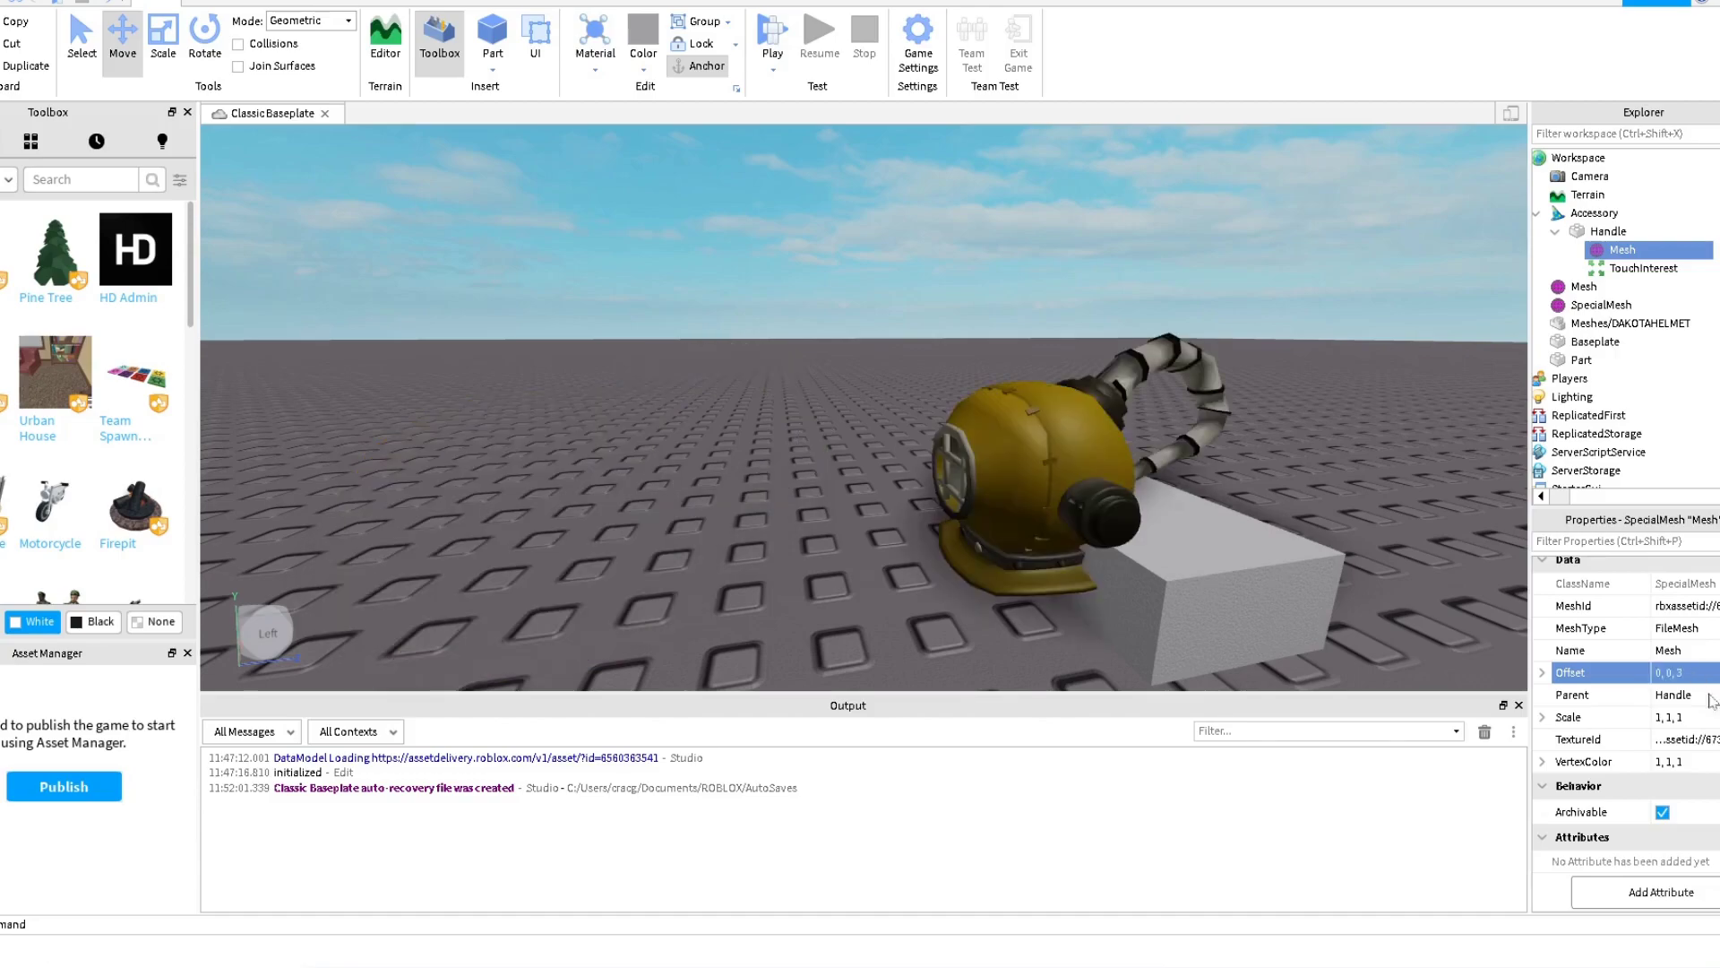
Reduce the helmet mesh's Offset to 0, 0, 2.
{"action": "left_click", "coordinate": [1596, 234]}
{"action": "left_click", "coordinate": [1616, 251]}
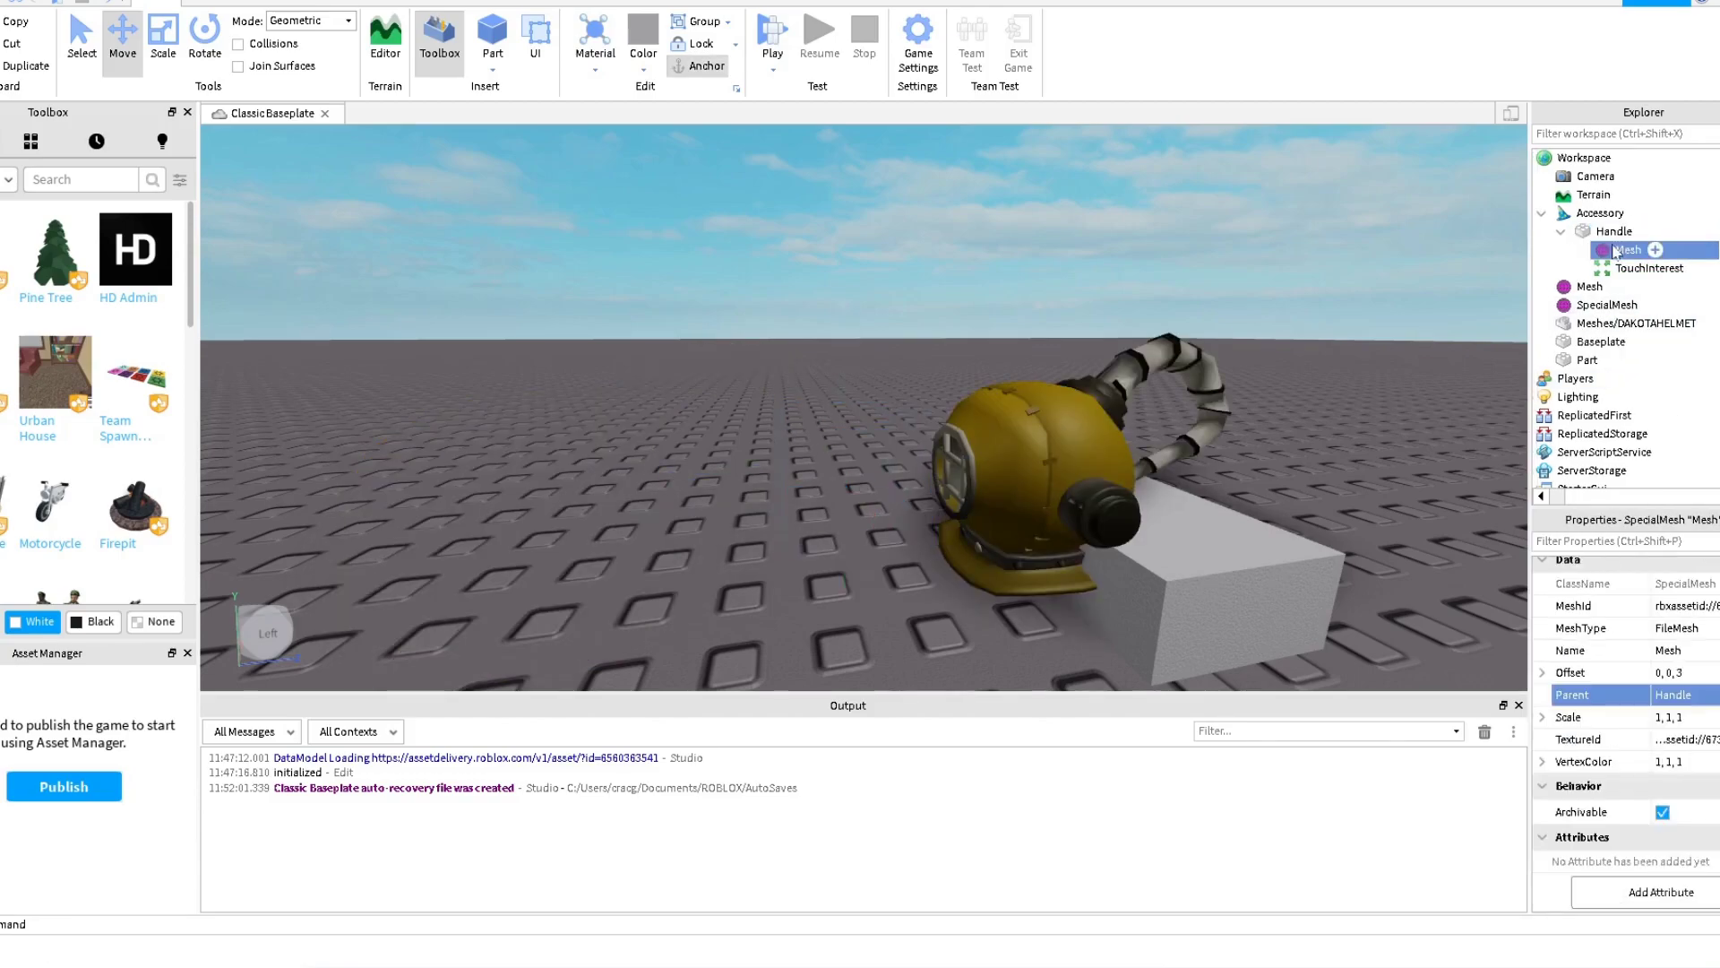
{"action": "left_click", "coordinate": [1672, 673]}
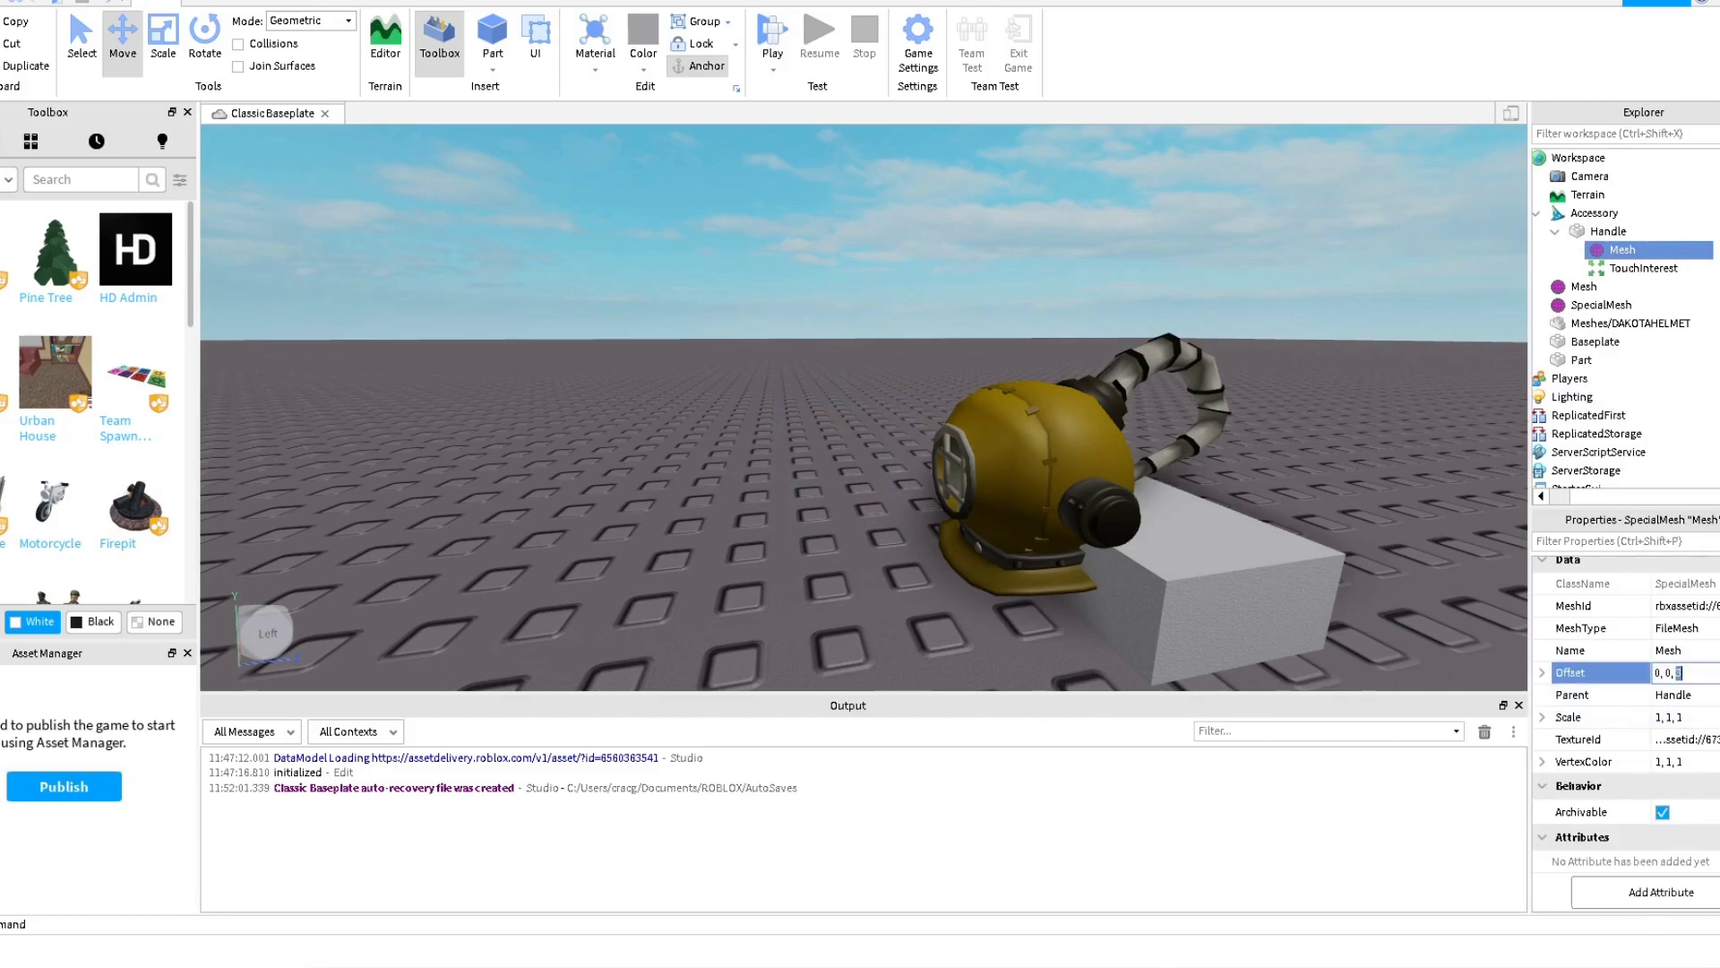
{"action": "type", "text": "0, 0, 2"}
{"action": "key", "text": "Return"}
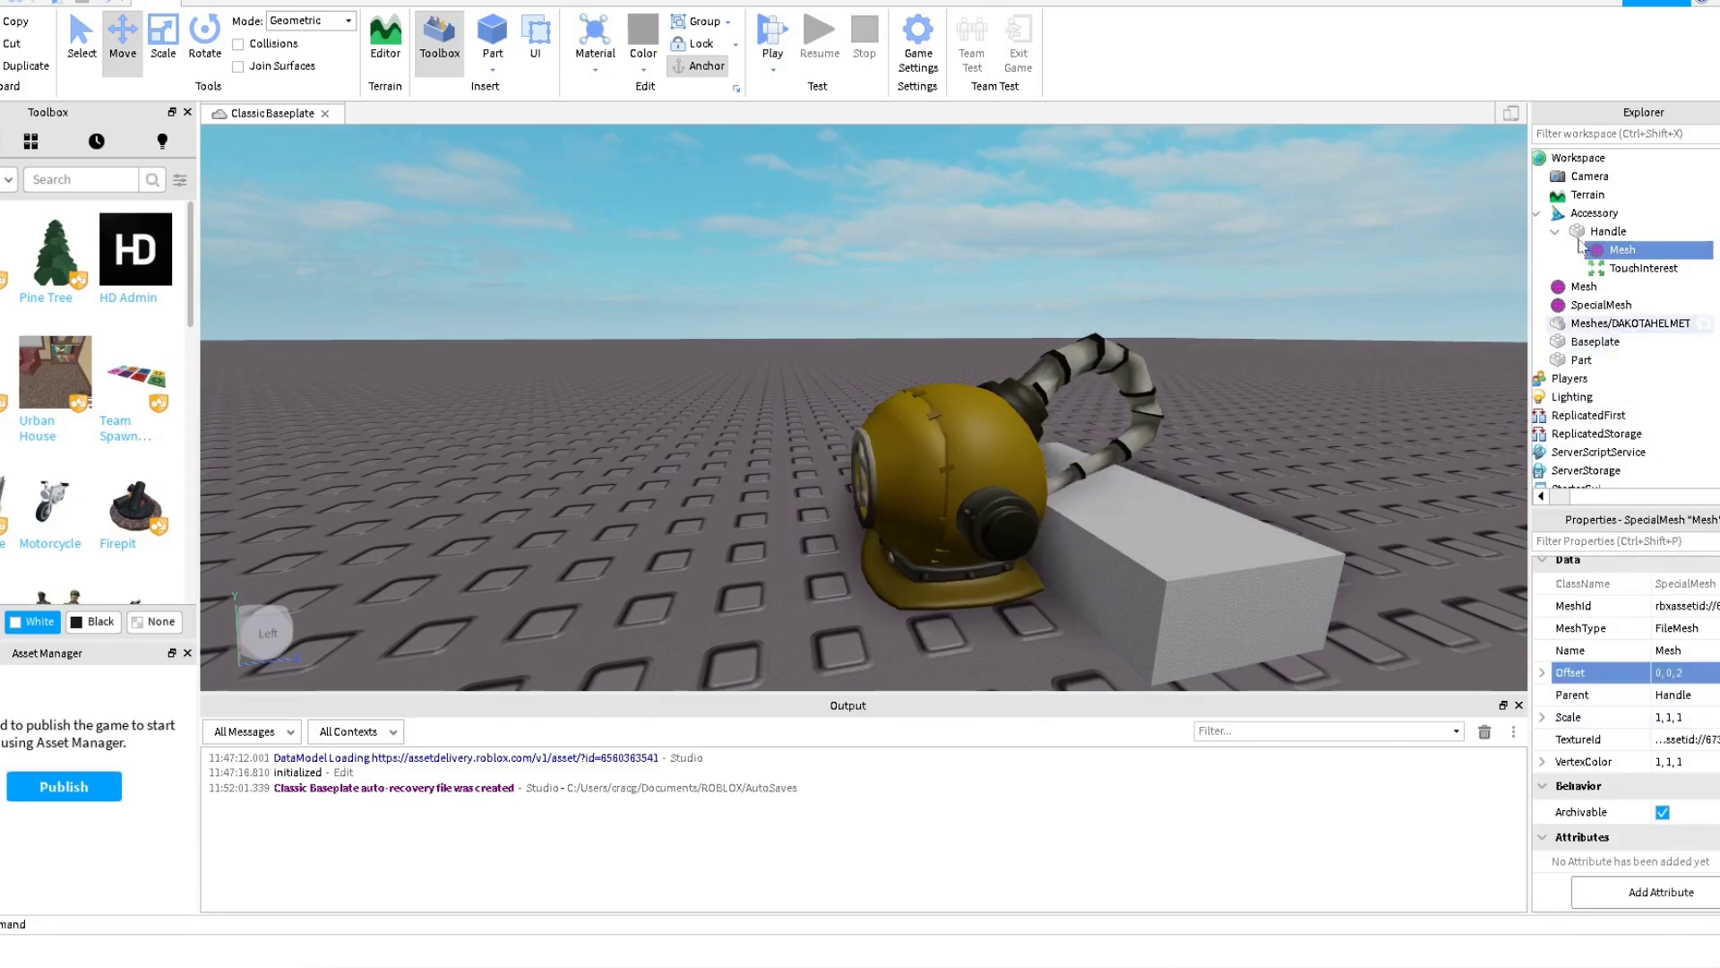
Check the helmet against the Handle block's outline, and set the mesh's Offset to 0, 0, 1.3.
{"action": "left_click", "coordinate": [1594, 235]}
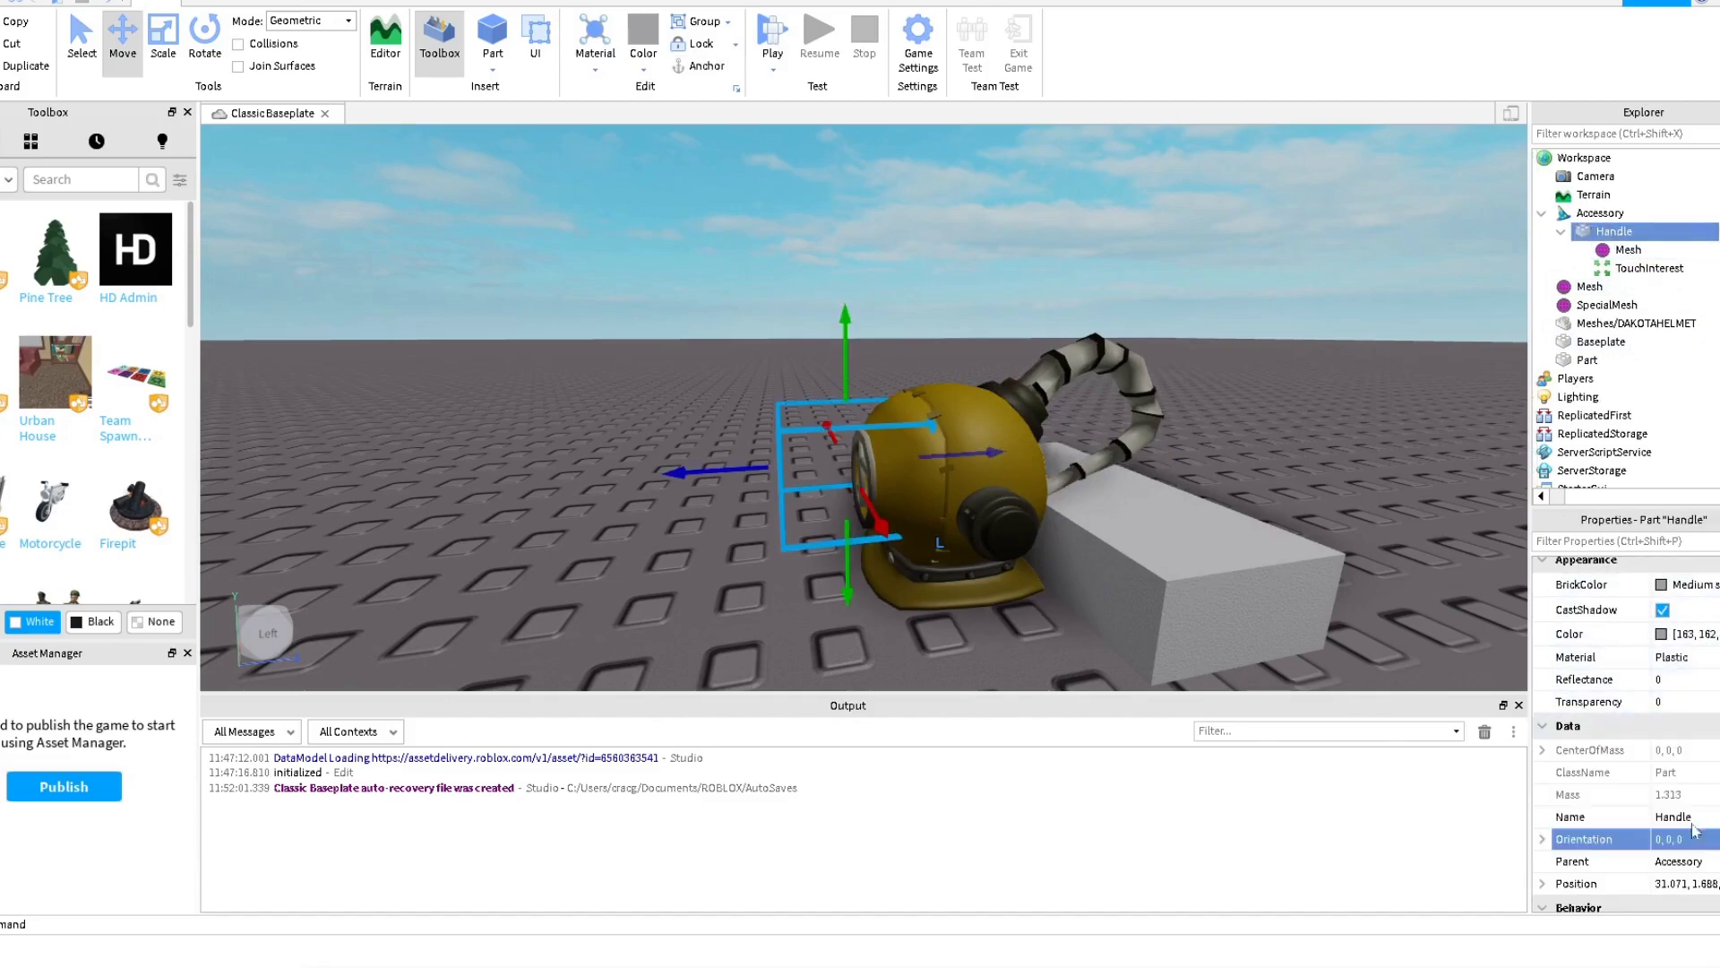
{"action": "left_click", "coordinate": [1624, 250]}
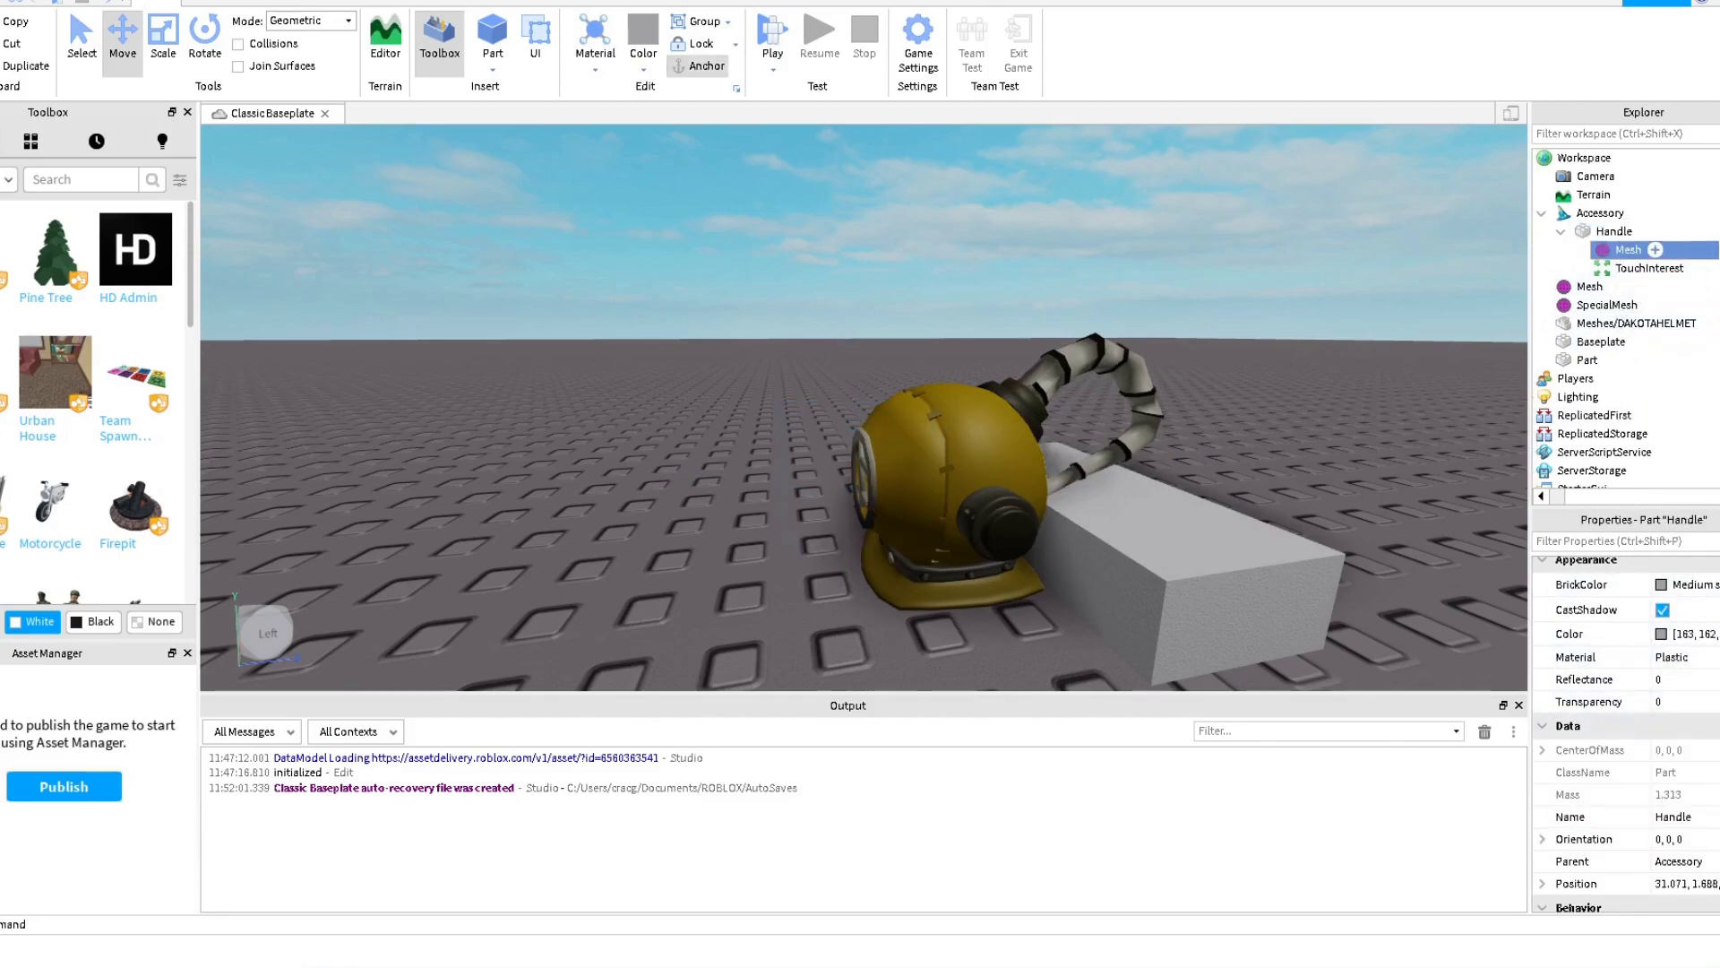
{"action": "left_click", "coordinate": [1681, 692]}
{"action": "left_click", "coordinate": [1675, 673]}
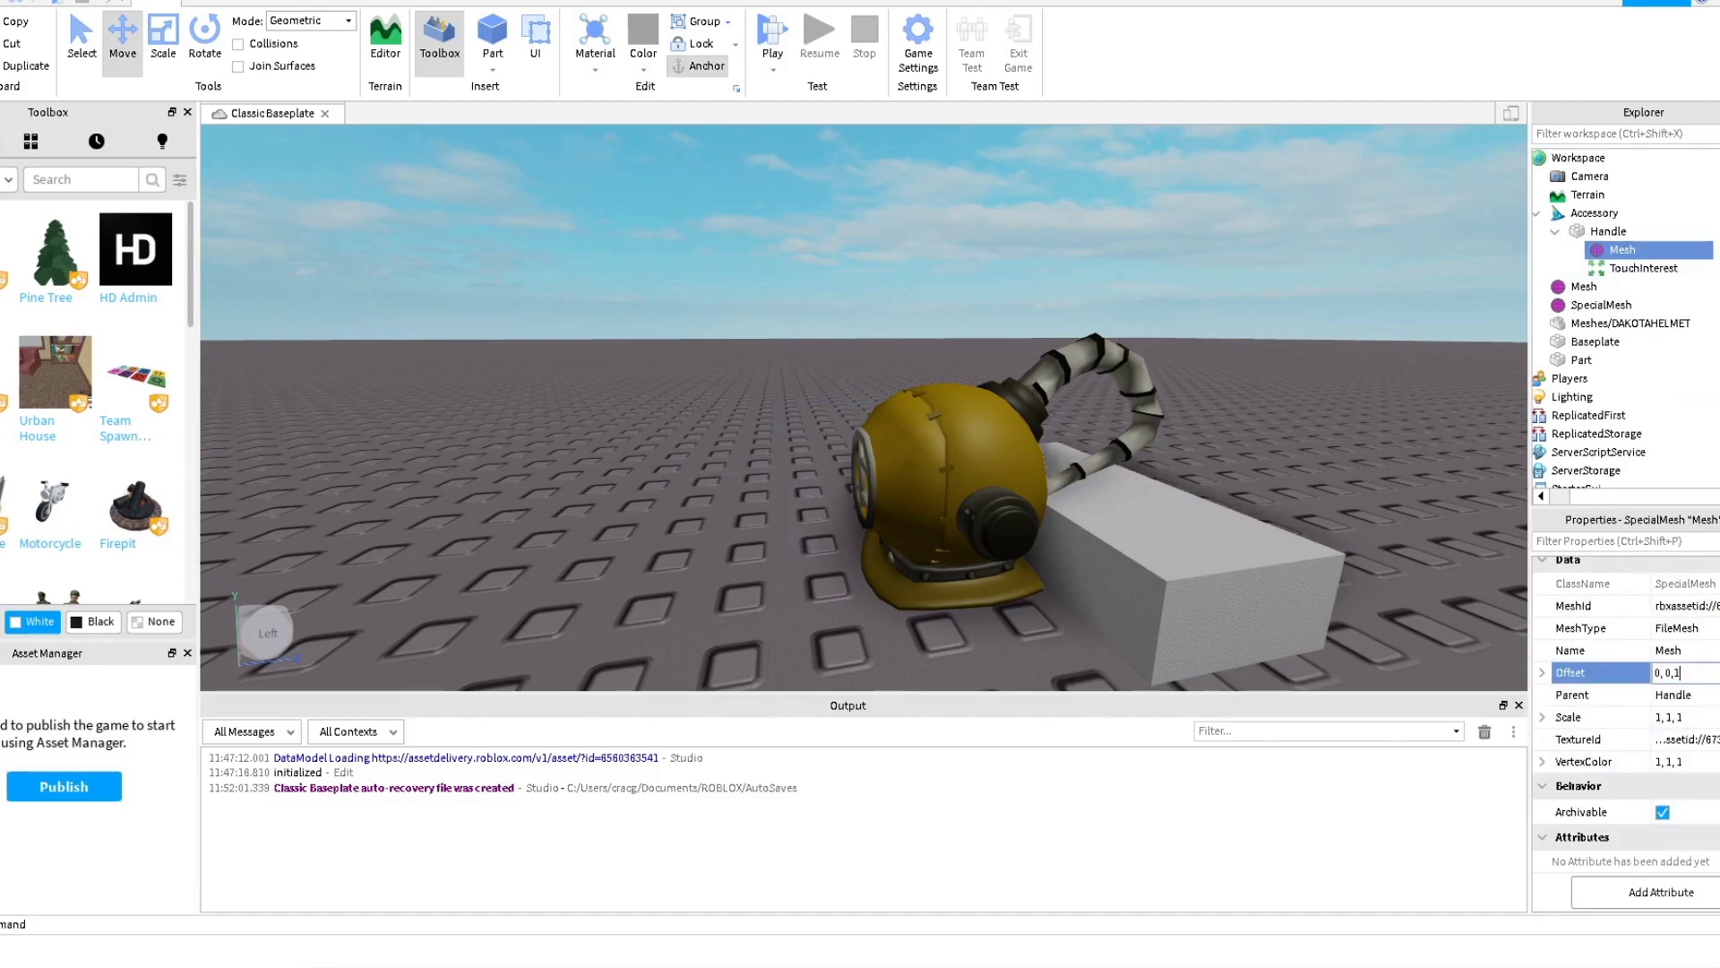
{"action": "key", "text": "Return"}
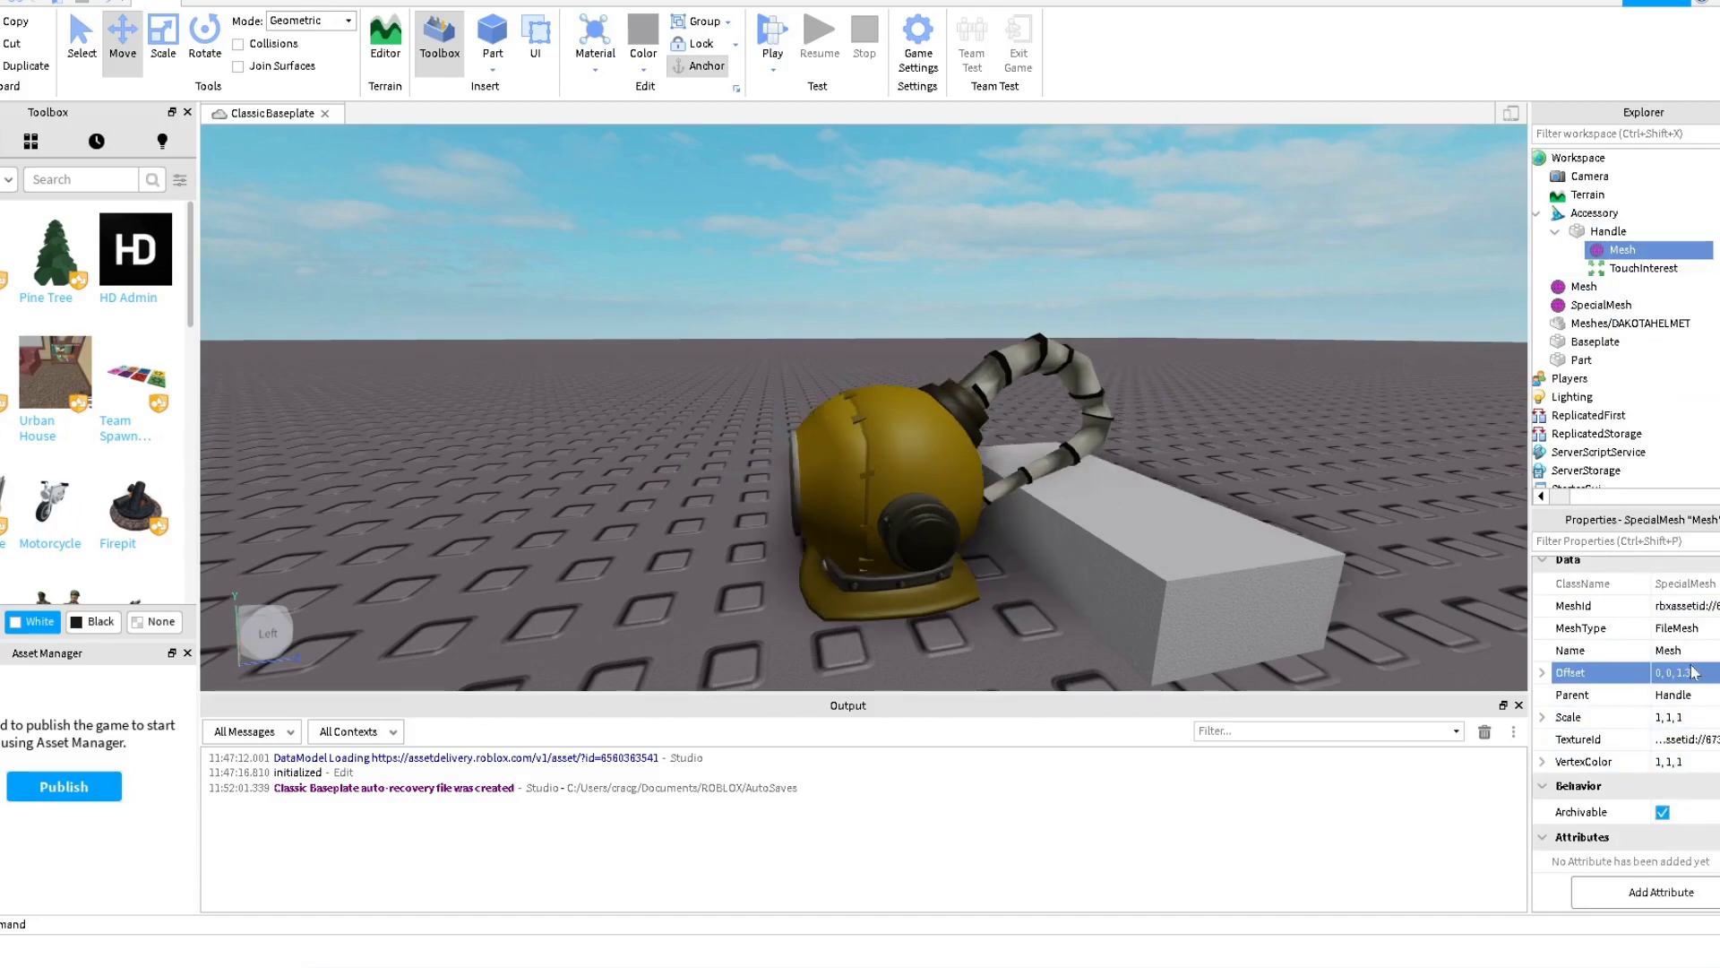
Examine from the front how the helmet mesh sits around the Handle block.
{"action": "left_click", "coordinate": [1618, 233]}
{"action": "right_click_drag", "start_coordinate": [811, 600], "coordinate": [825, 592]}
{"action": "key", "text": "a"}
{"action": "key", "text": "w"}
{"action": "key", "text": "d"}
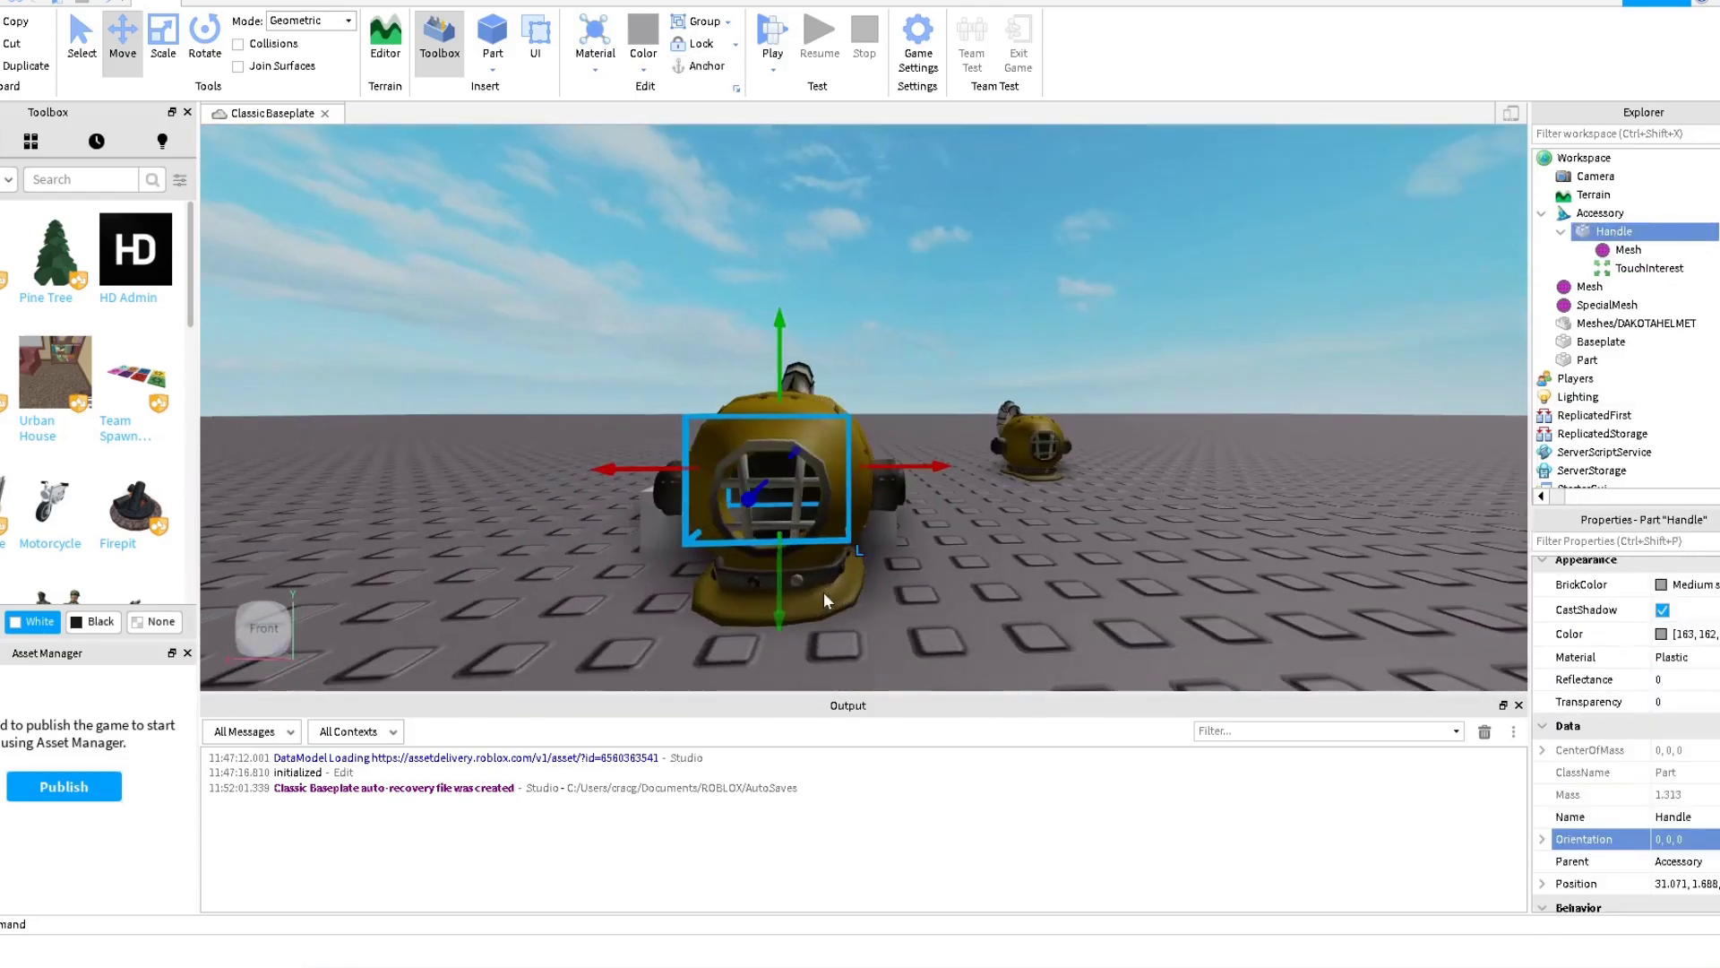
{"action": "left_click", "coordinate": [1632, 250]}
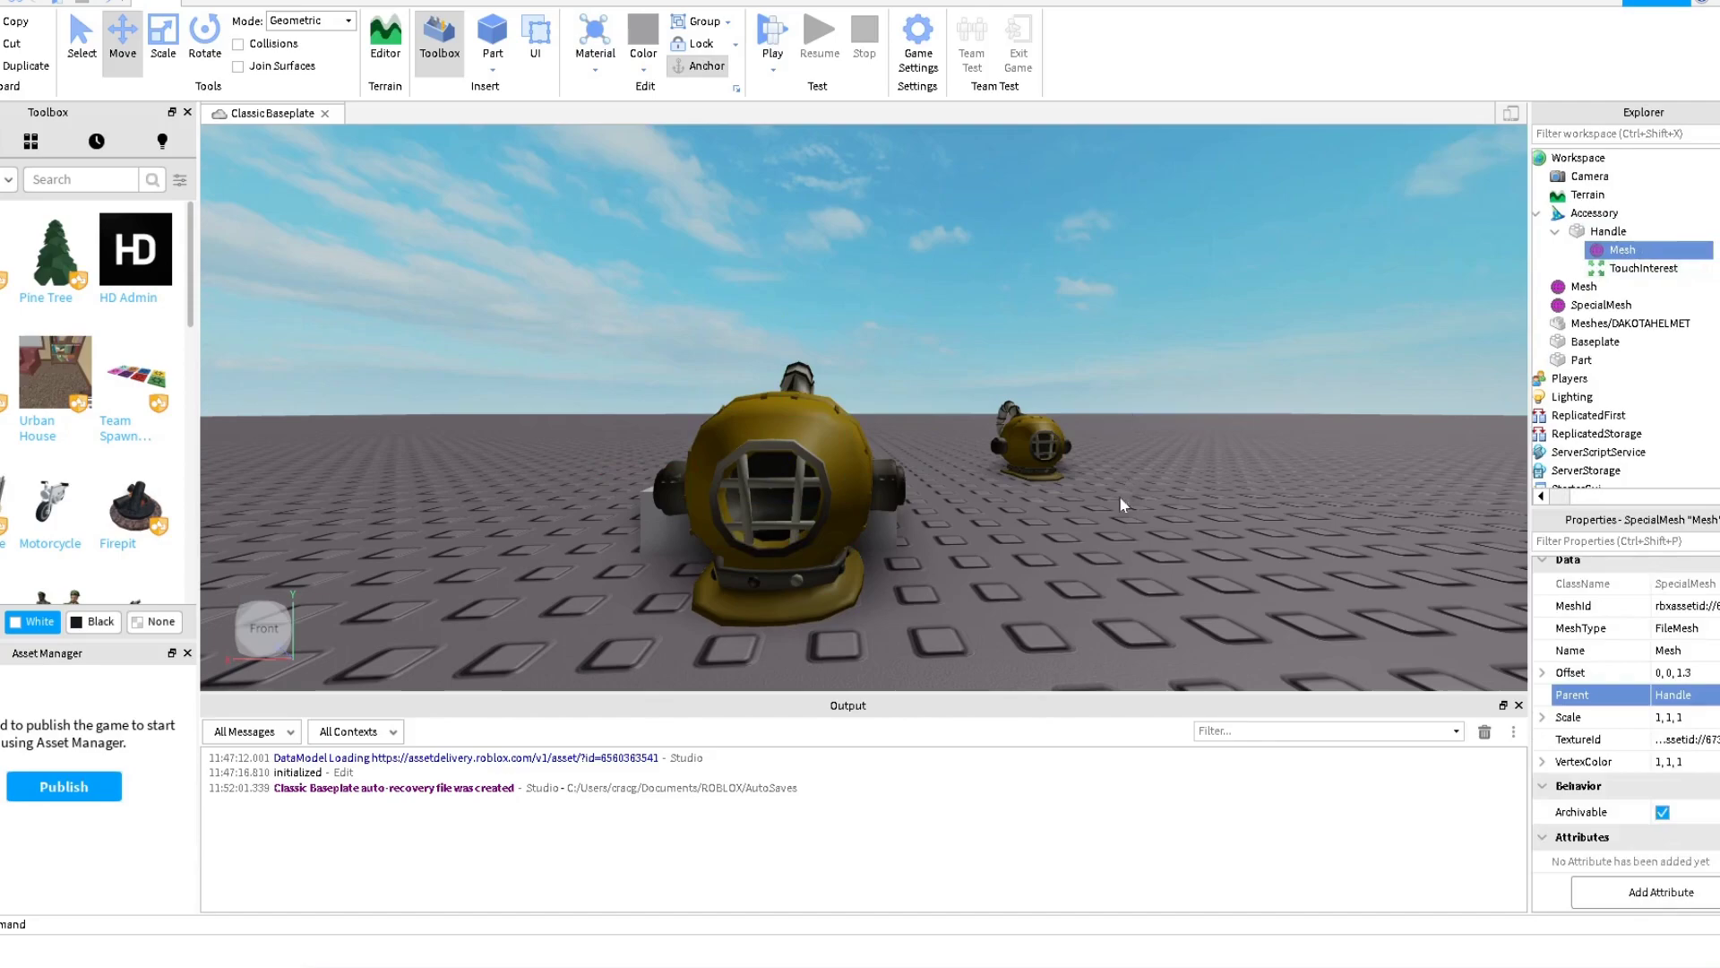
Insert an R15 Man Rig into the scene with Rig Builder.
{"action": "right_click_drag", "start_coordinate": [1120, 497], "coordinate": [1129, 481]}
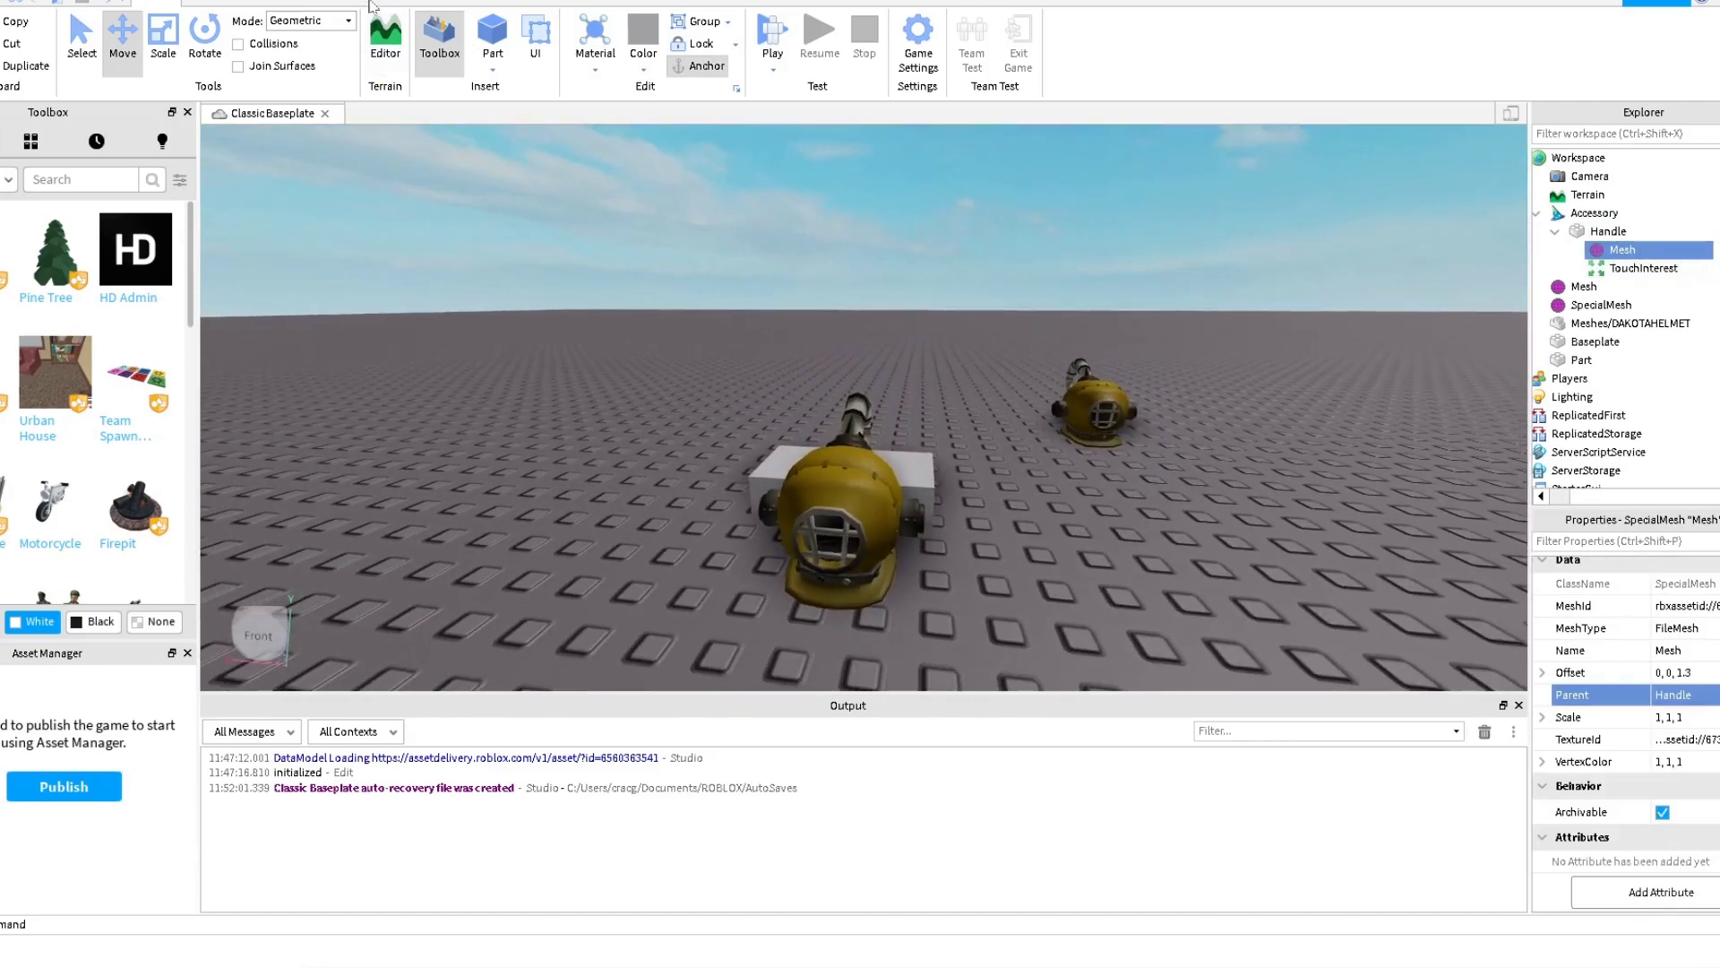
{"action": "left_click", "coordinate": [370, 4]}
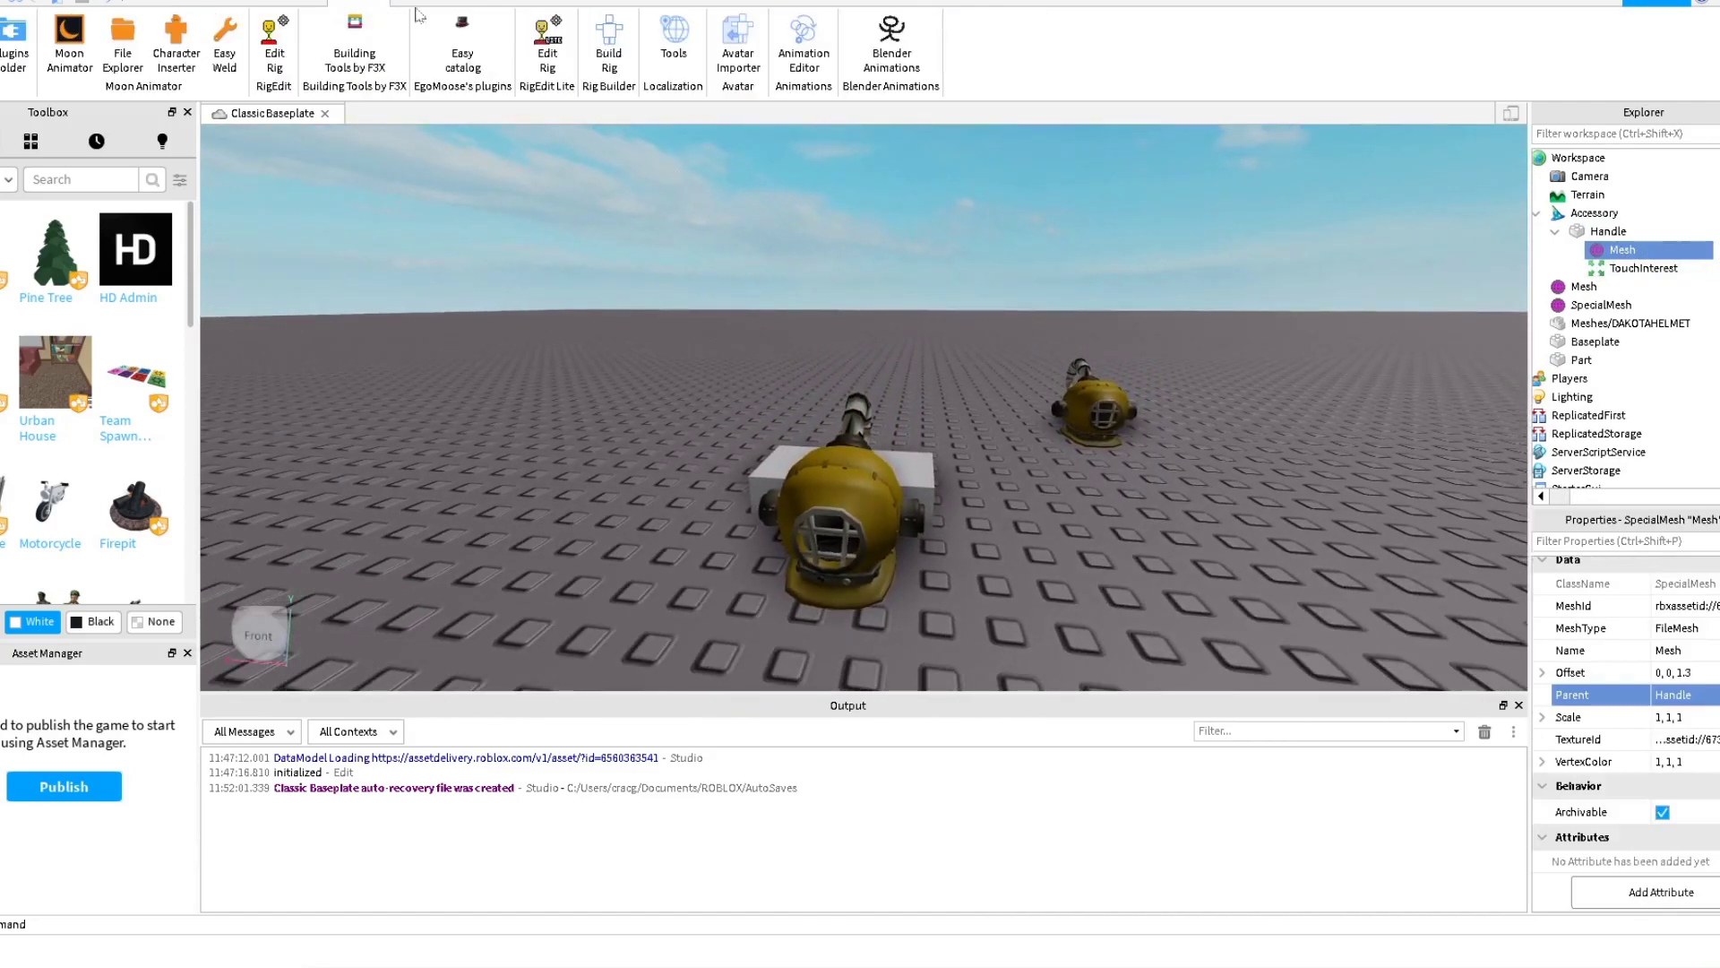
{"action": "left_click", "coordinate": [617, 36]}
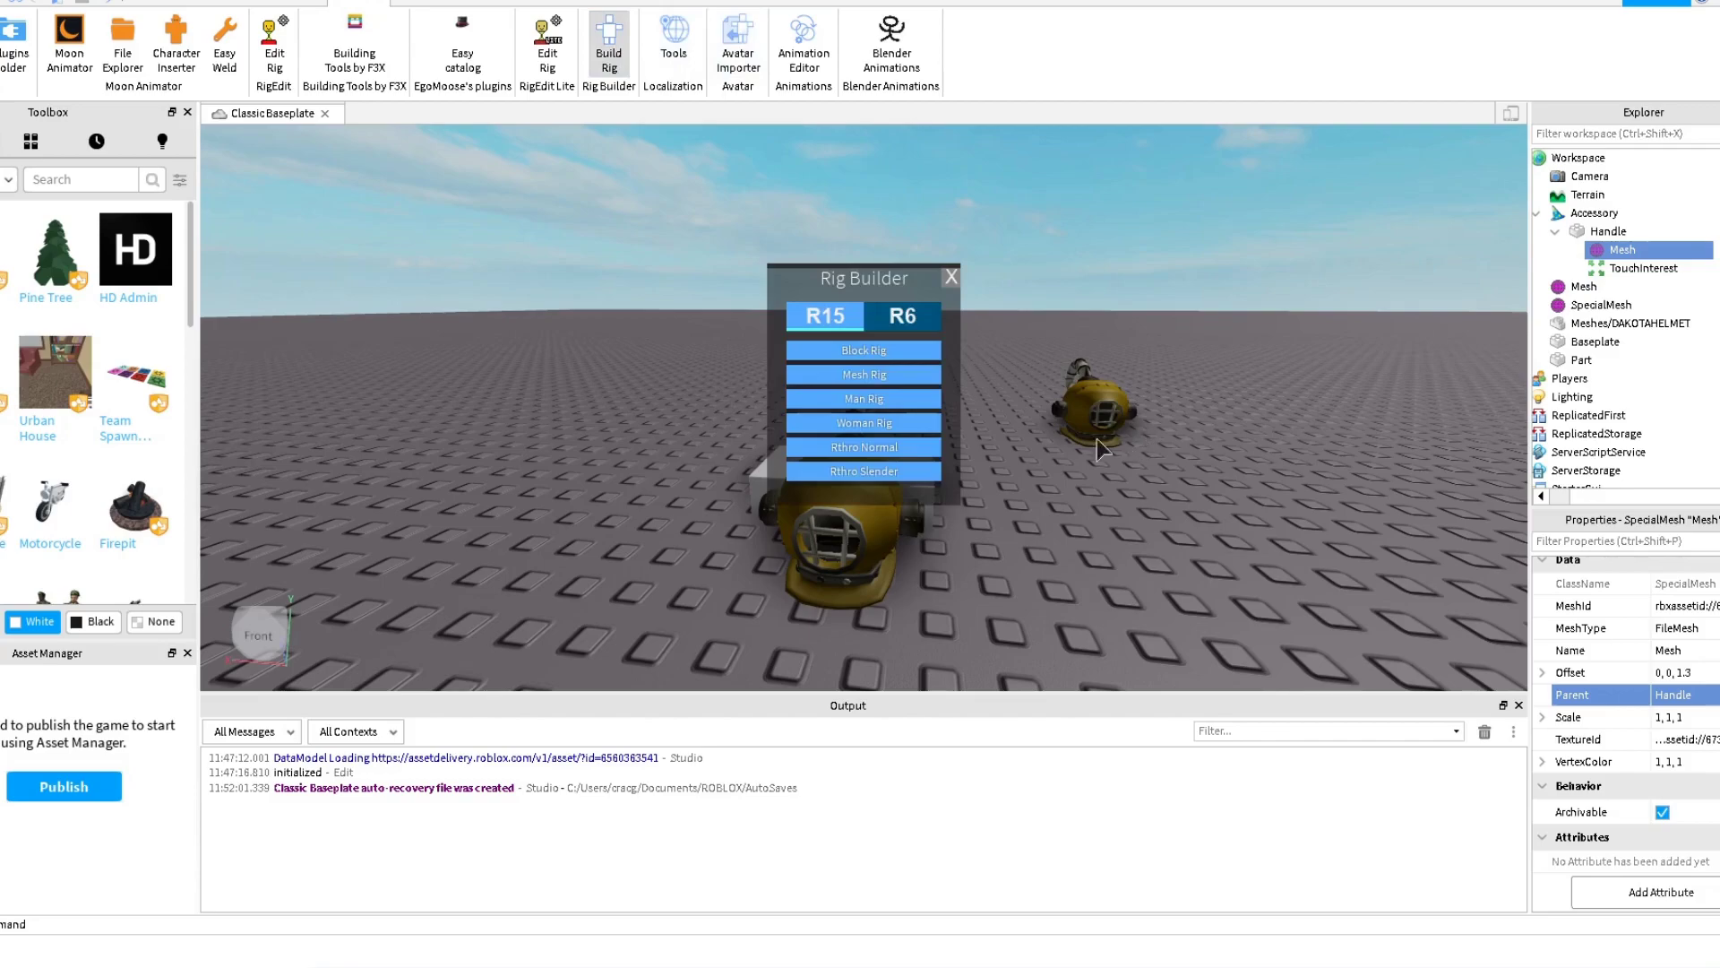
{"action": "left_click", "coordinate": [850, 400]}
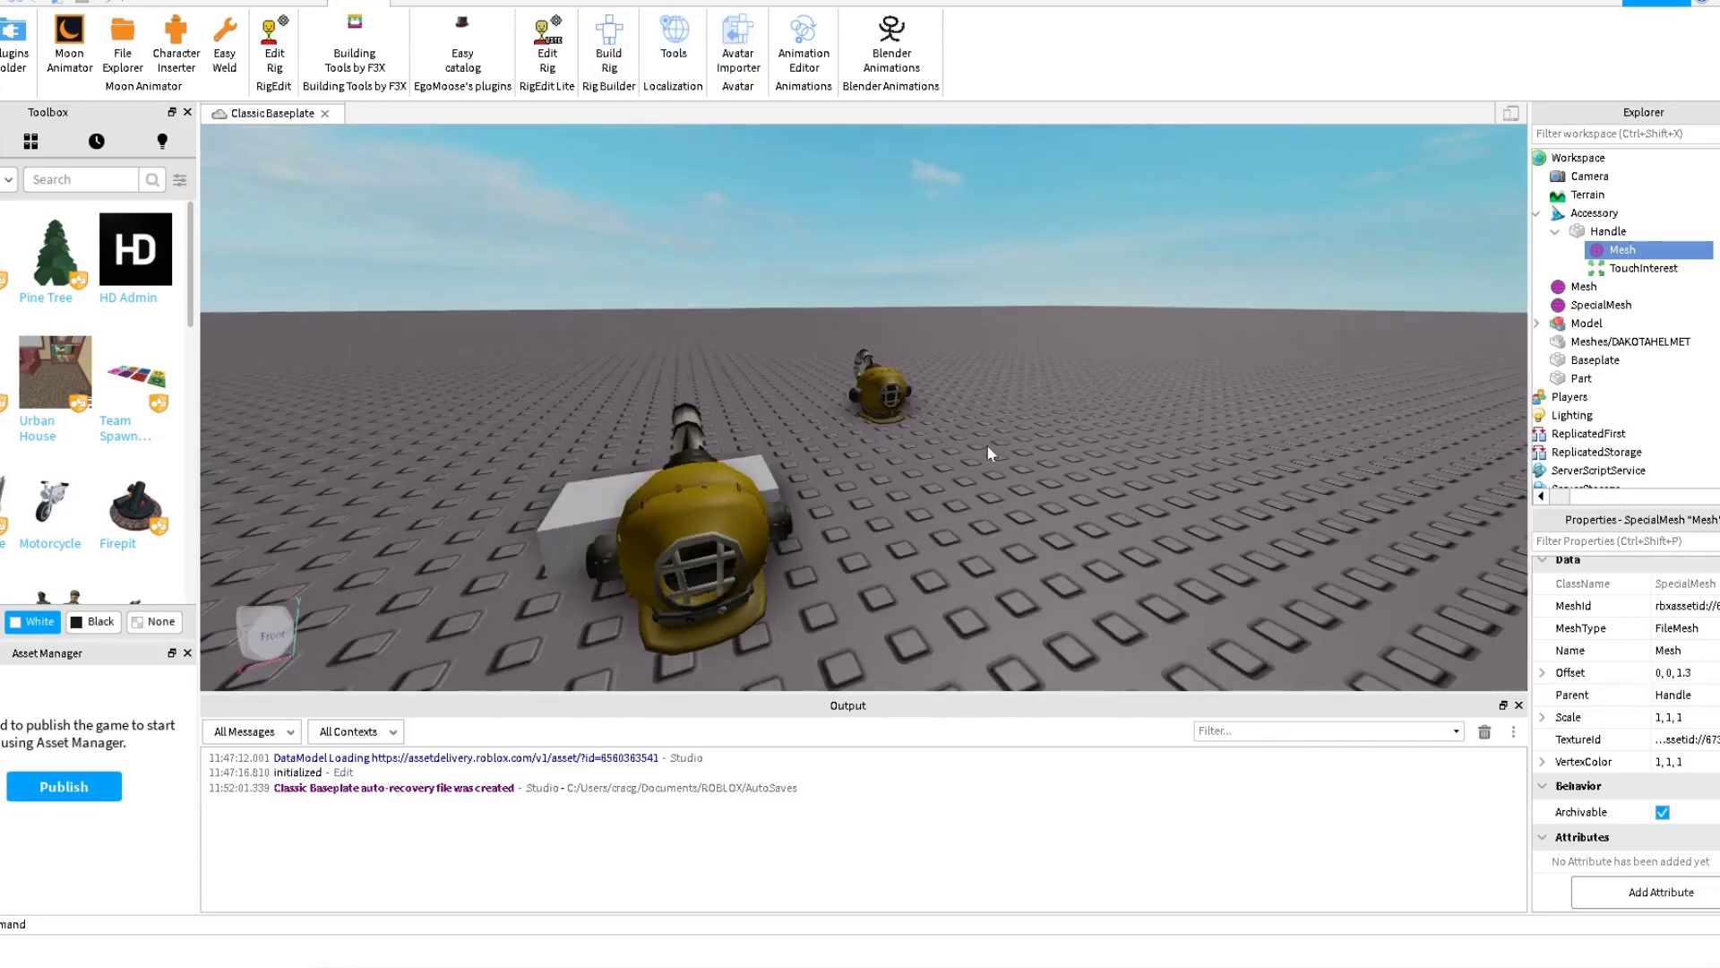
Move the Dummy rig onto open baseplate beside the helmet accessory.
{"action": "right_click_drag", "start_coordinate": [987, 444], "coordinate": [986, 445]}
{"action": "key", "text": "a"}
{"action": "left_click_drag", "start_coordinate": [870, 391], "coordinate": [1013, 513]}
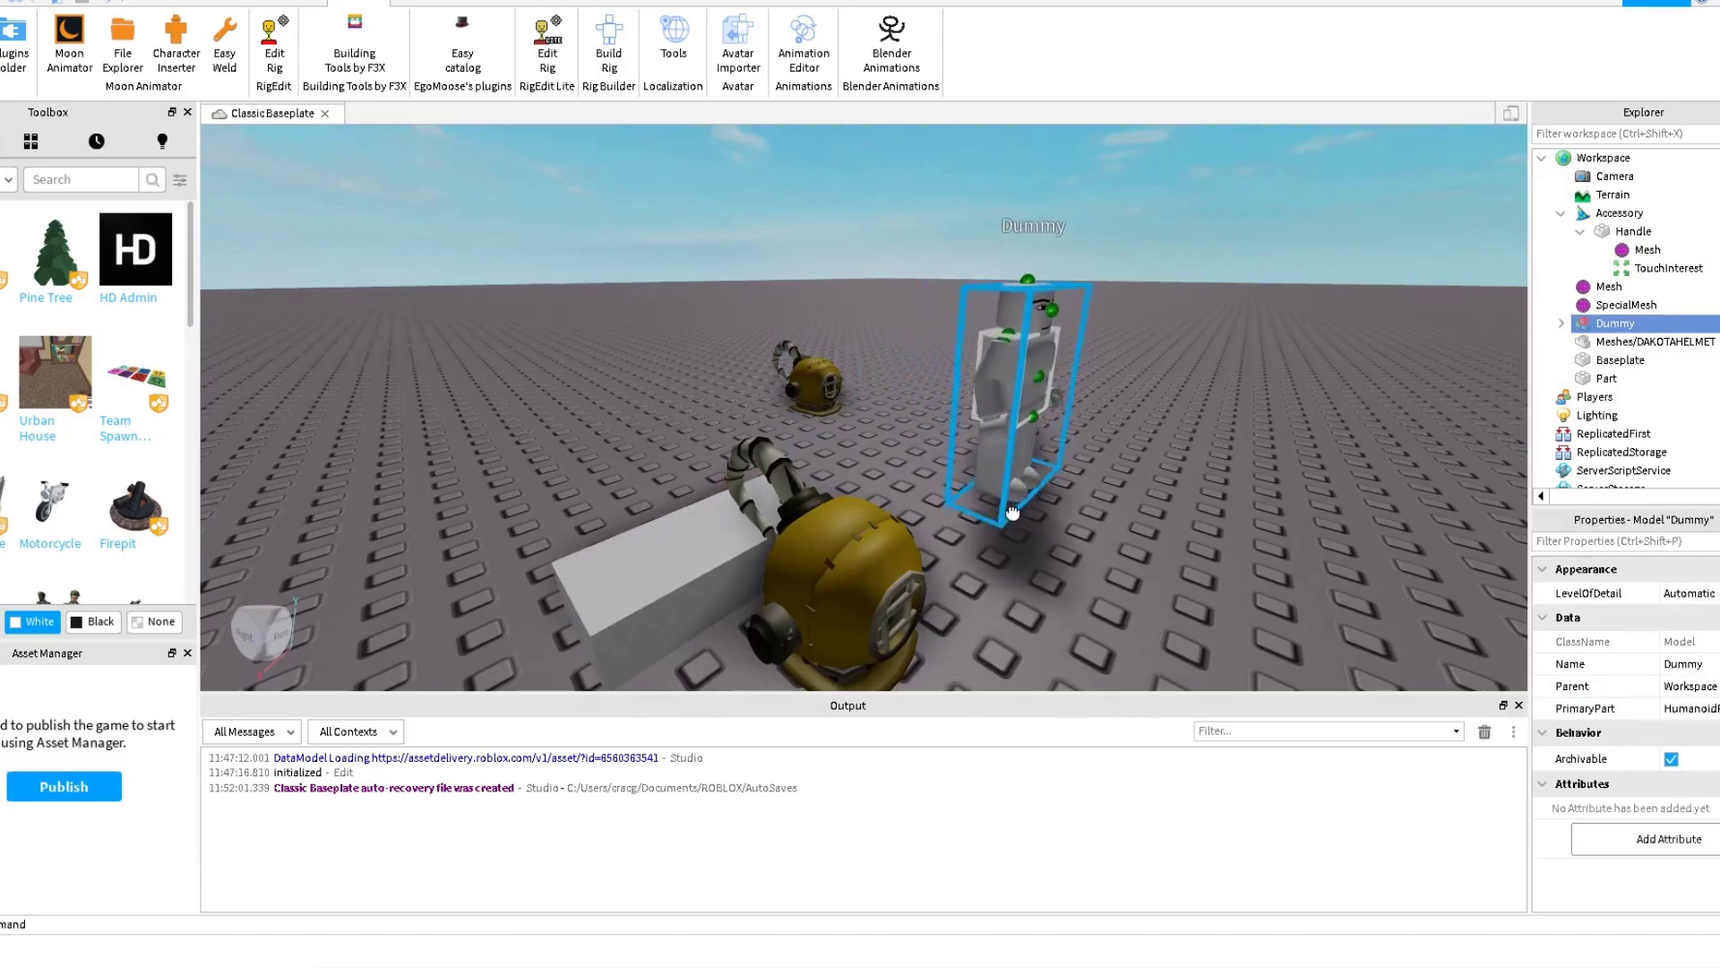
{"action": "key", "text": "d"}
{"action": "right_click_drag", "start_coordinate": [1105, 477], "coordinate": [1105, 477]}
{"action": "key", "text": "w"}
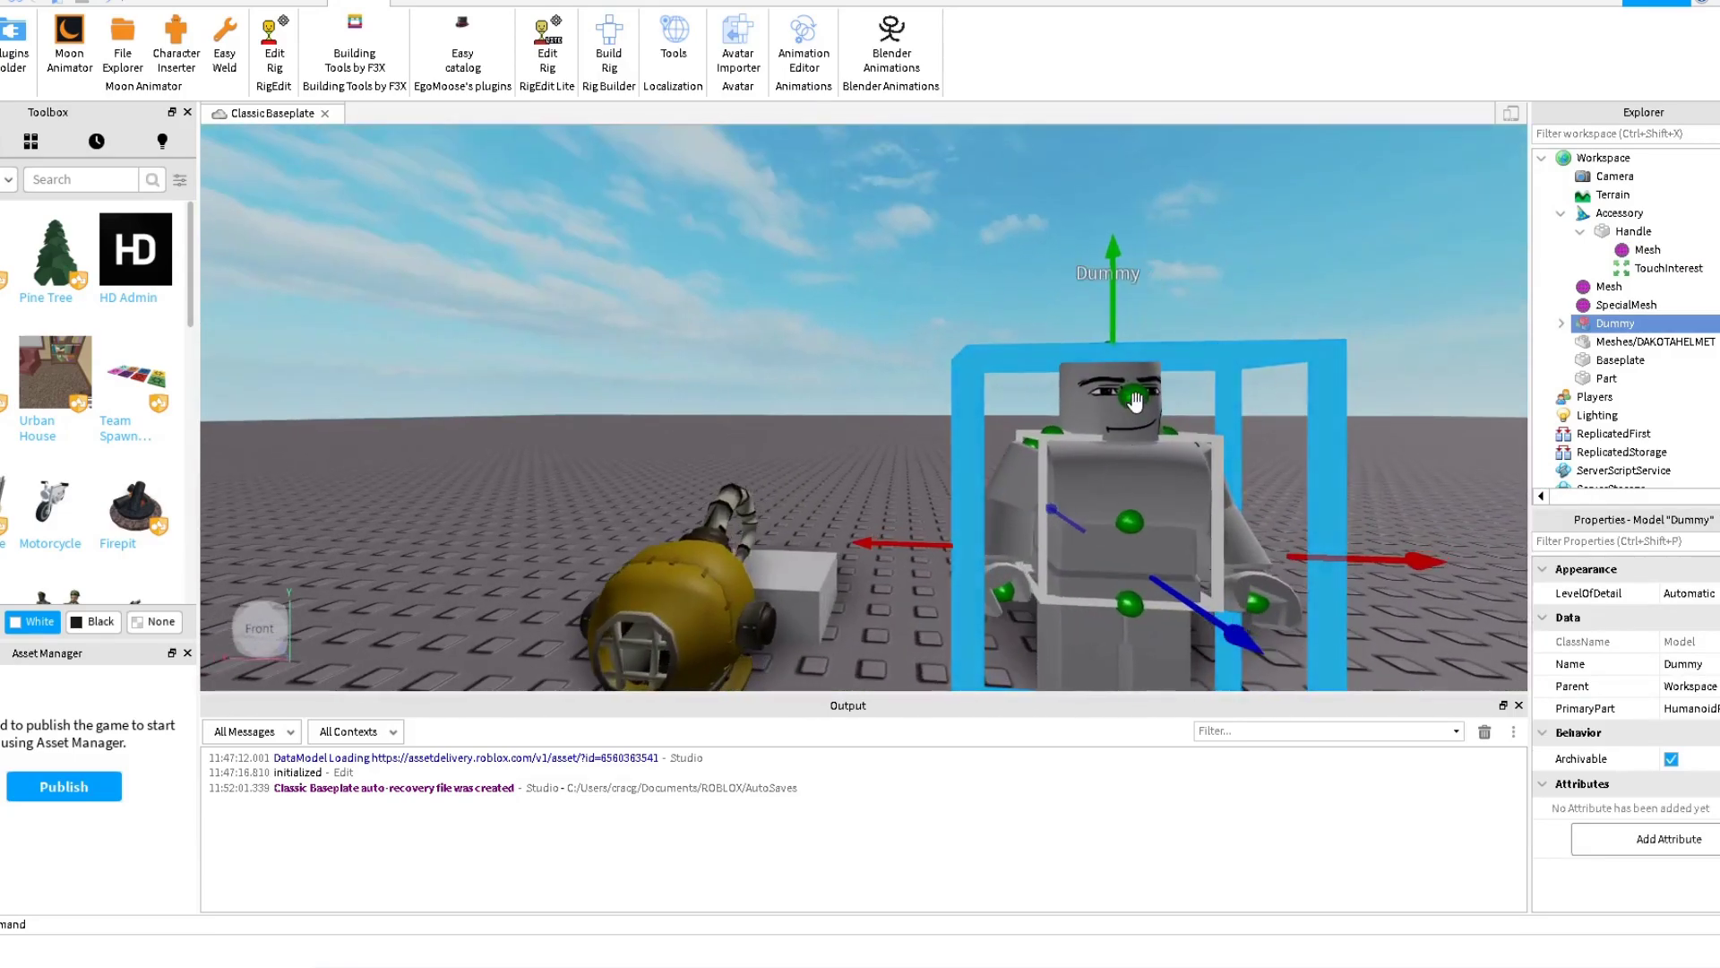
Toggle Constraint Details off and back on to check the attachment points on the rig.
{"action": "left_click", "coordinate": [166, 2]}
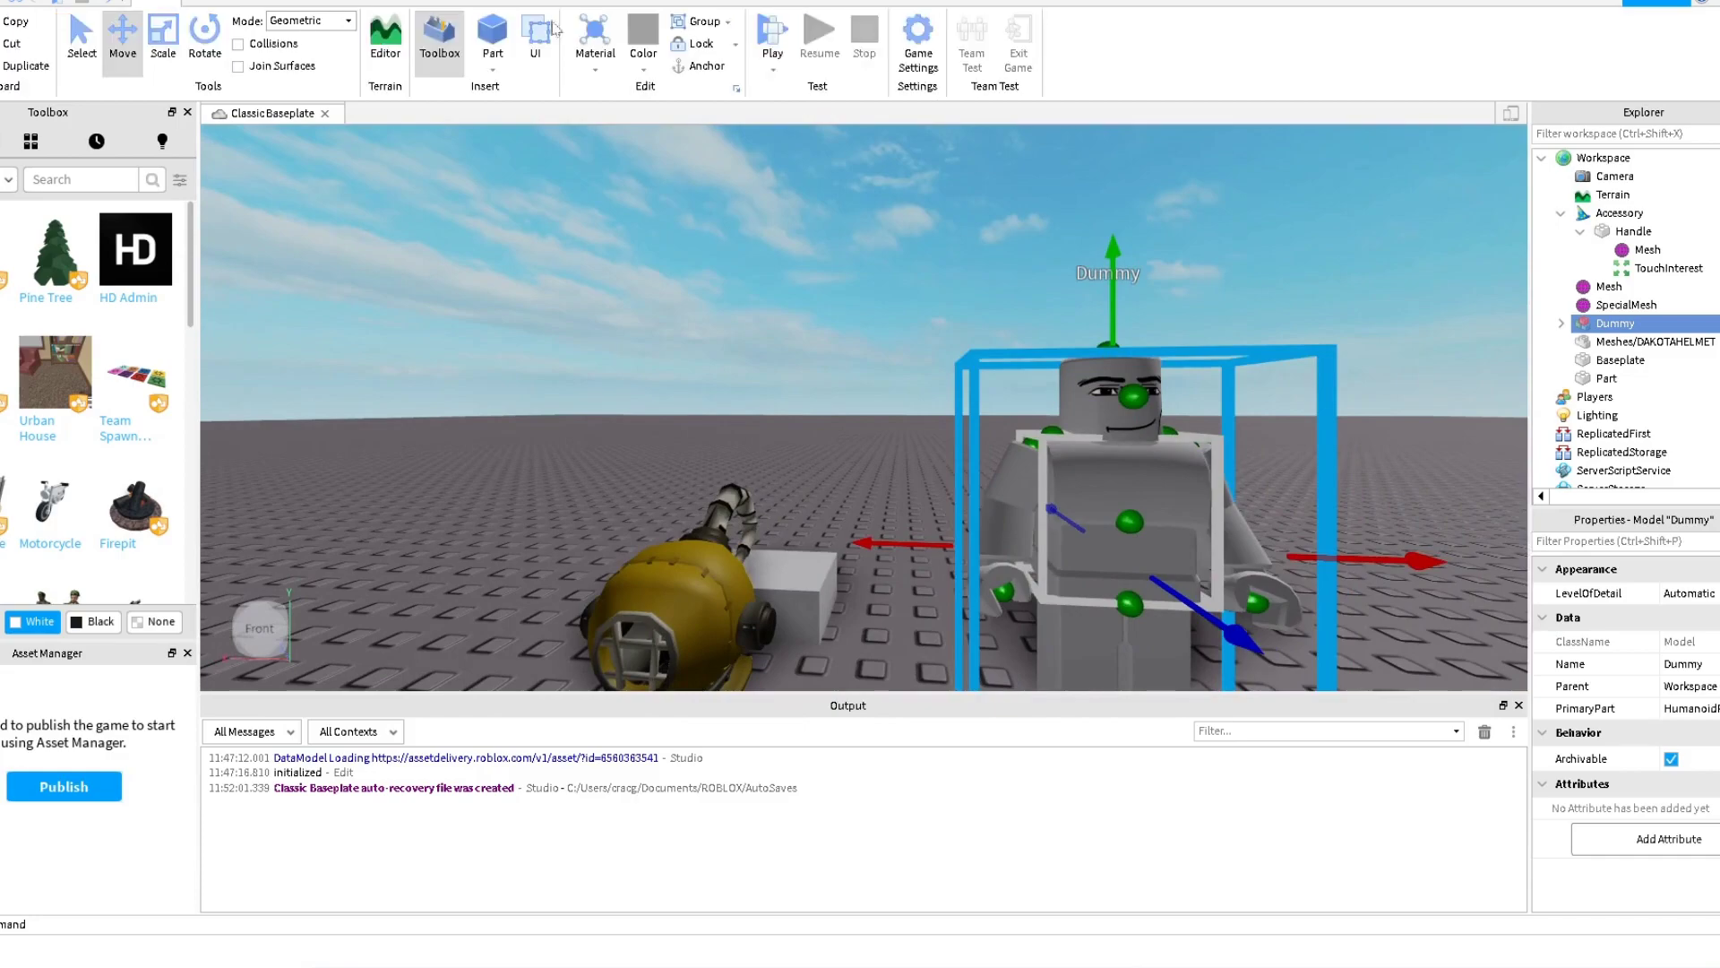
{"action": "left_click", "coordinate": [201, 2]}
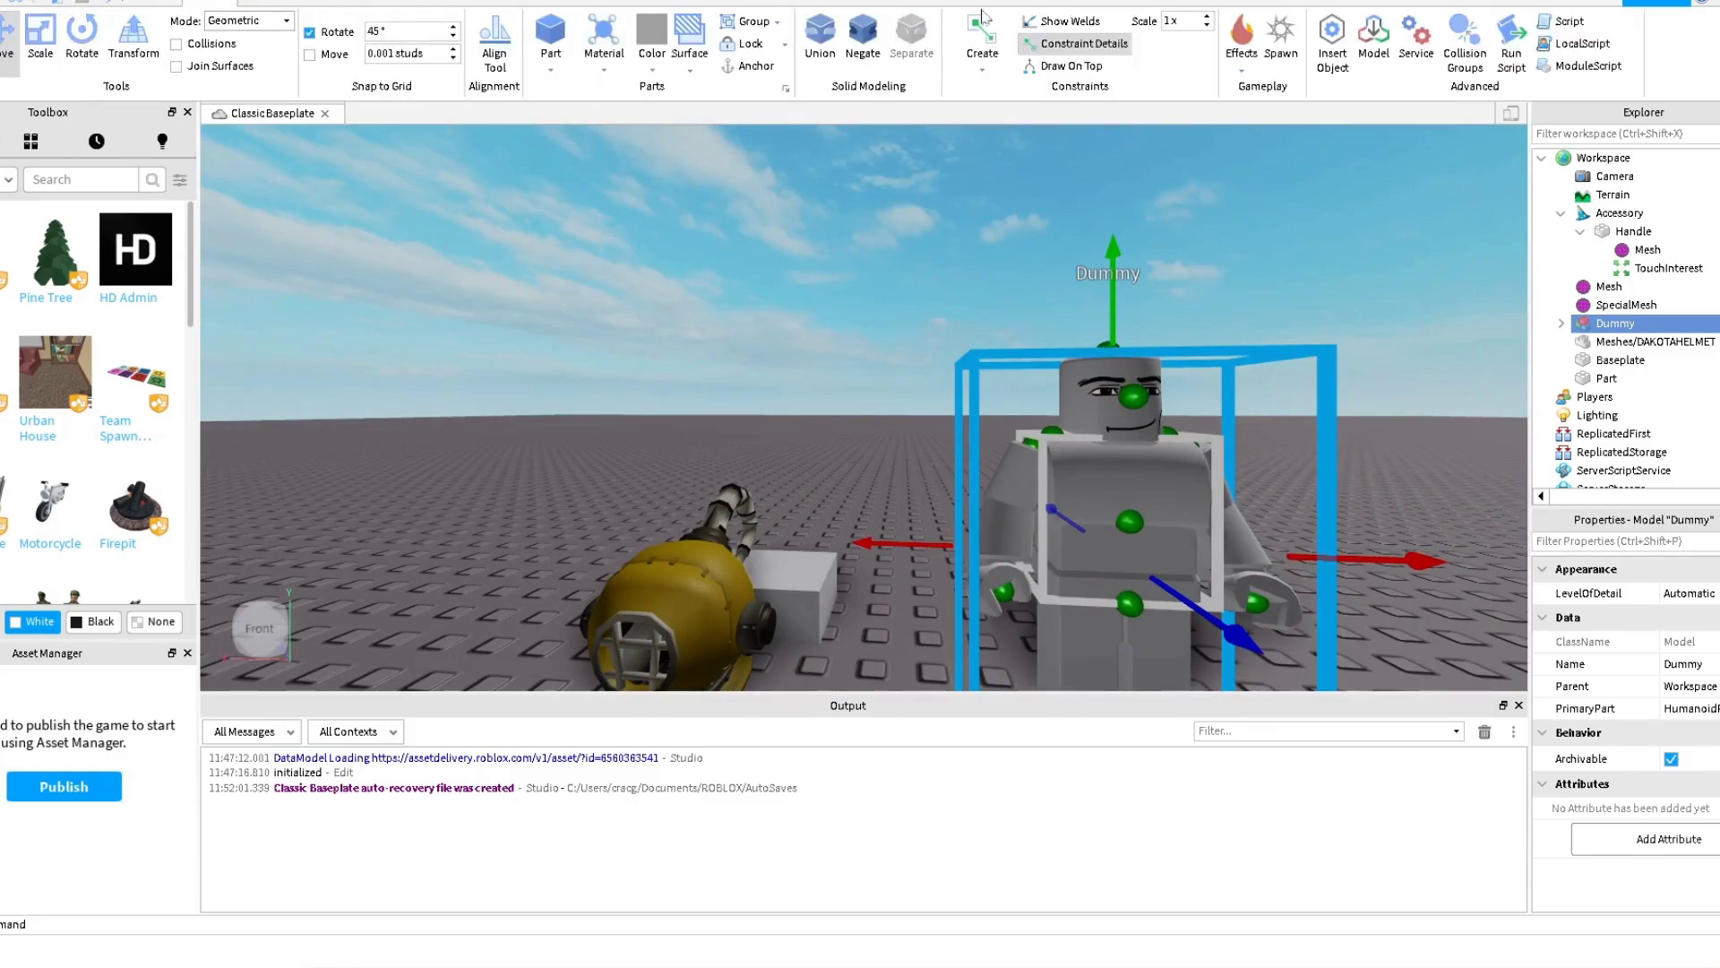
{"action": "left_click", "coordinate": [1091, 47]}
{"action": "left_click", "coordinate": [1091, 47]}
{"action": "right_click_drag", "start_coordinate": [1086, 362], "coordinate": [1087, 335]}
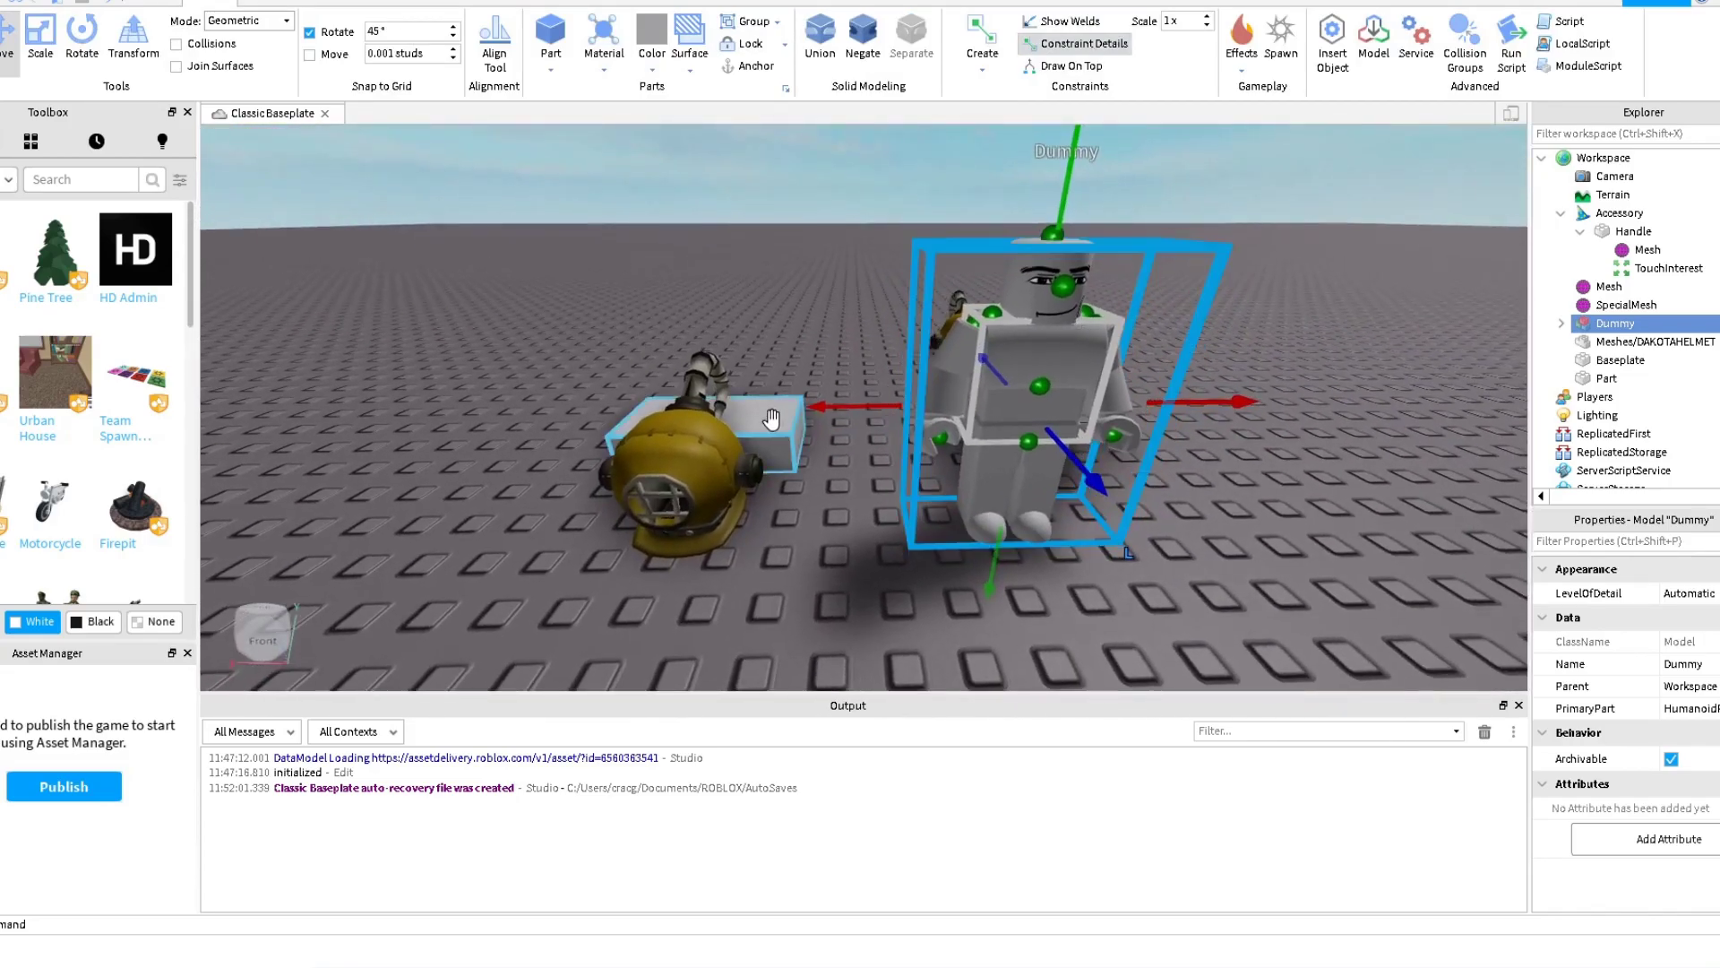
Examine the face, hair and hat attachments inside the Dummy's Head.
{"action": "left_click", "coordinate": [1561, 324]}
{"action": "scroll", "coordinate": [1612, 322], "scroll_direction": "down", "scroll_amount": 5}
{"action": "left_click", "coordinate": [1626, 308]}
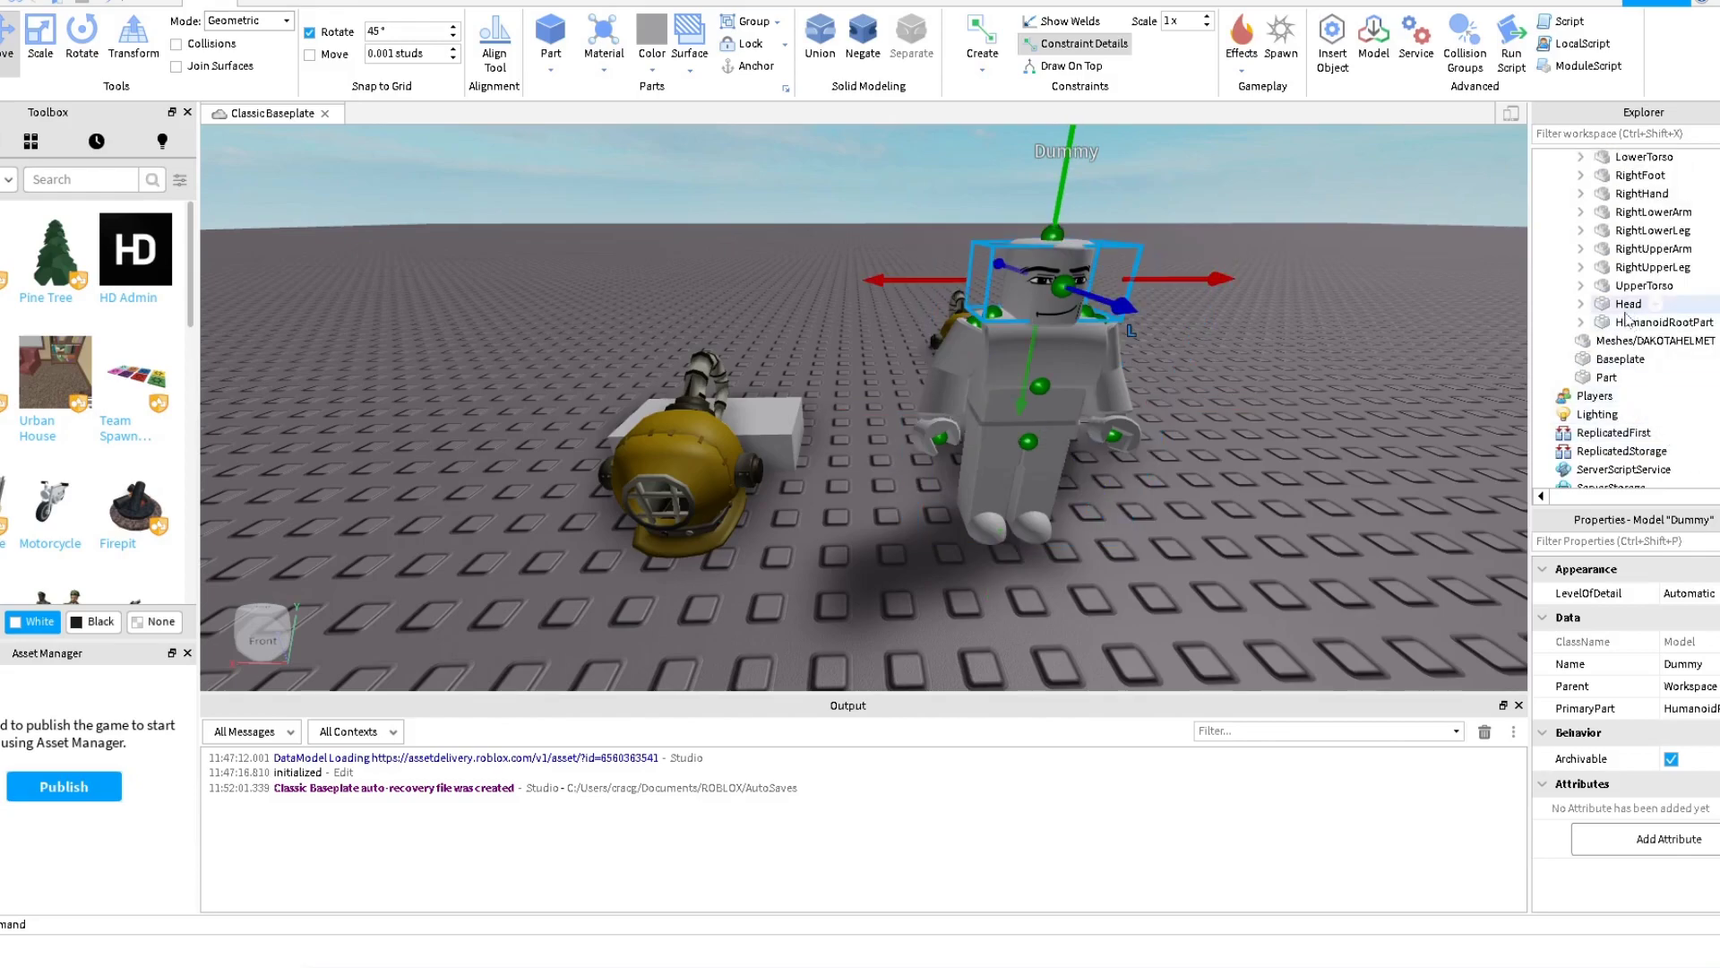
{"action": "left_click", "coordinate": [1627, 306]}
{"action": "left_click", "coordinate": [1562, 305]}
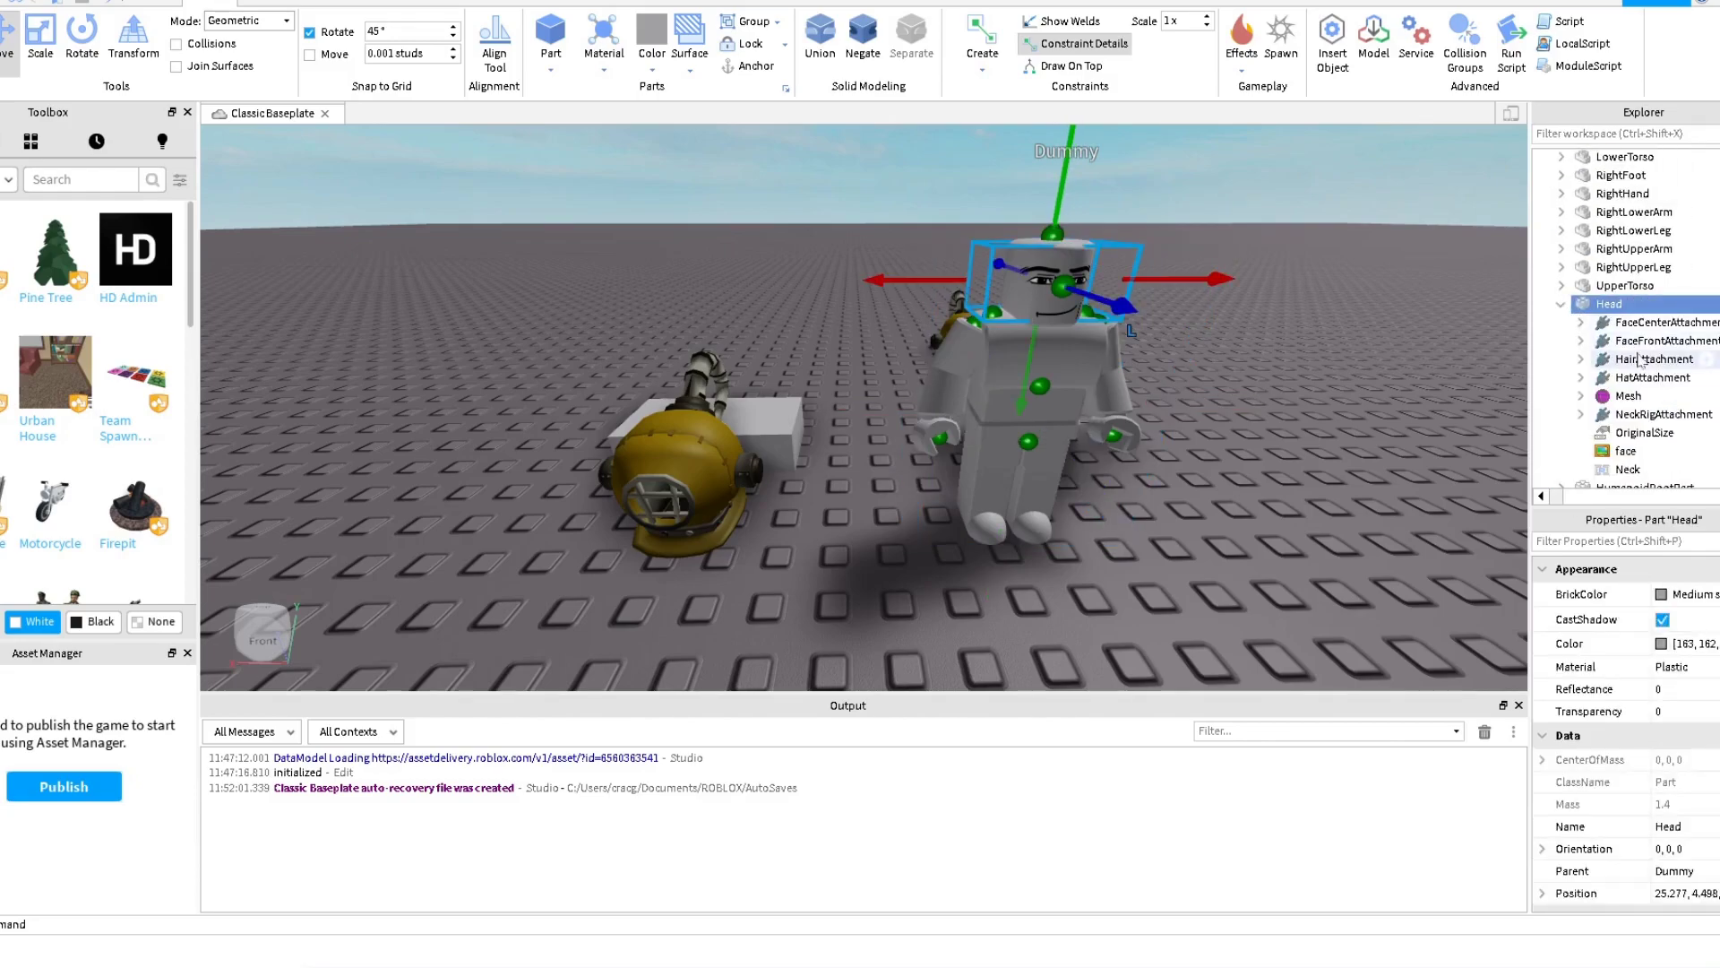
{"action": "left_click", "coordinate": [1641, 323]}
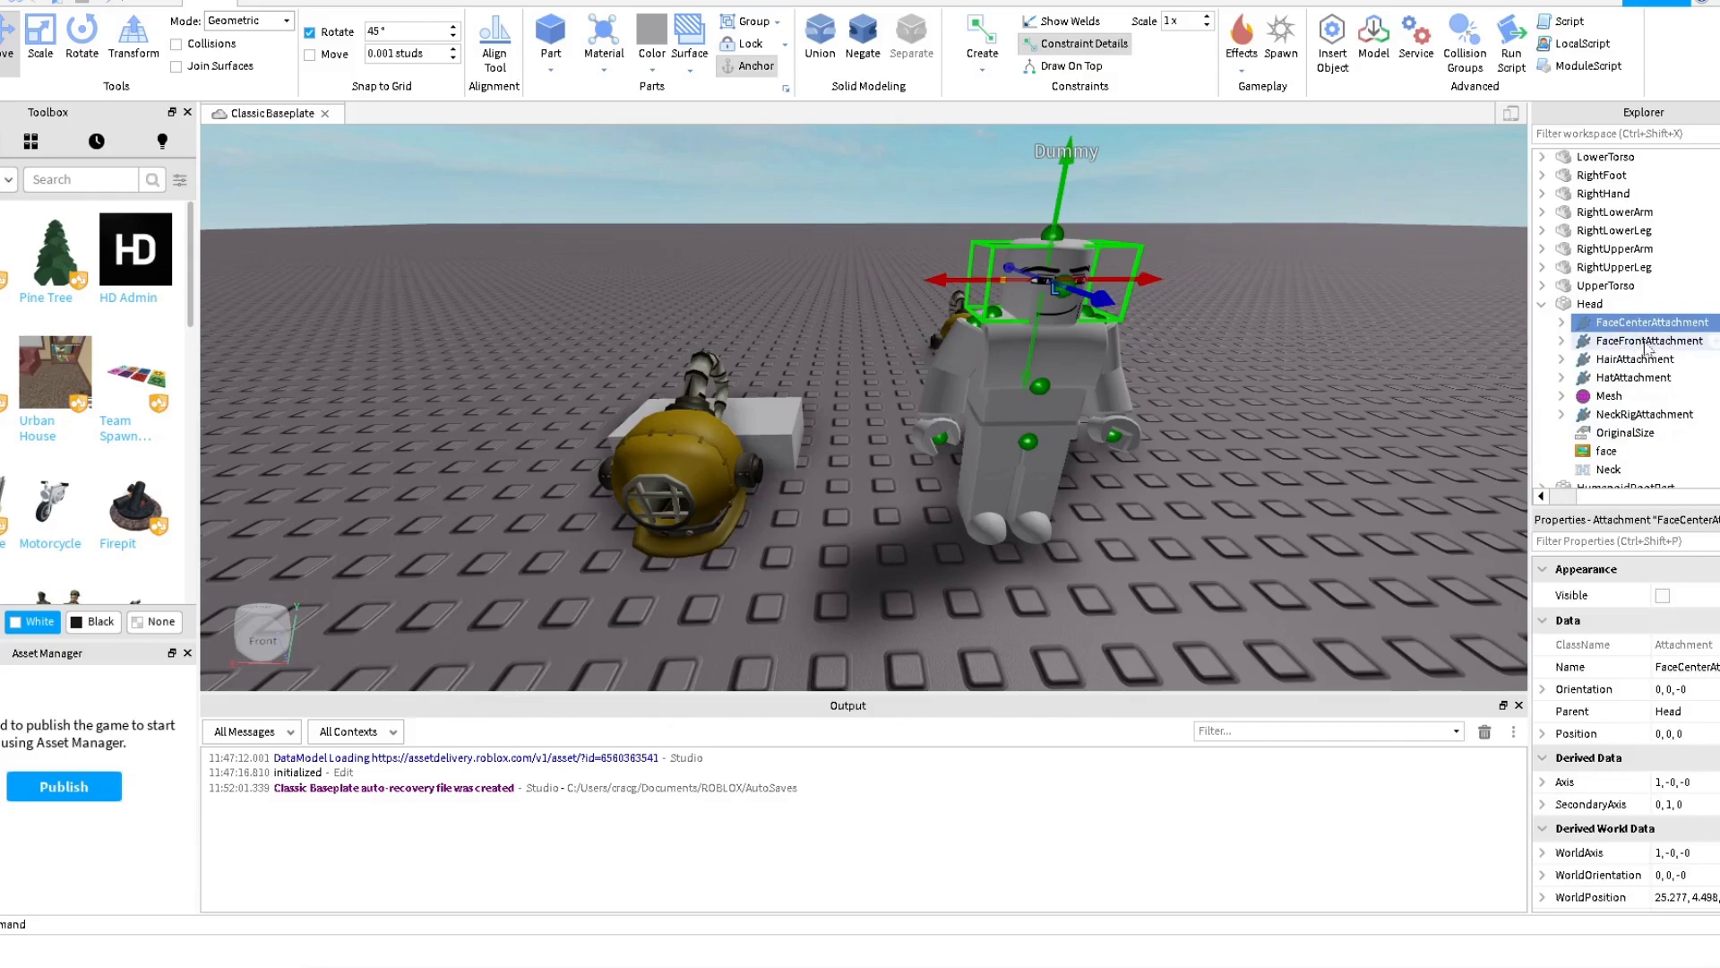
{"action": "left_click", "coordinate": [1640, 341]}
{"action": "left_click", "coordinate": [1631, 359]}
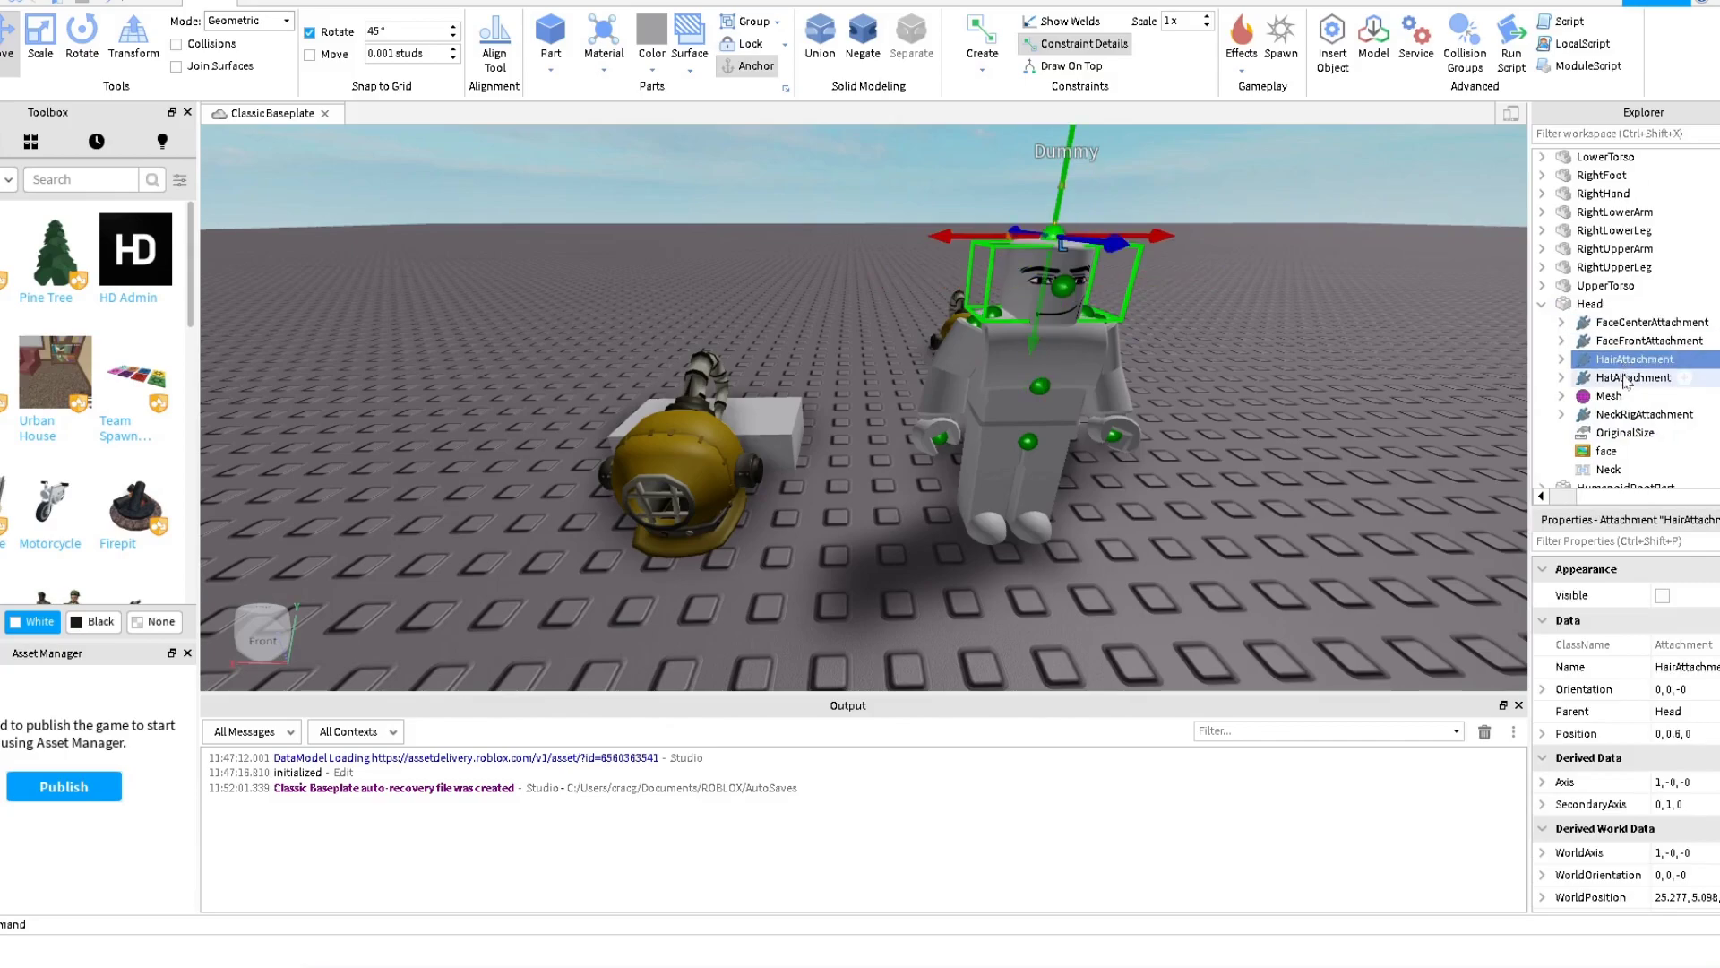
{"action": "left_click", "coordinate": [1628, 378]}
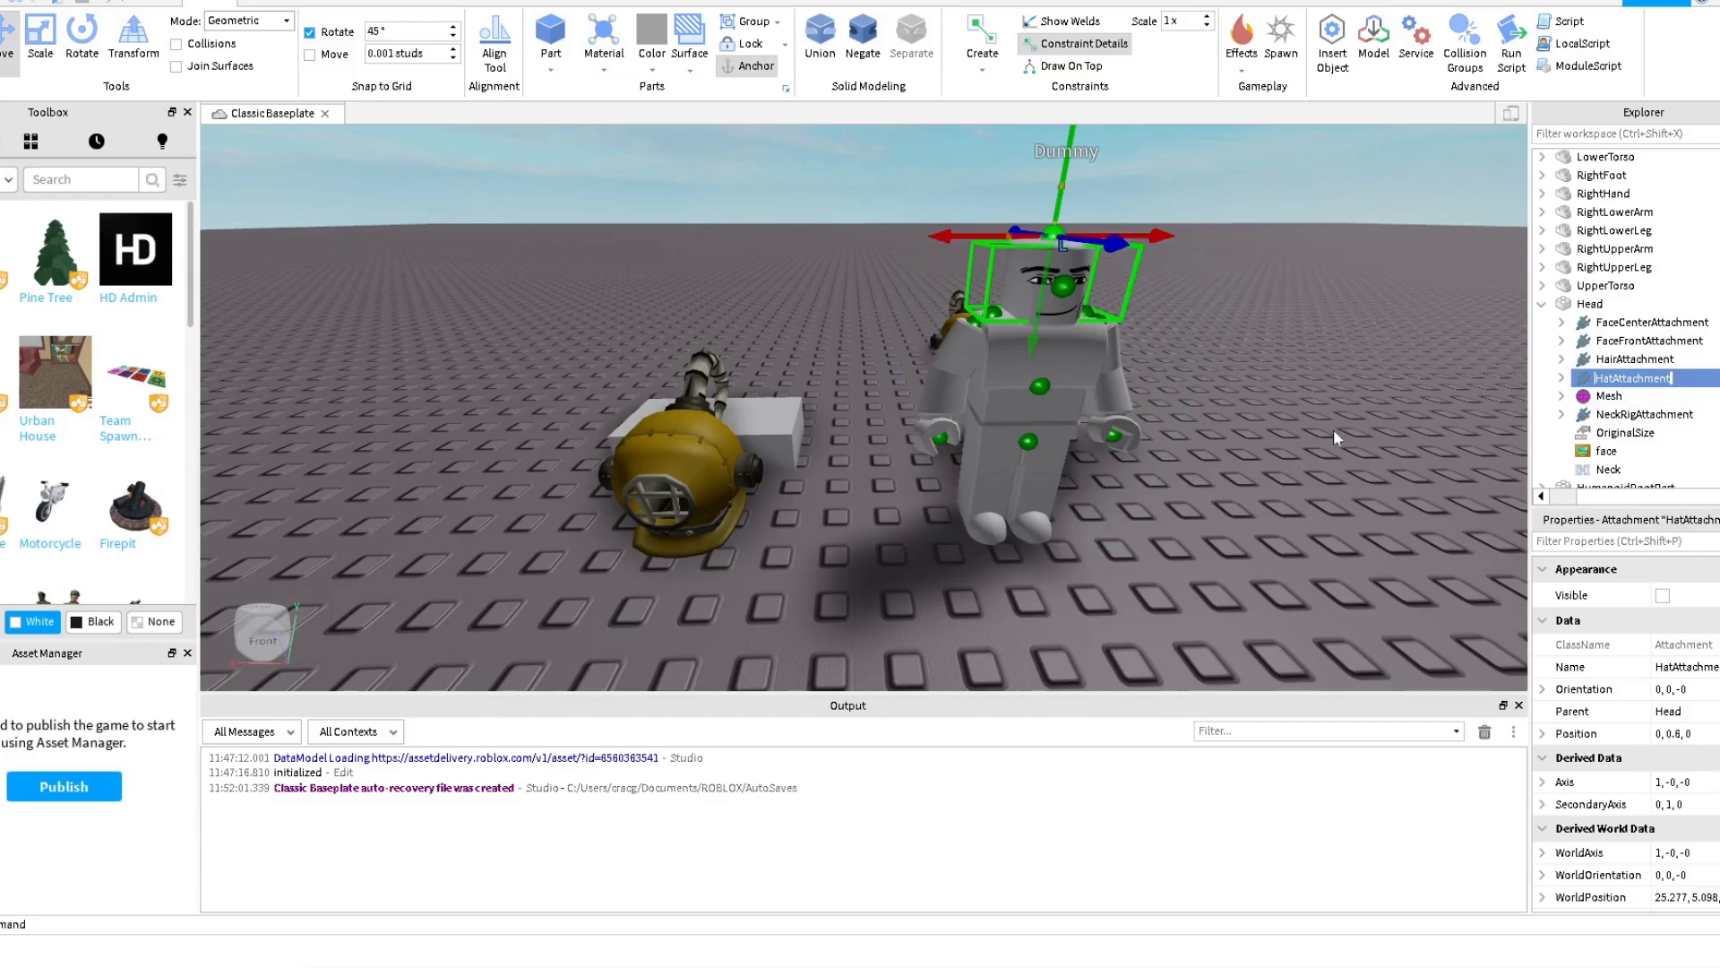
Copy the name of the Head's HatAttachment, and add an Attachment named HatAttachment to the accessory's Handle.
{"action": "right_click", "coordinate": [1658, 387]}
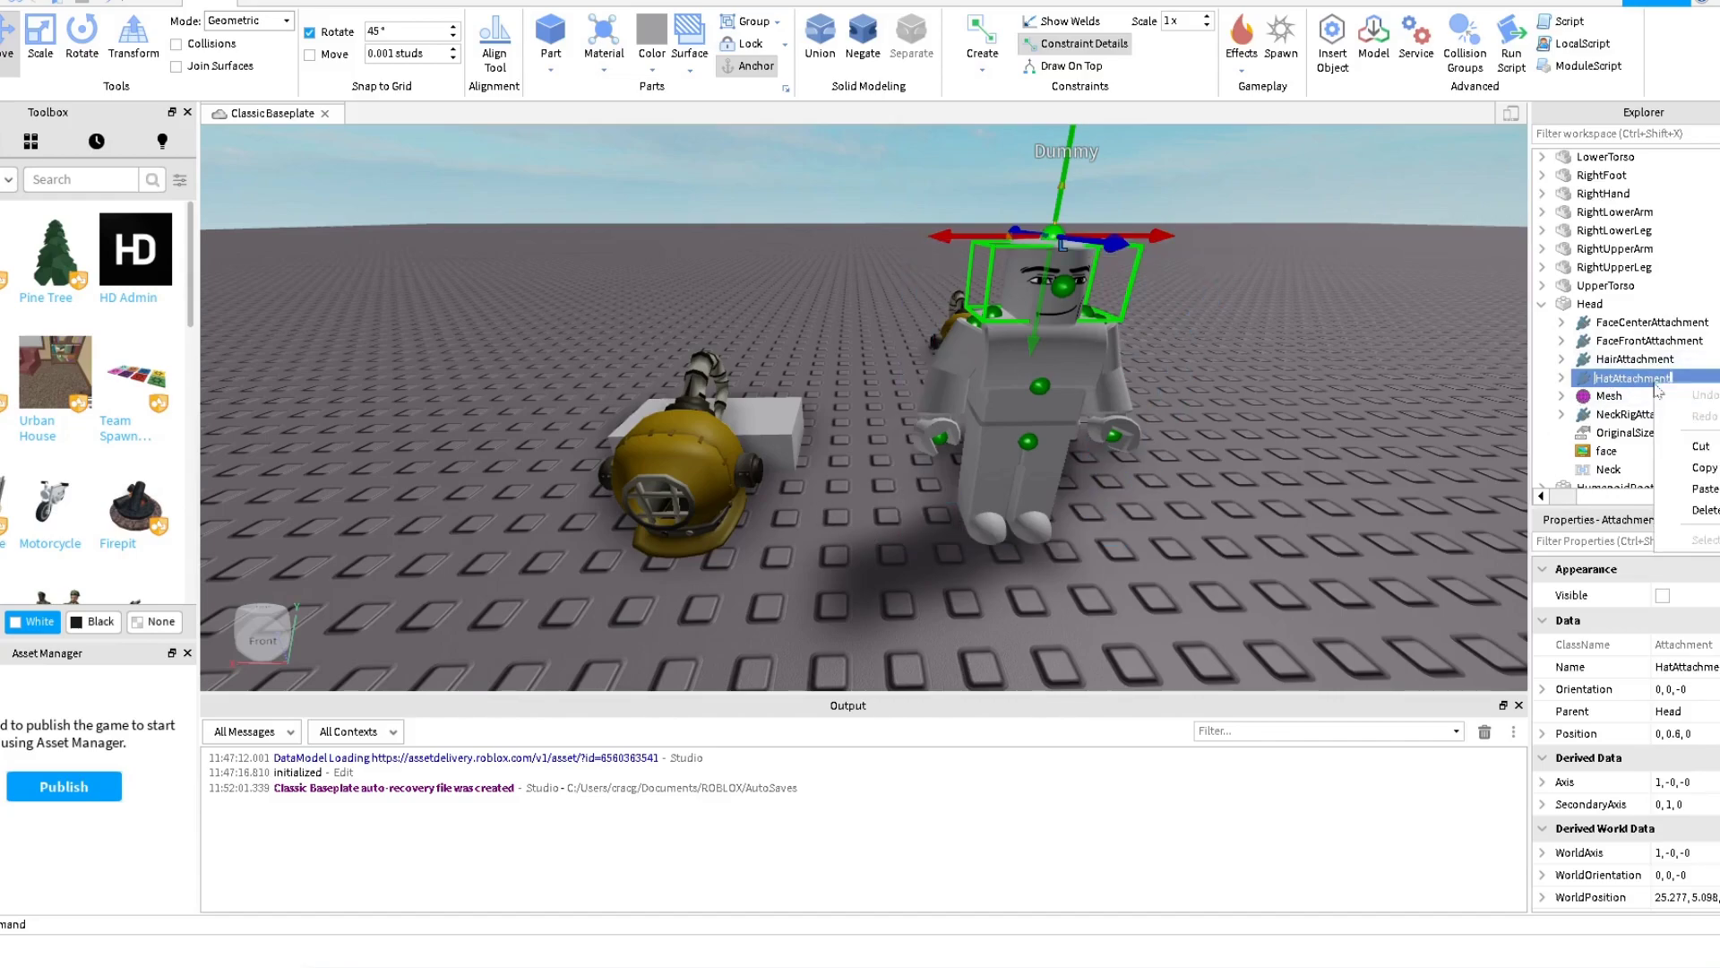
{"action": "left_click", "coordinate": [1698, 466]}
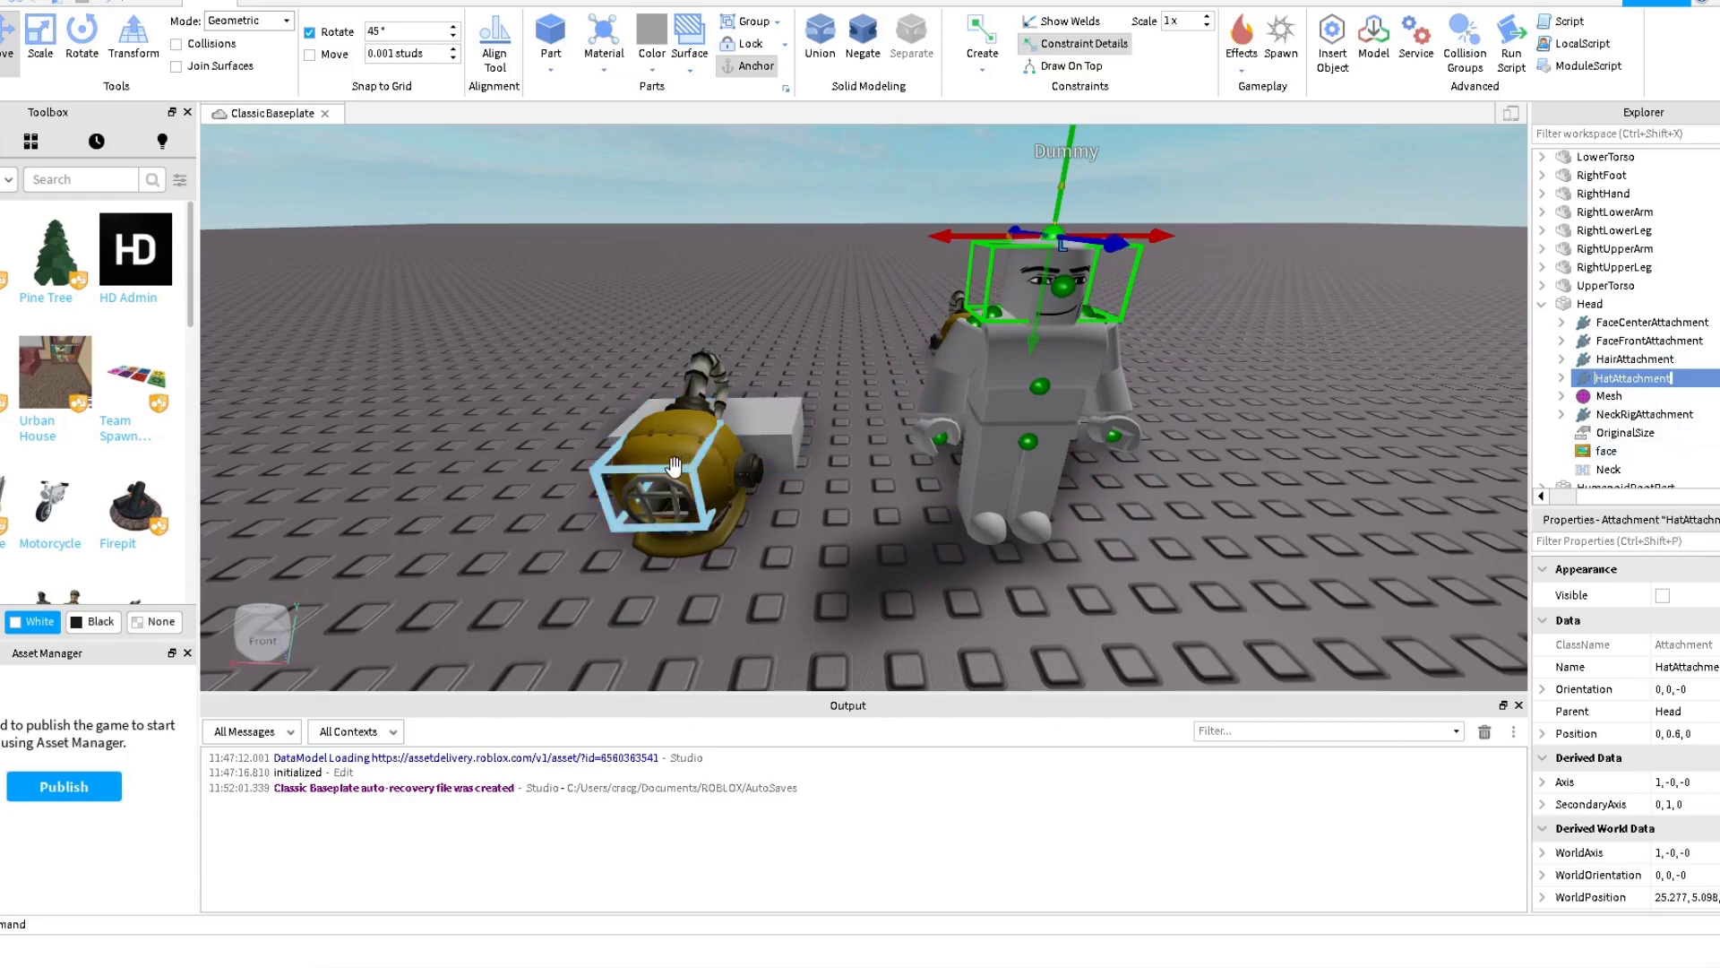
{"action": "left_click", "coordinate": [726, 445]}
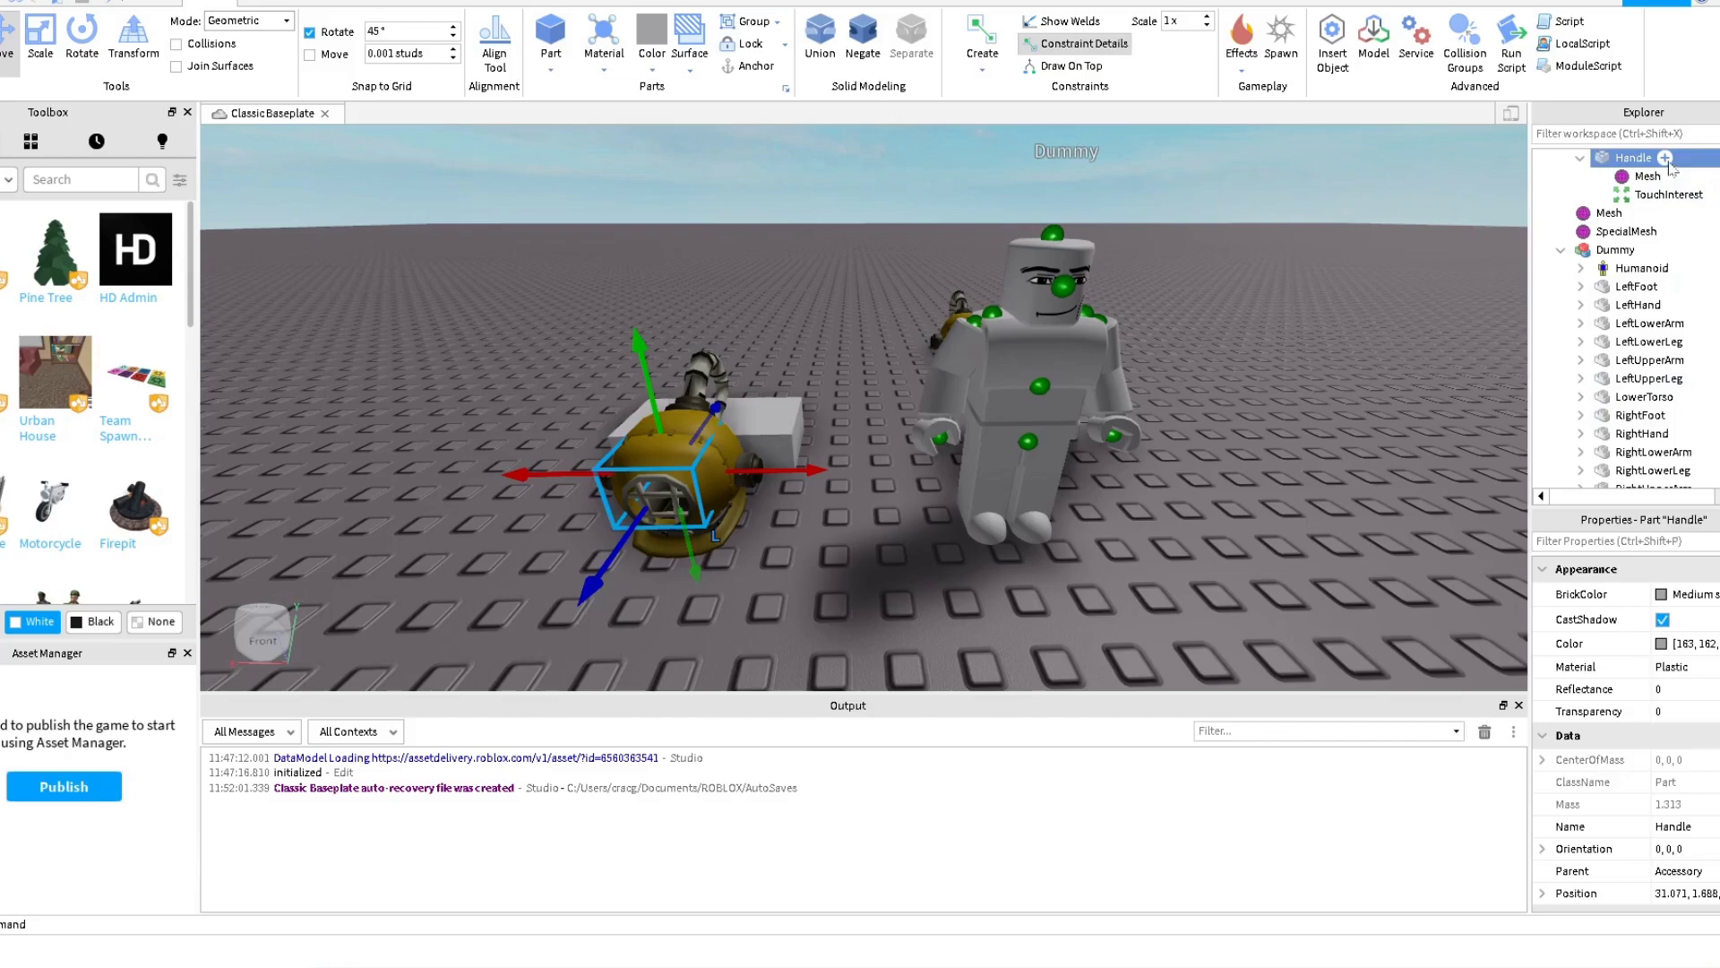
{"action": "left_click", "coordinate": [1666, 159]}
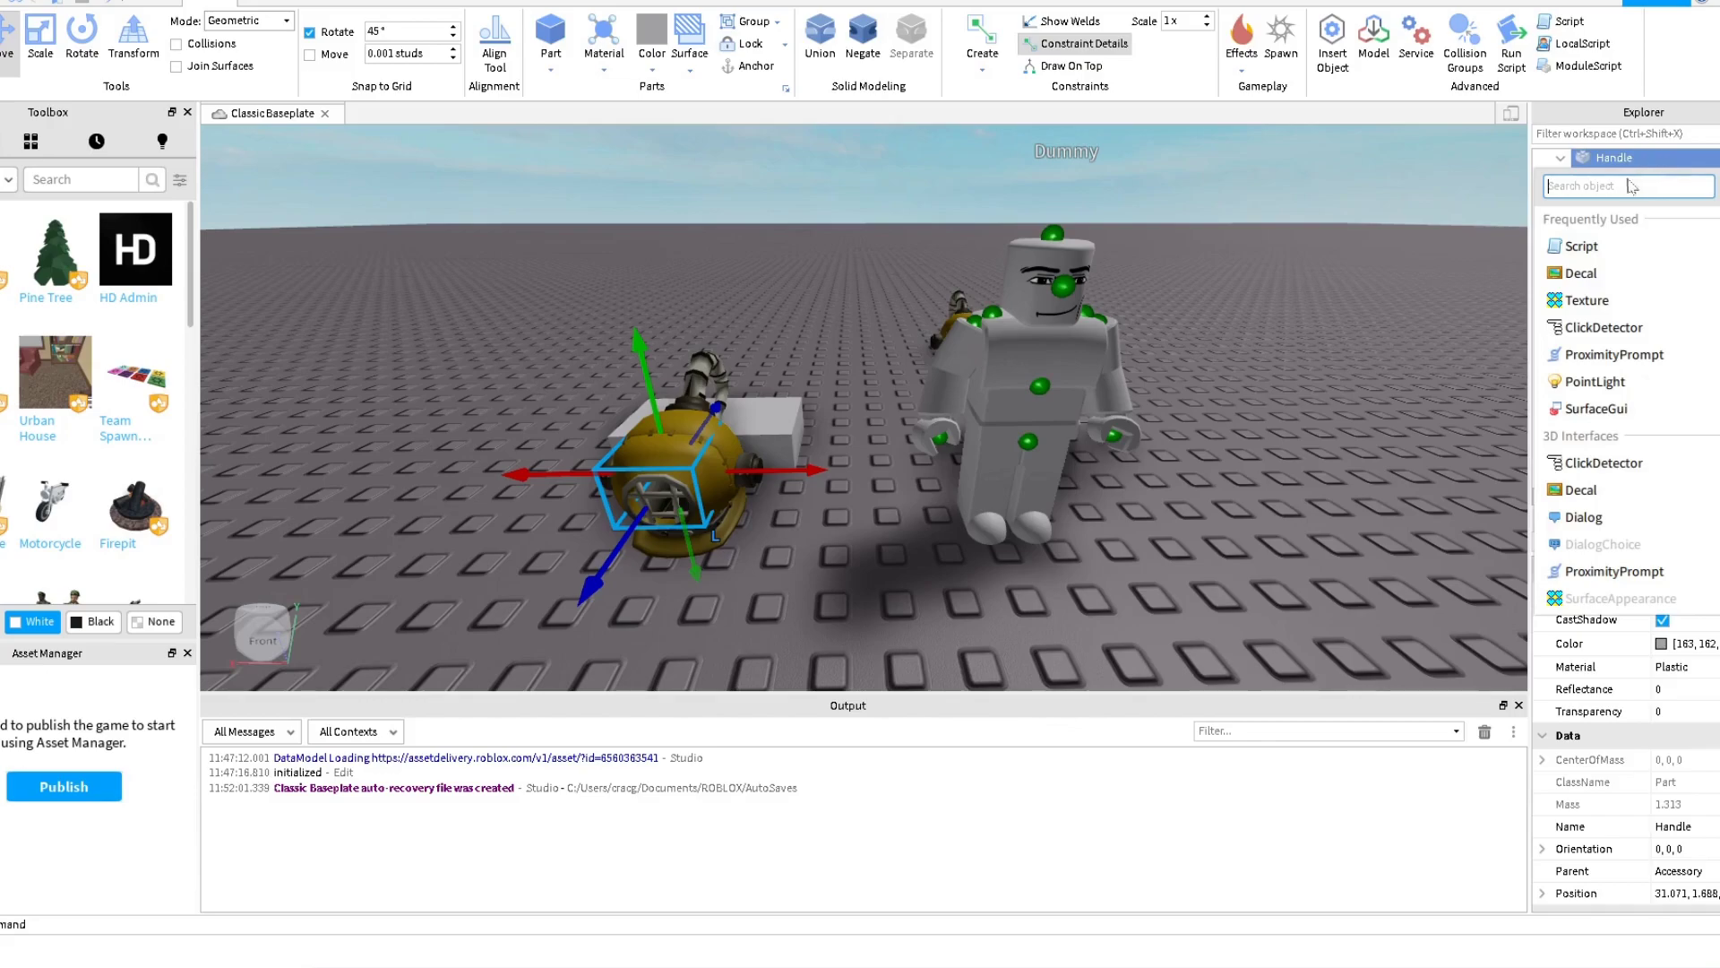
{"action": "type", "text": "Atta"}
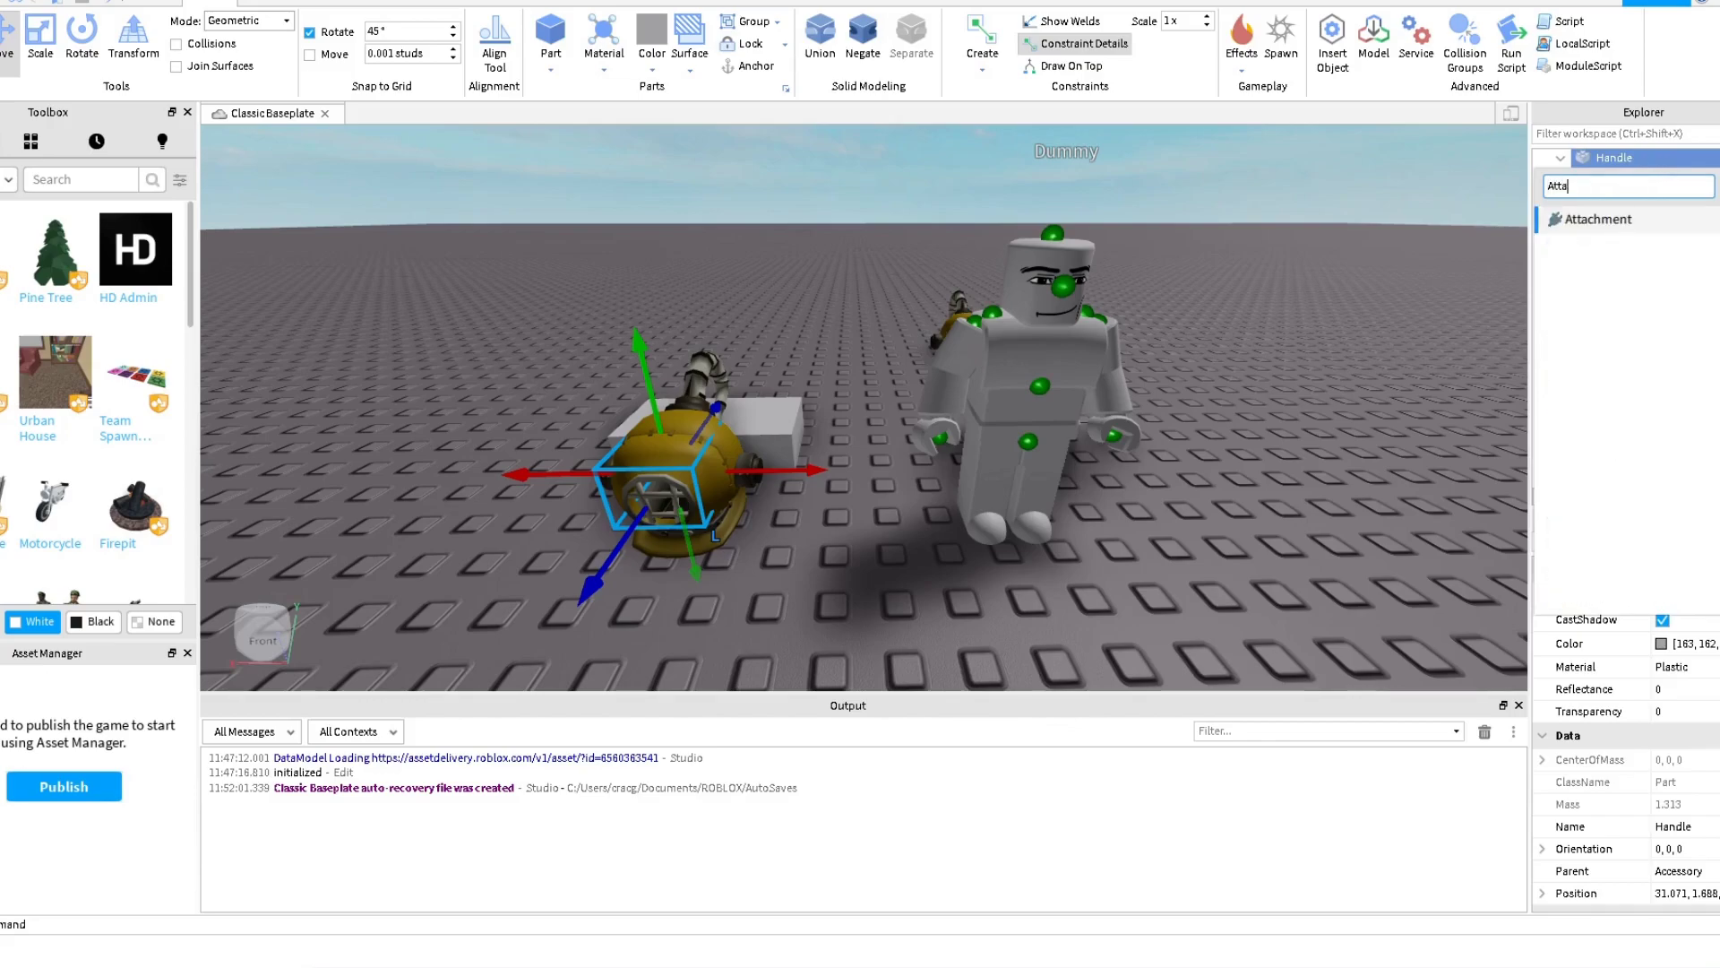
{"action": "key", "text": "Return"}
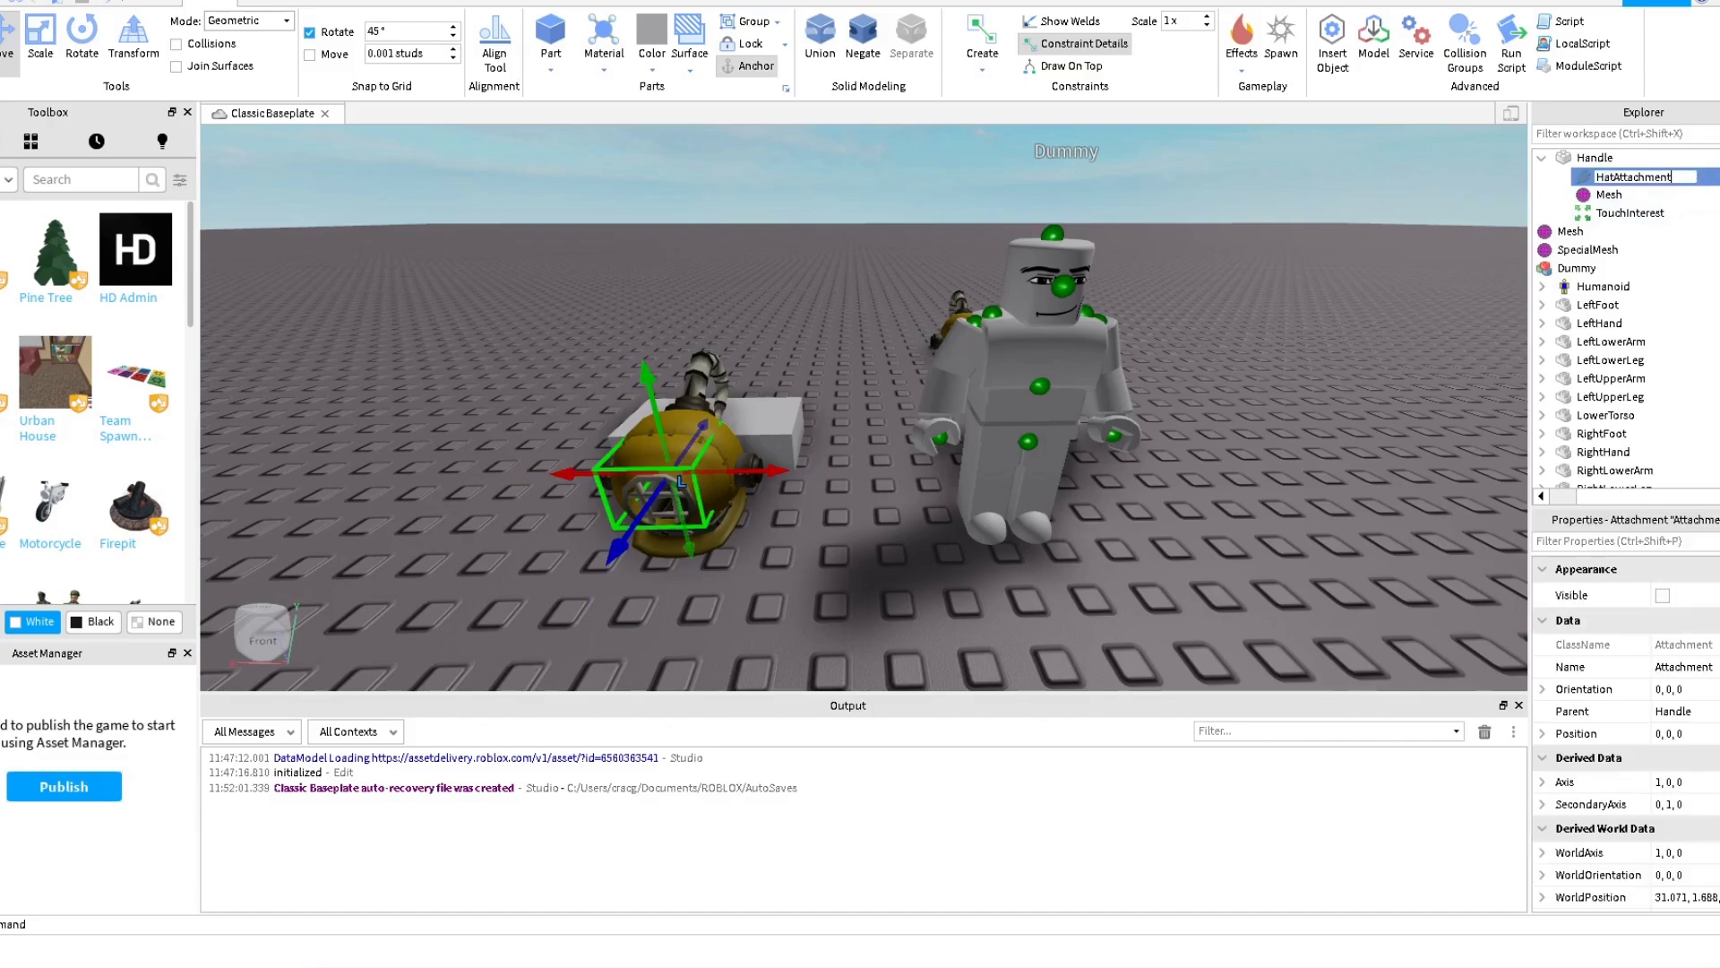
{"action": "key", "text": "Return"}
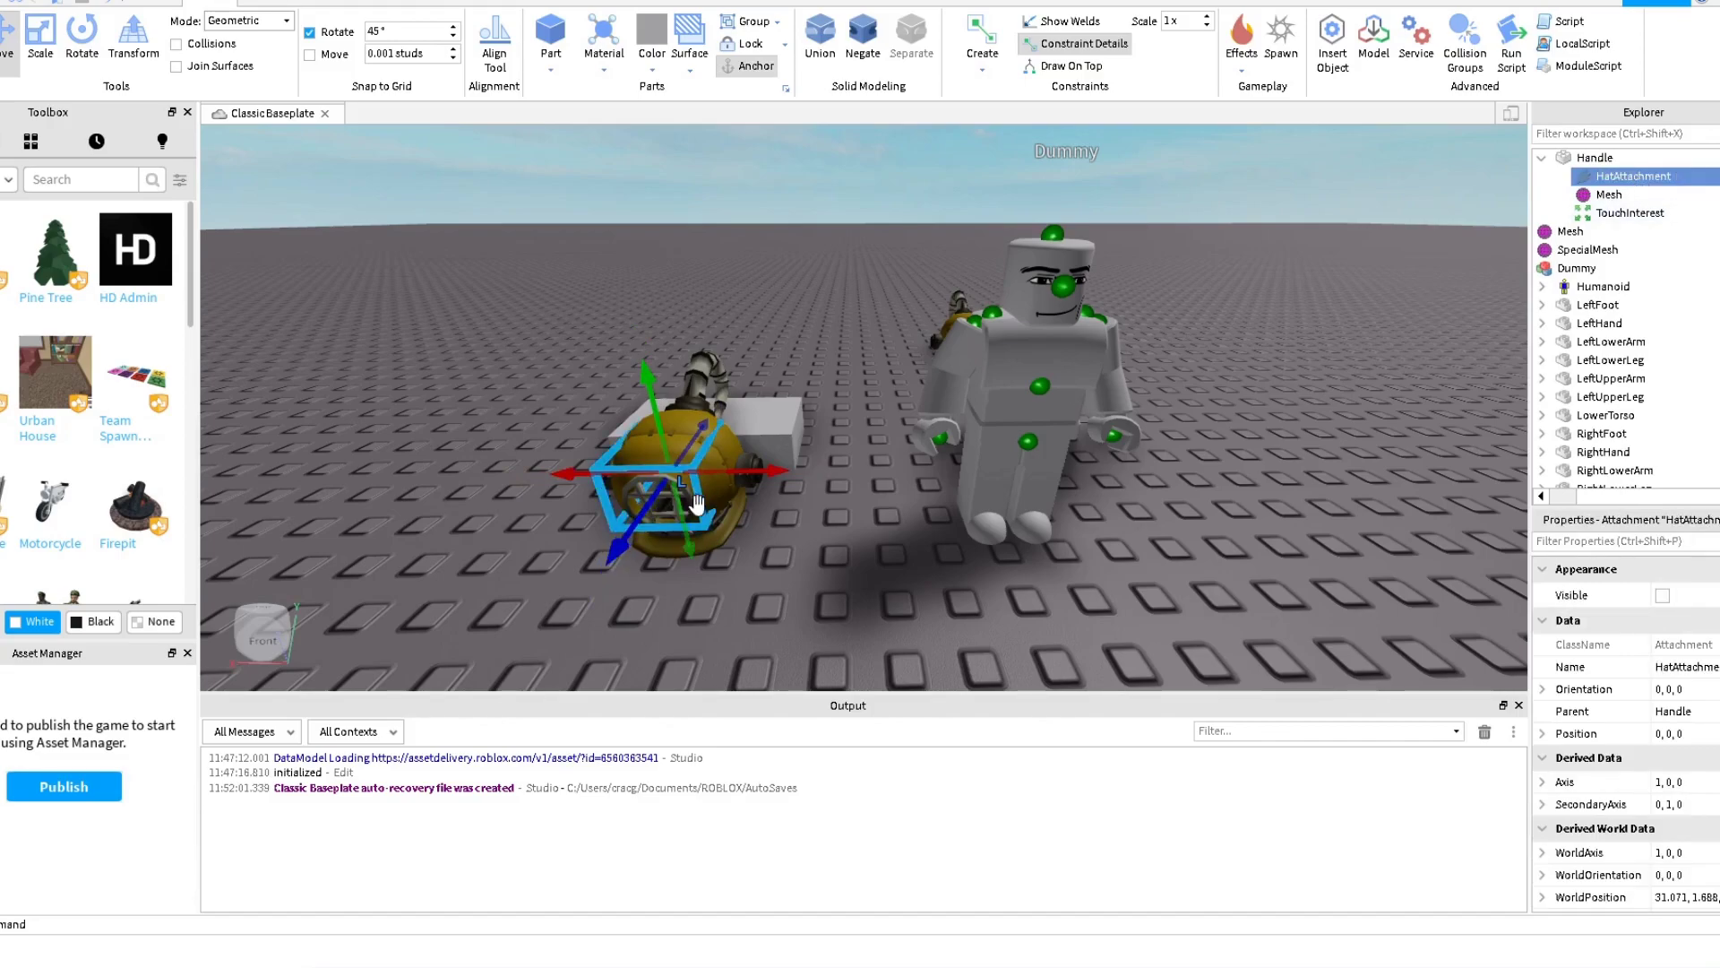
Raise the helmet Accessory vertically until it floats above the white block.
{"action": "right_click_drag", "start_coordinate": [746, 555], "coordinate": [717, 532]}
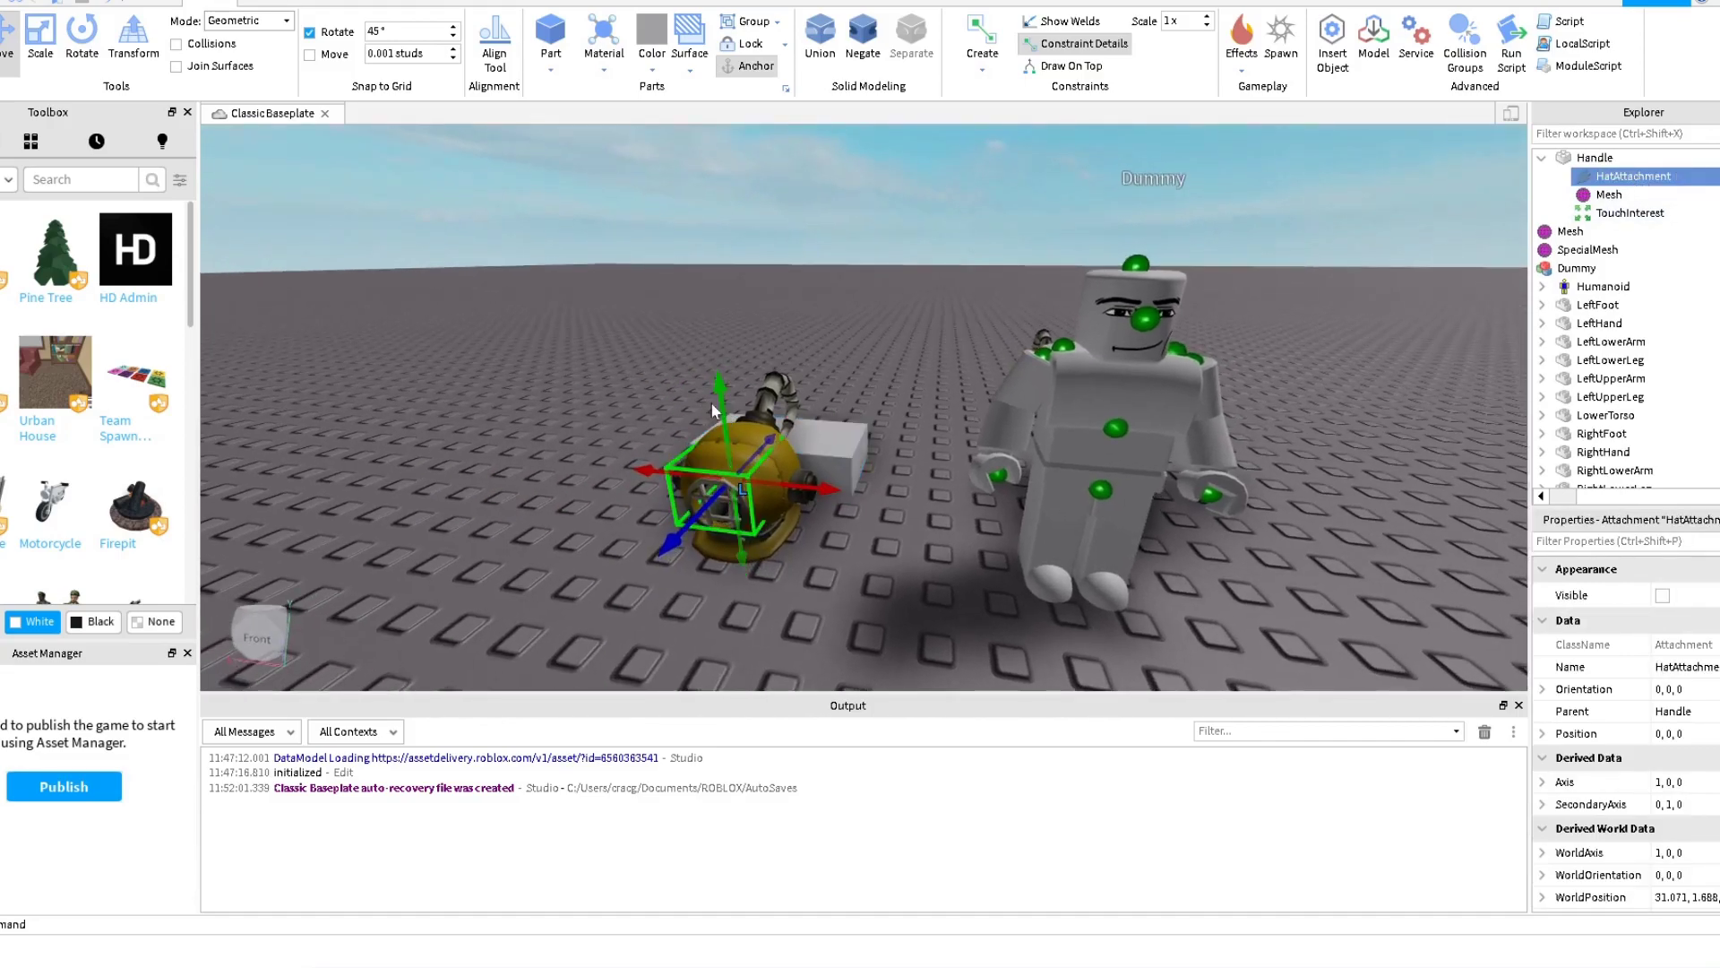
{"action": "left_click", "coordinate": [1600, 158]}
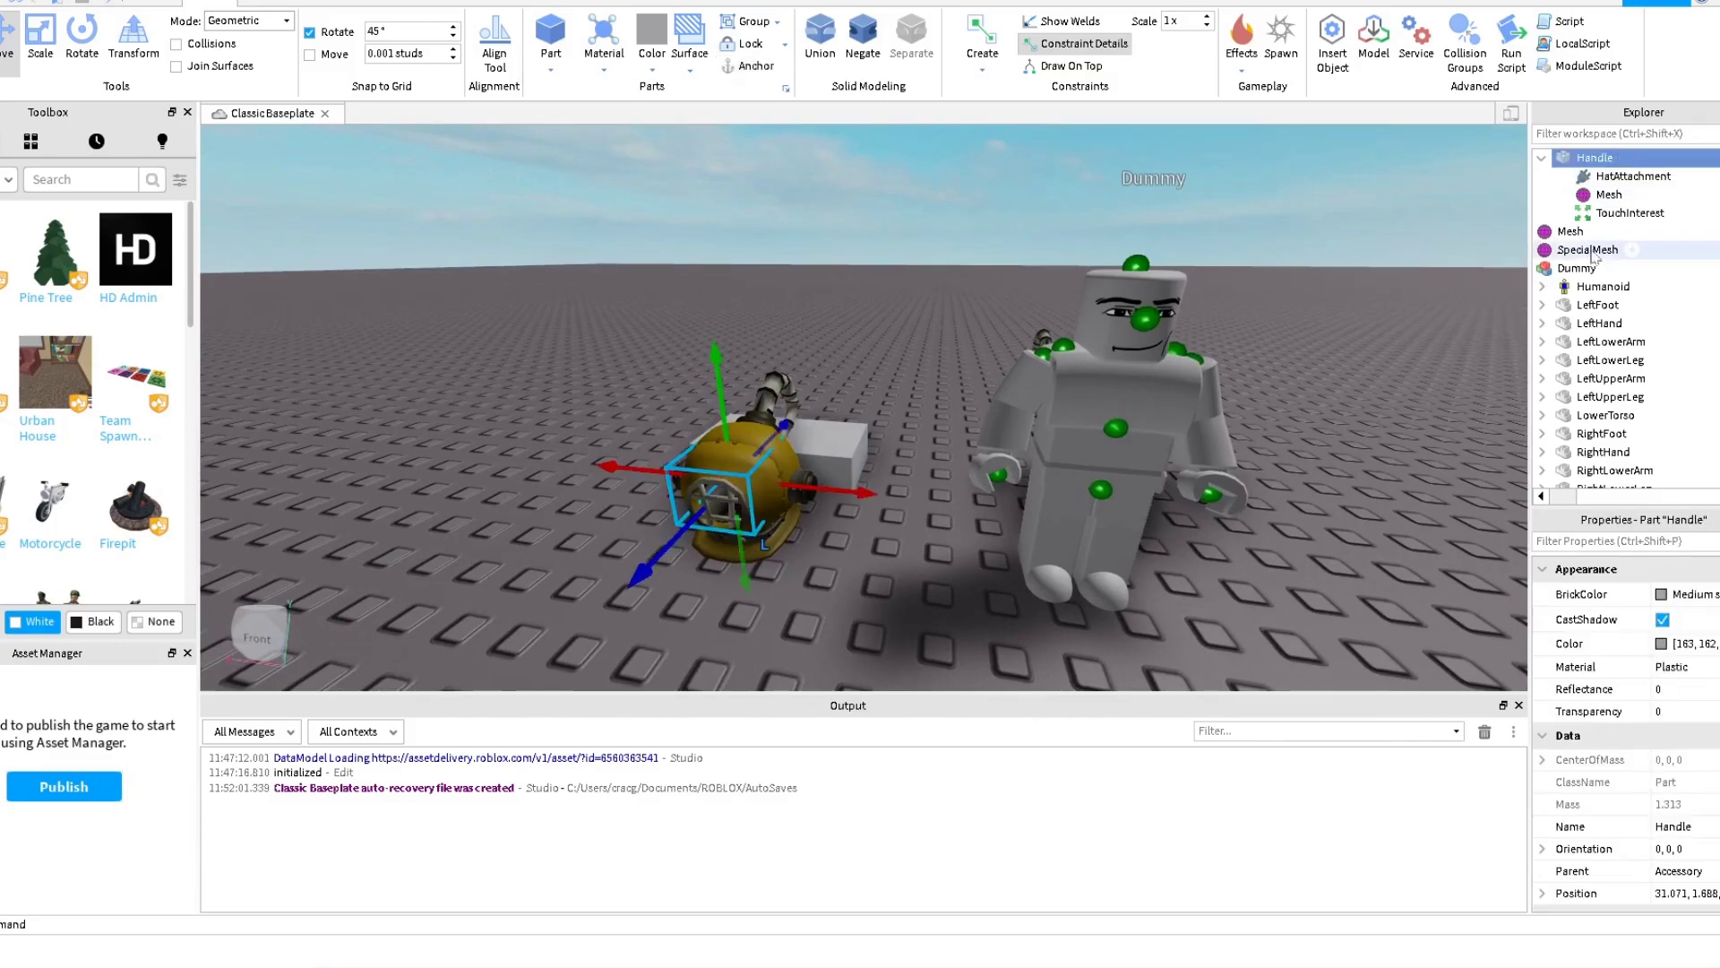
{"action": "left_click", "coordinate": [1600, 191]}
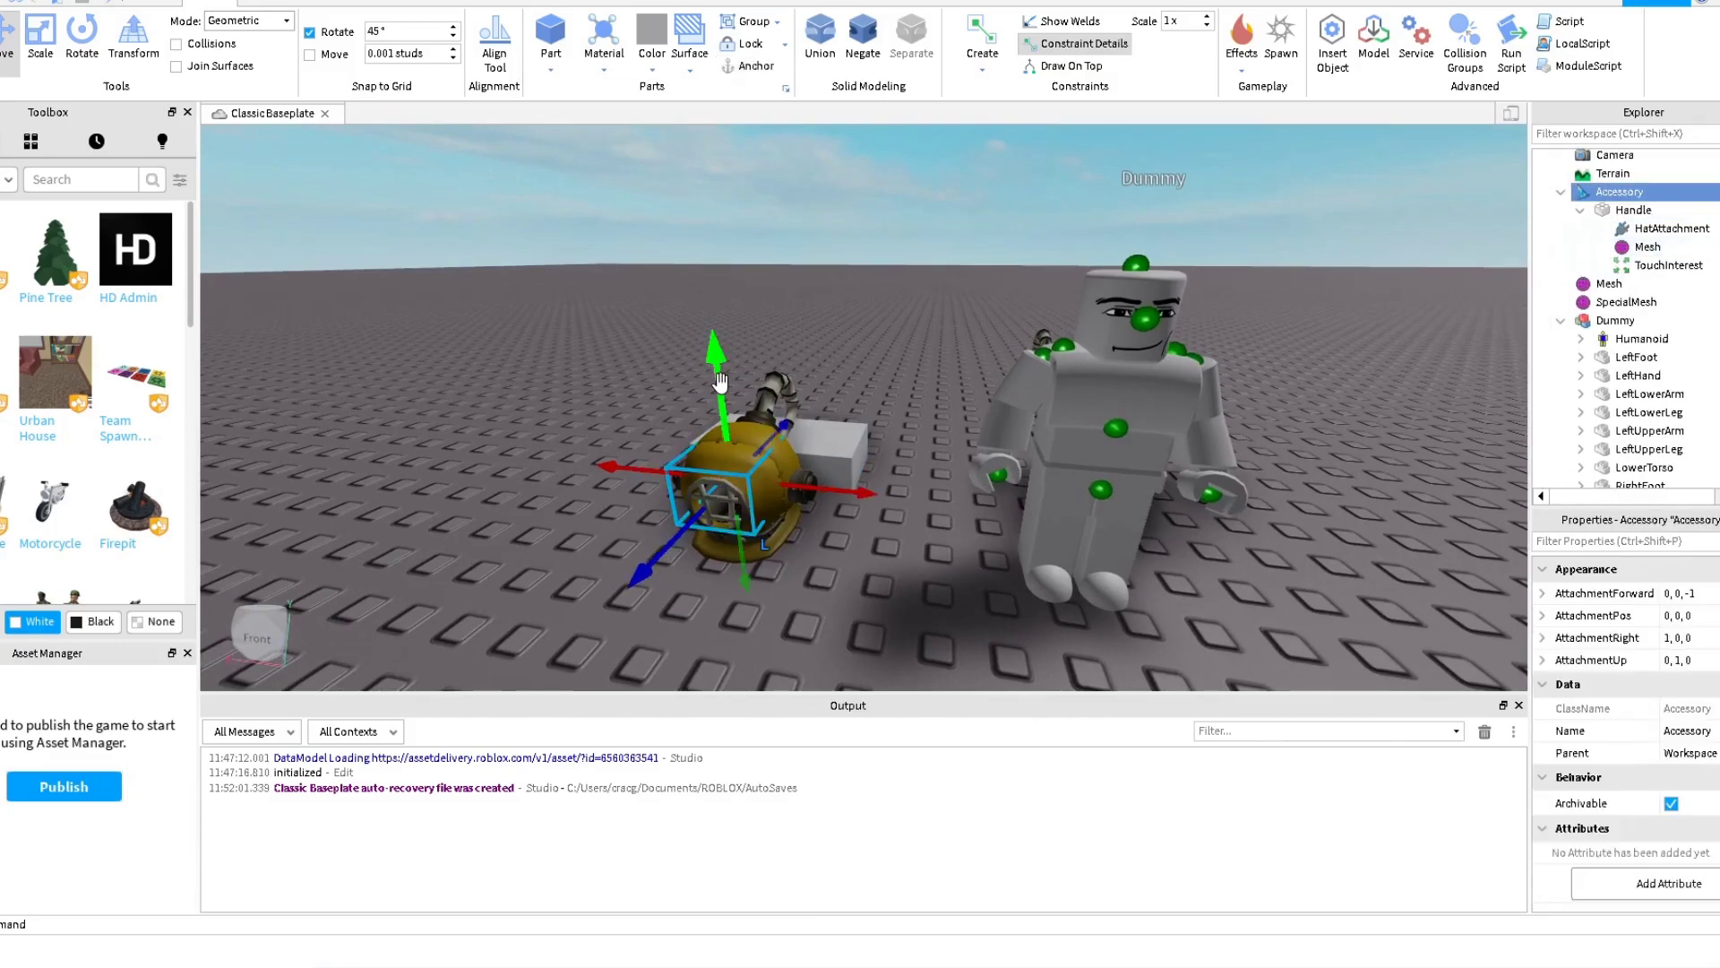
{"action": "left_click_drag", "start_coordinate": [712, 357], "coordinate": [701, 170]}
{"action": "key", "text": "a"}
{"action": "right_click_drag", "start_coordinate": [758, 353], "coordinate": [740, 336]}
{"action": "key", "text": "w"}
{"action": "key", "text": "s"}
{"action": "key", "text": "w"}
{"action": "scroll", "coordinate": [736, 335], "scroll_direction": "down", "scroll_amount": 5}
{"action": "key", "text": "s"}
{"action": "key", "text": "d"}
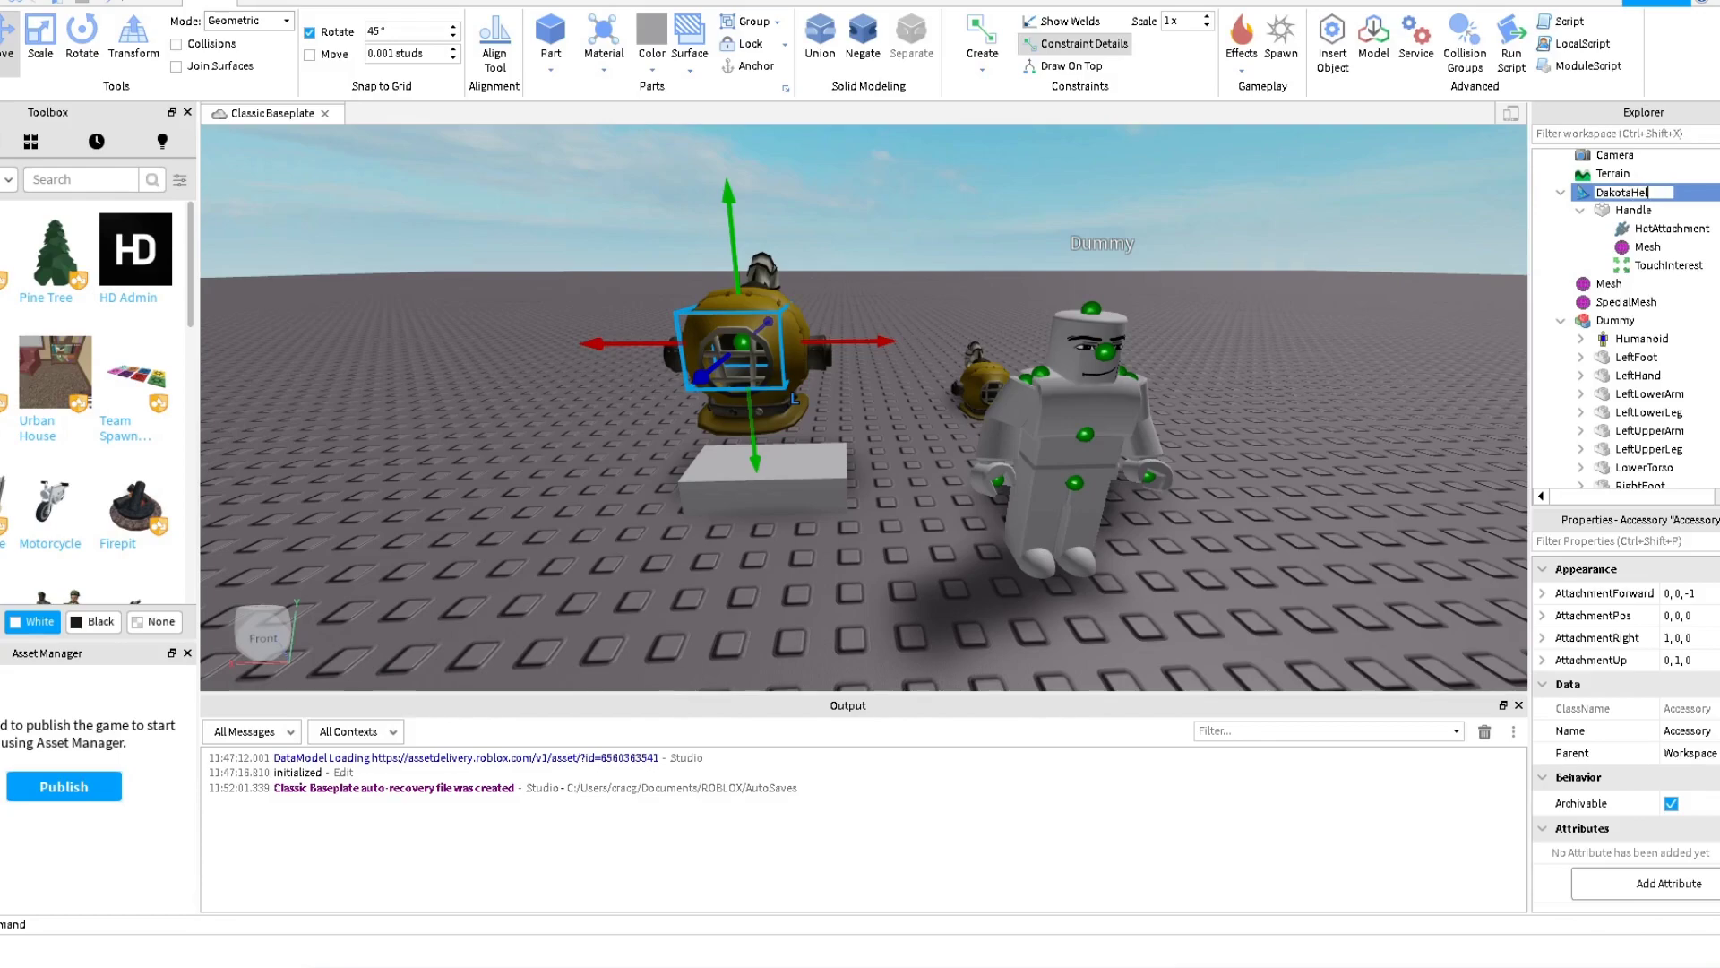
Rename the Accessory as DakotaHelmet, and parent it to the Dummy so the rig wears it.
{"action": "key", "text": "Return"}
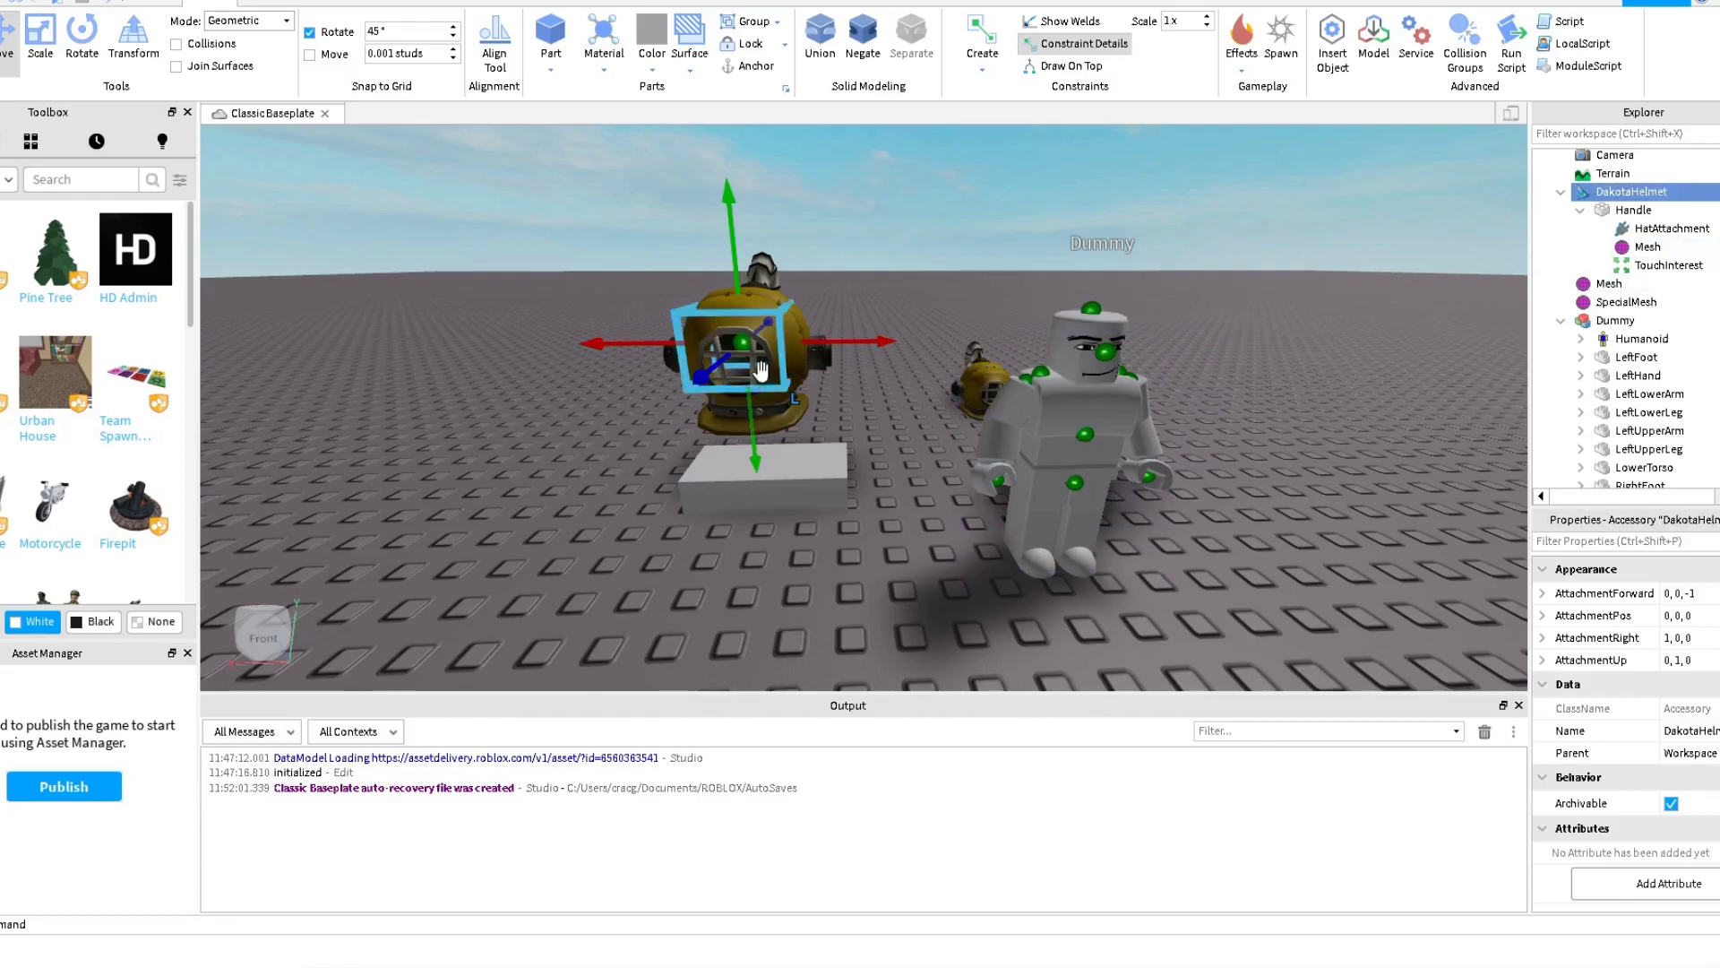
{"action": "left_click_drag", "start_coordinate": [1584, 198], "coordinate": [1620, 330]}
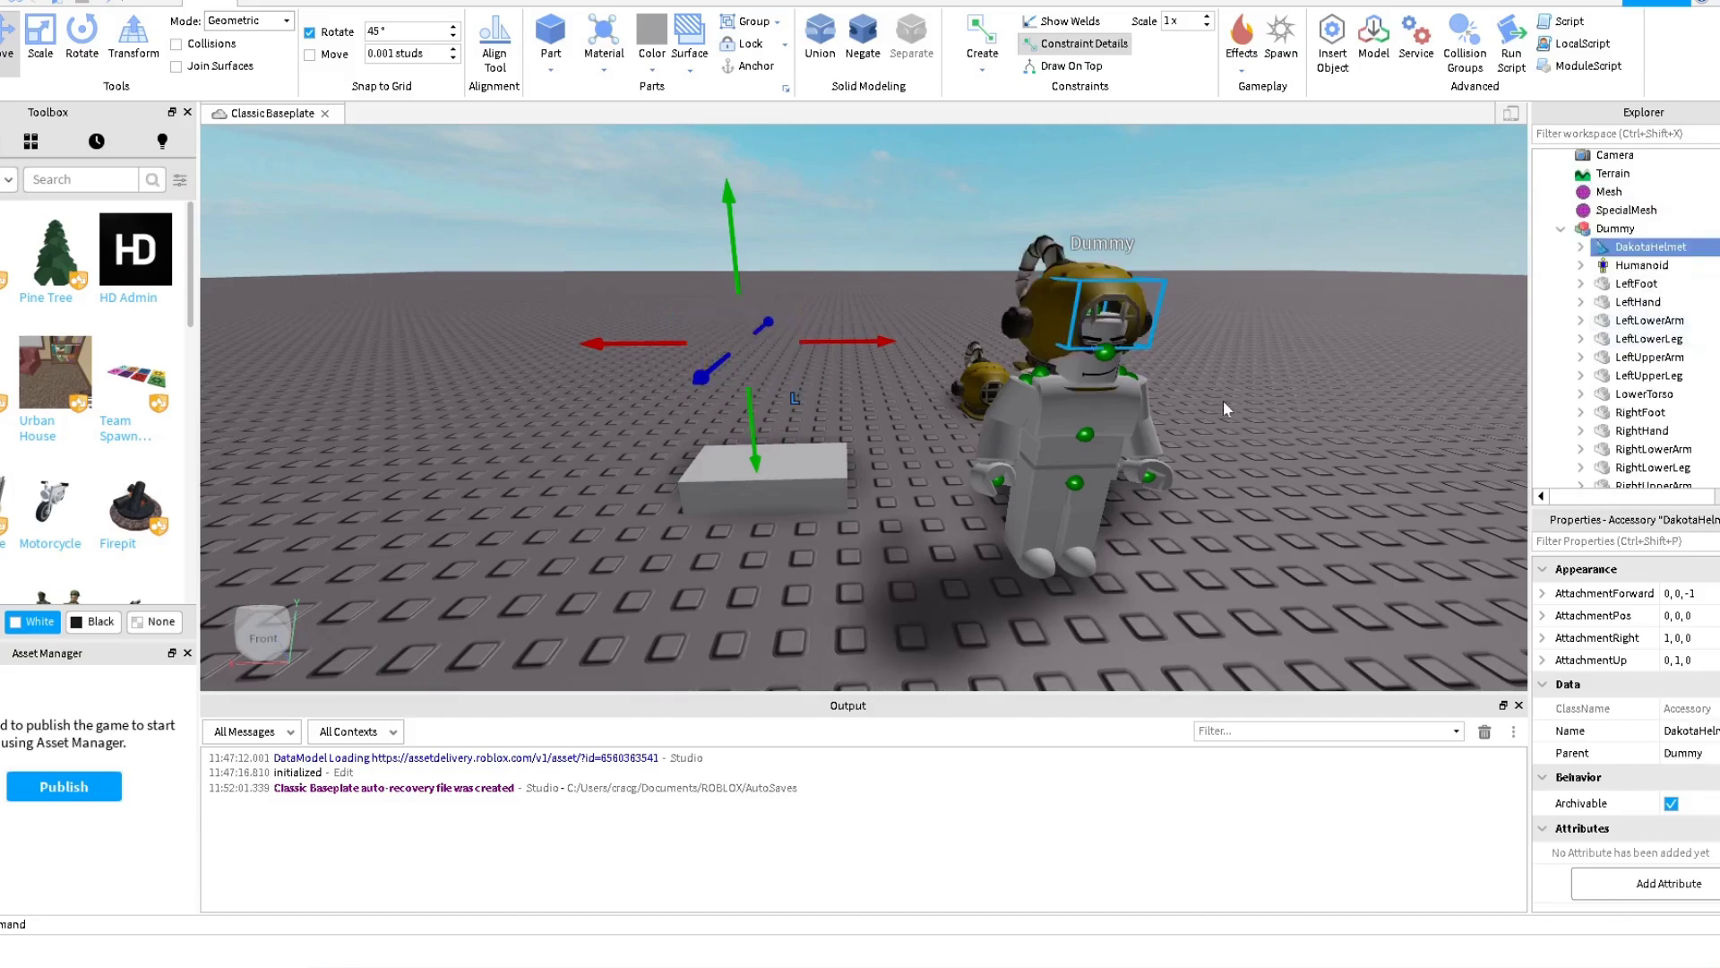
{"action": "scroll", "coordinate": [1223, 400], "scroll_direction": "up", "scroll_amount": 3}
{"action": "key", "text": "w"}
{"action": "key", "text": "d"}
{"action": "right_click_drag", "start_coordinate": [1223, 400], "coordinate": [1223, 400]}
{"action": "scroll", "coordinate": [1223, 399], "scroll_direction": "up", "scroll_amount": 2}
{"action": "scroll", "coordinate": [1223, 400], "scroll_direction": "down", "scroll_amount": 4}
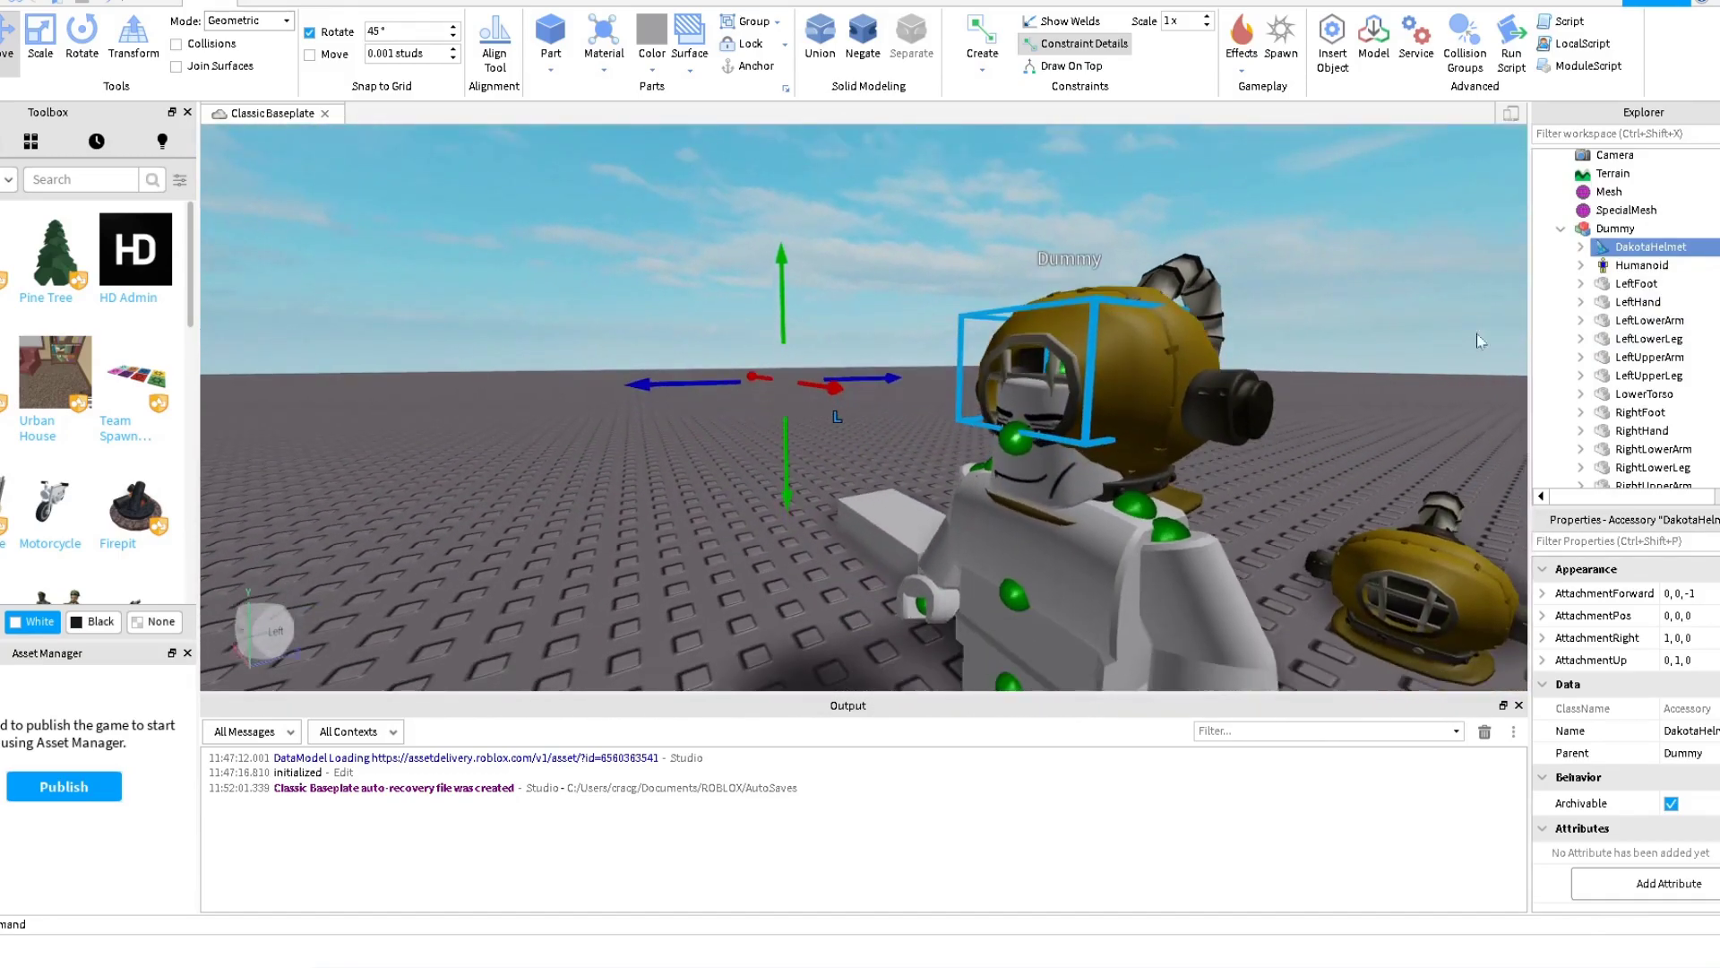
Shift the HatAttachment in DakotaHelmet's Handle along its Z axis to position 0, 0, 0.315.
{"action": "left_click", "coordinate": [1581, 253]}
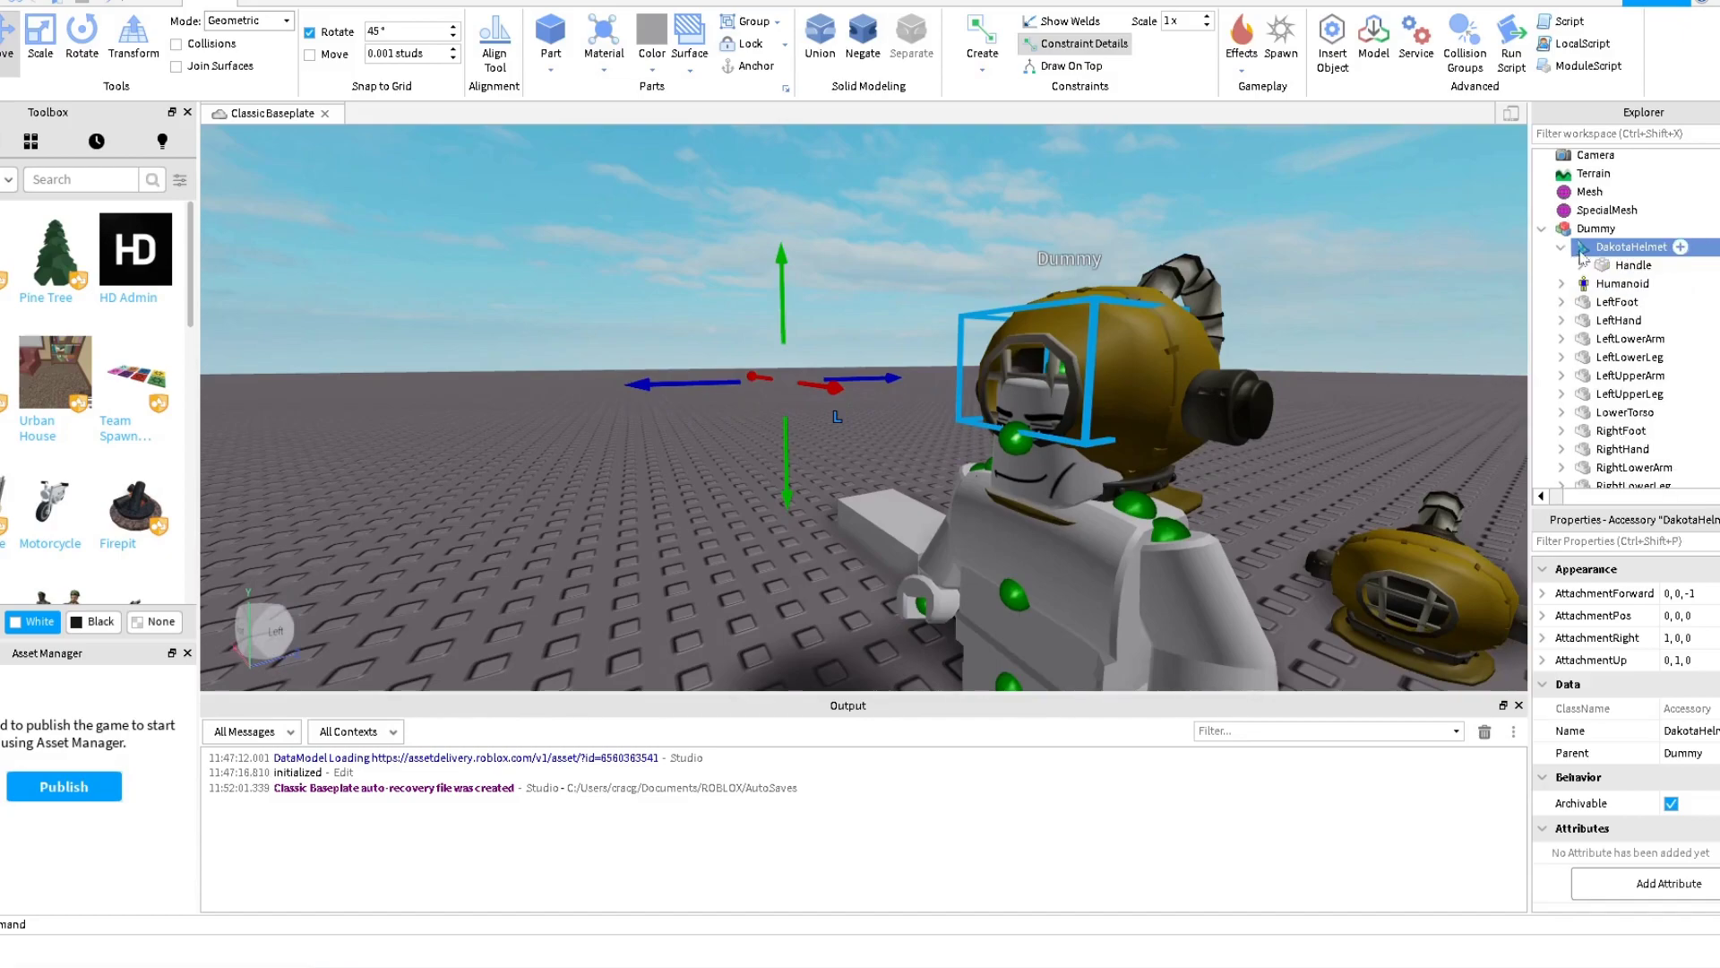
{"action": "left_click", "coordinate": [1581, 266]}
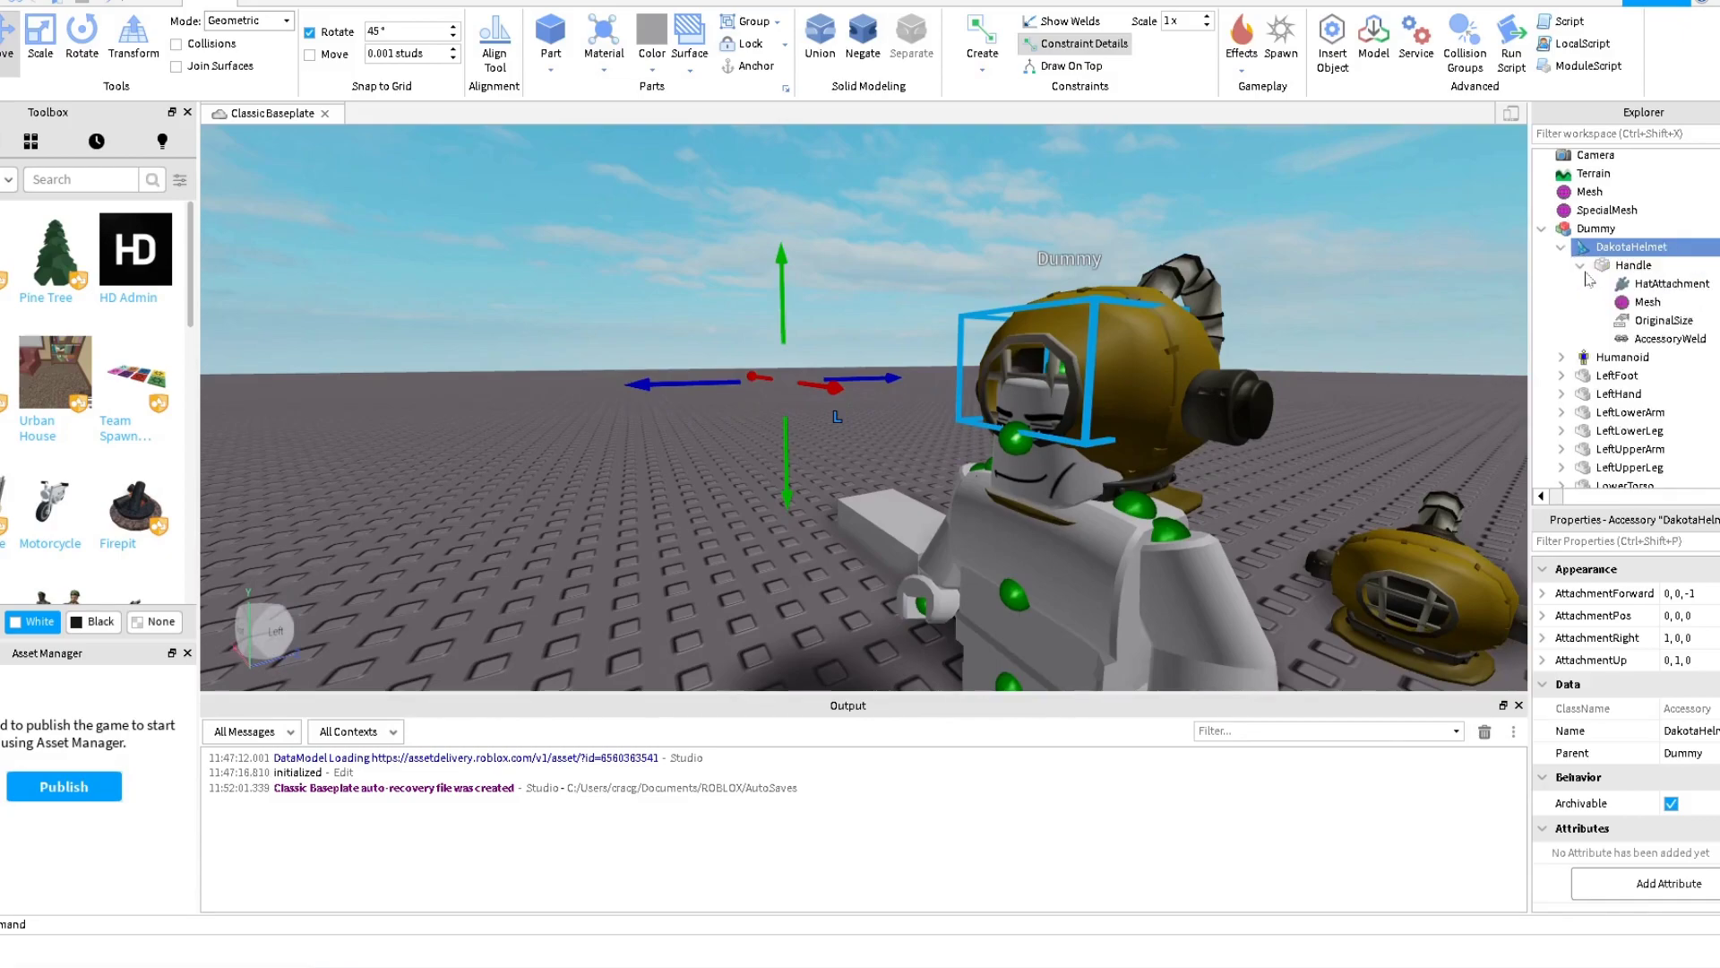
{"action": "left_click", "coordinate": [1653, 289]}
{"action": "right_click_drag", "start_coordinate": [1032, 371], "coordinate": [1035, 381]}
{"action": "key", "text": "f"}
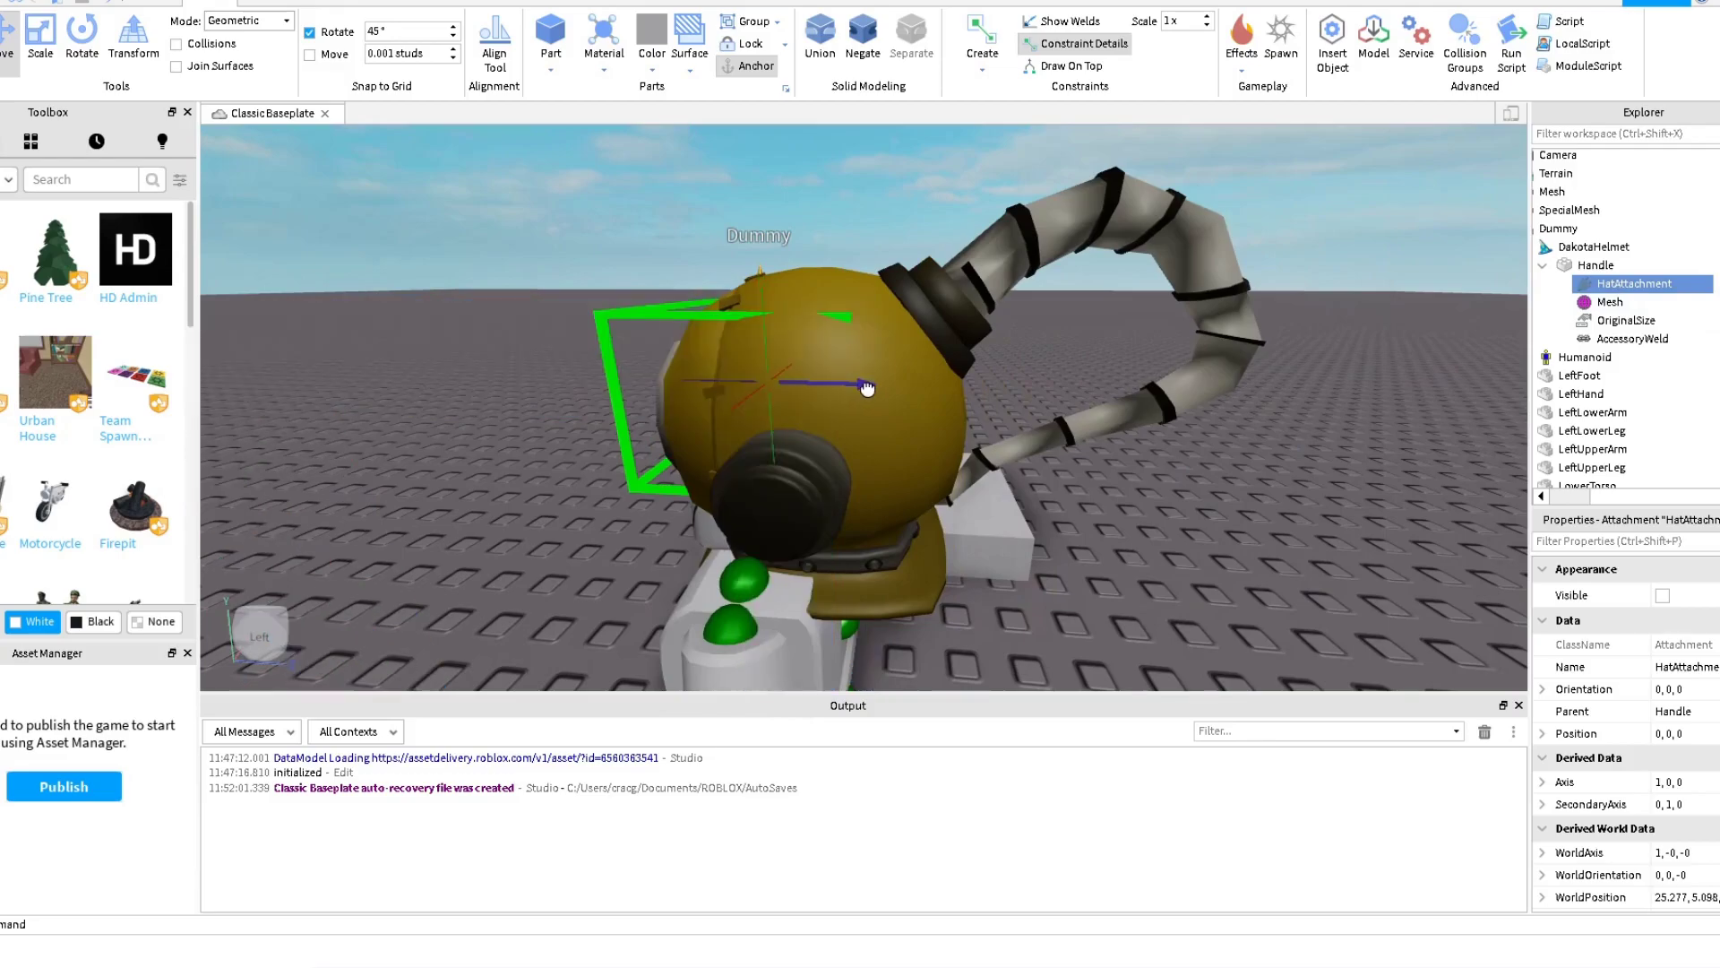
{"action": "left_click_drag", "start_coordinate": [866, 387], "coordinate": [872, 390]}
{"action": "right_click_drag", "start_coordinate": [873, 390], "coordinate": [866, 430]}
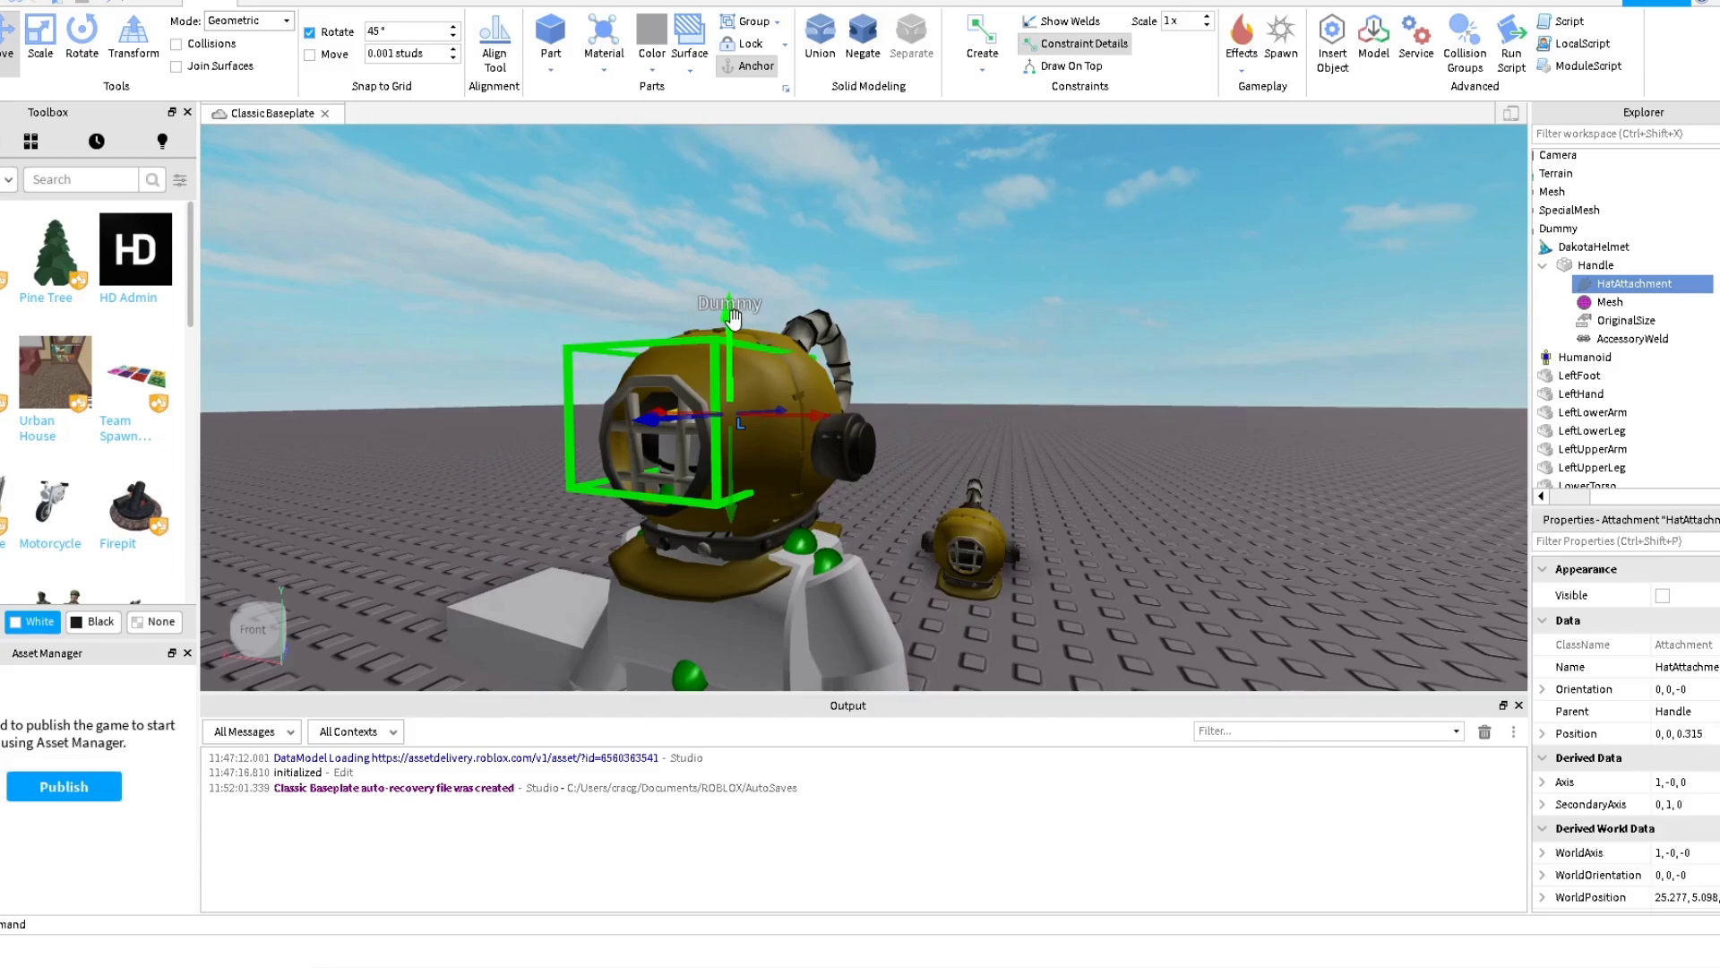
Raise the Handle's HatAttachment to position 0, 0.1, 0.315 and check the helmet's fit from the front.
{"action": "right_click_drag", "start_coordinate": [752, 358], "coordinate": [752, 365]}
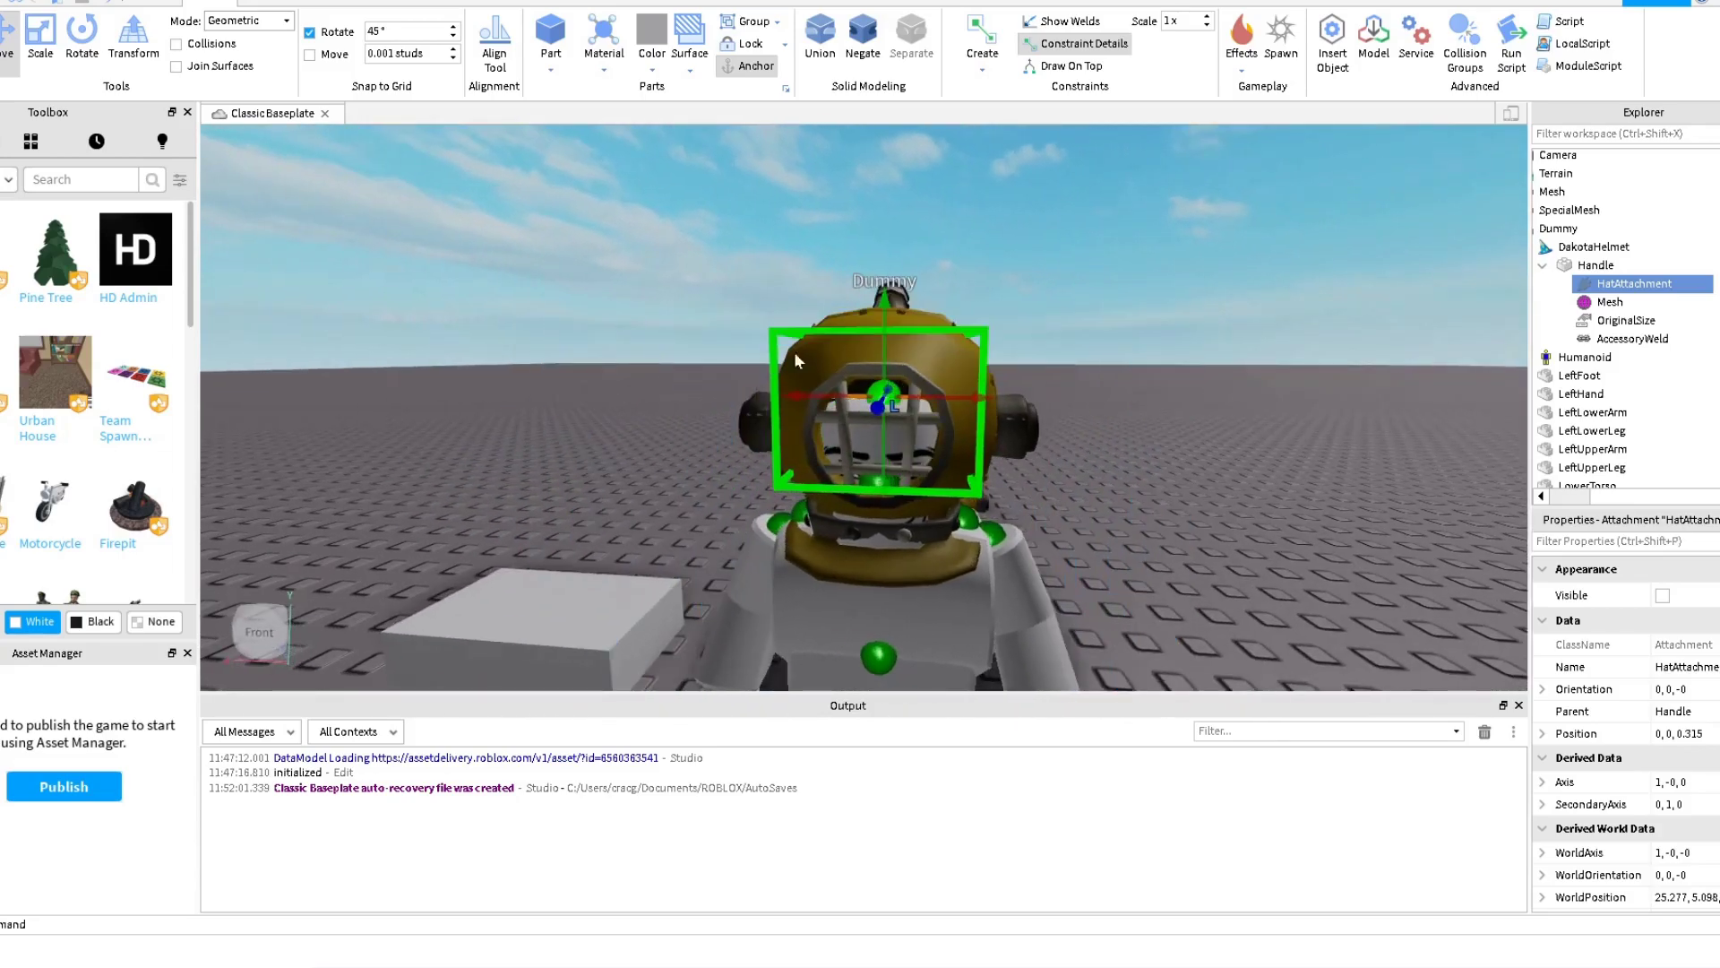
{"action": "left_click_drag", "start_coordinate": [885, 307], "coordinate": [884, 302]}
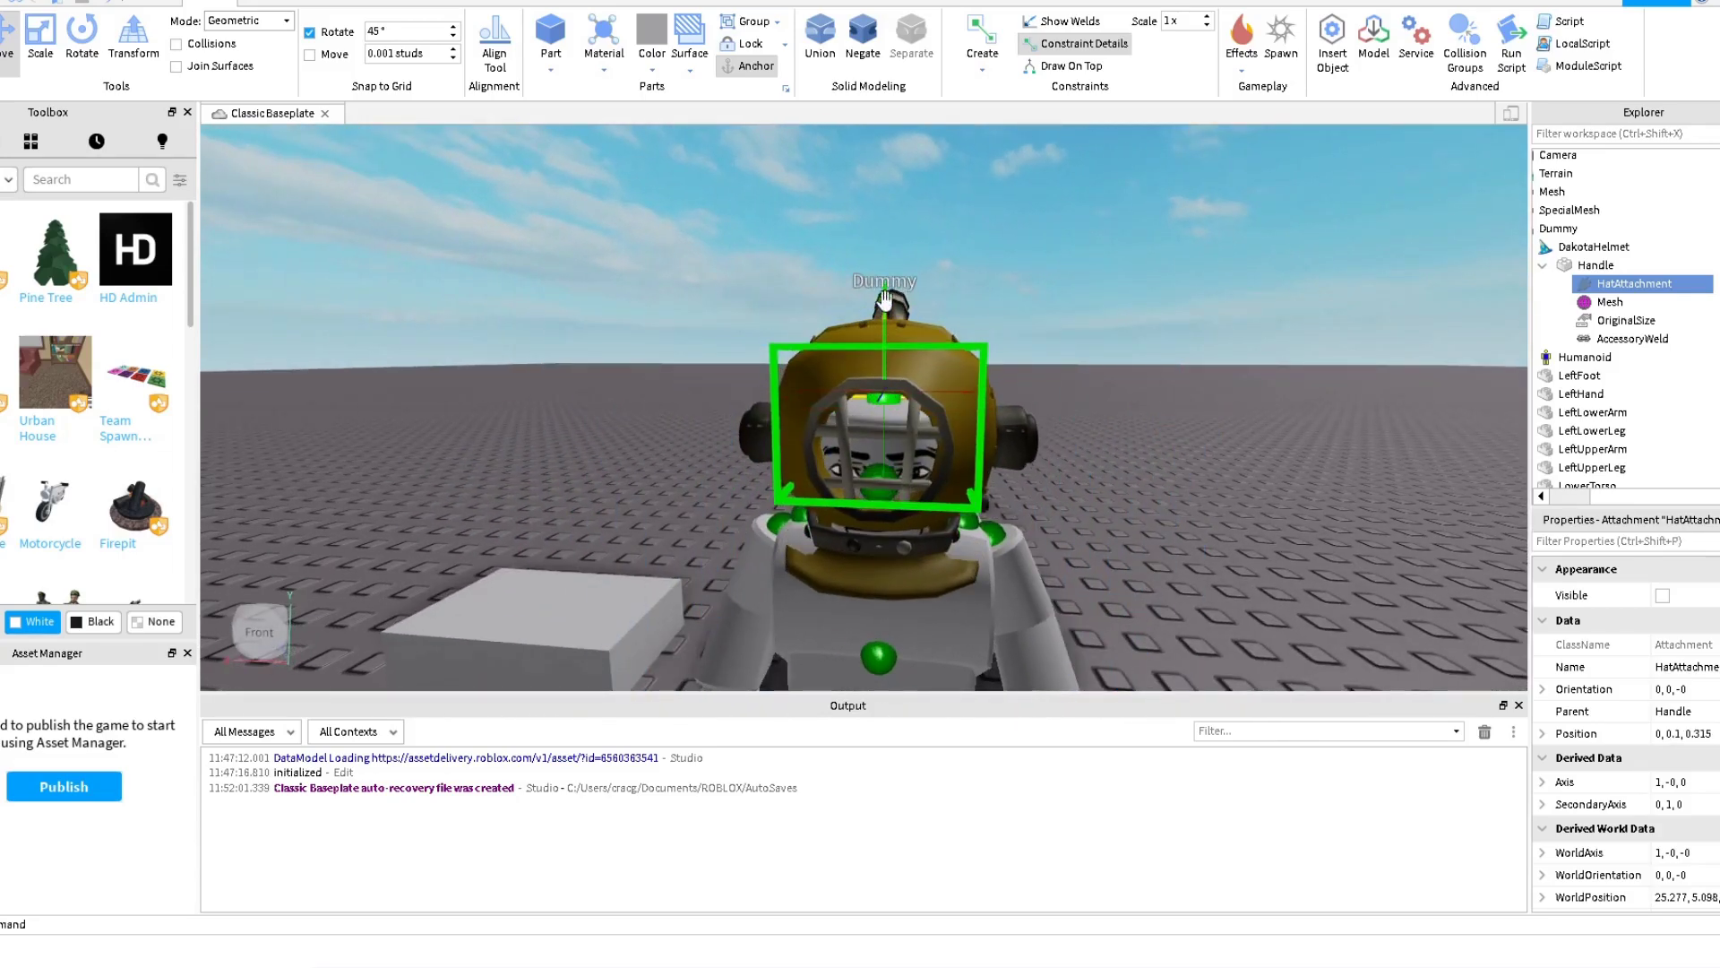
{"action": "right_click_drag", "start_coordinate": [949, 439], "coordinate": [955, 441]}
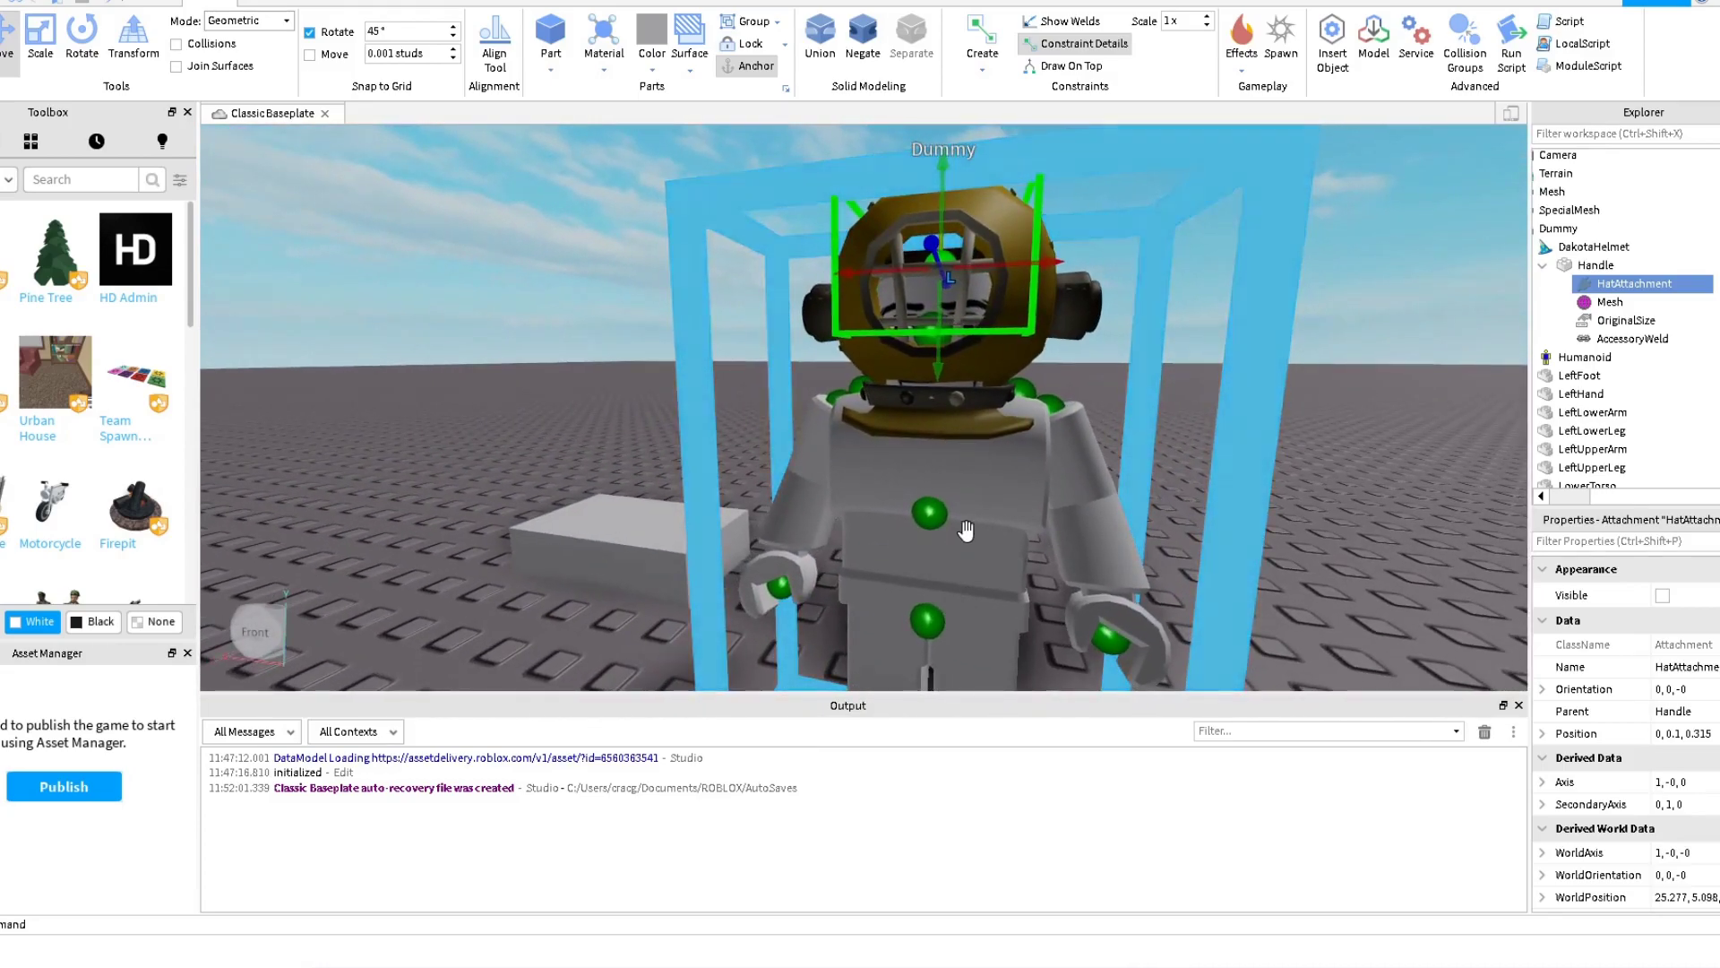
Shift the Handle's HatAttachment along its Y axis to position 0, 0.045, 0.315 and check the fit from the front.
{"action": "right_click_drag", "start_coordinate": [966, 530], "coordinate": [966, 532]}
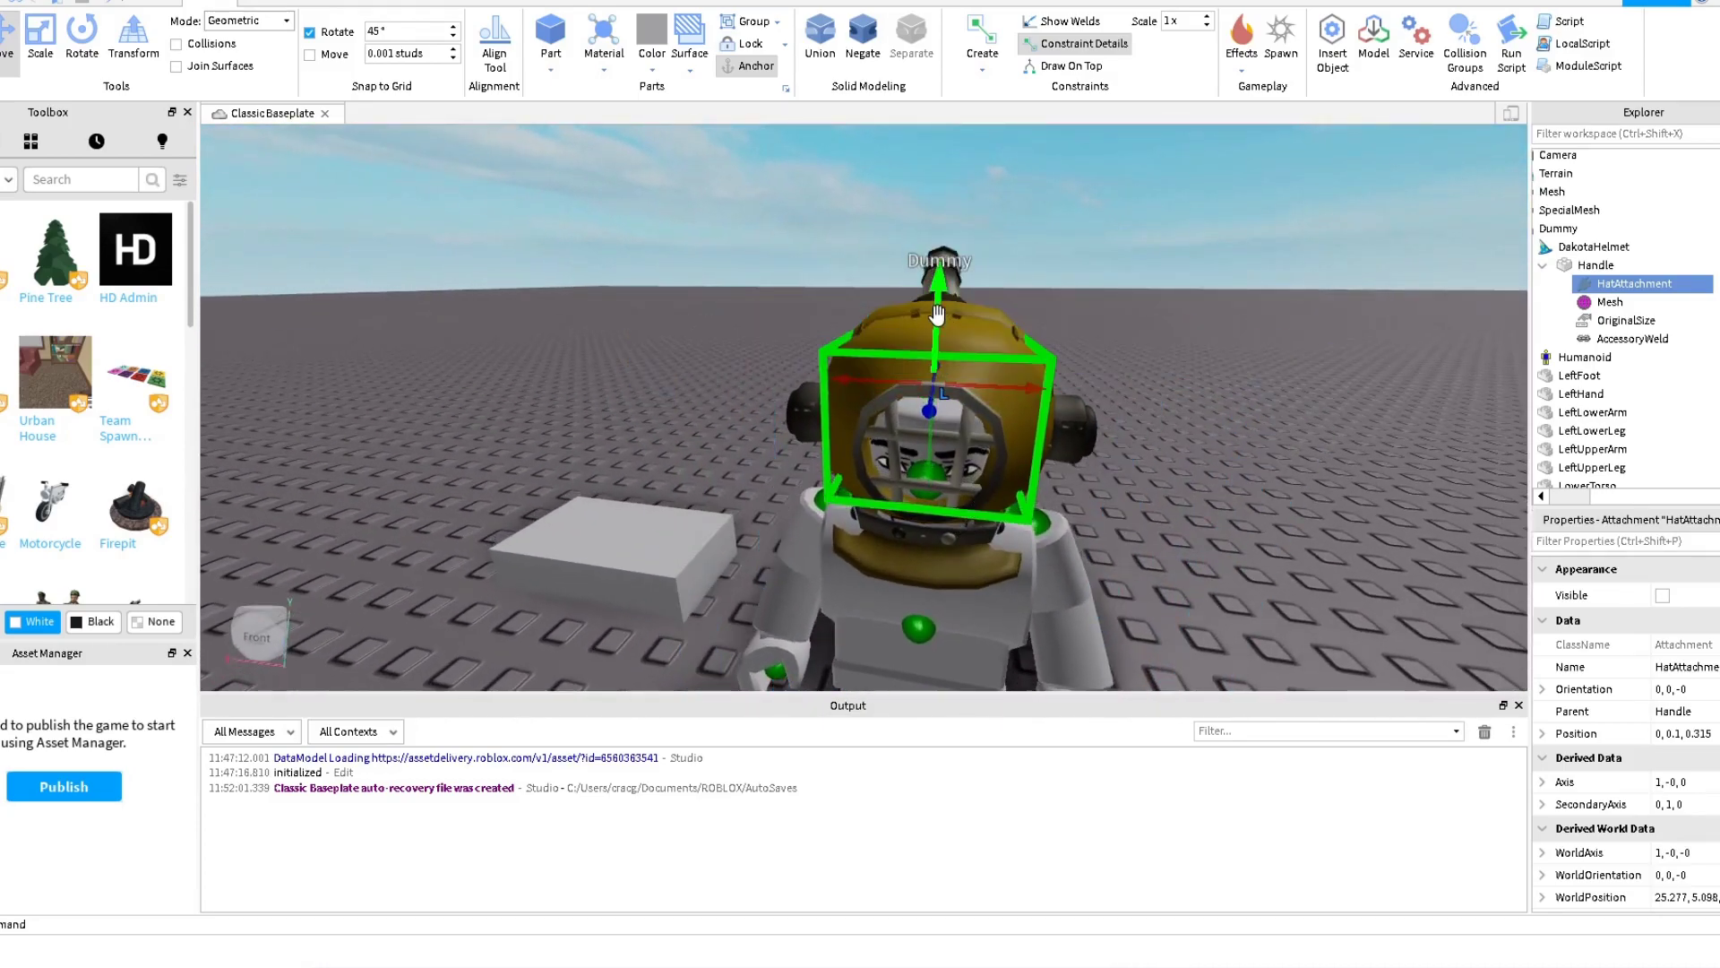
{"action": "left_click_drag", "start_coordinate": [938, 317], "coordinate": [940, 321]}
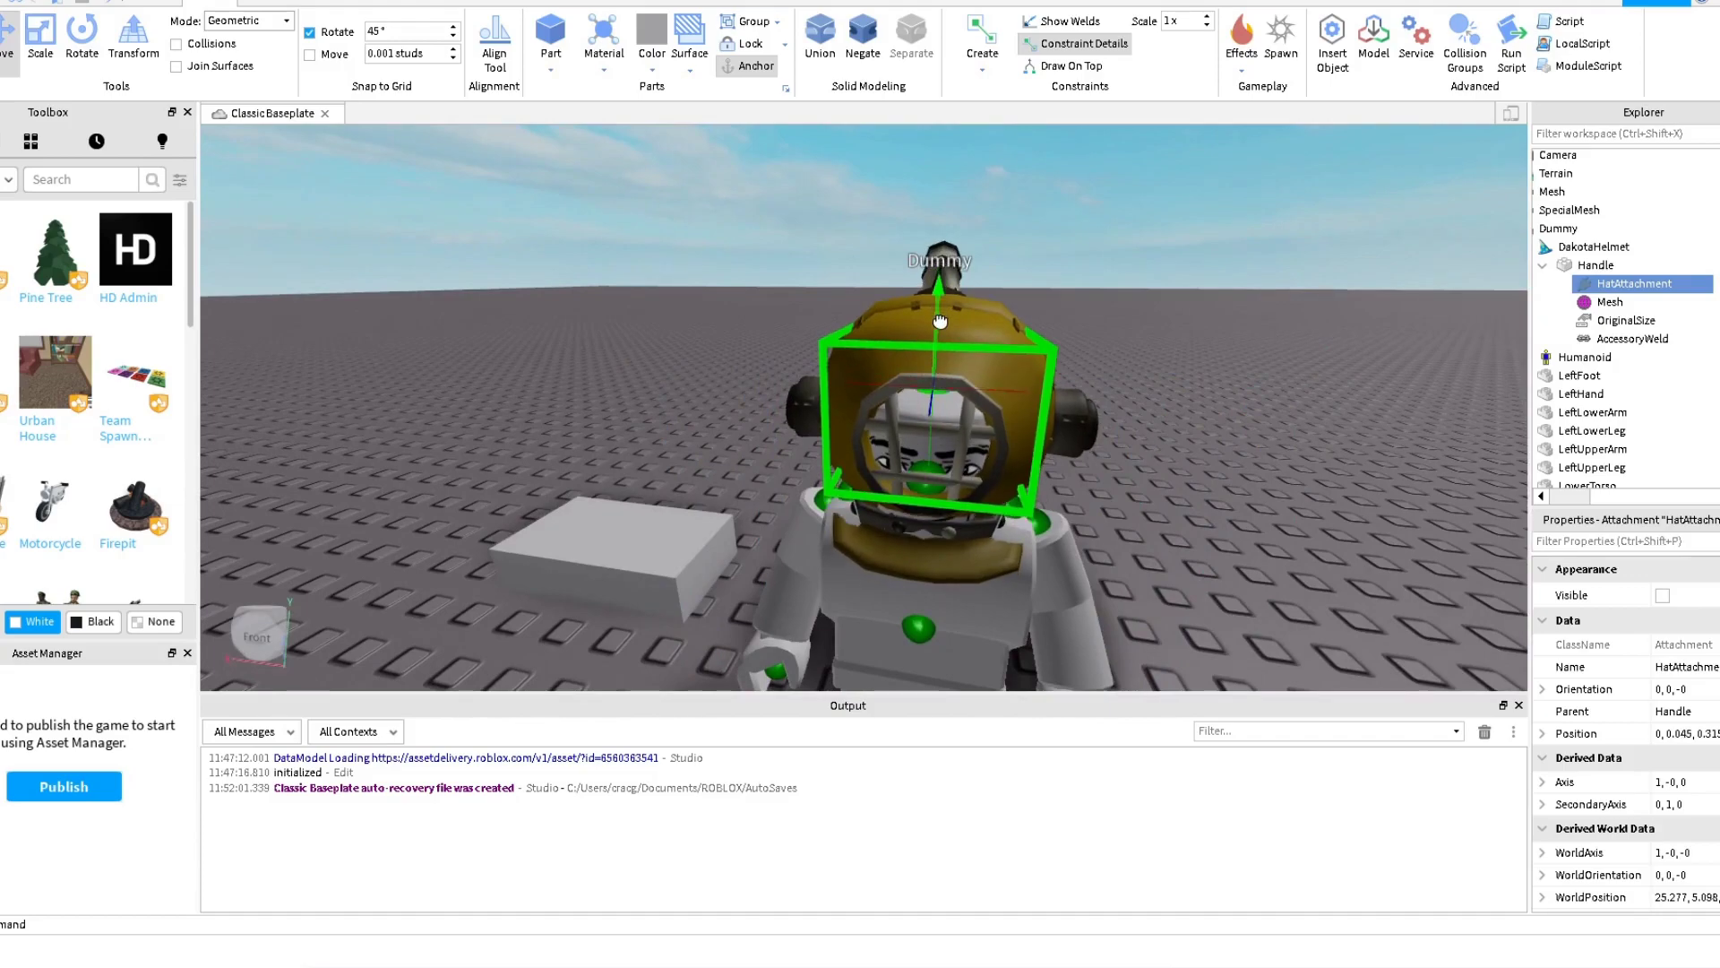
{"action": "right_click_drag", "start_coordinate": [940, 321], "coordinate": [977, 404]}
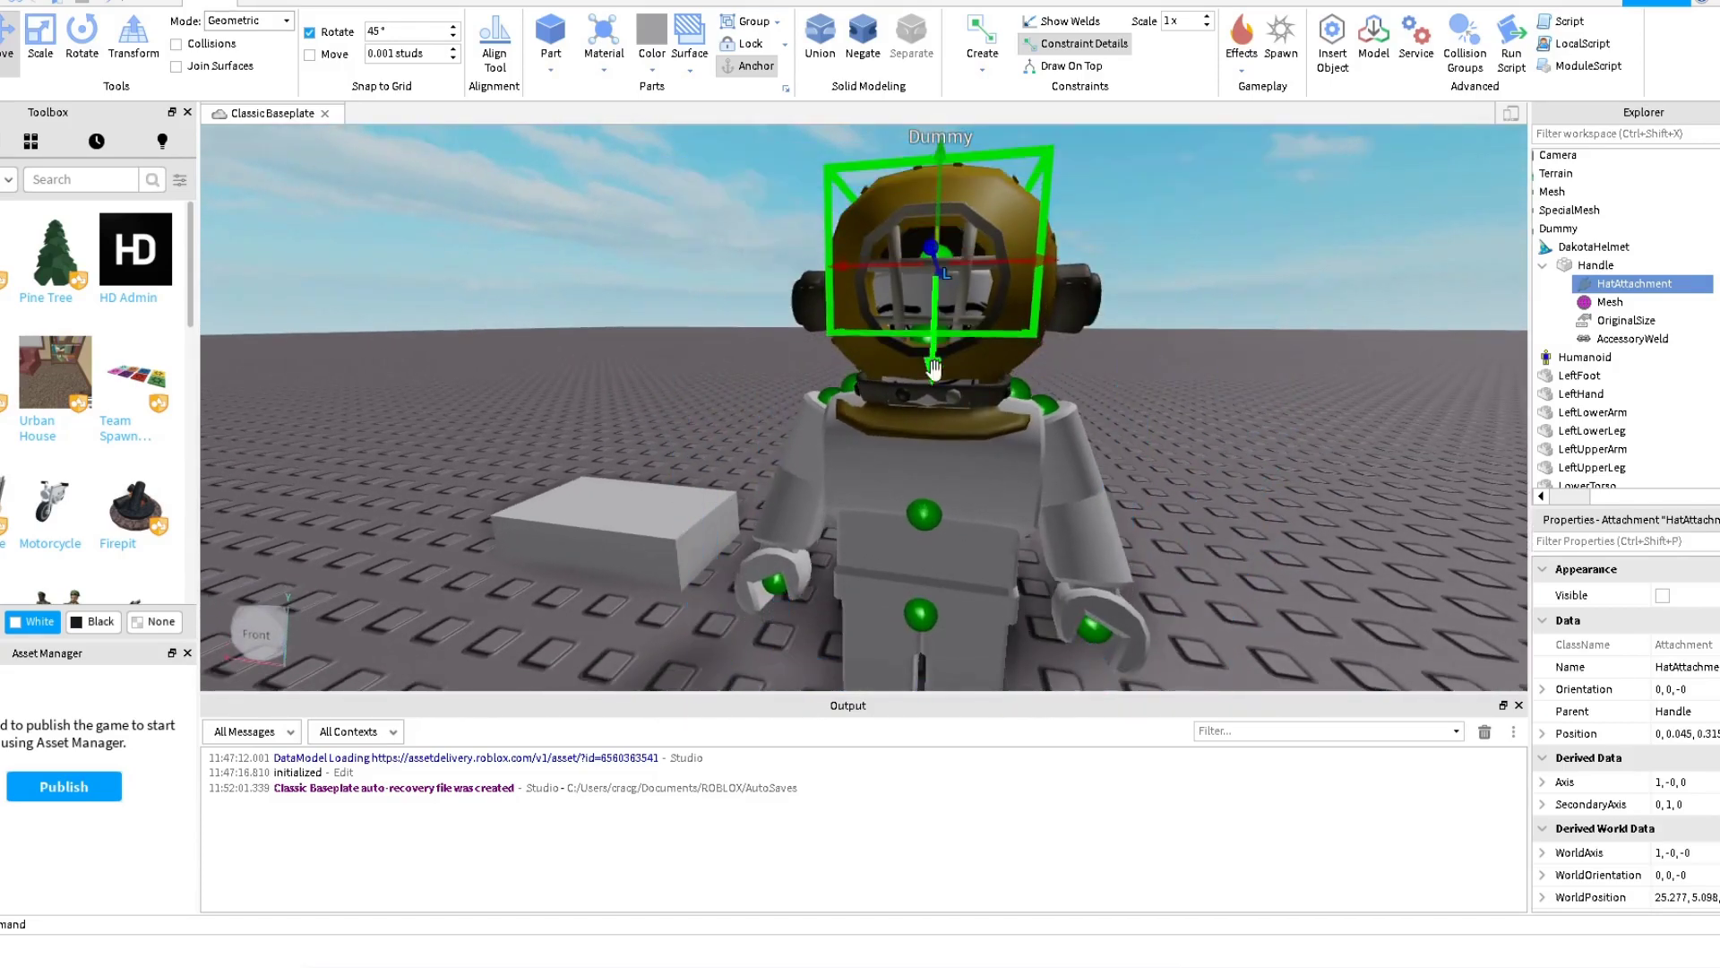
Move the HatAttachment along its Z axis to about 0.38 in side view, and check the helmet from the front.
{"action": "right_click_drag", "start_coordinate": [992, 409], "coordinate": [995, 414]}
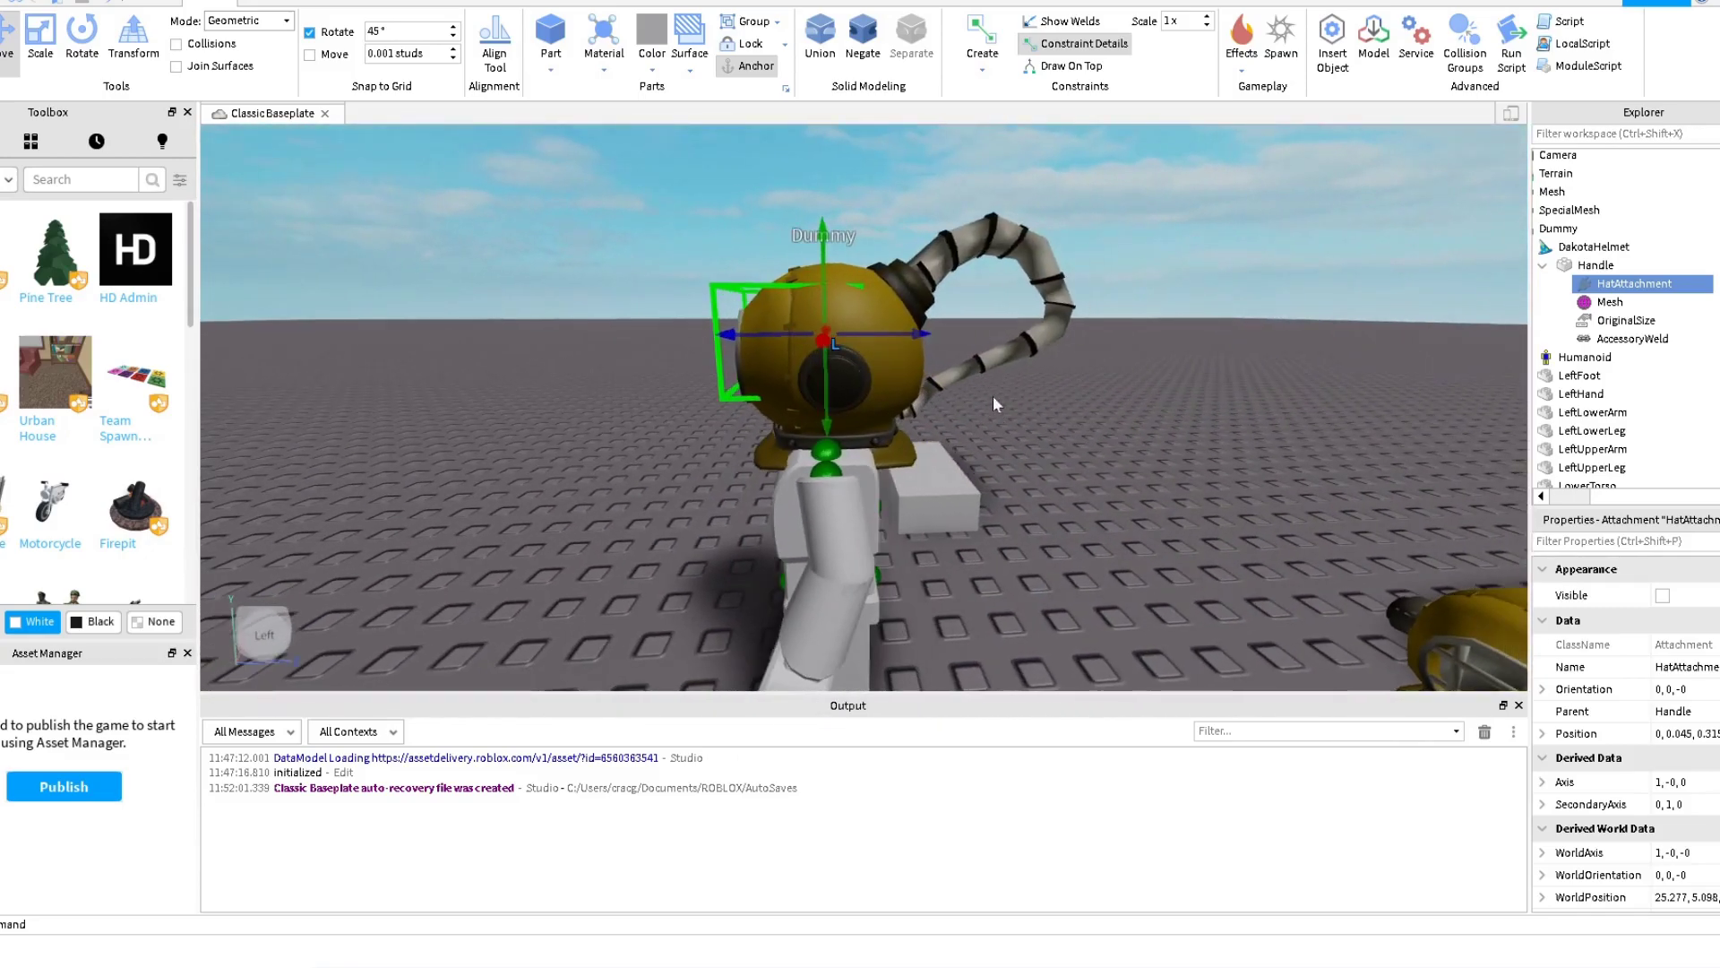
{"action": "left_click_drag", "start_coordinate": [903, 333], "coordinate": [906, 336]}
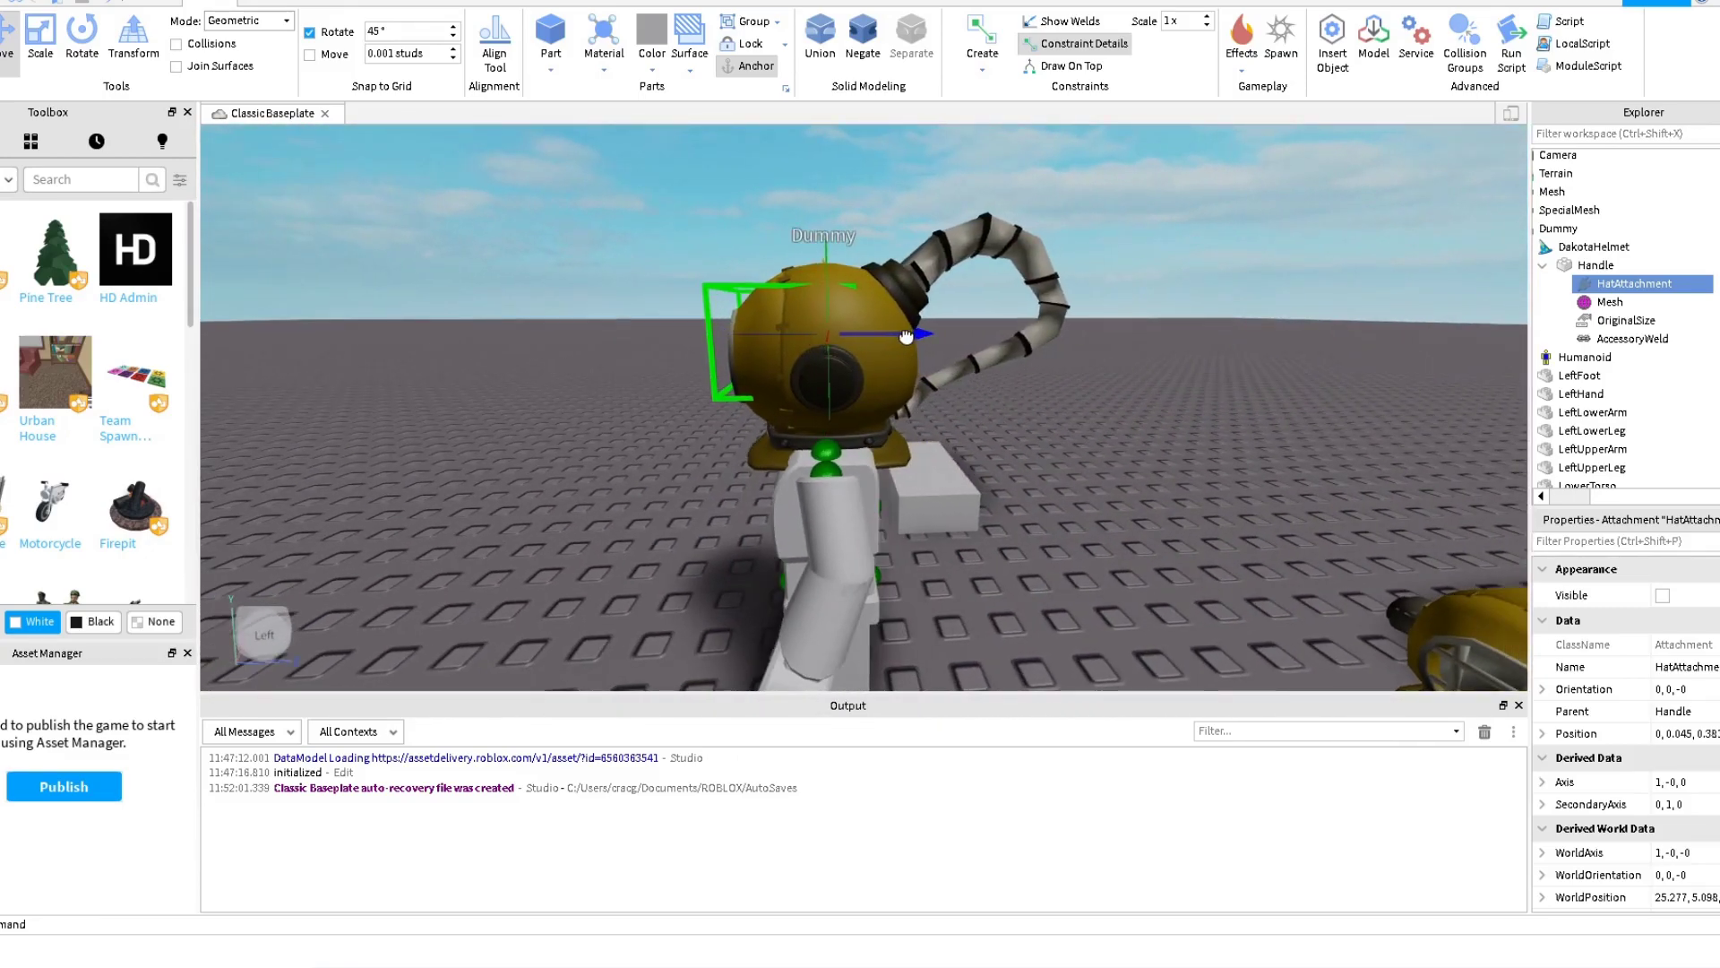
{"action": "right_click_drag", "start_coordinate": [908, 416], "coordinate": [907, 414]}
{"action": "key", "text": "a"}
{"action": "left_click", "coordinate": [496, 441]}
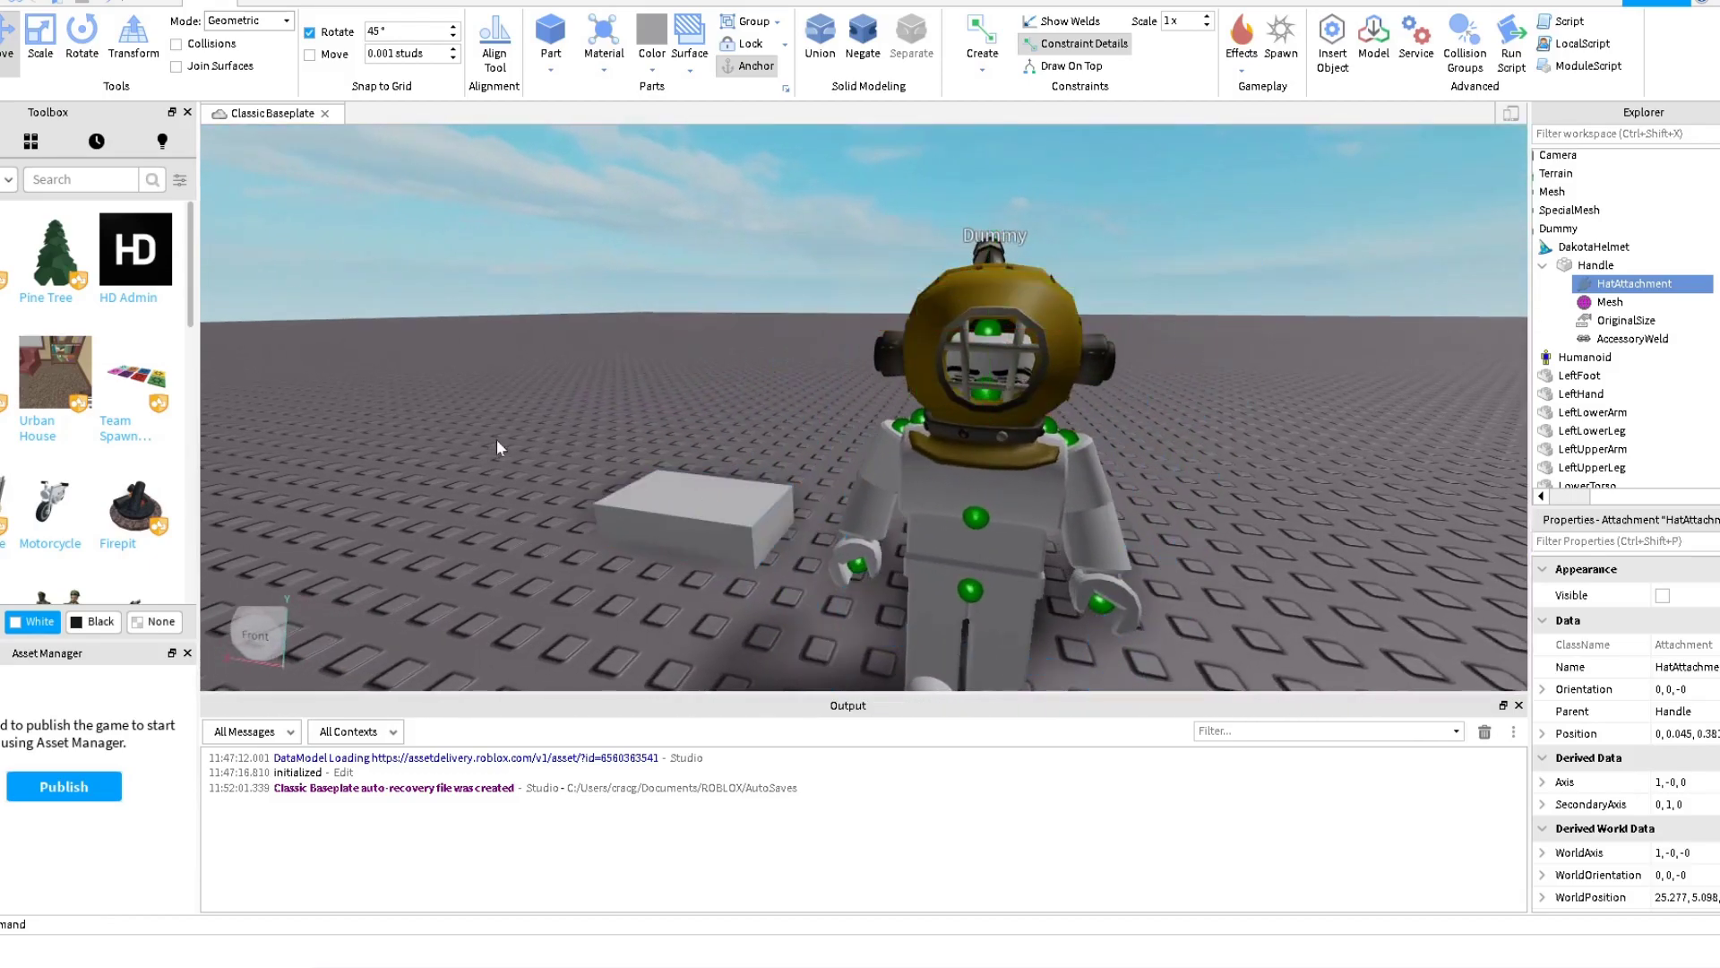
Start saving the DakotaHelmet Accessory to Roblox and open its asset description for editing.
{"action": "left_click", "coordinate": [1616, 252]}
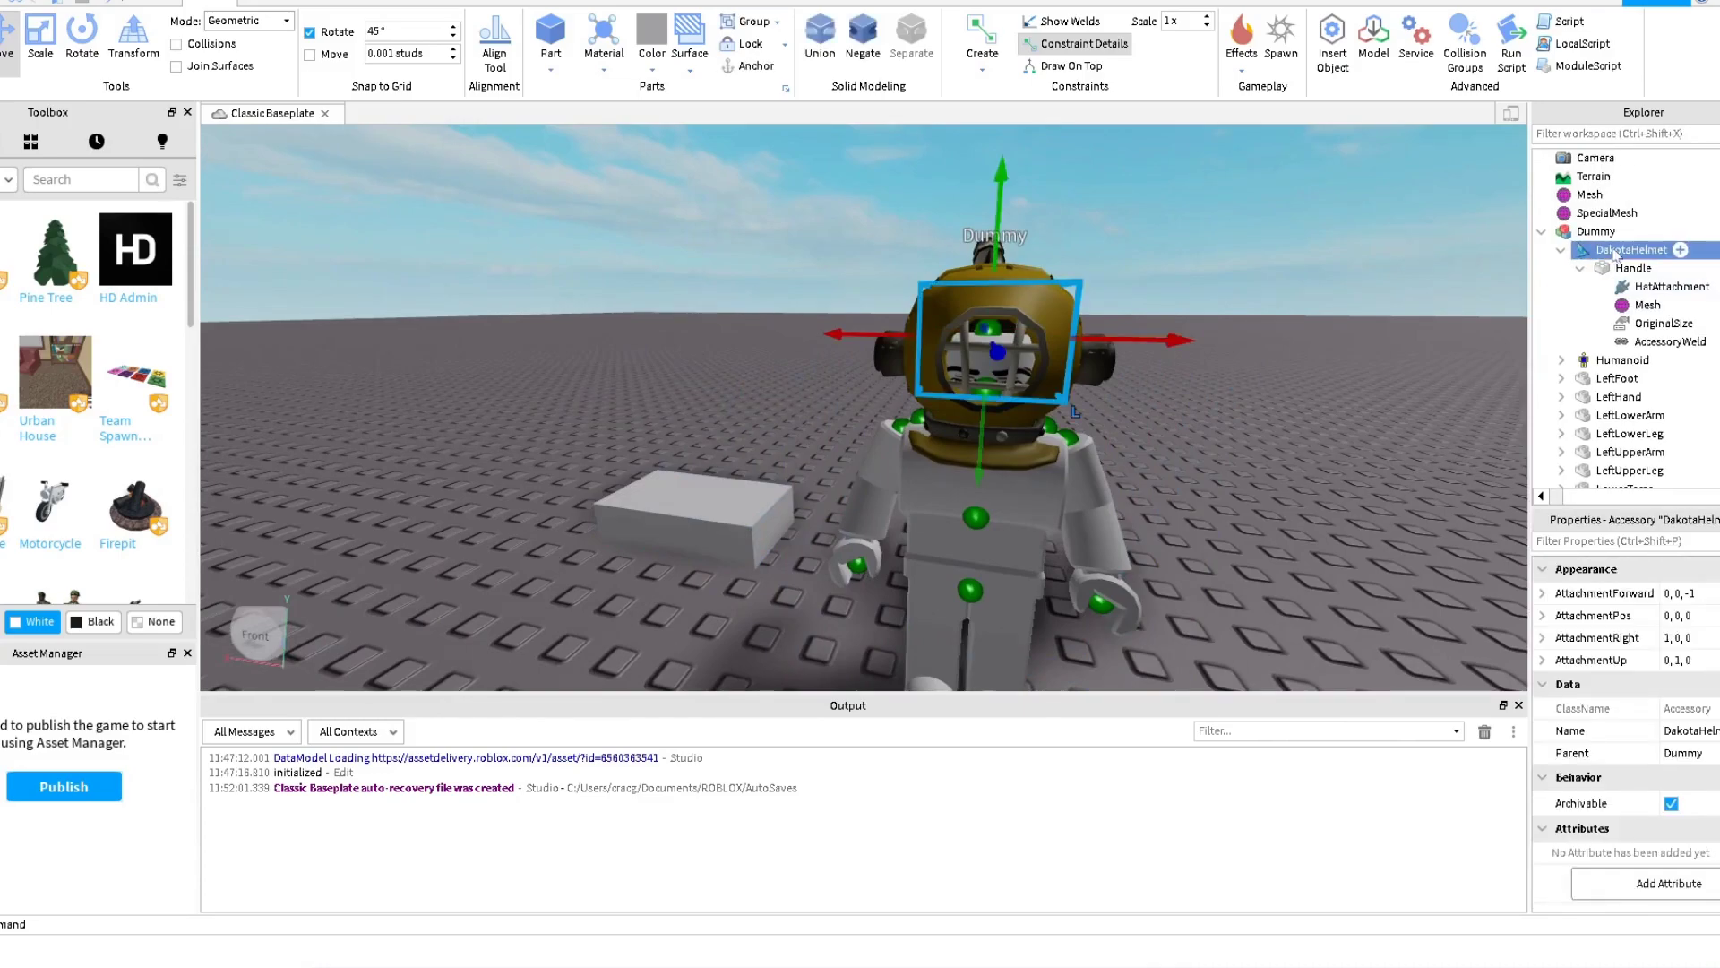
{"action": "right_click", "coordinate": [1617, 252]}
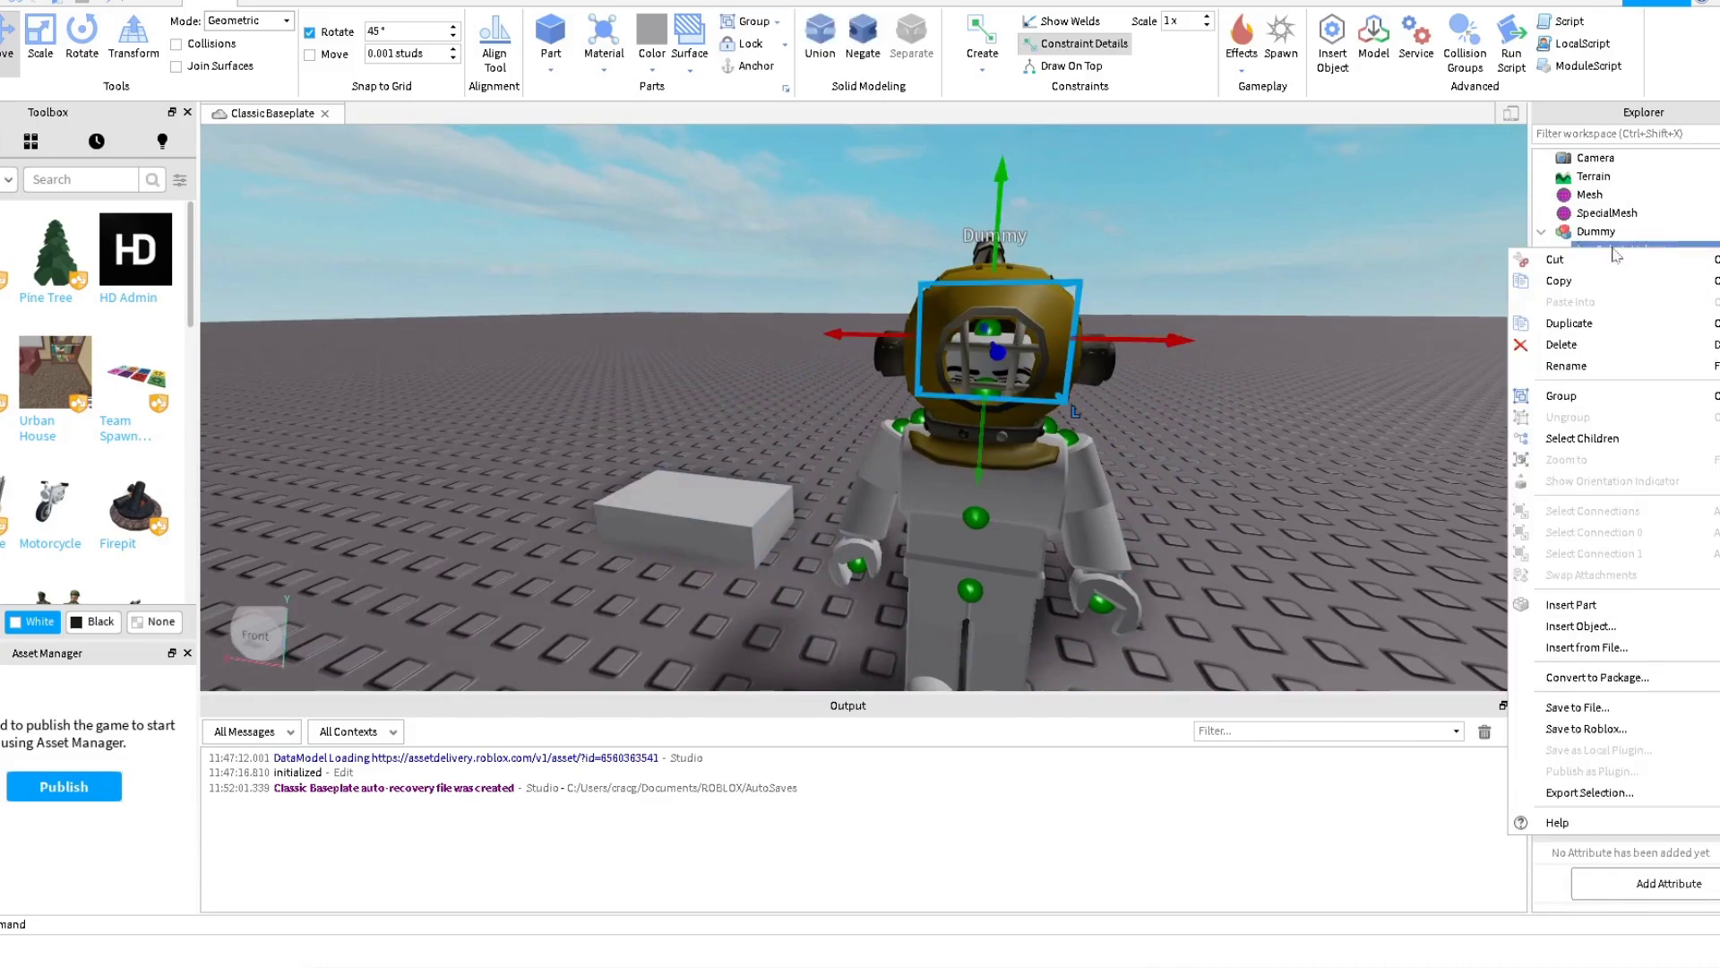
{"action": "left_click", "coordinate": [1653, 731]}
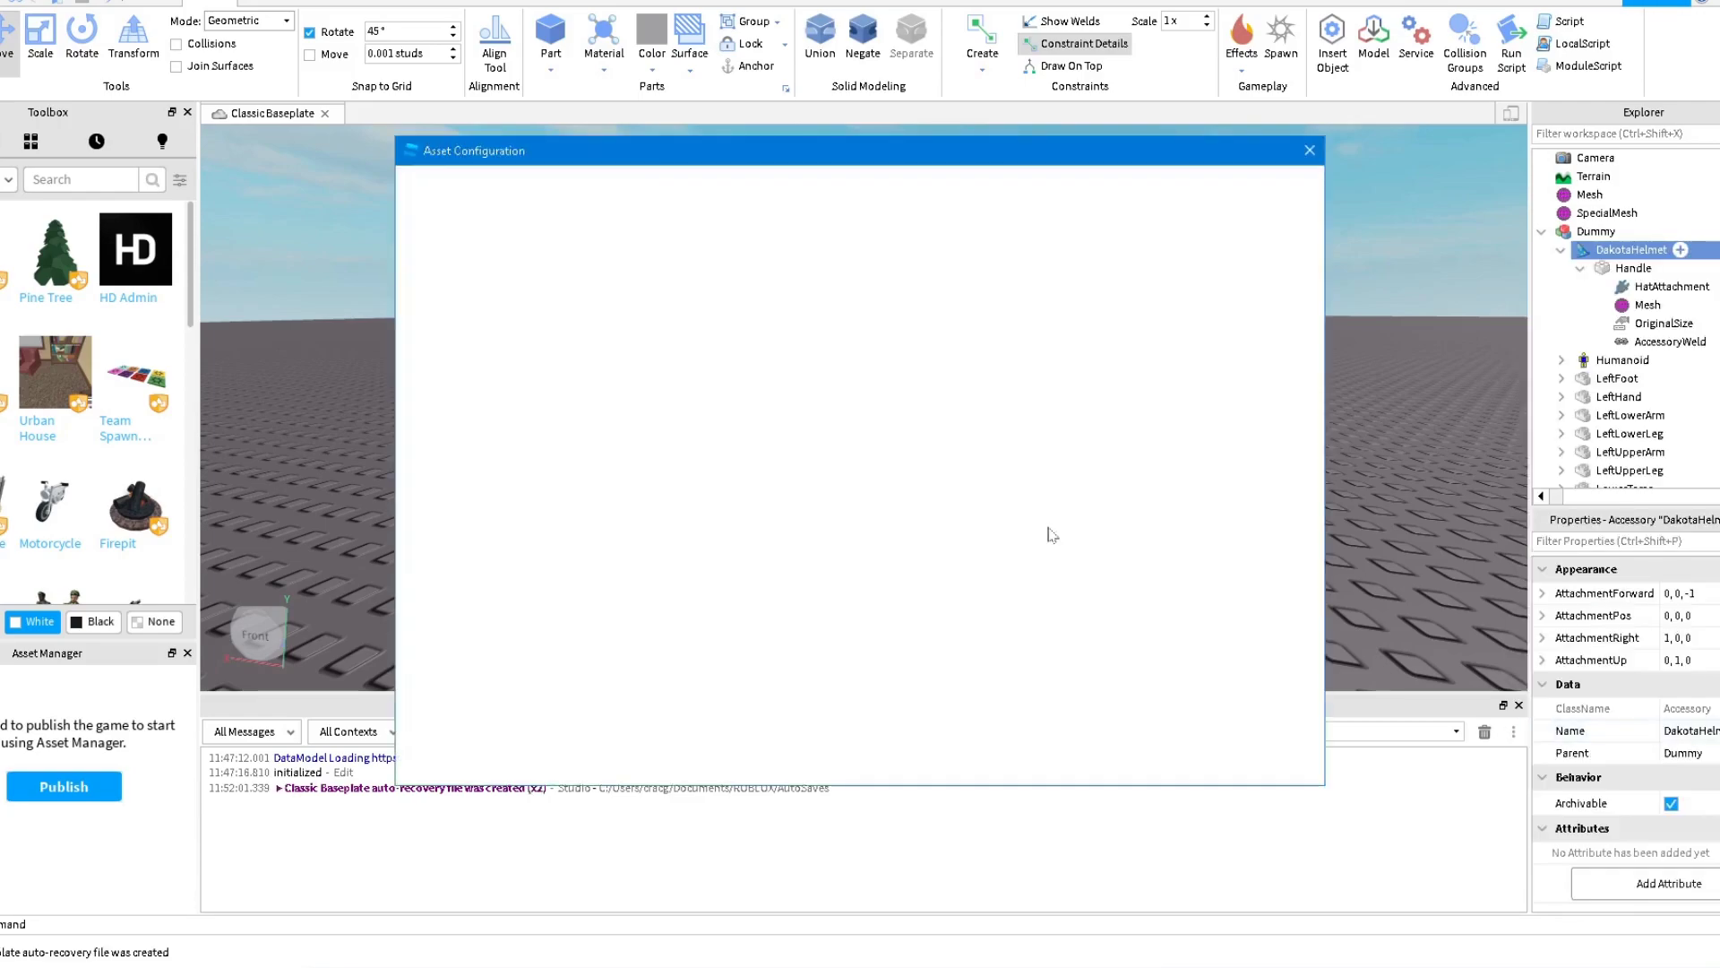
{"action": "left_click", "coordinate": [961, 364]}
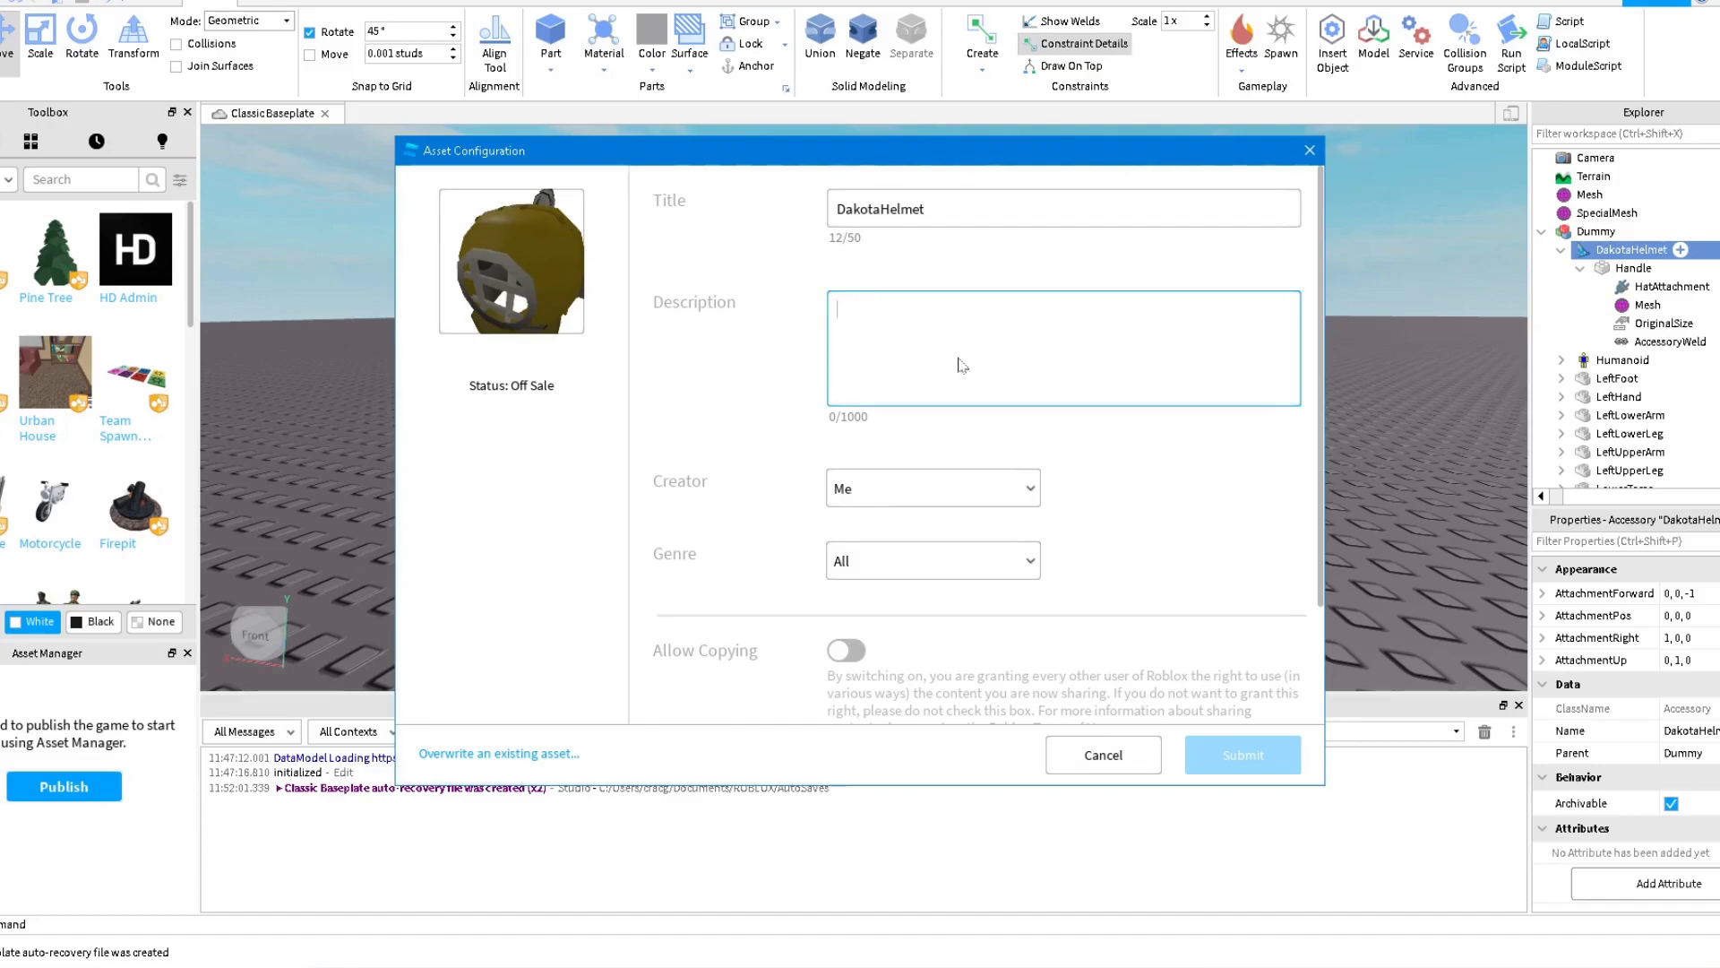